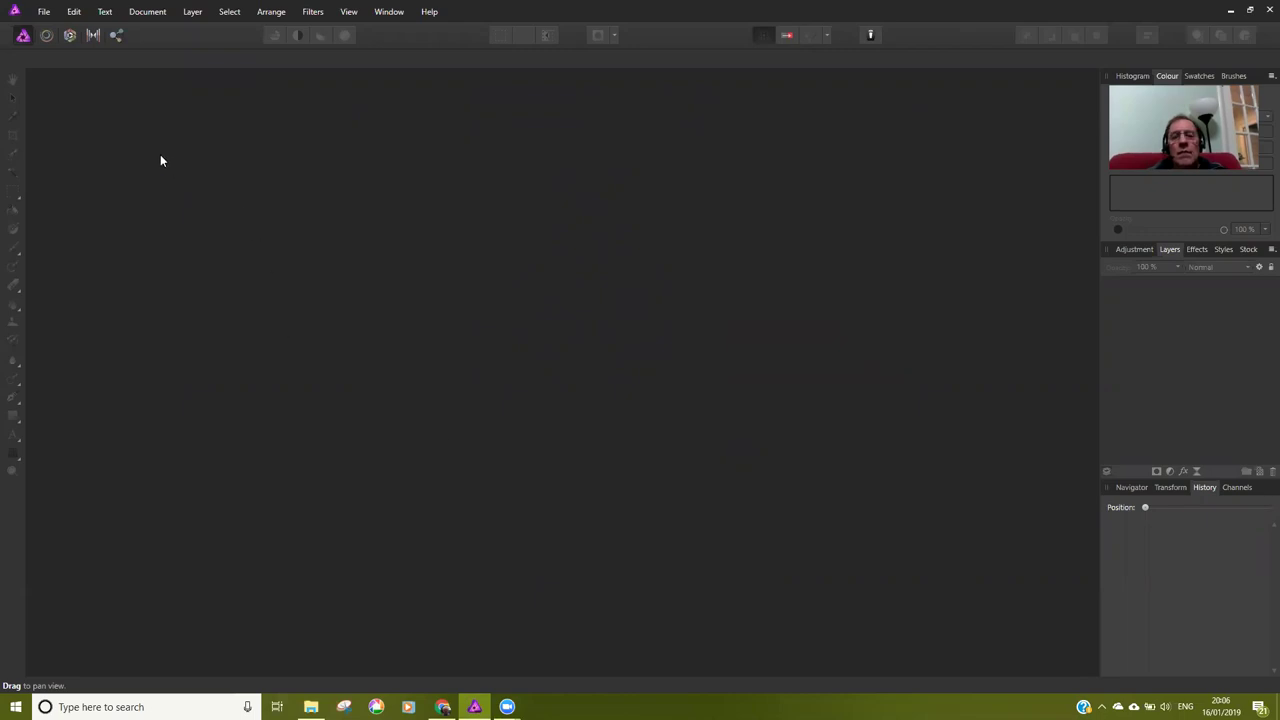
# Open the Albert Memorial photo through File > Open
pyautogui.click(43, 14)
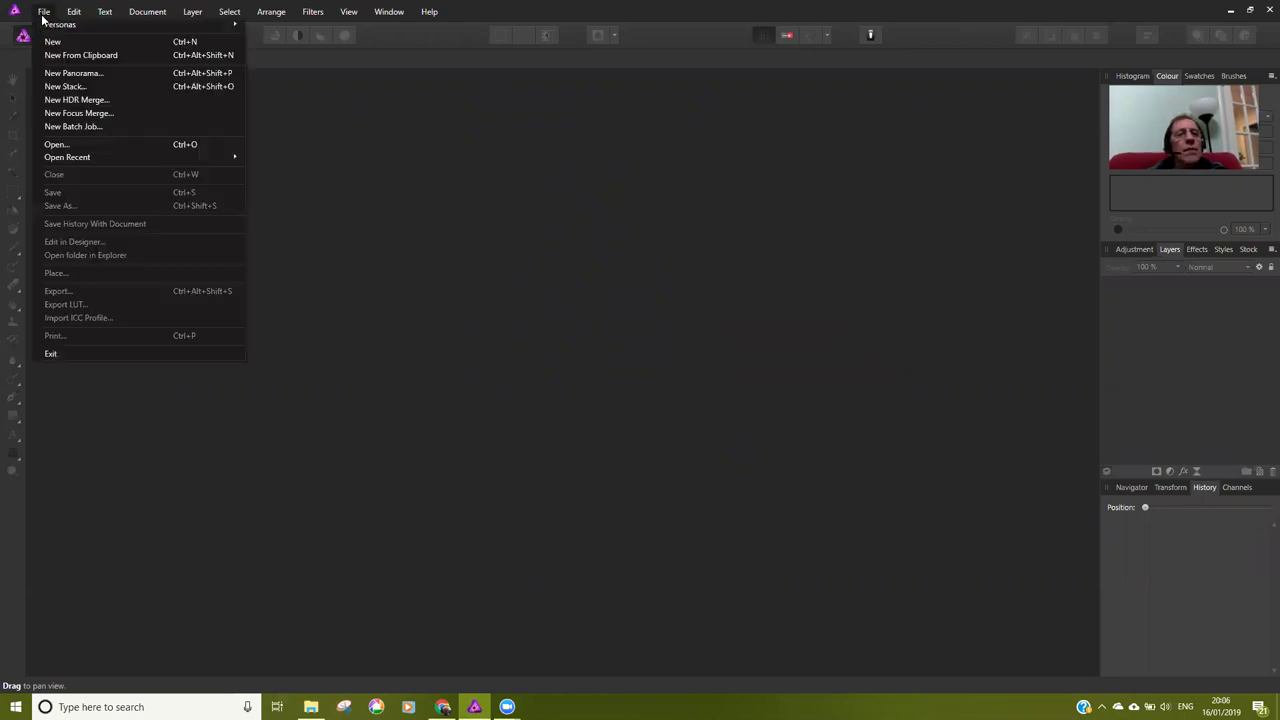
pyautogui.click(106, 144)
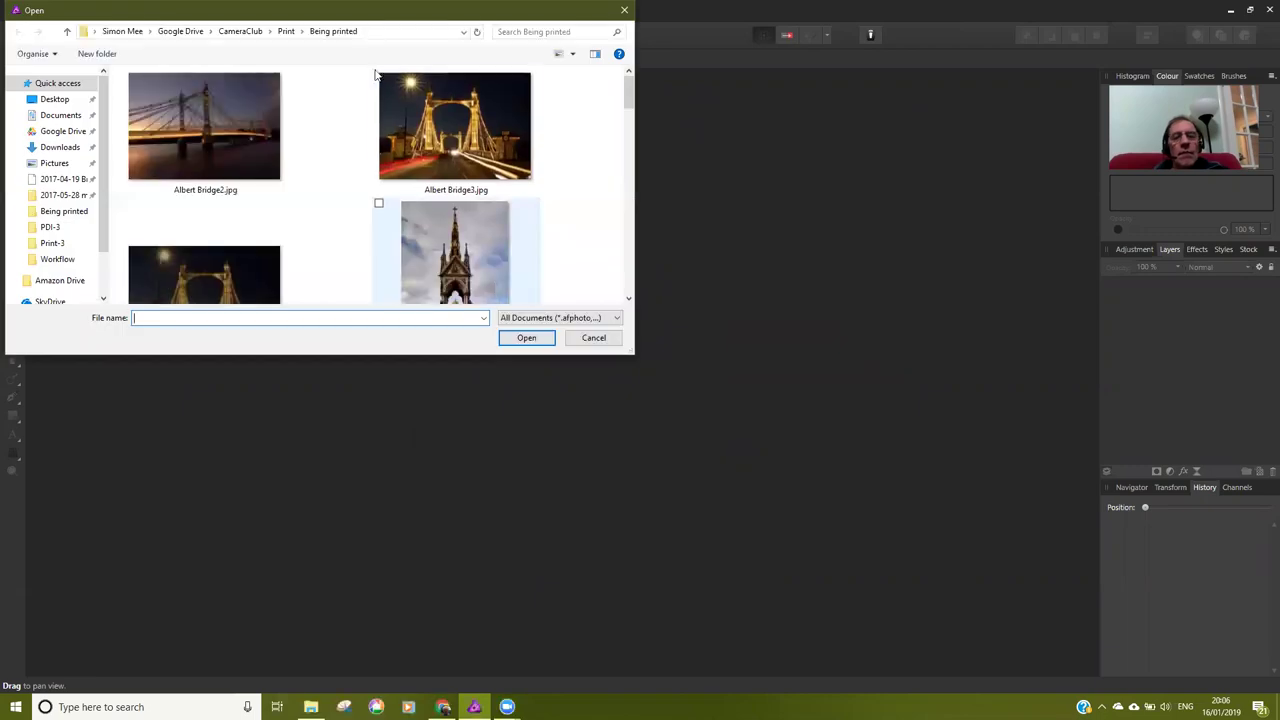
pyautogui.click(366, 29)
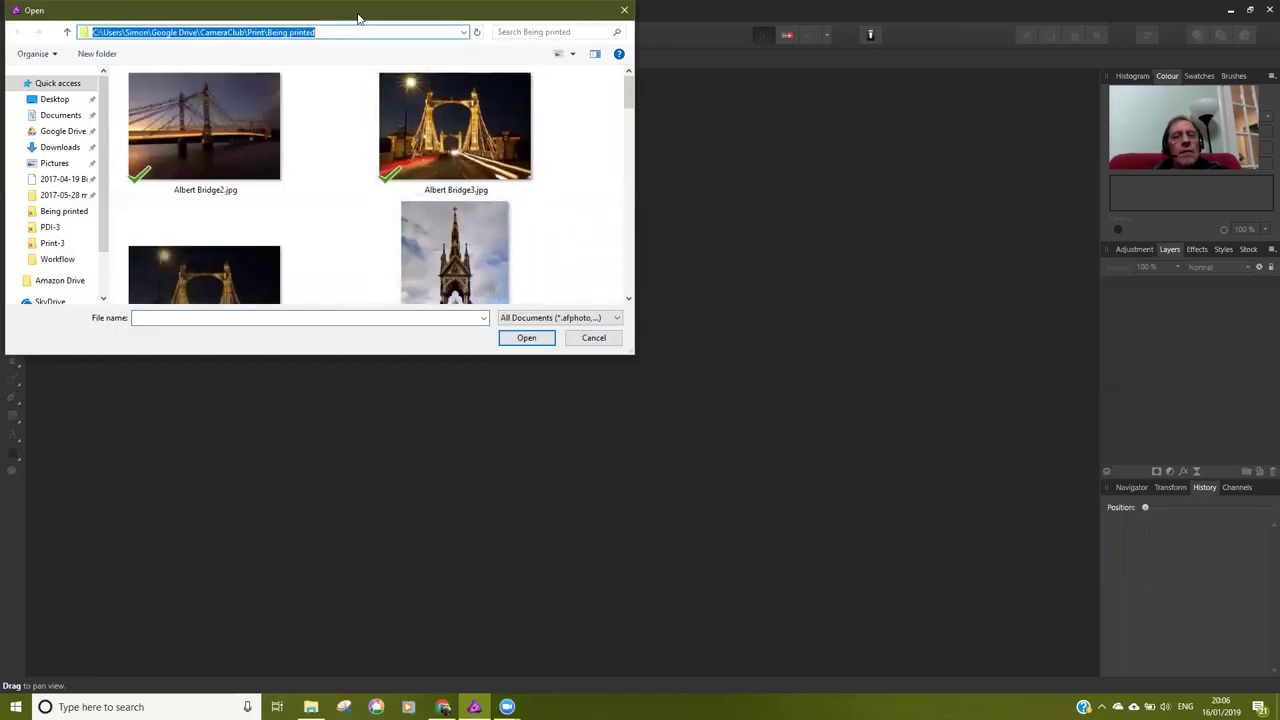
pyautogui.moveTo(358, 17); pyautogui.dragTo(504, 120)
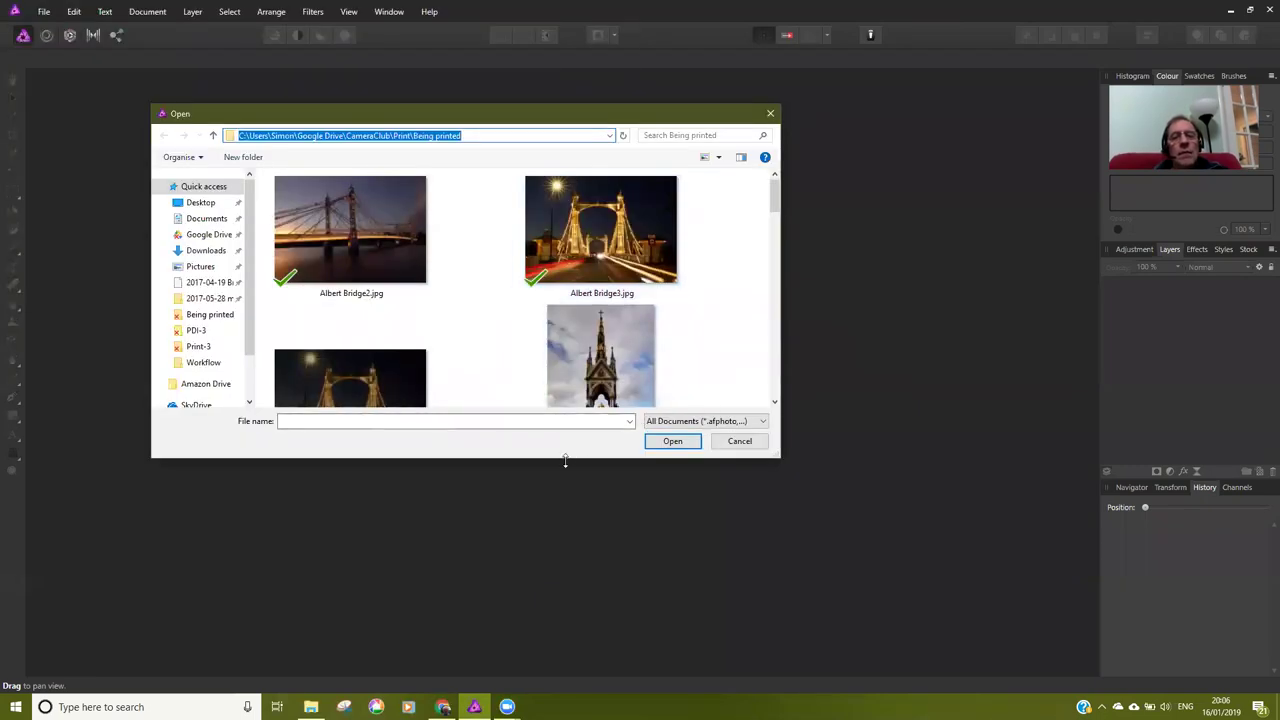
pyautogui.moveTo(565, 458); pyautogui.dragTo(565, 604)
pyautogui.scroll(-1, 427, 450)
pyautogui.click(400, 380)
pyautogui.click(575, 360)
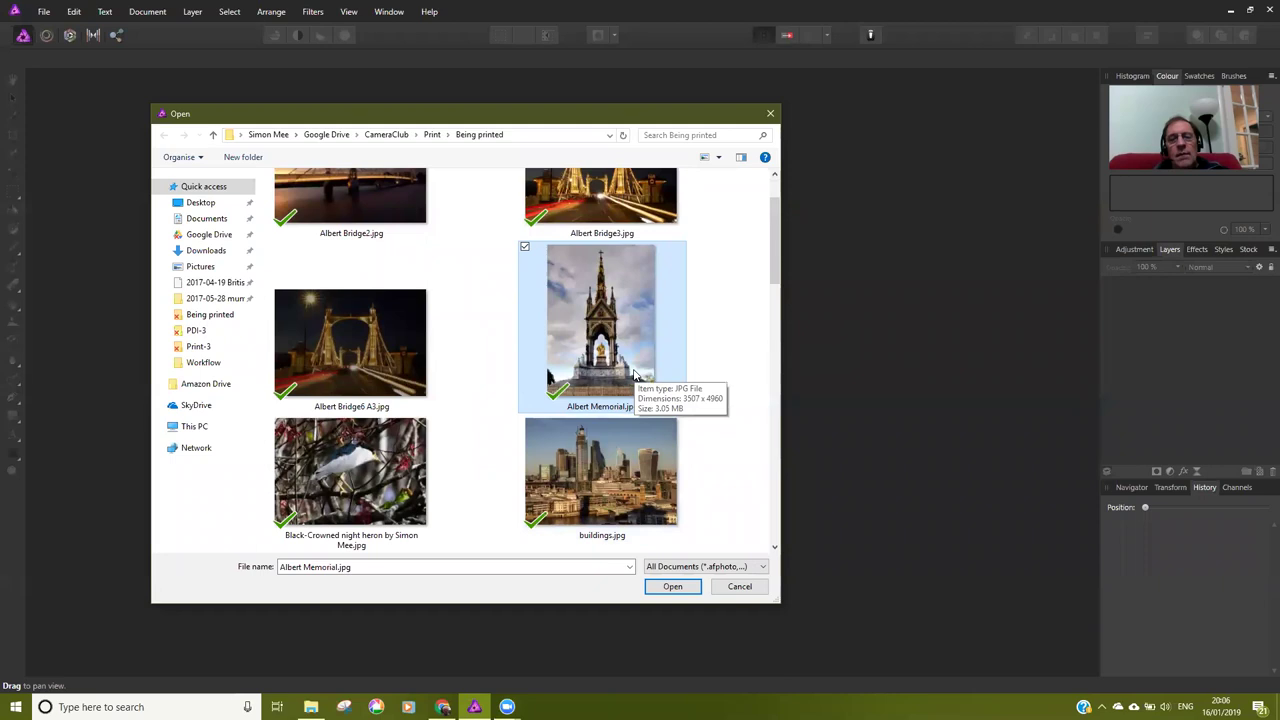
pyautogui.click(673, 587)
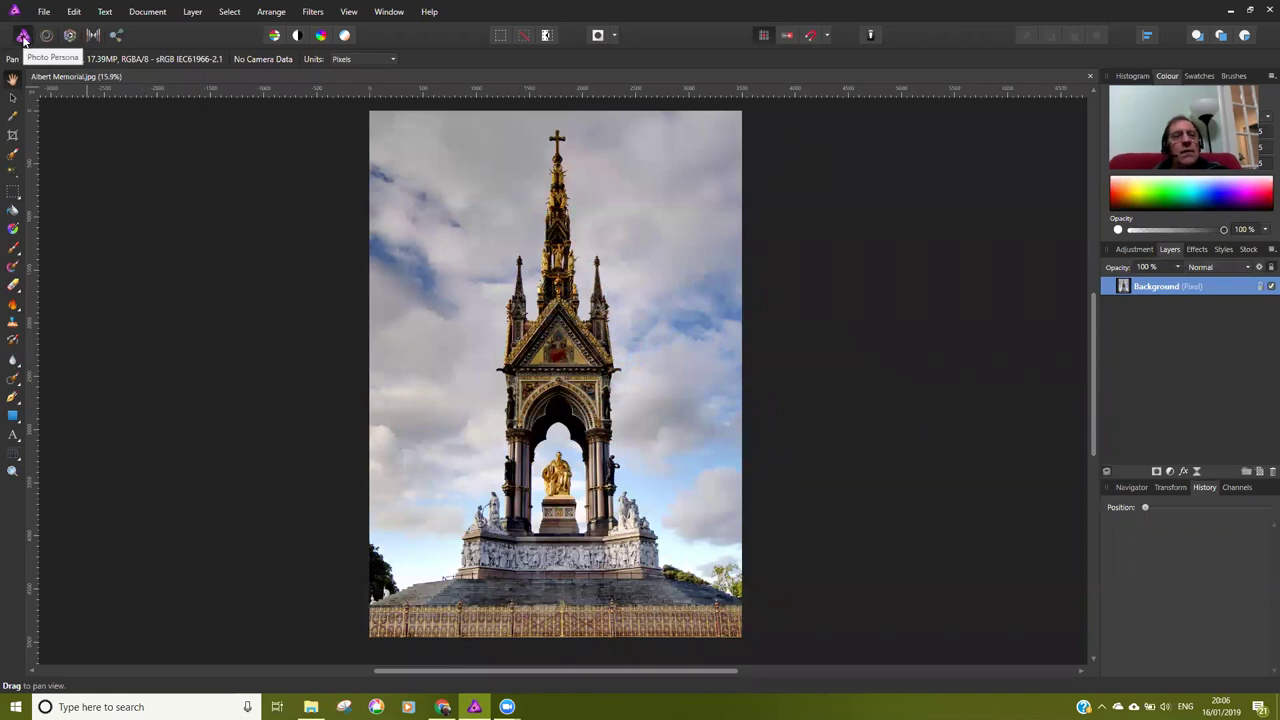
# Close the Albert Memorial document
pyautogui.scroll(2, 803, 437)
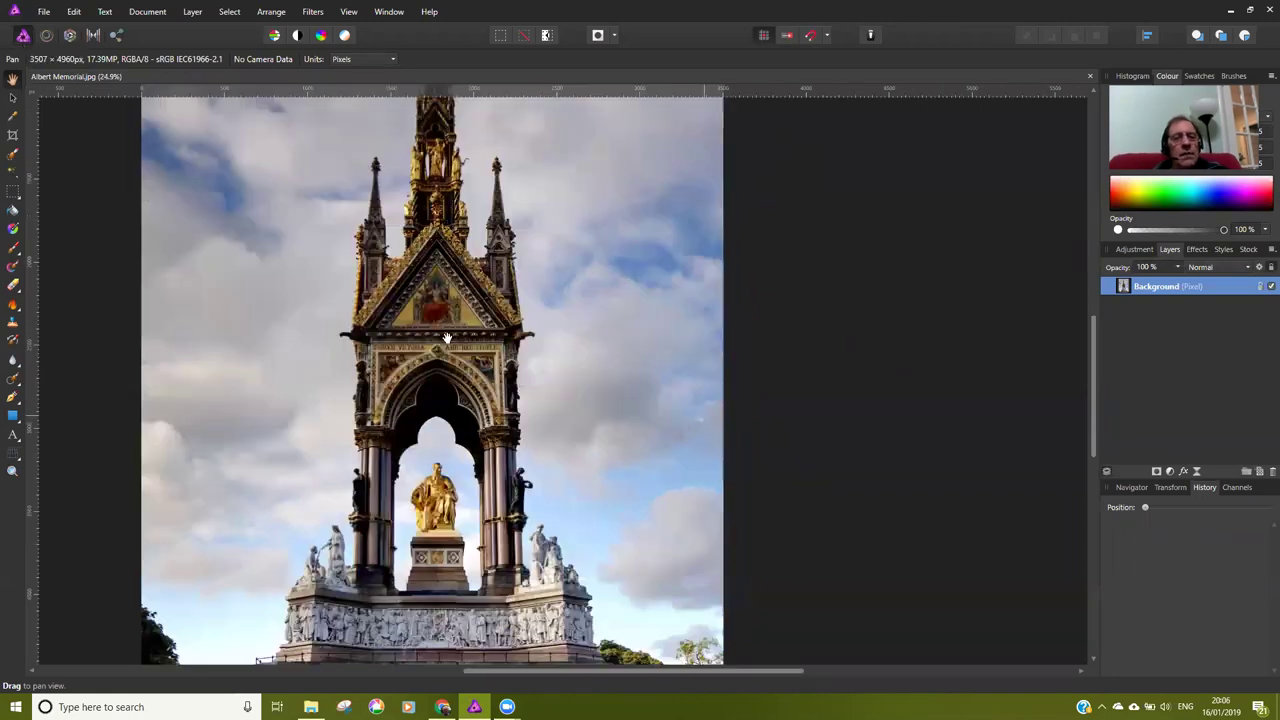
pyautogui.scroll(-3, 440, 355)
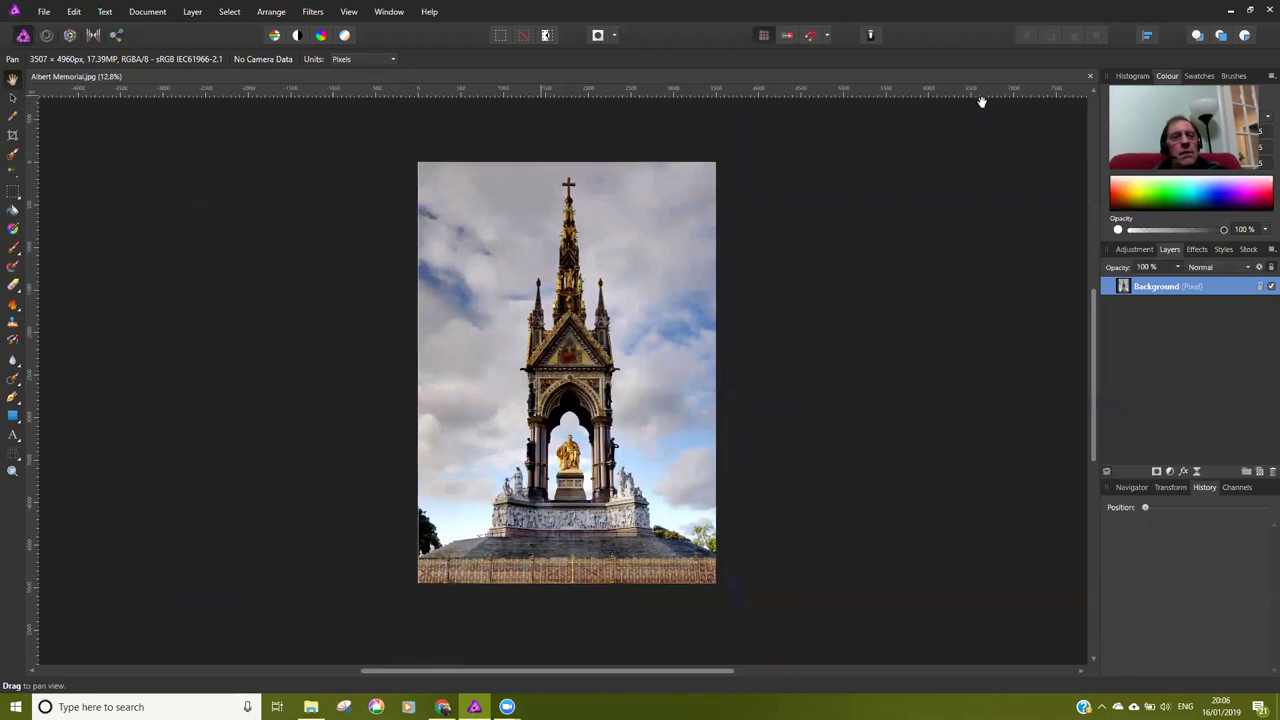
pyautogui.click(1090, 76)
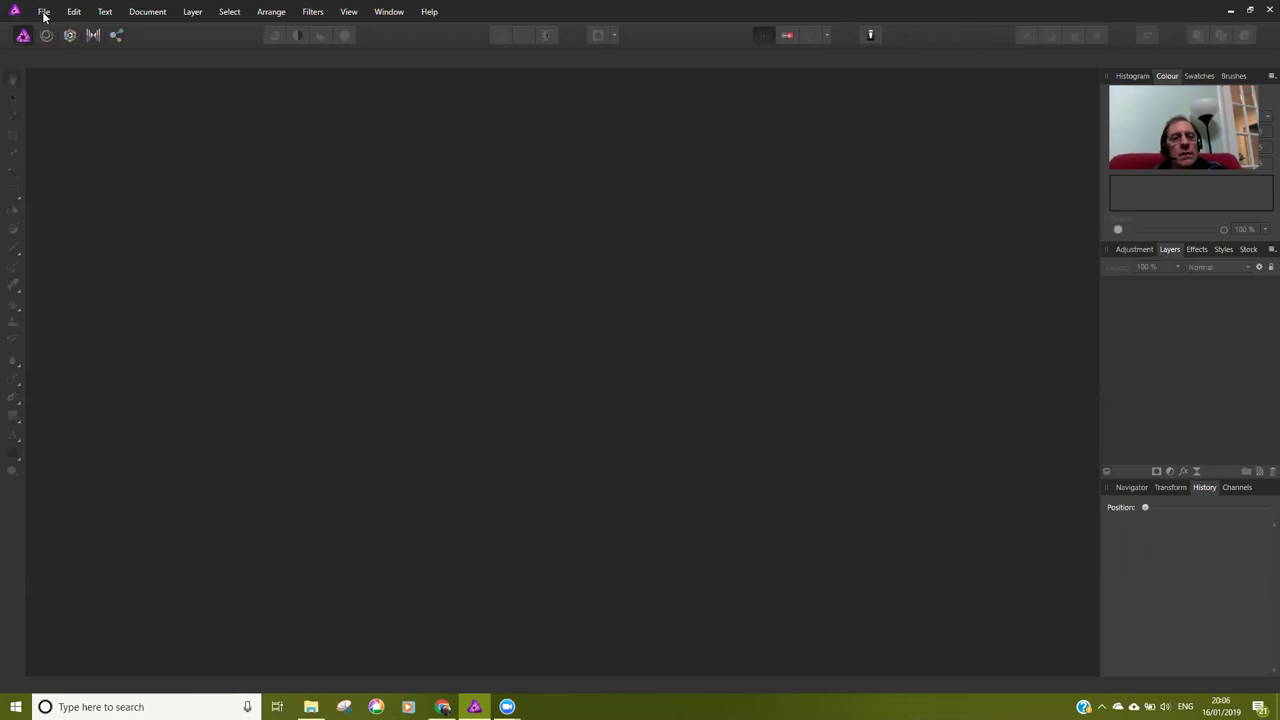
# Open IMG_8537 - Copy.CR2 from the Robin raw folder in Affinity Photo's Develop persona
pyautogui.click(311, 707)
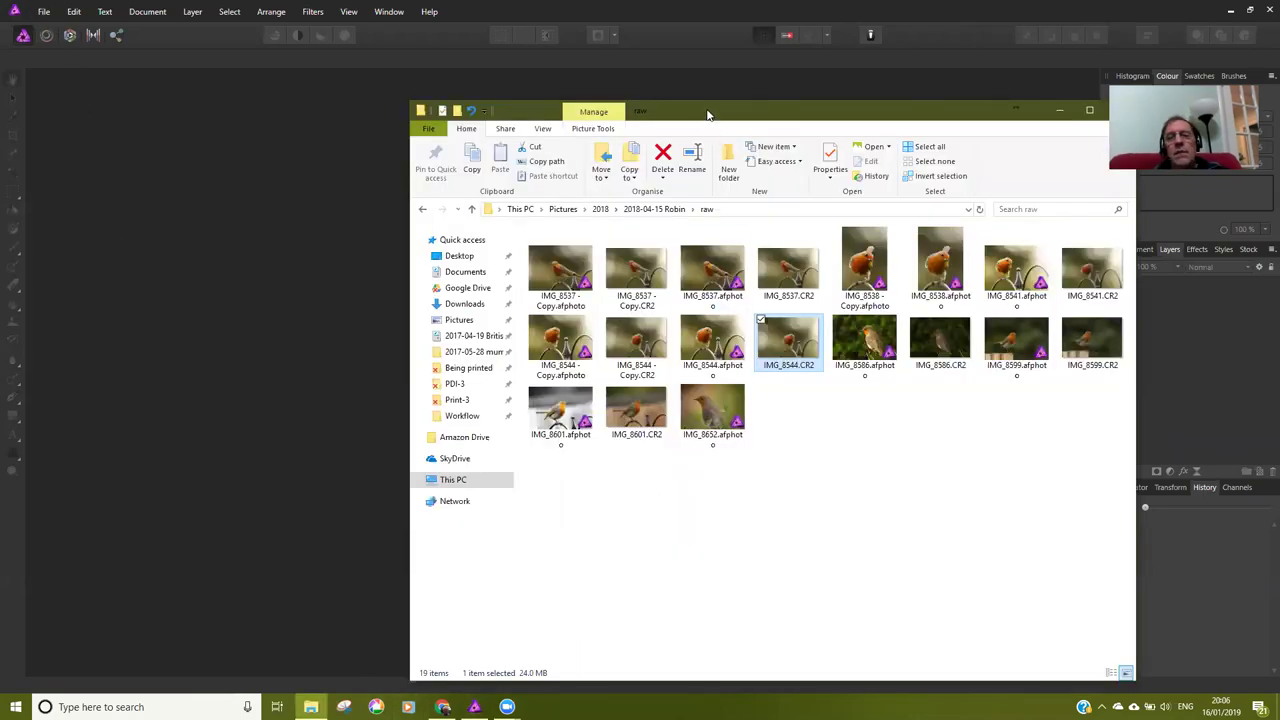
pyautogui.moveTo(760, 102); pyautogui.dragTo(819, 87)
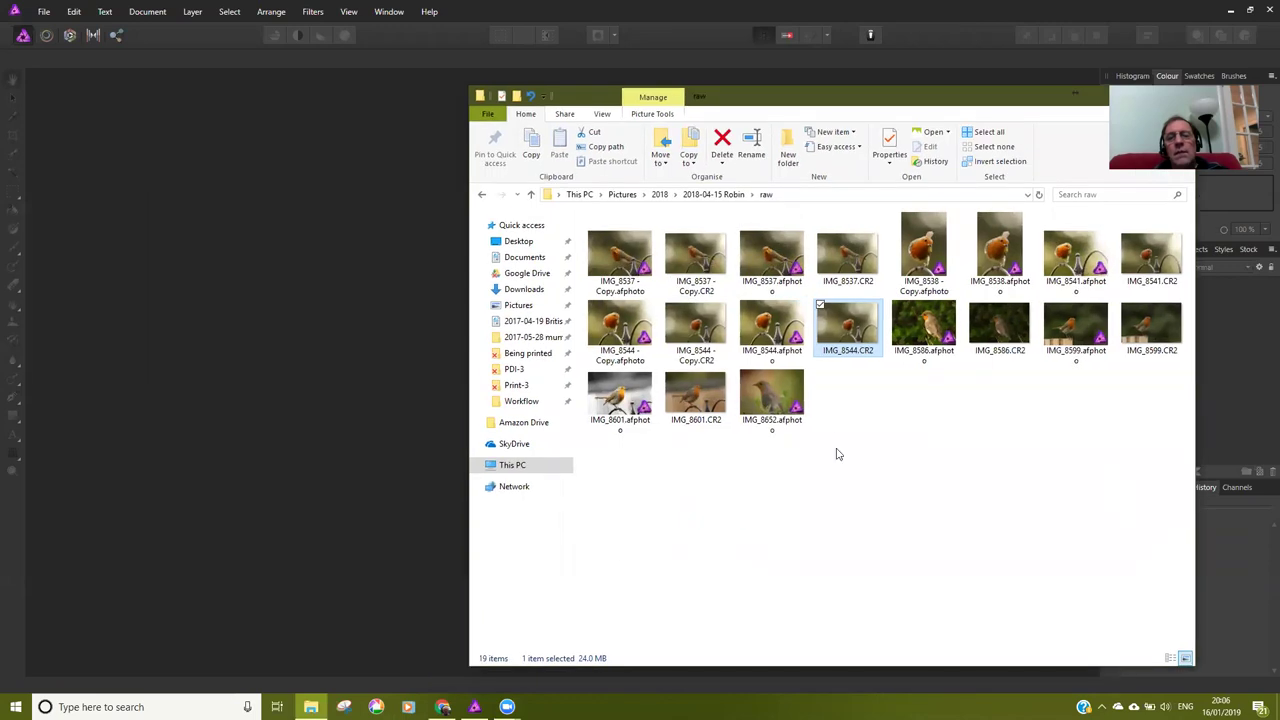
pyautogui.doubleClick(703, 249)
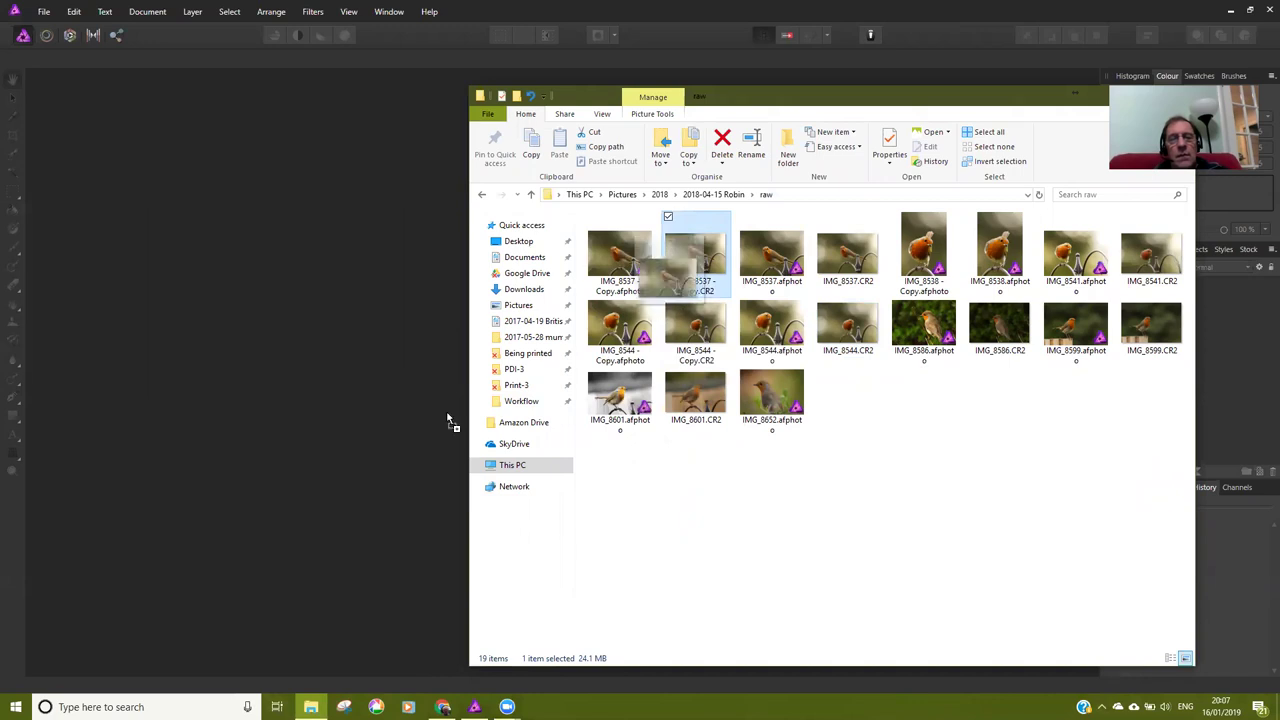
pyautogui.moveTo(352, 474); pyautogui.dragTo(353, 547)
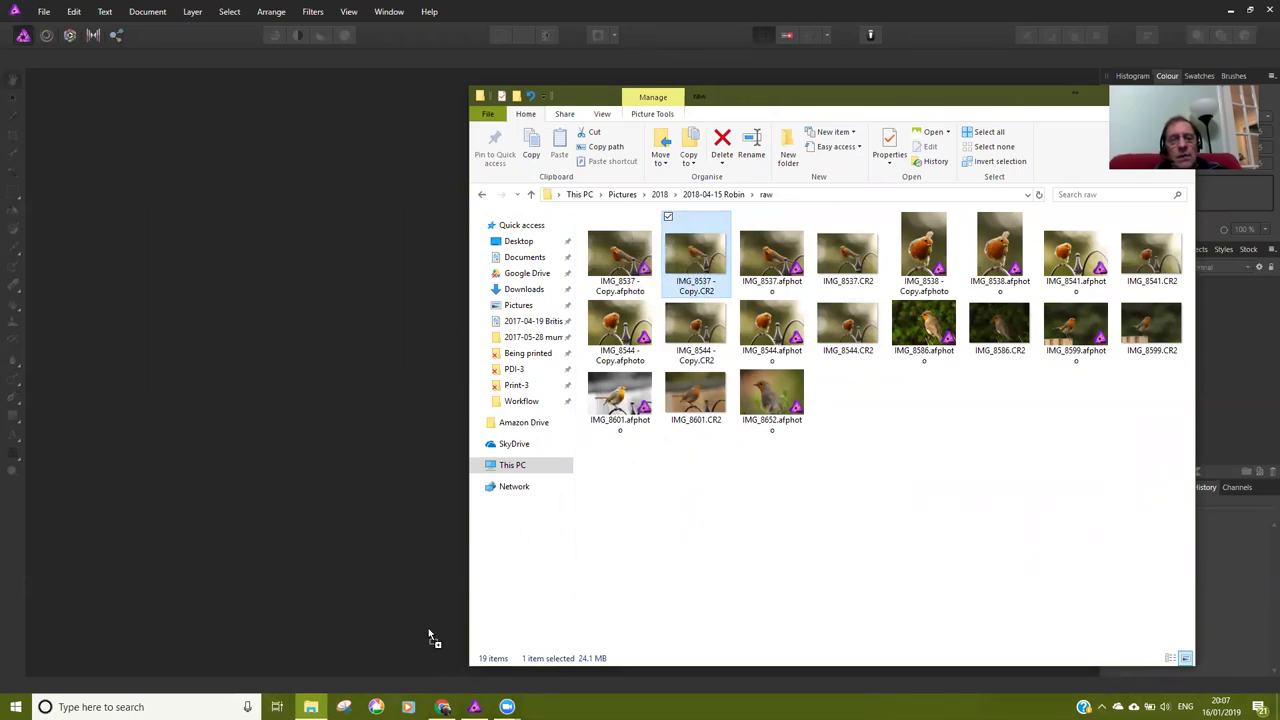
pyautogui.moveTo(435, 644); pyautogui.dragTo(464, 687)
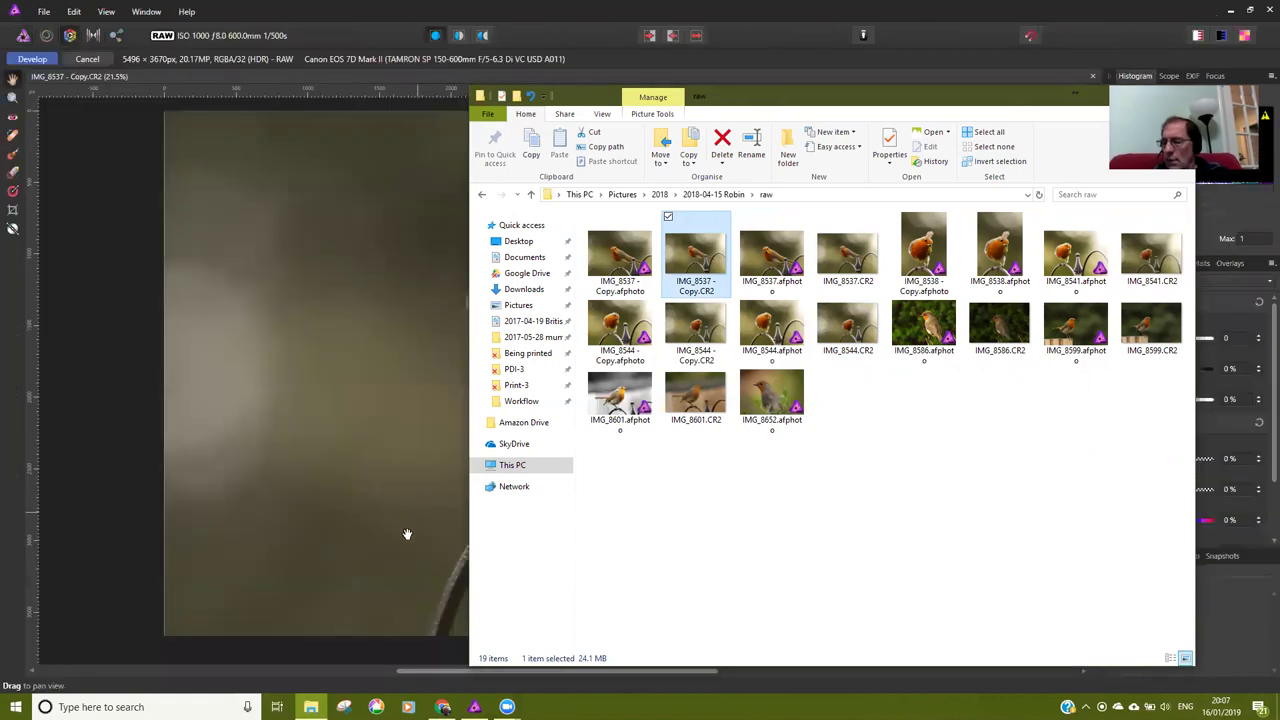
pyautogui.click(194, 669)
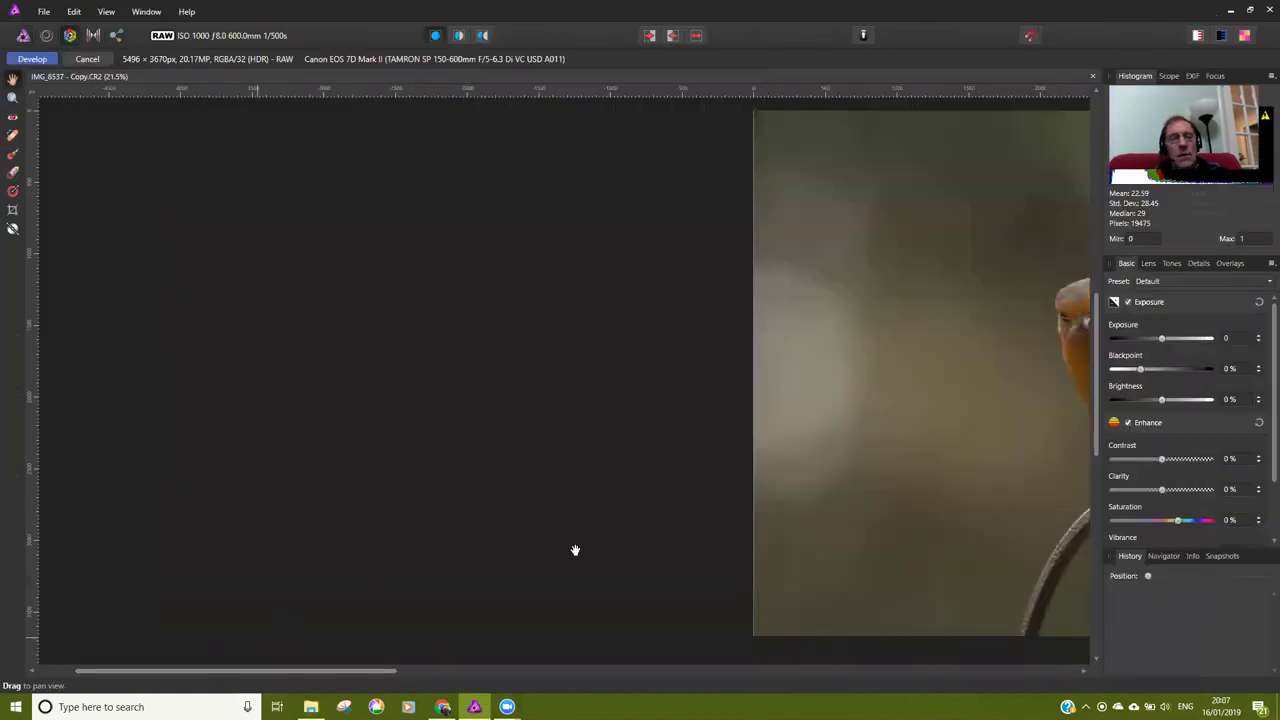
pyautogui.moveTo(877, 400); pyautogui.dragTo(311, 391)
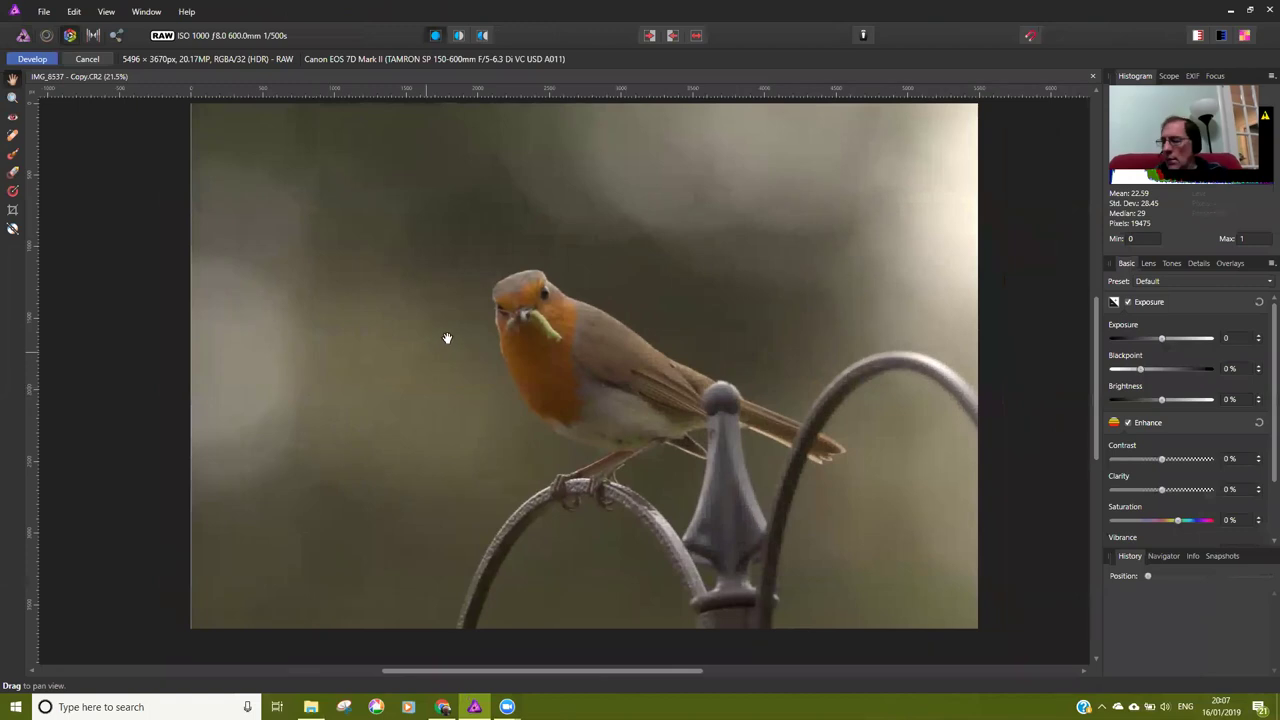
pyautogui.moveTo(447, 338); pyautogui.dragTo(457, 357)
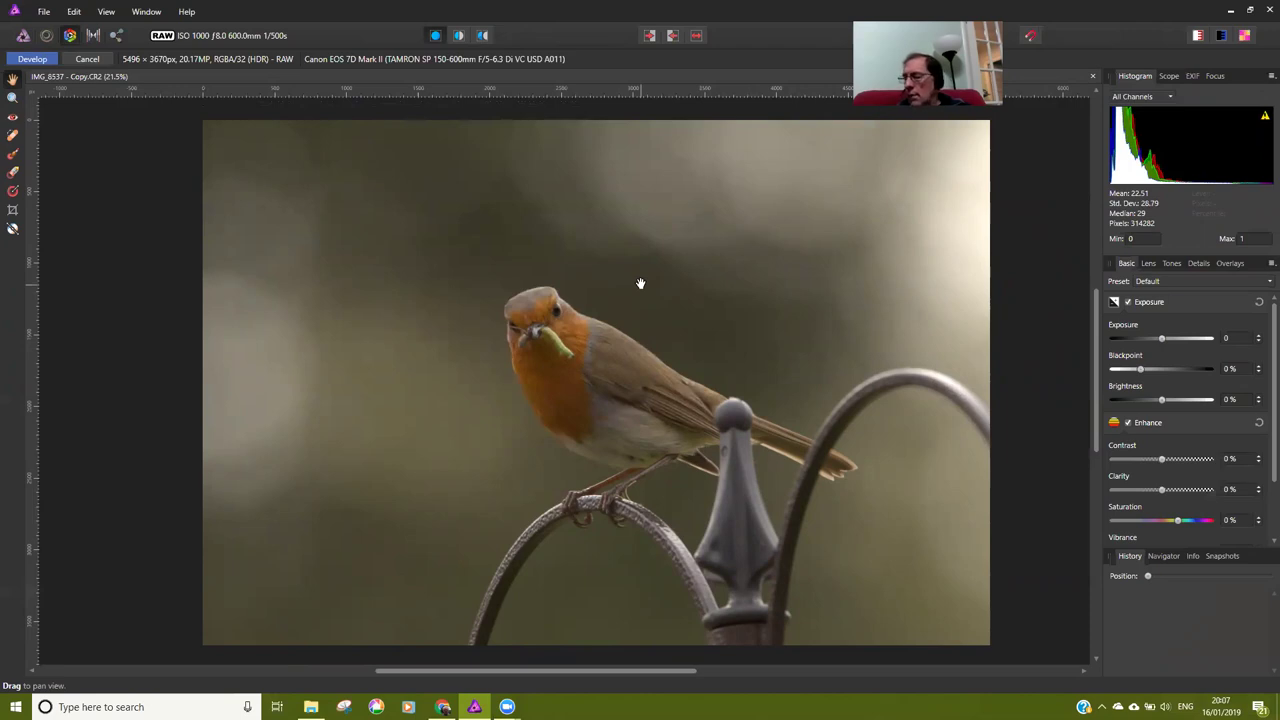
pyautogui.moveTo(620, 297); pyautogui.dragTo(601, 303)
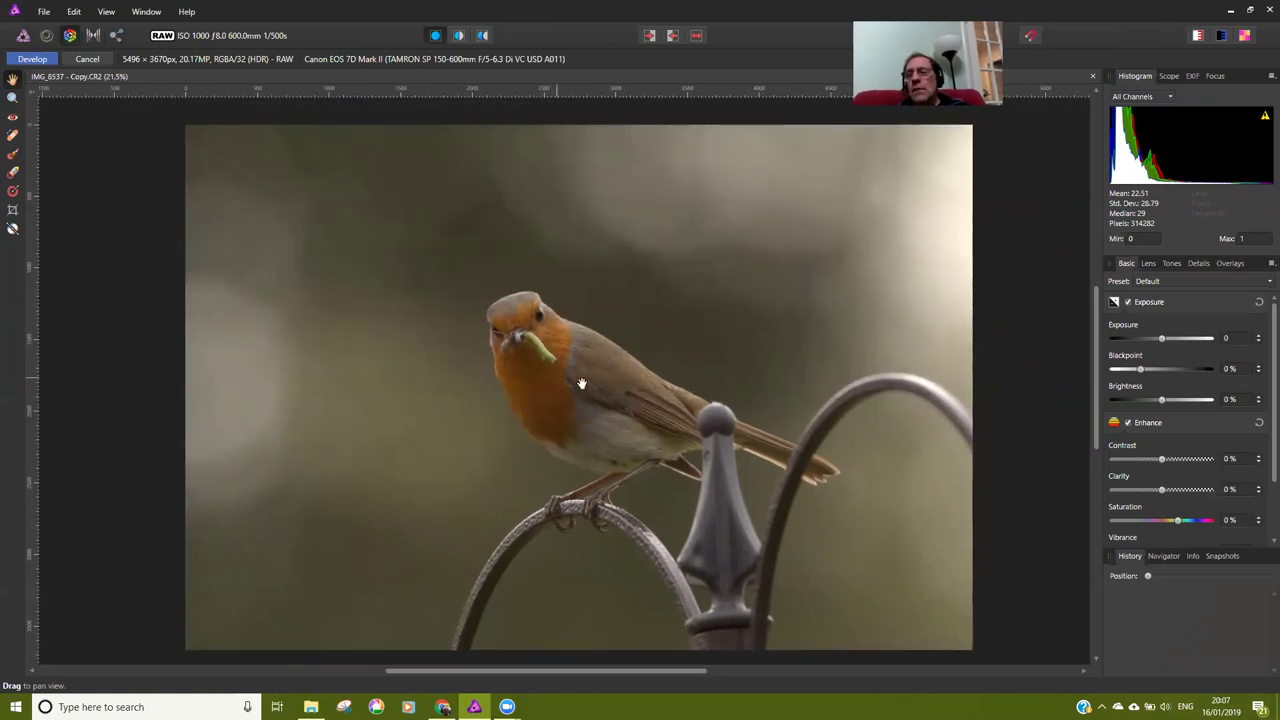
pyautogui.moveTo(581, 386)
pyautogui.mouseDown()
pyautogui.moveTo(573, 370)
pyautogui.moveTo(571, 382)
pyautogui.mouseUp()
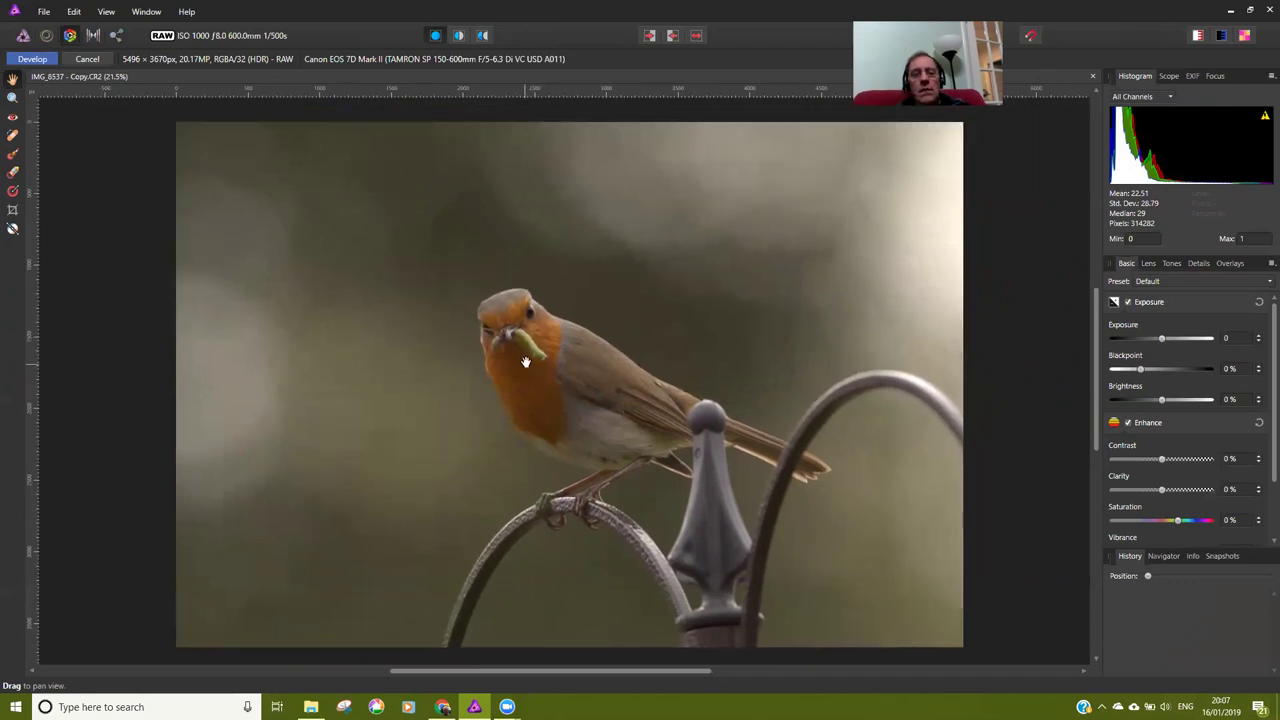
pyautogui.scroll(4, 526, 360)
pyautogui.scroll(-4, 590, 362)
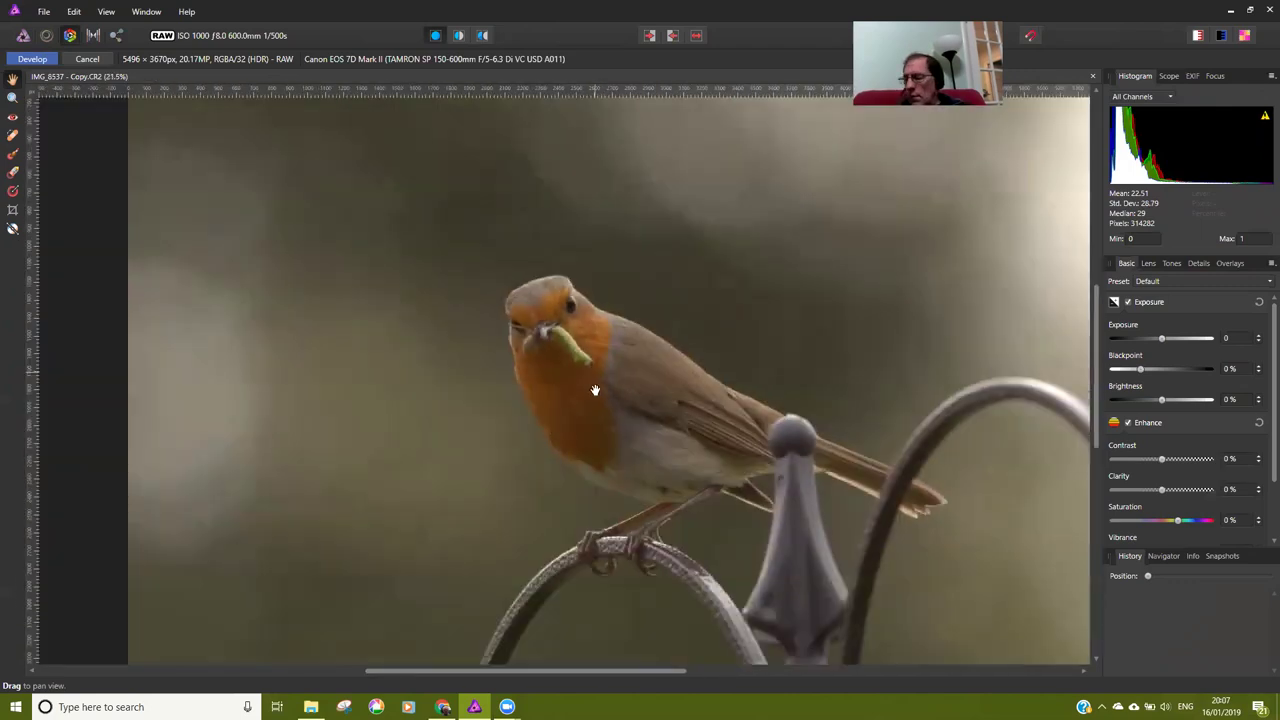
pyautogui.moveTo(592, 387)
pyautogui.mouseDown()
pyautogui.moveTo(551, 350)
pyautogui.moveTo(587, 372)
pyautogui.mouseUp()
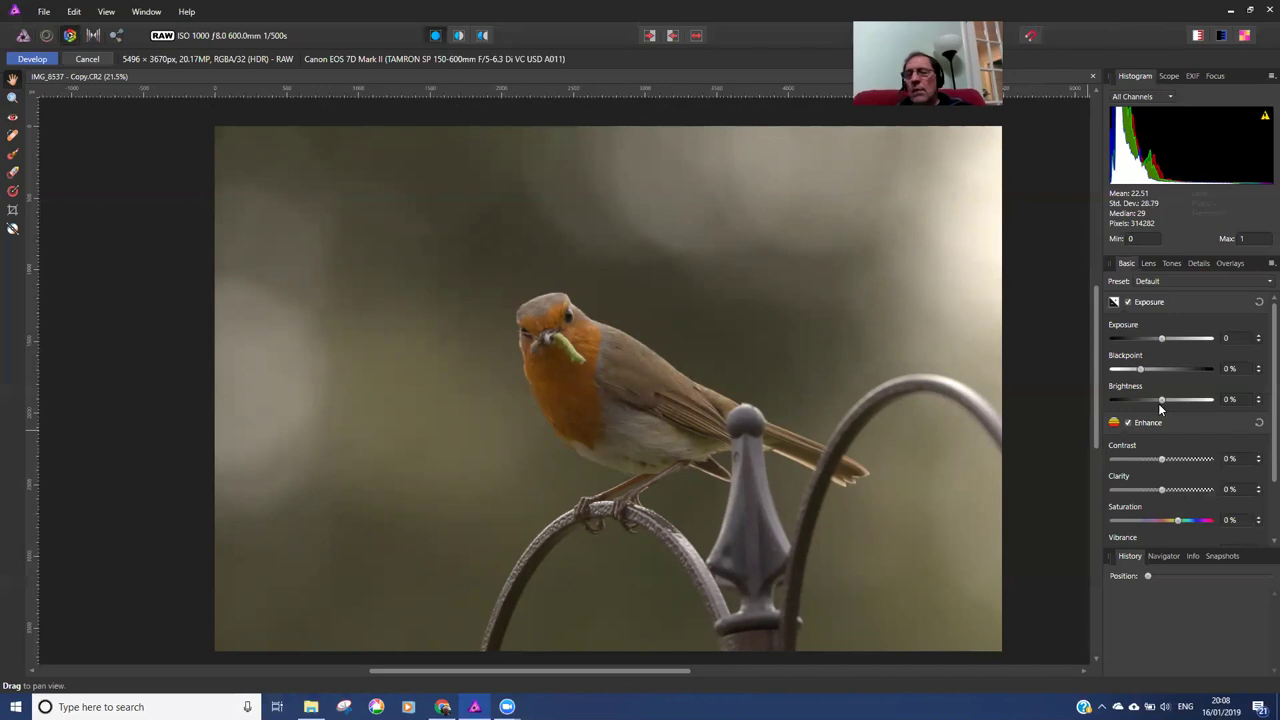
# Check the waveform Scope, EXIF and Focus panels, then return to the histogram
pyautogui.moveTo(1174, 148)
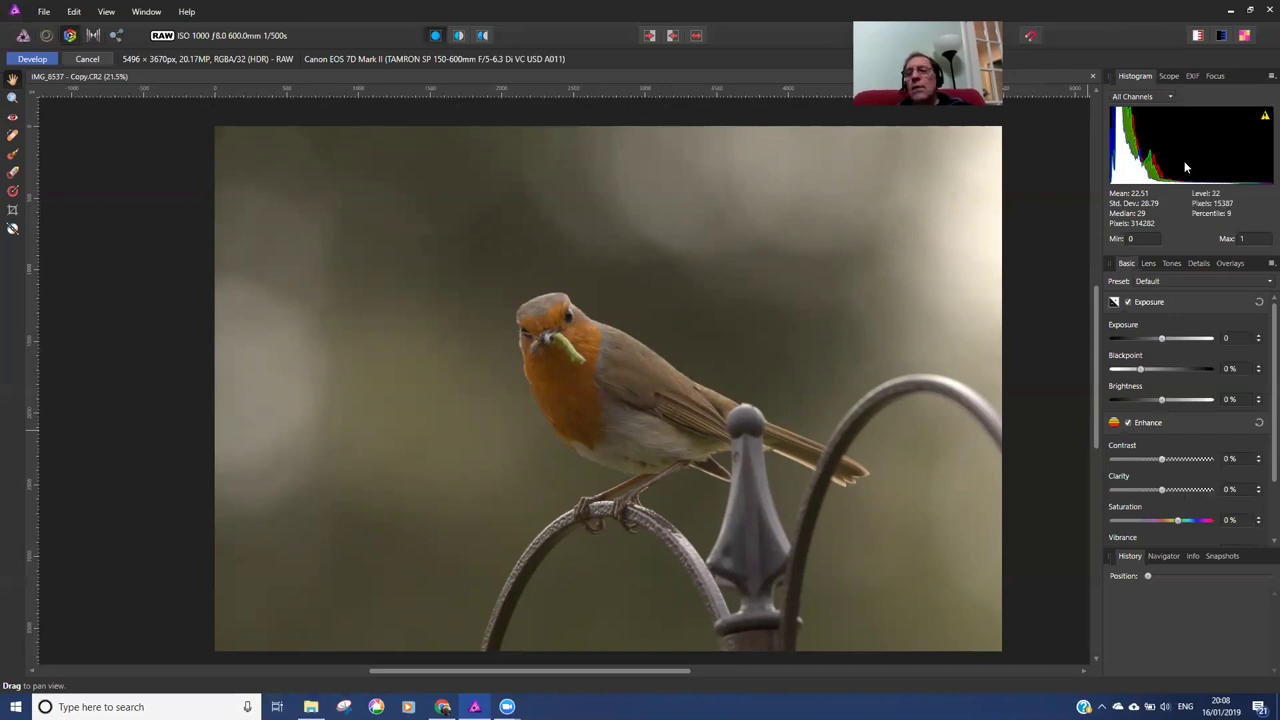
pyautogui.click(1169, 77)
pyautogui.click(1193, 76)
pyautogui.click(1215, 77)
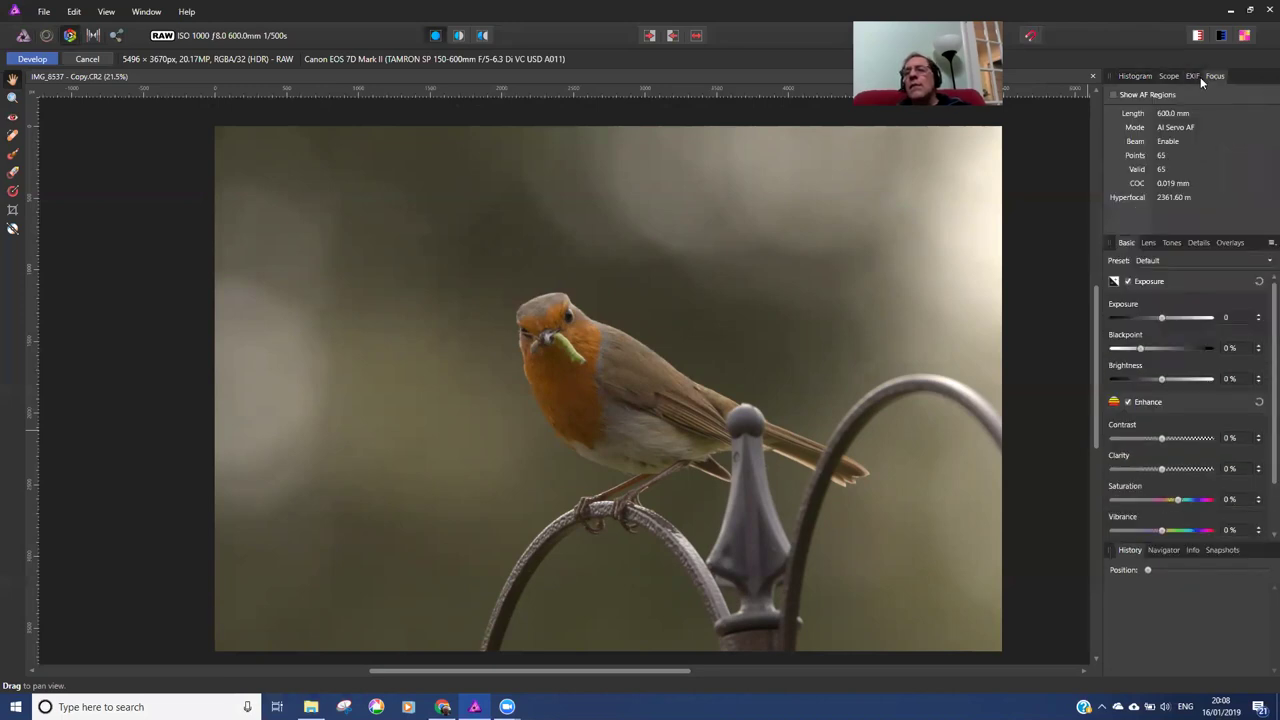
pyautogui.click(1137, 77)
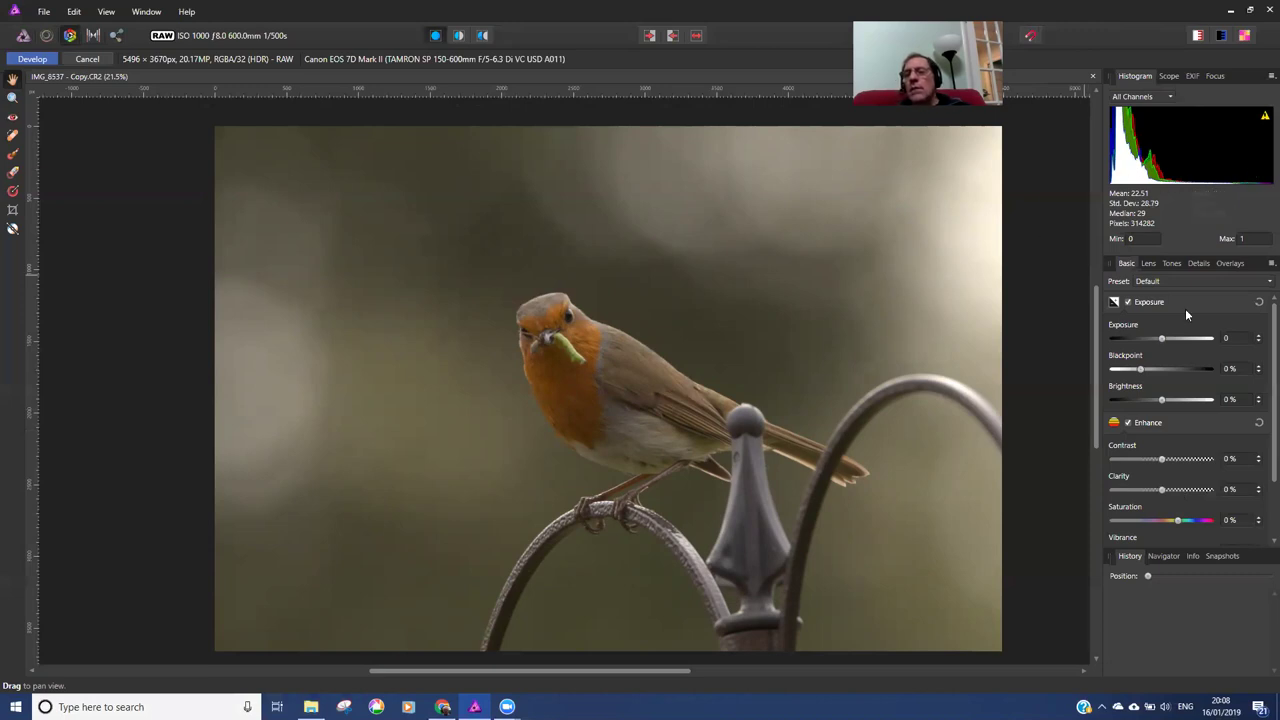
# Darken the exposure slightly as a trial, then reset Exposure to 0
pyautogui.moveTo(1161, 338)
pyautogui.mouseDown()
pyautogui.moveTo(1149, 340)
pyautogui.moveTo(1178, 338)
pyautogui.moveTo(1162, 339)
pyautogui.mouseUp()
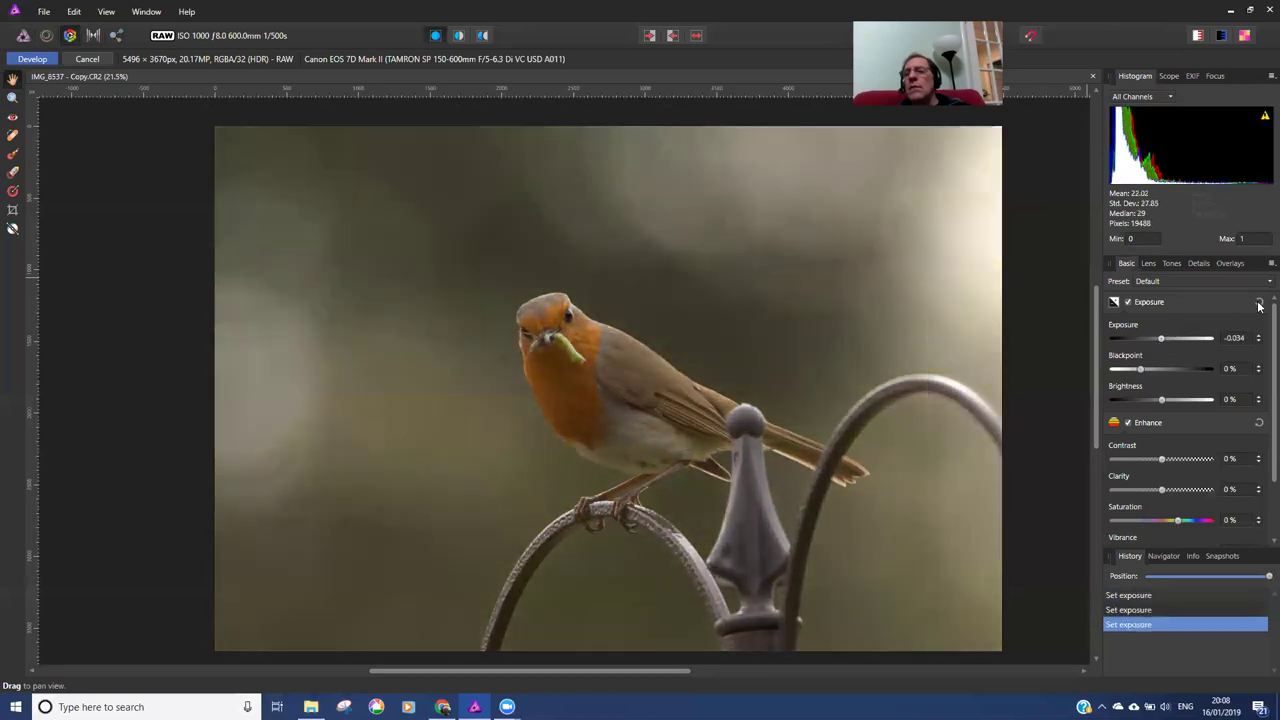
pyautogui.click(1259, 304)
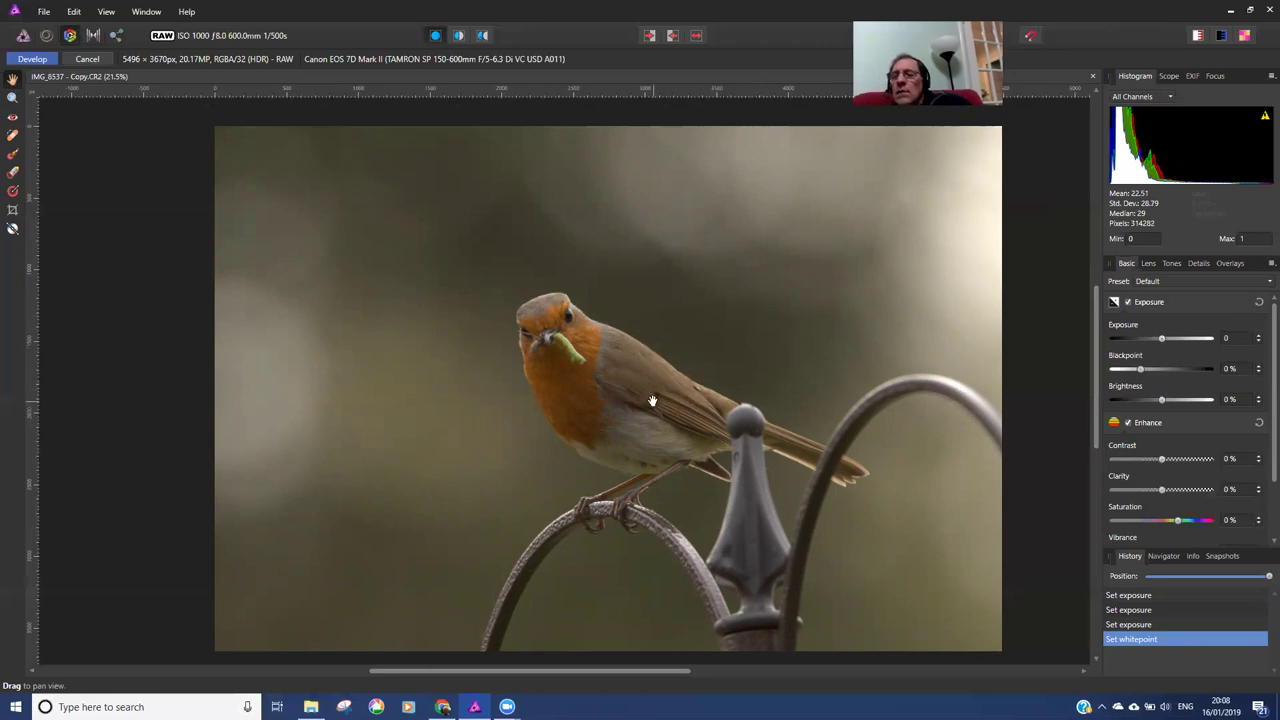
pyautogui.scroll(2, 610, 388)
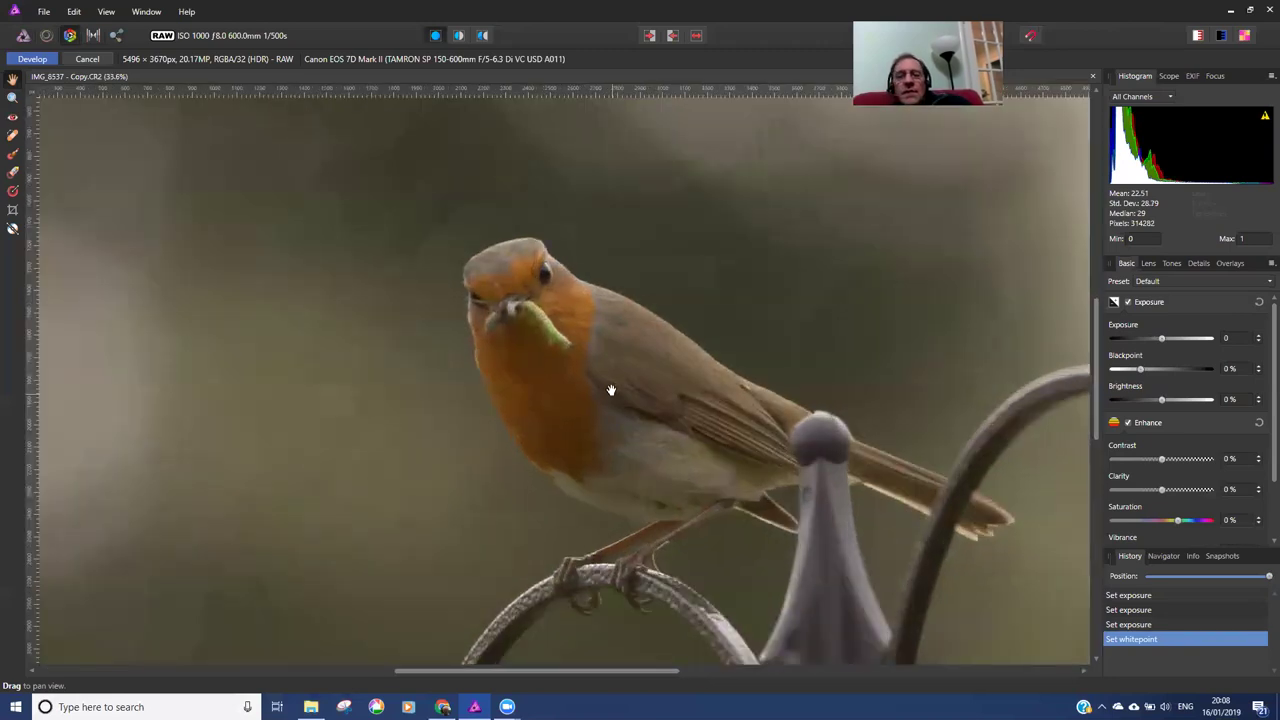
pyautogui.scroll(-1, 608, 388)
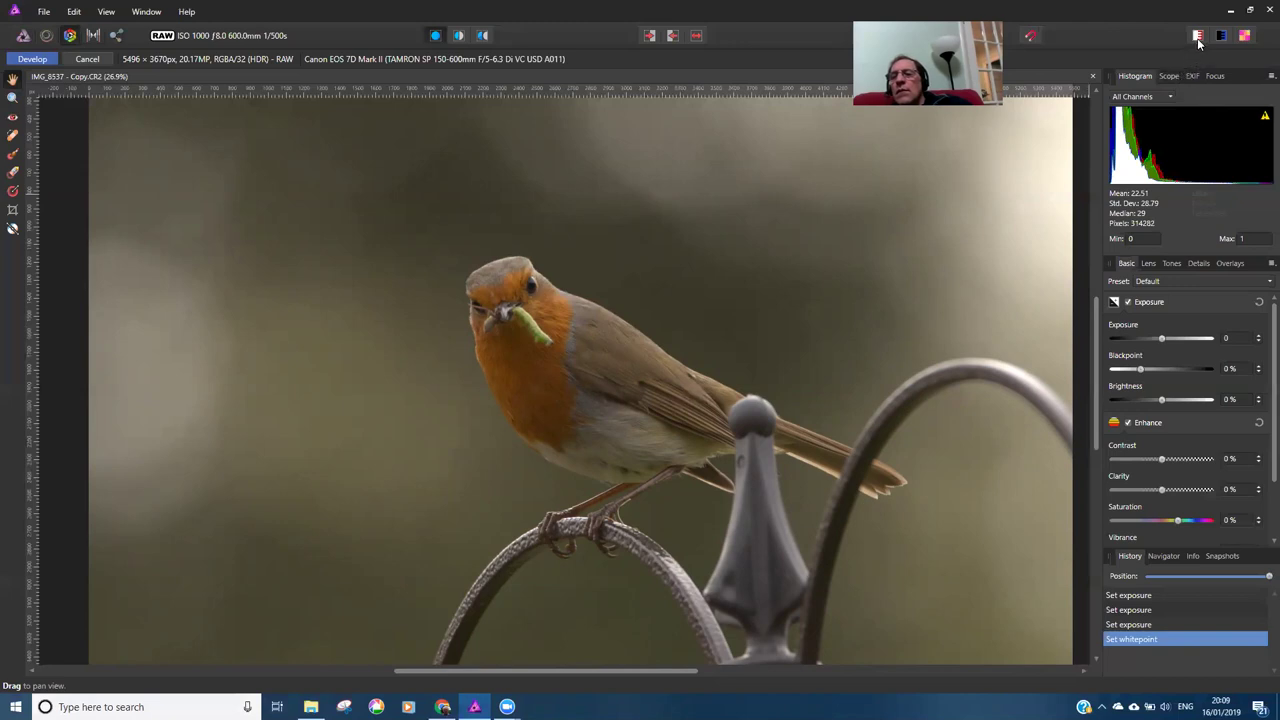
# Show clipped highlights and shadows and bring the photo's right edge into view
pyautogui.click(1199, 38)
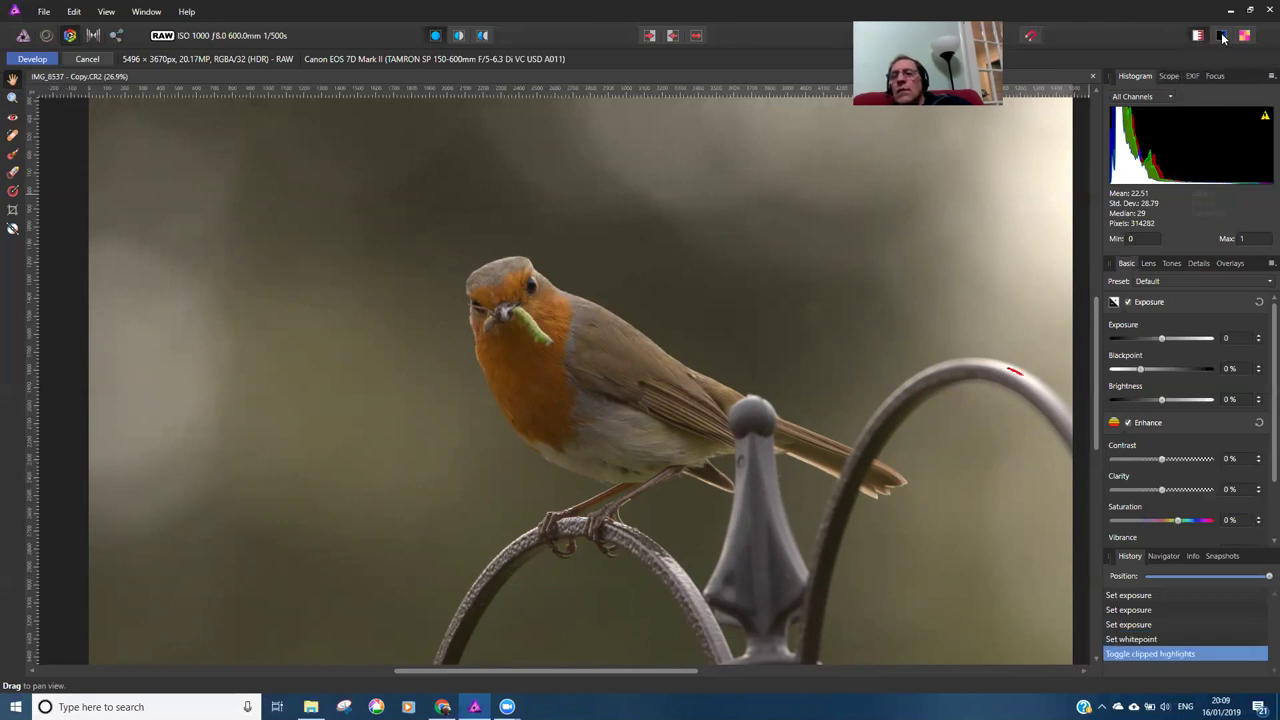
pyautogui.click(1222, 38)
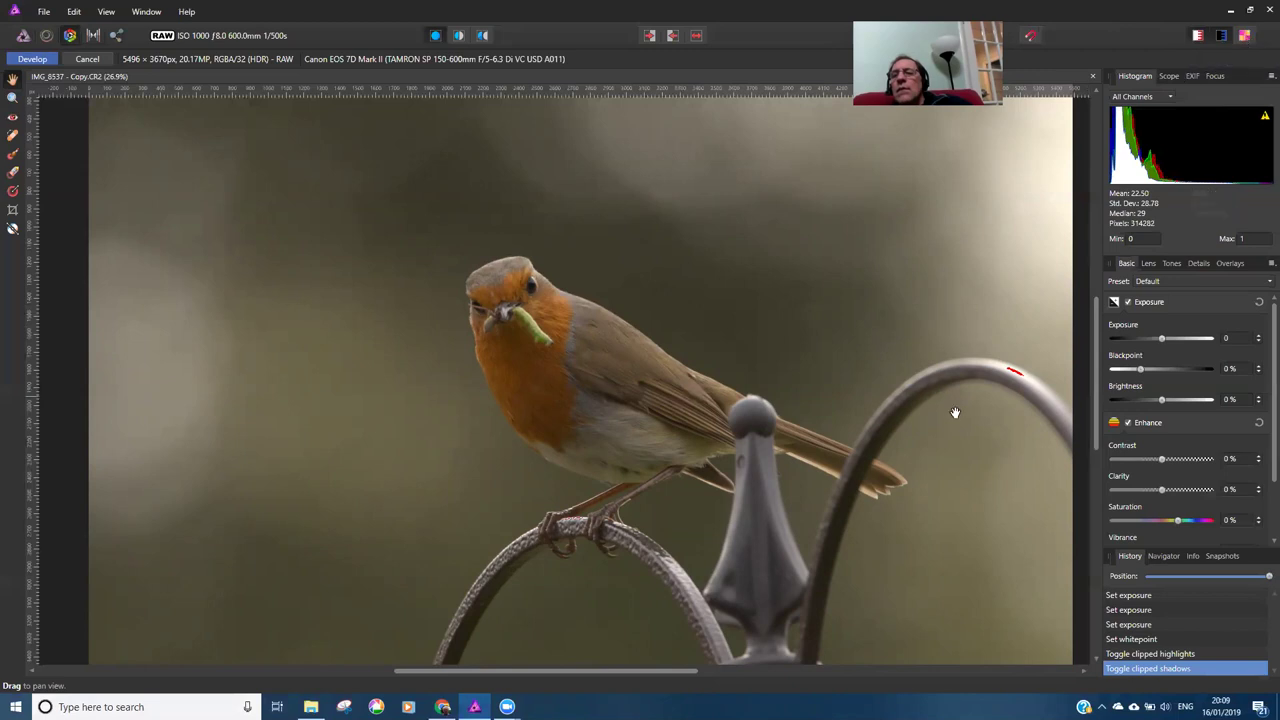
pyautogui.scroll(3, 1016, 383)
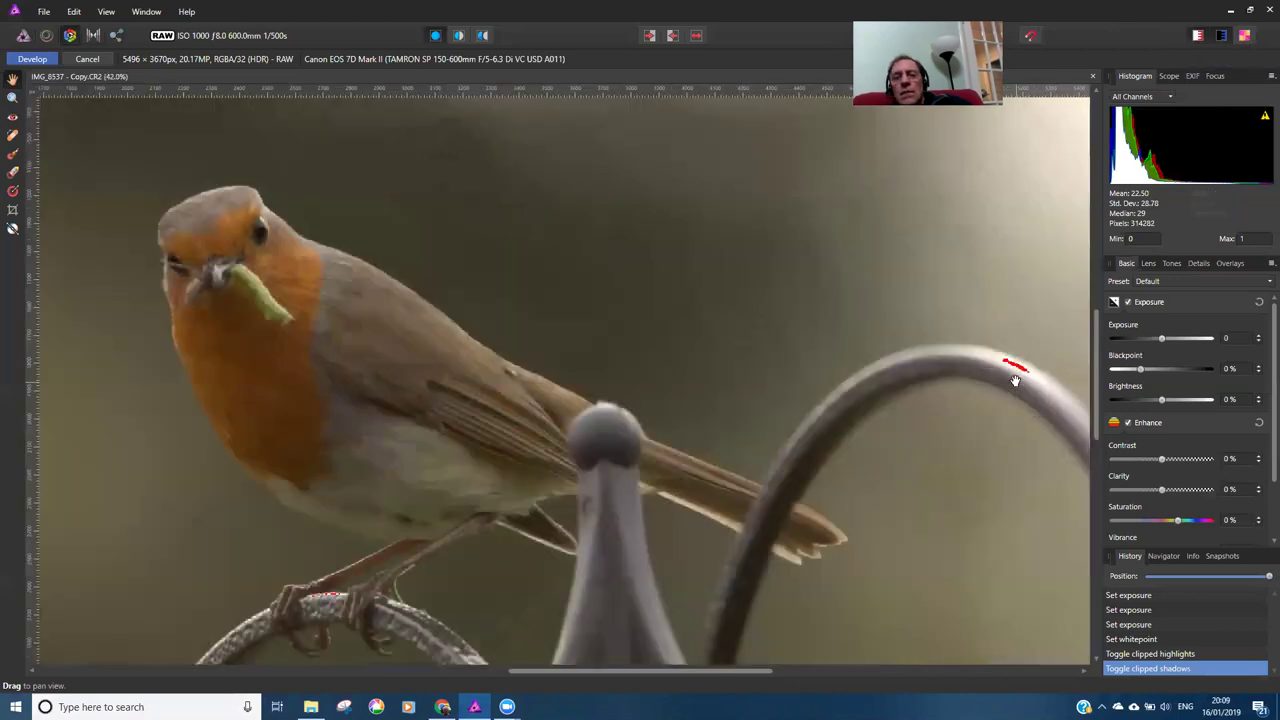
pyautogui.moveTo(834, 313); pyautogui.dragTo(750, 337)
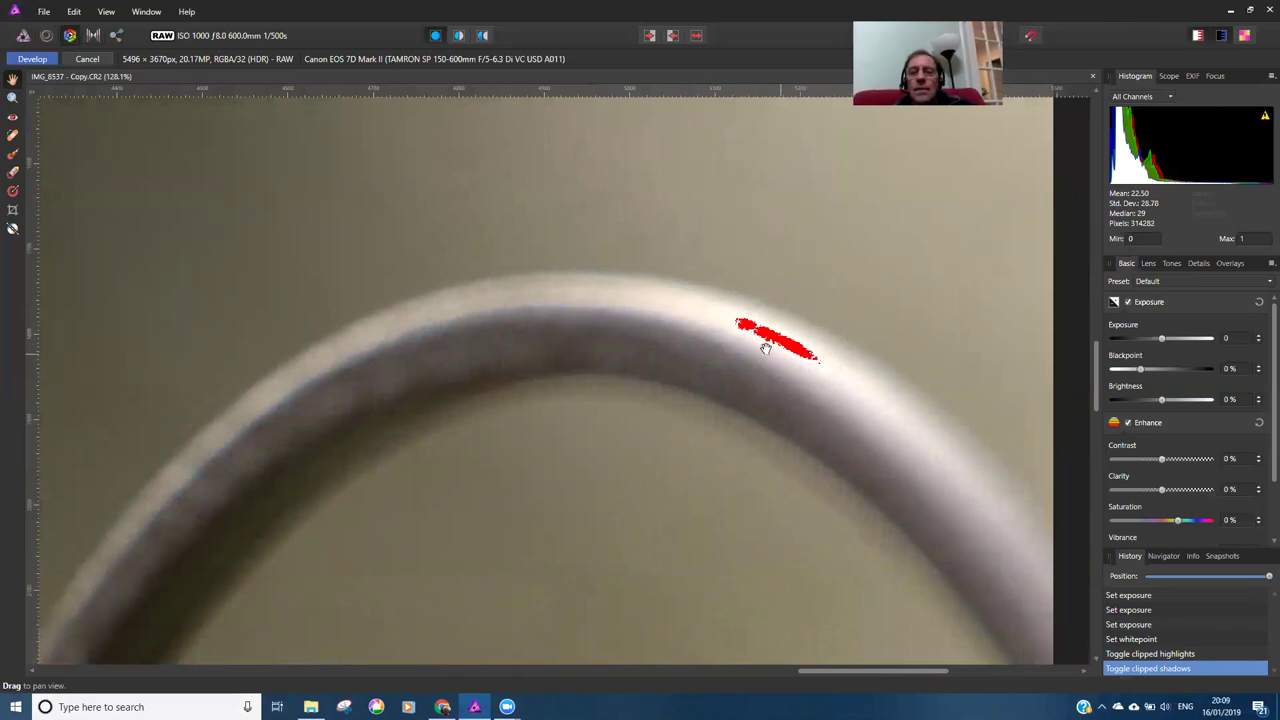
pyautogui.scroll(-6, 780, 350)
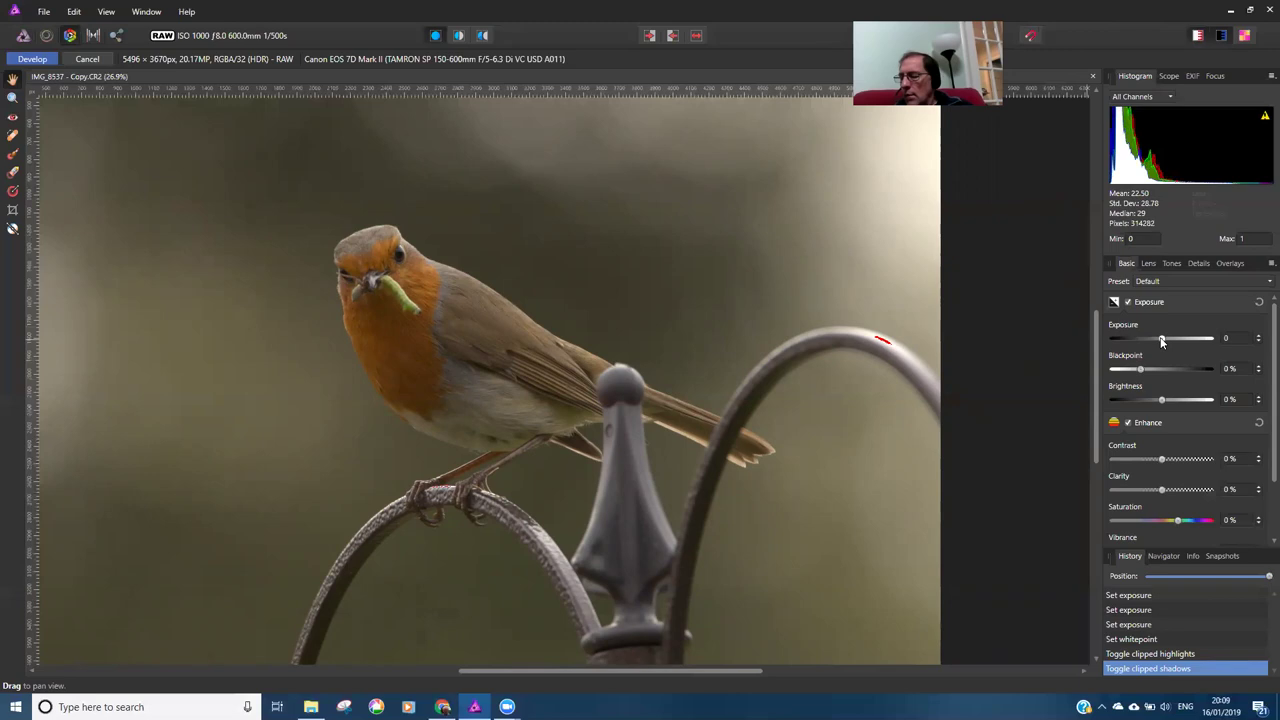
# Lower Exposure to -0.646 so the red highlight clipping on the railing disappears
pyautogui.moveTo(1161, 341); pyautogui.dragTo(1155, 341)
pyautogui.scroll(2, 918, 343)
pyautogui.scroll(2, 802, 396)
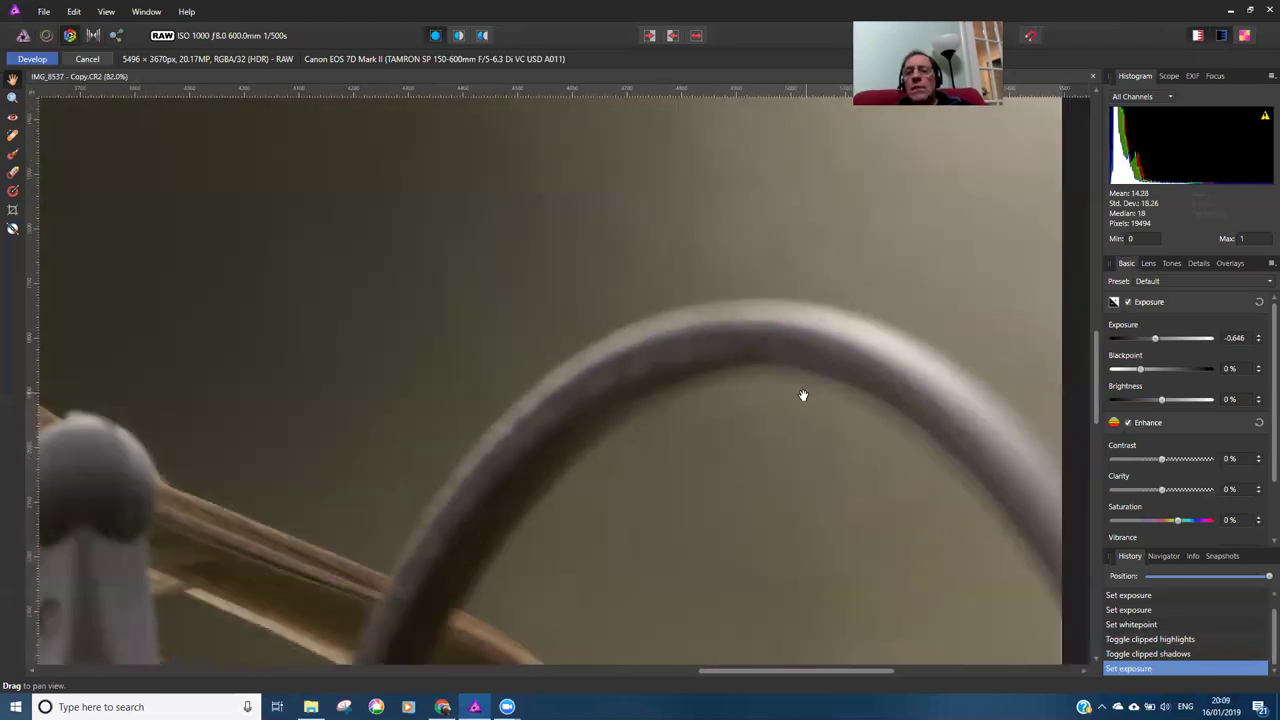
pyautogui.scroll(-5, 802, 396)
pyautogui.scroll(-1, 646, 383)
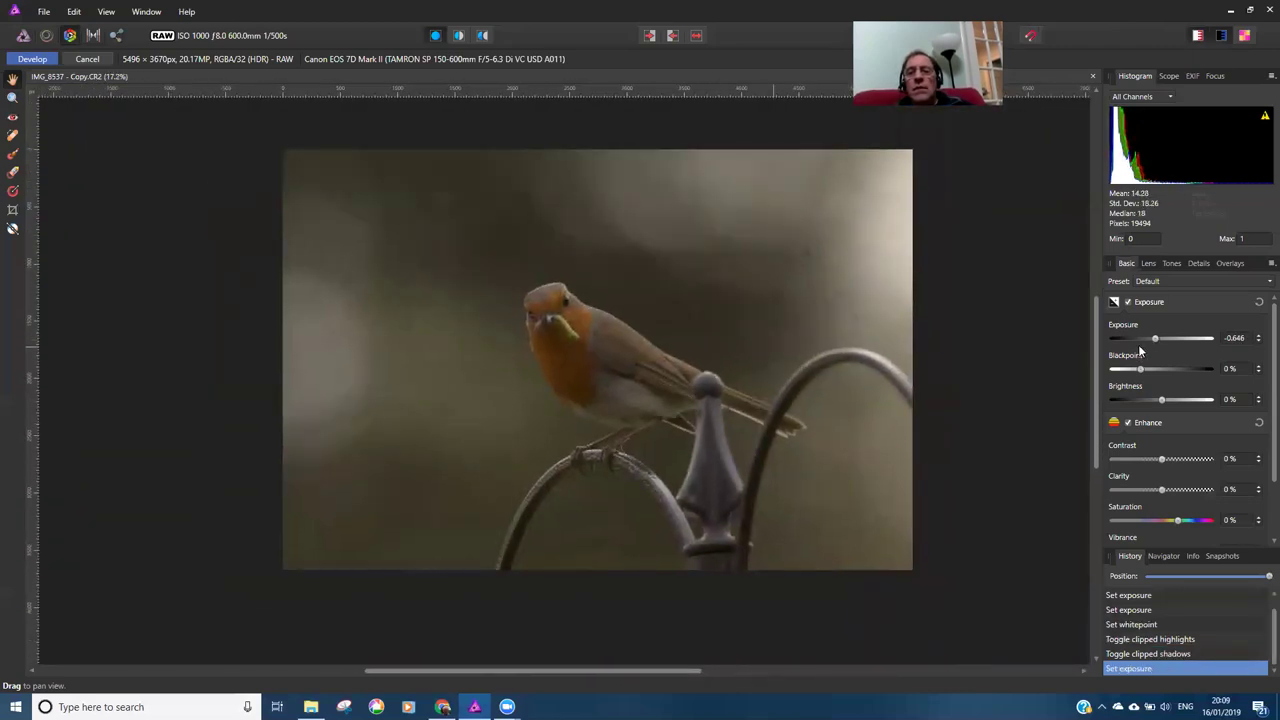
pyautogui.moveTo(1120, 157)
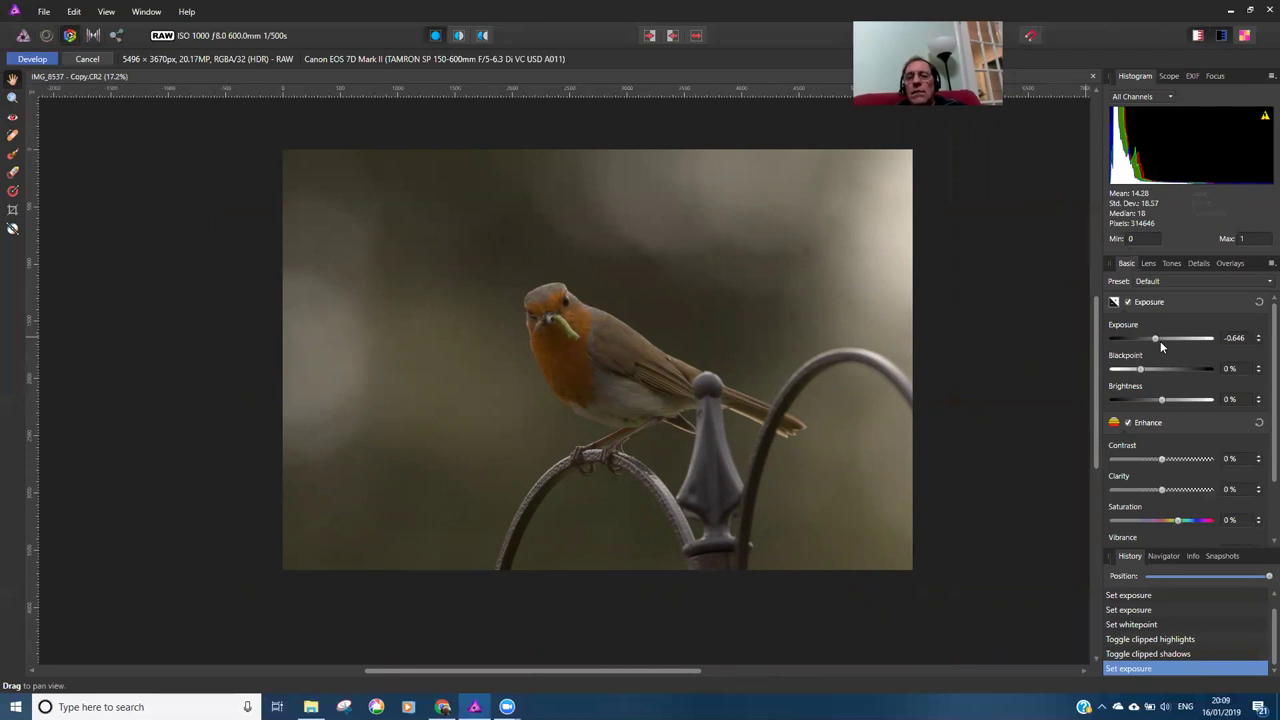
# Reset Exposure to 0 and settle Blackpoint at 7% with no blue shadow clipping
pyautogui.click(1259, 301)
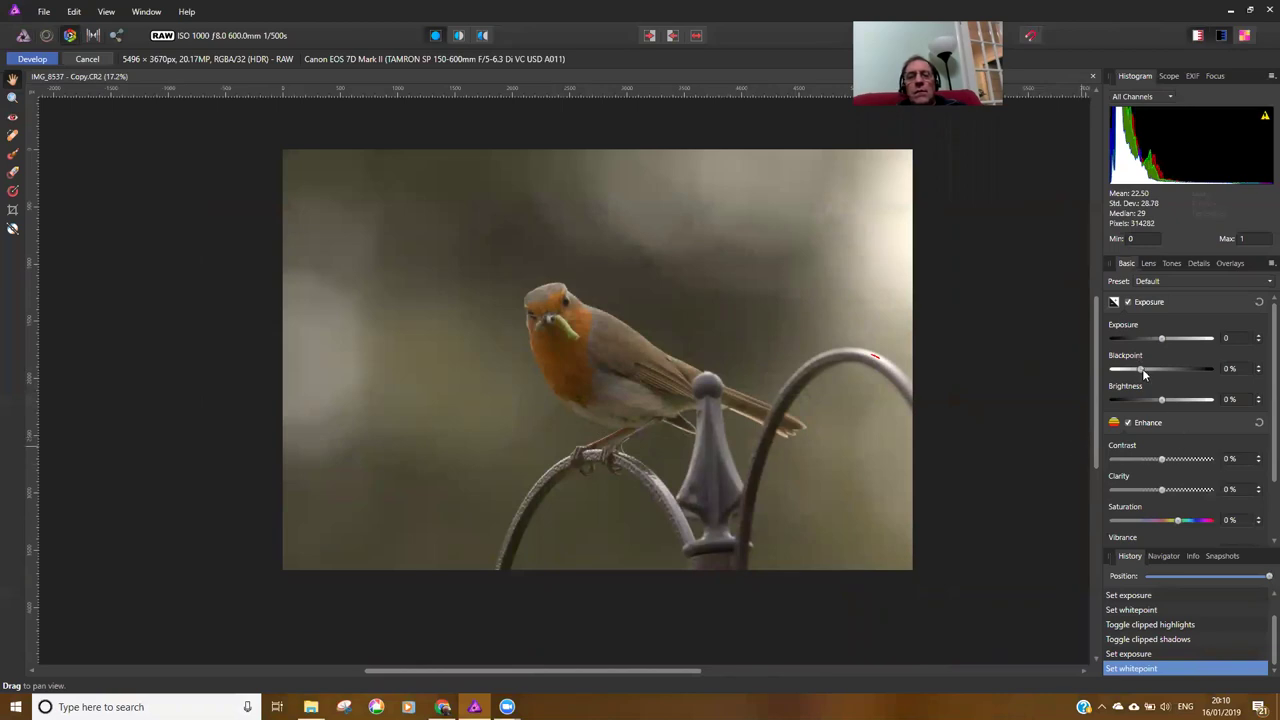
pyautogui.moveTo(1146, 371)
pyautogui.mouseDown()
pyautogui.moveTo(1185, 368)
pyautogui.moveTo(1159, 371)
pyautogui.moveTo(1171, 371)
pyautogui.mouseUp()
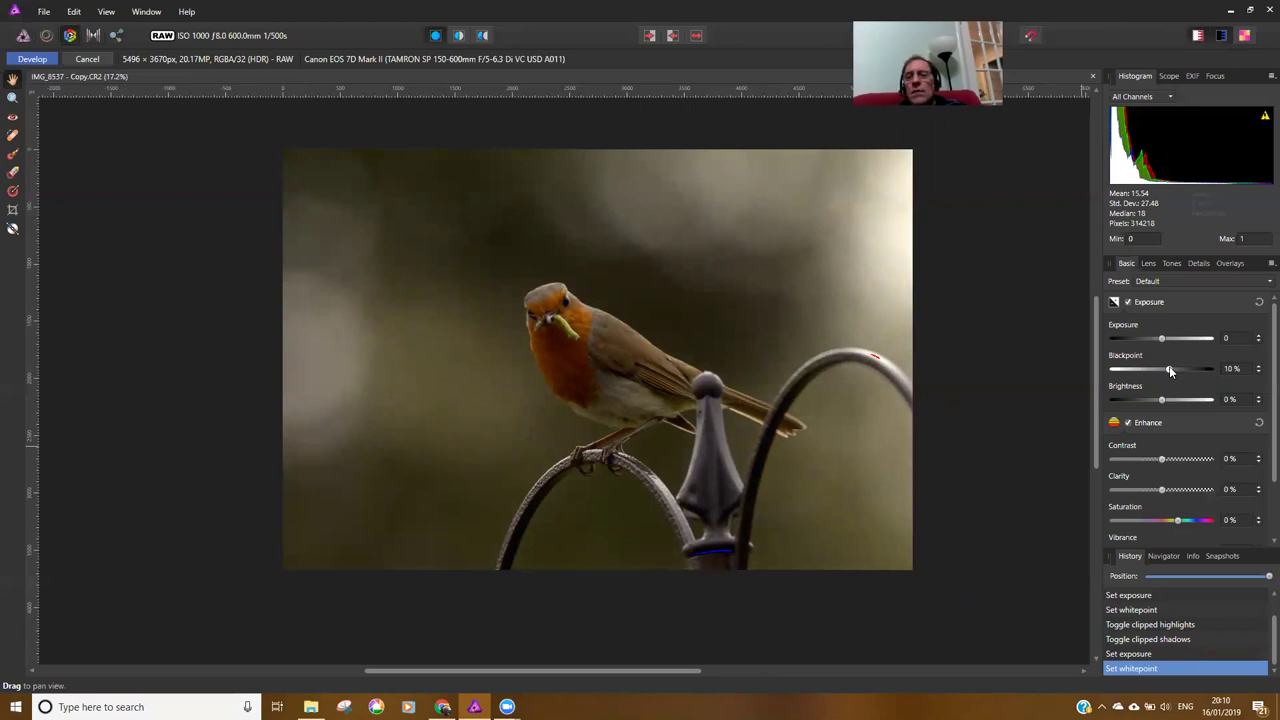
pyautogui.moveTo(1169, 366); pyautogui.dragTo(1173, 368)
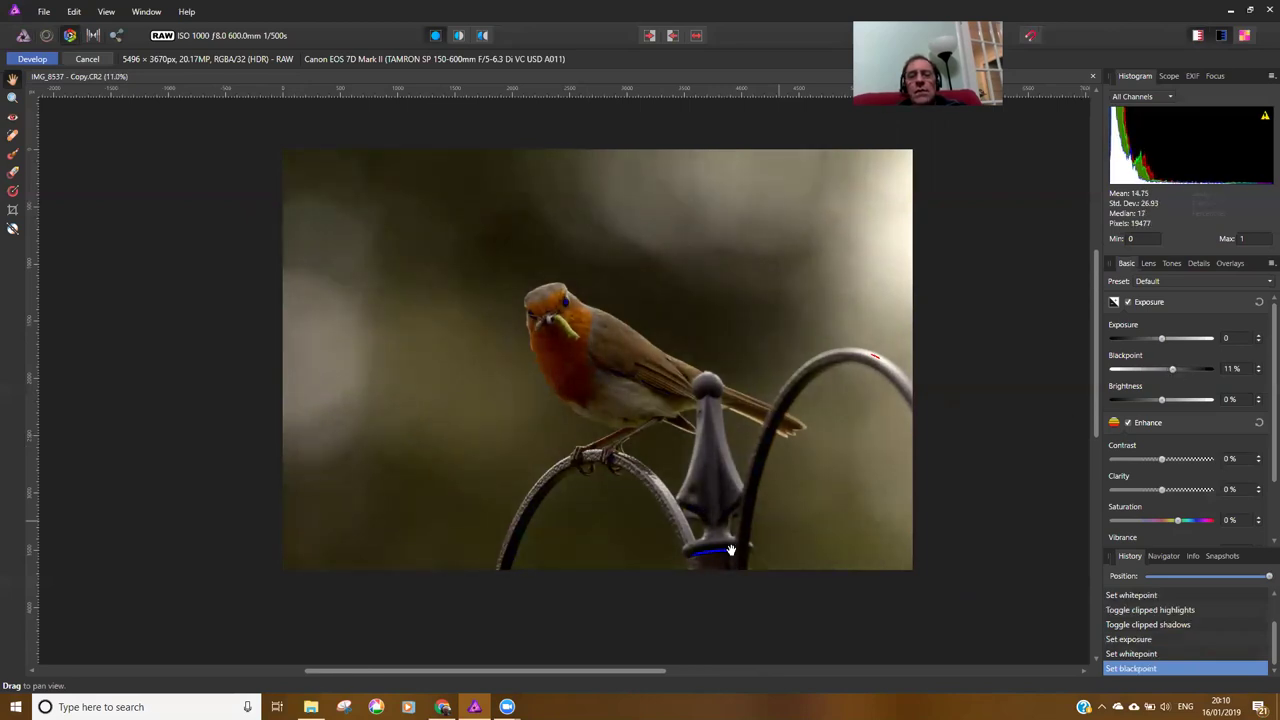
pyautogui.scroll(-1, 734, 545)
pyautogui.scroll(6, 725, 540)
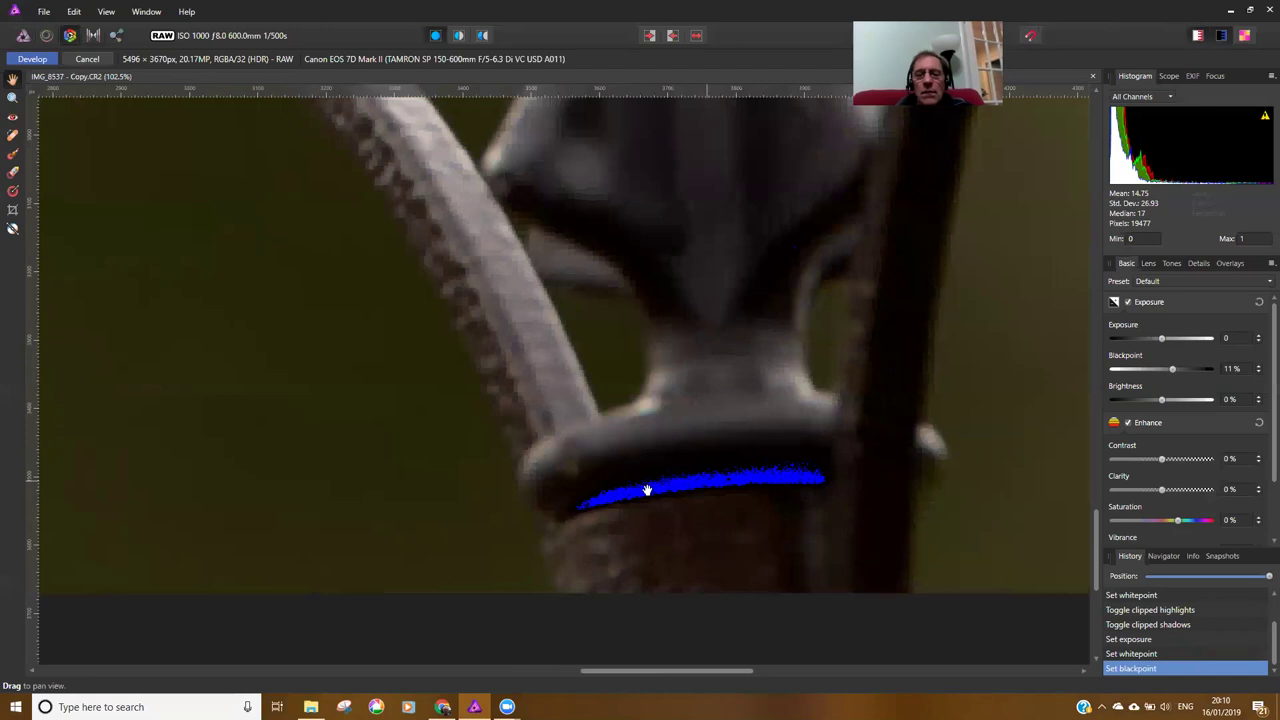
pyautogui.scroll(-2, 728, 481)
pyautogui.scroll(-3, 728, 481)
pyautogui.moveTo(1175, 371); pyautogui.dragTo(1160, 372)
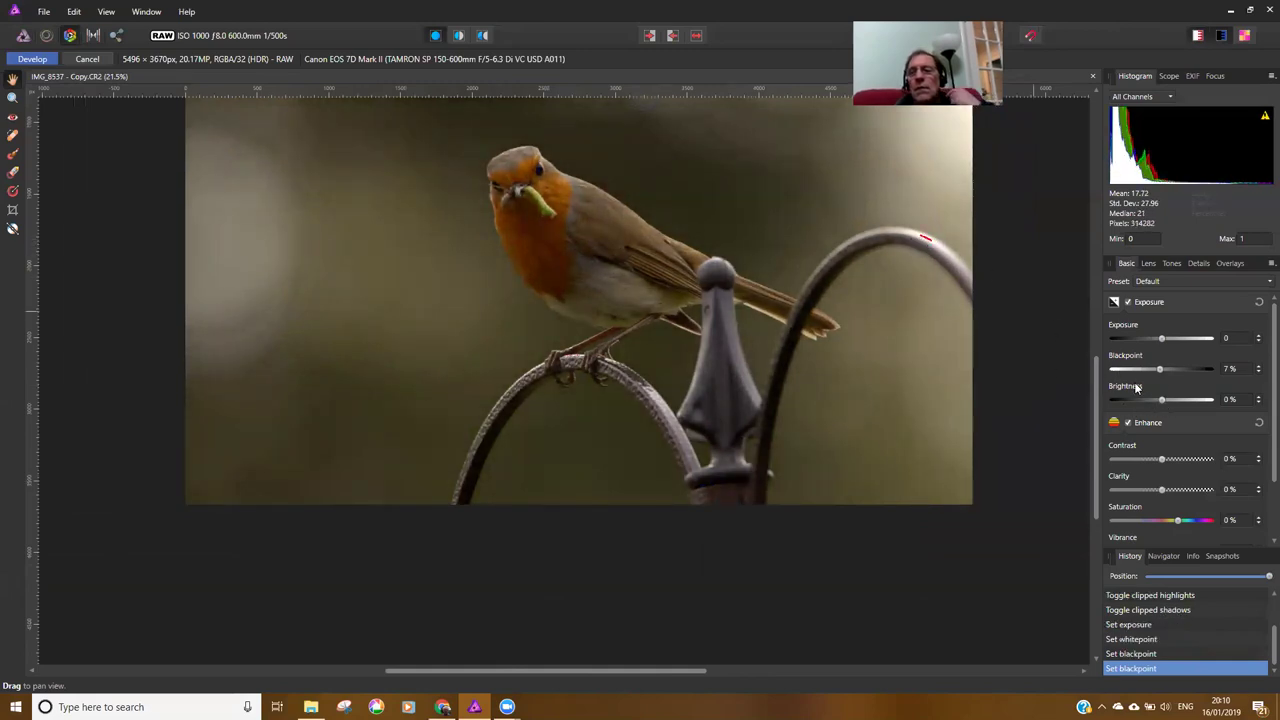
# Lower Brightness to -7%
pyautogui.moveTo(1161, 401); pyautogui.dragTo(1147, 401)
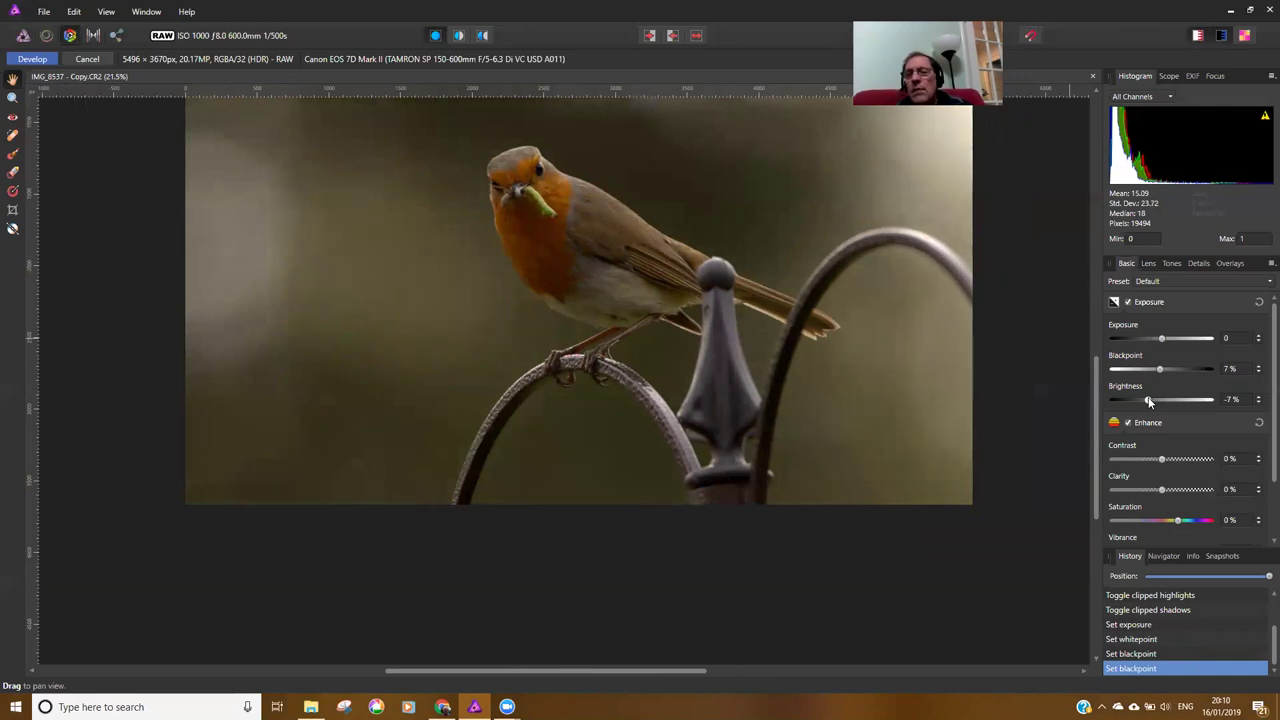
pyautogui.scroll(3, 880, 300)
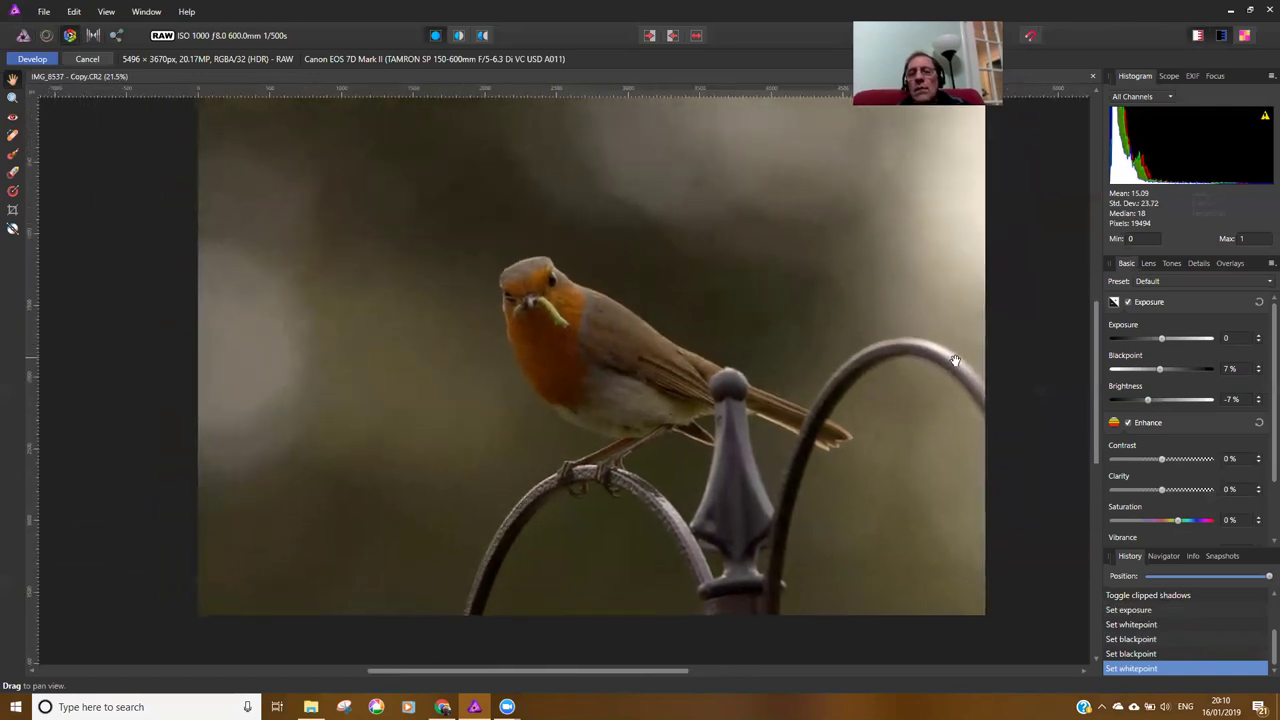
pyautogui.scroll(-2, 712, 310)
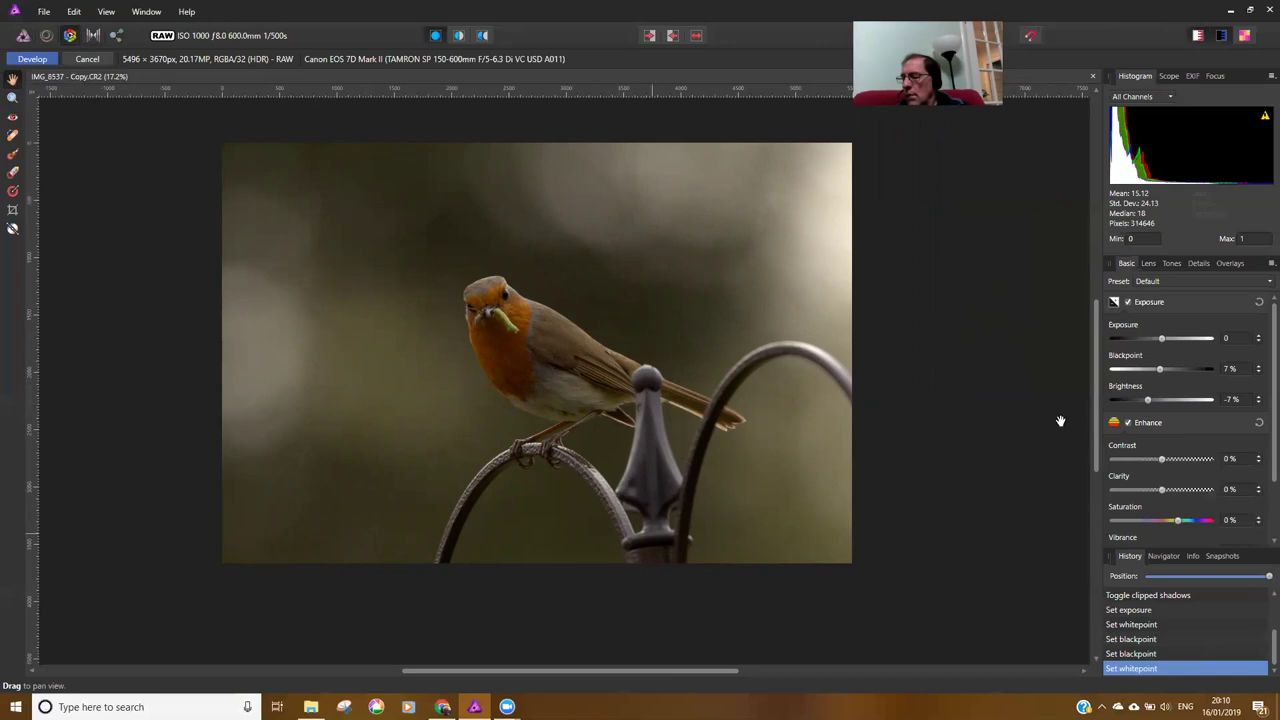
pyautogui.scroll(-1, 1160, 430)
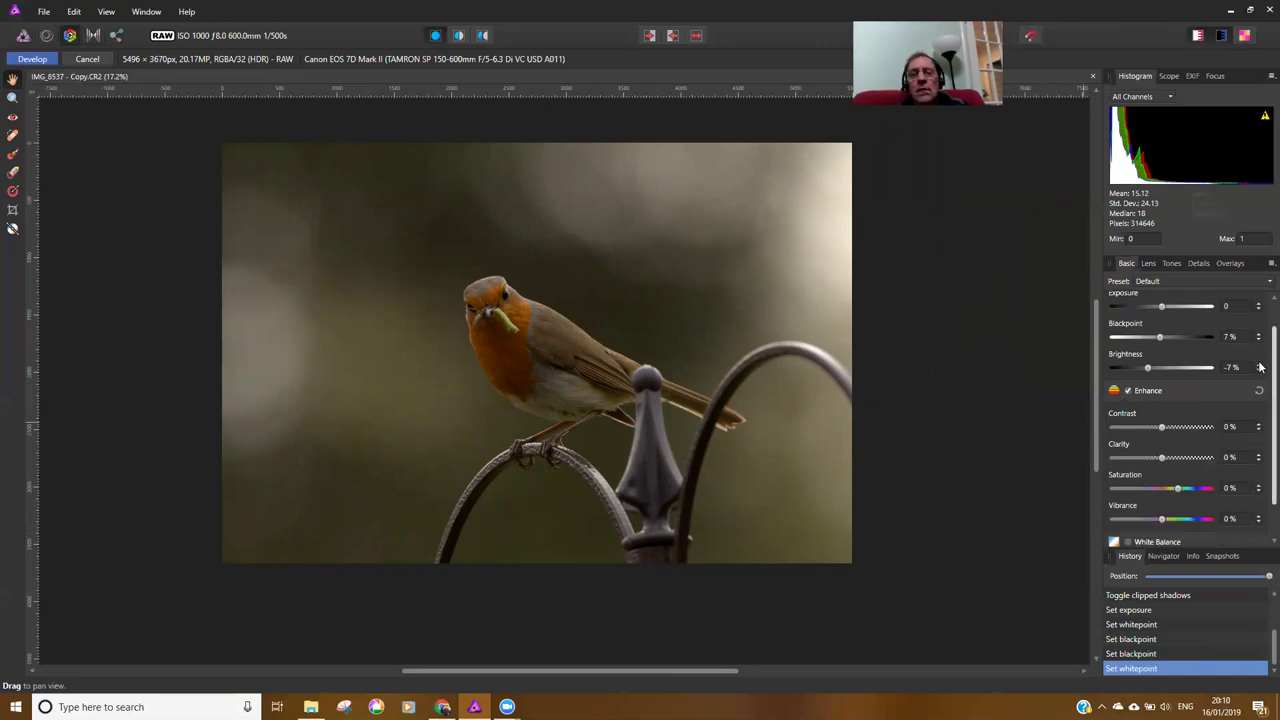
# Trial and reset Contrast, set Brightness to -9%, and settle Contrast at 2%
pyautogui.scroll(-1, 1260, 370)
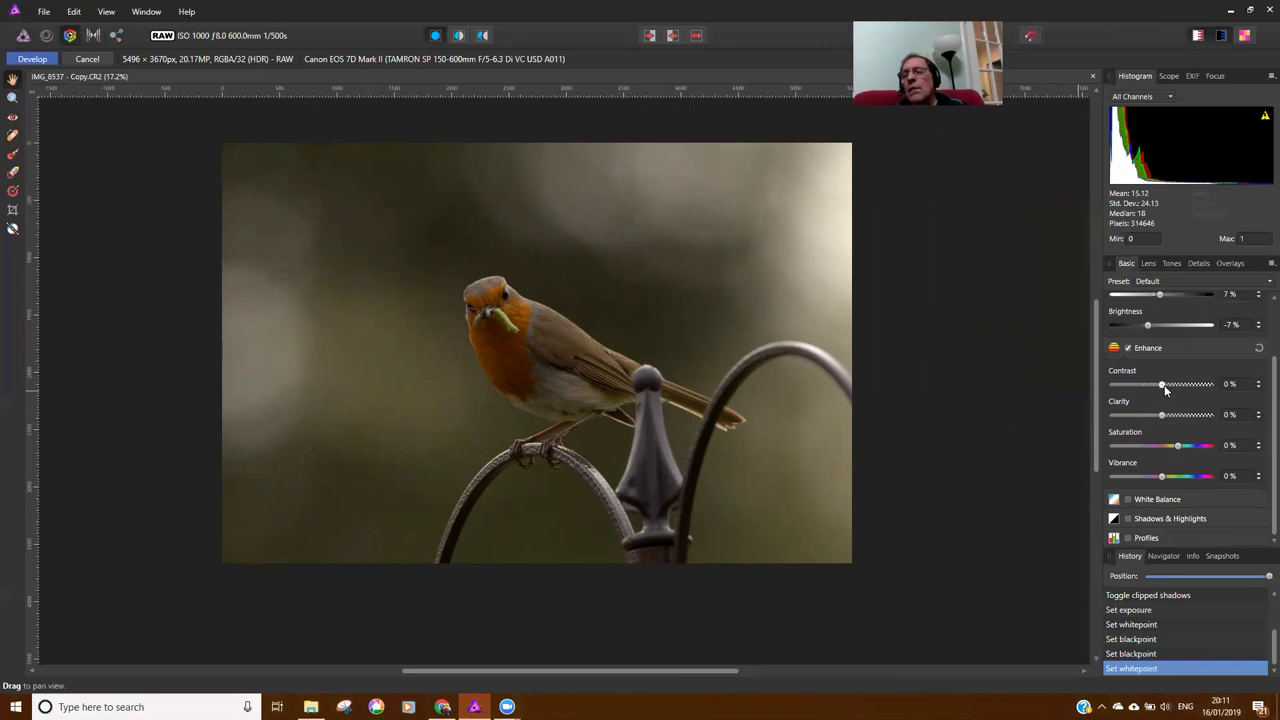
pyautogui.moveTo(1161, 387)
pyautogui.mouseDown()
pyautogui.moveTo(1180, 386)
pyautogui.moveTo(1139, 391)
pyautogui.moveTo(1181, 391)
pyautogui.mouseUp()
pyautogui.click(1258, 348)
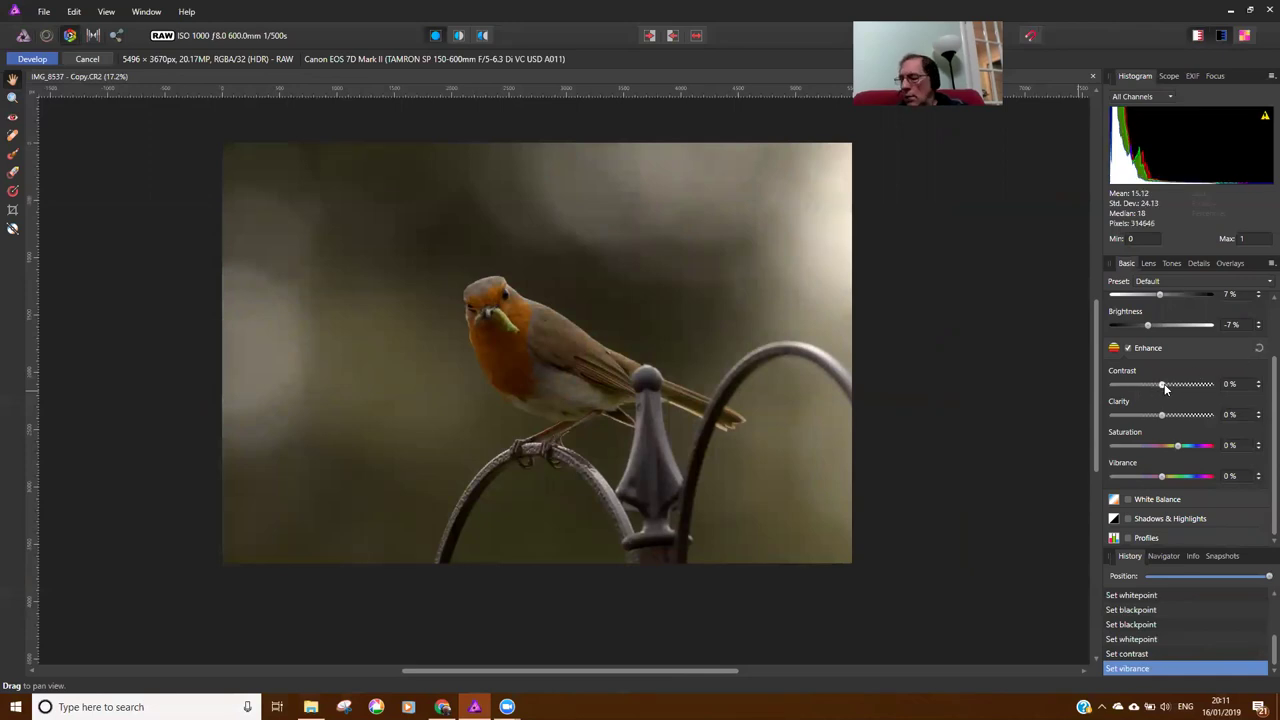
pyautogui.moveTo(1162, 385); pyautogui.dragTo(1172, 386)
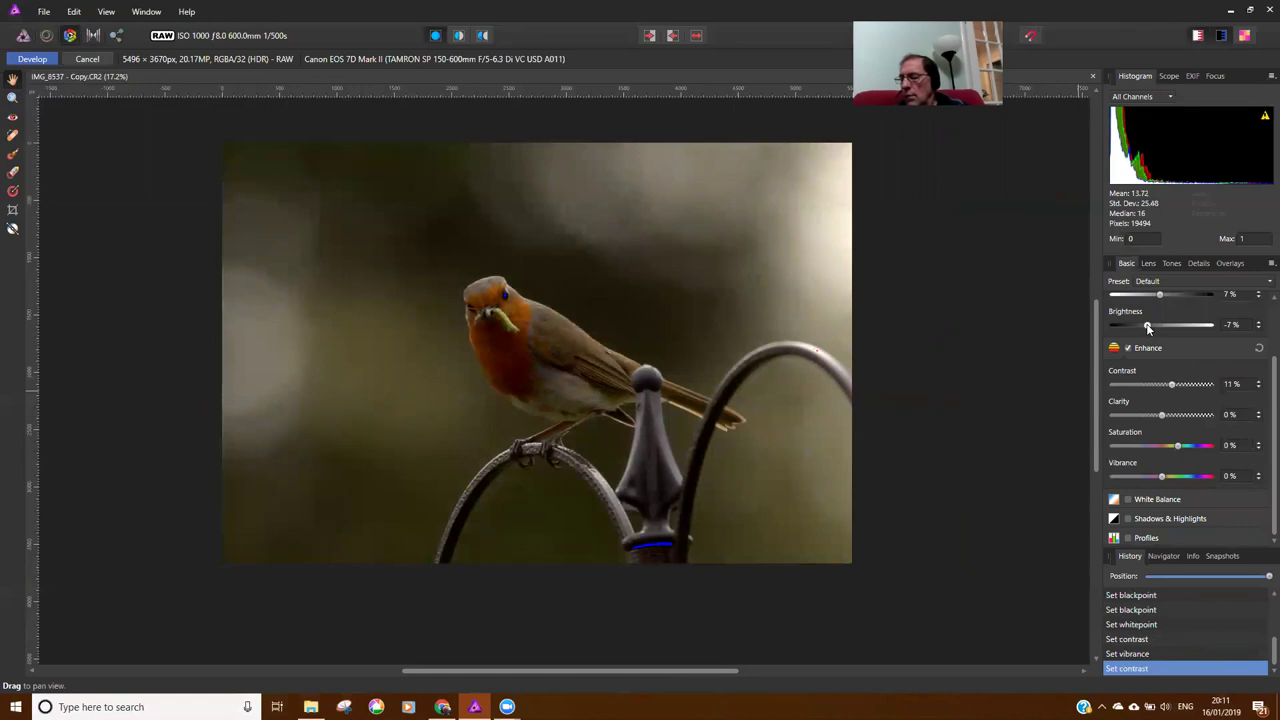
pyautogui.moveTo(1147, 327)
pyautogui.mouseDown()
pyautogui.moveTo(1183, 329)
pyautogui.moveTo(1143, 326)
pyautogui.mouseUp()
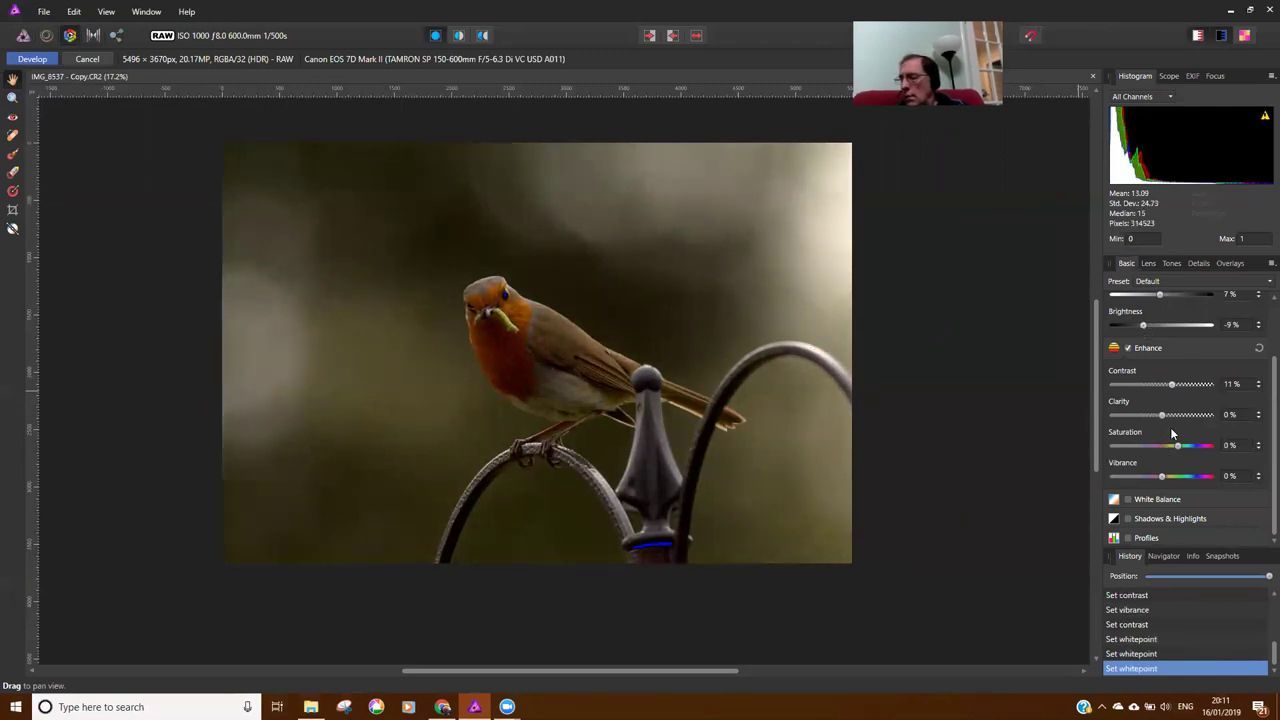
pyautogui.moveTo(1173, 385); pyautogui.dragTo(1162, 385)
pyautogui.scroll(1, 900, 515)
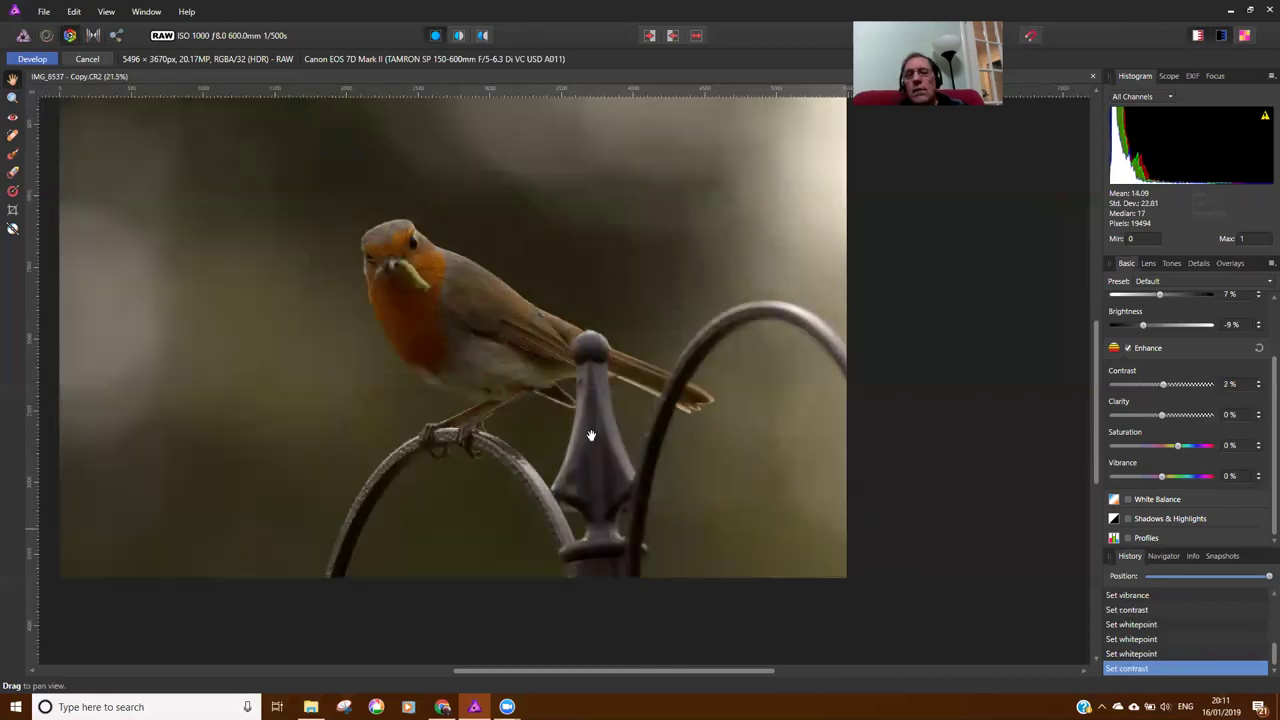
pyautogui.scroll(3, 420, 320)
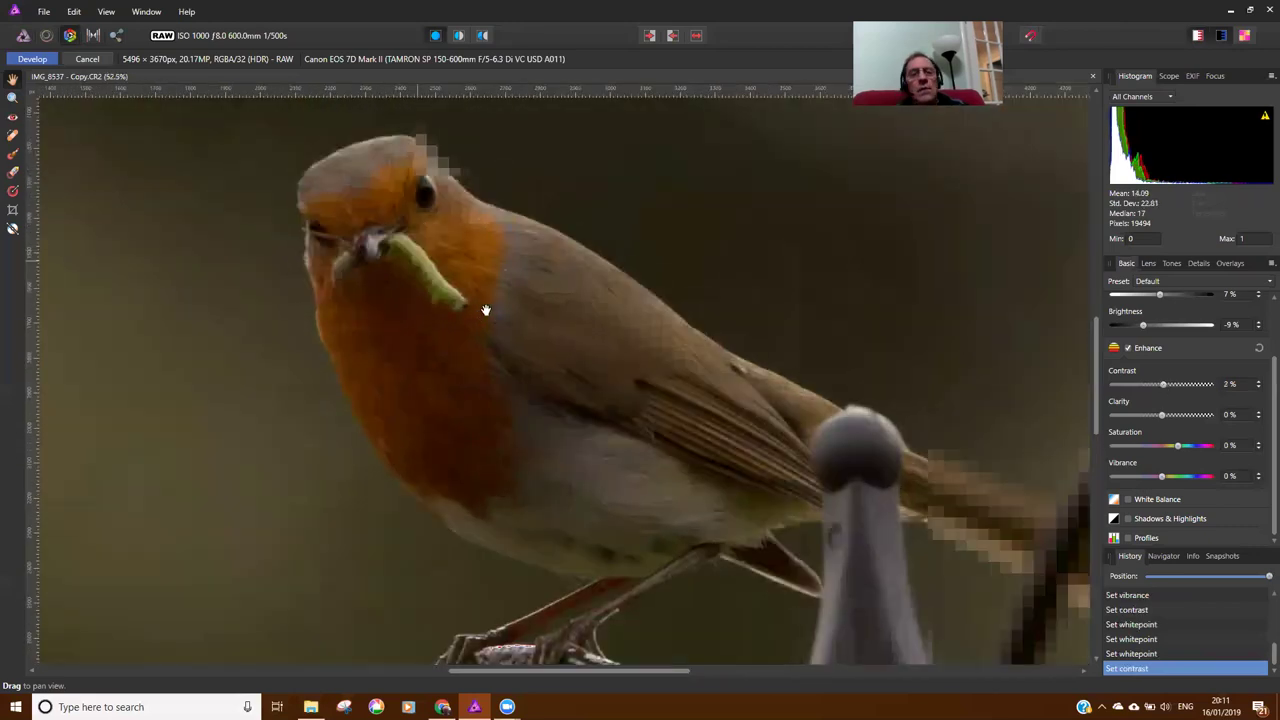
pyautogui.moveTo(614, 446); pyautogui.dragTo(786, 596)
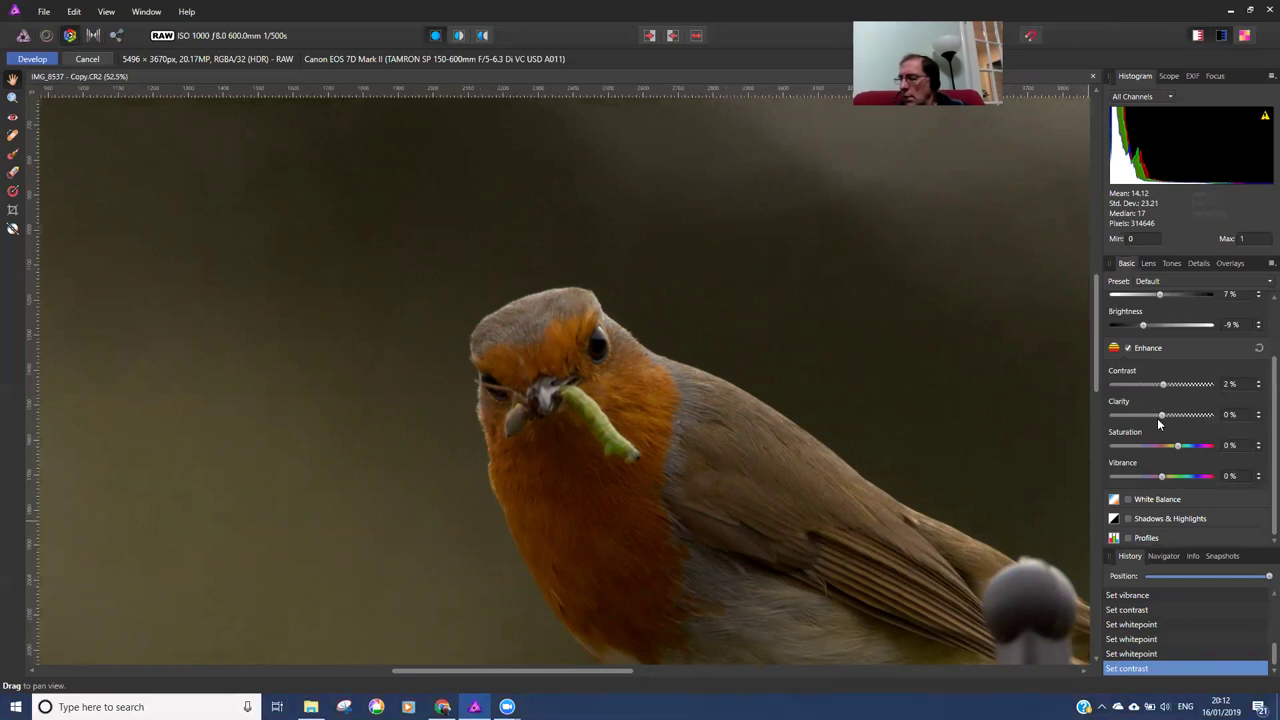
pyautogui.scroll(-4, 760, 450)
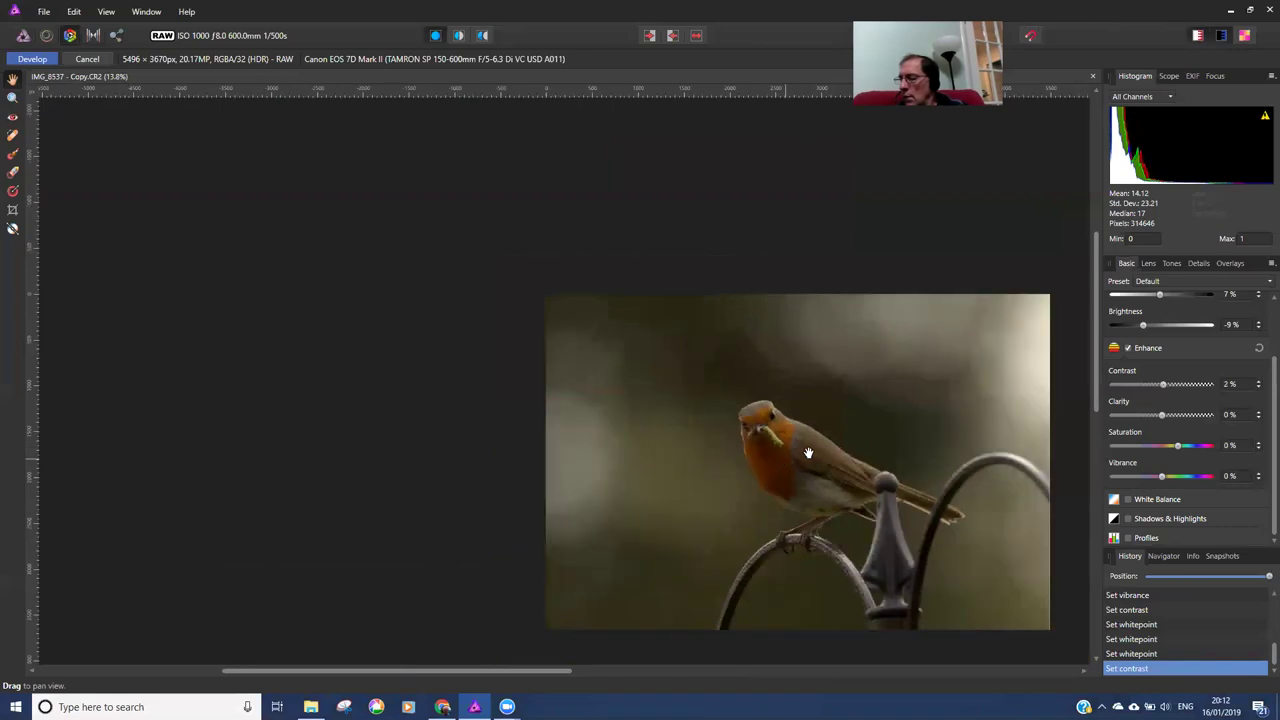
pyautogui.scroll(3, 790, 455)
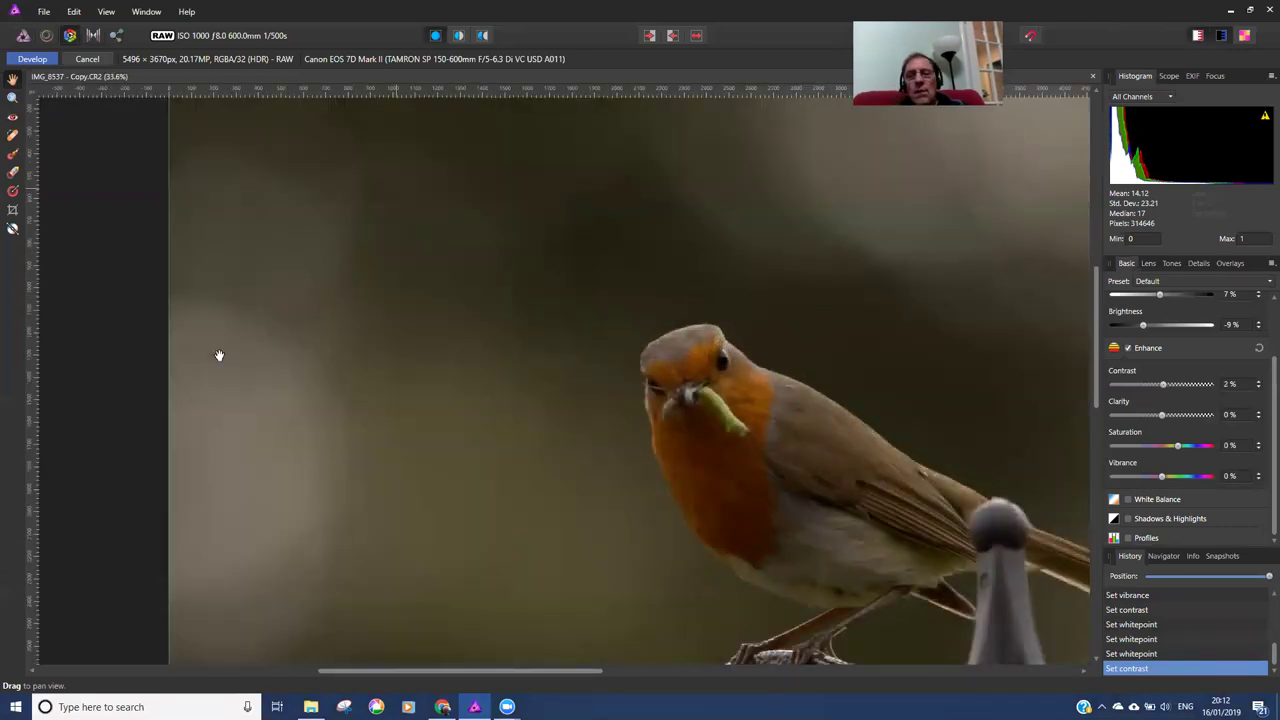
pyautogui.moveTo(811, 451); pyautogui.dragTo(606, 371)
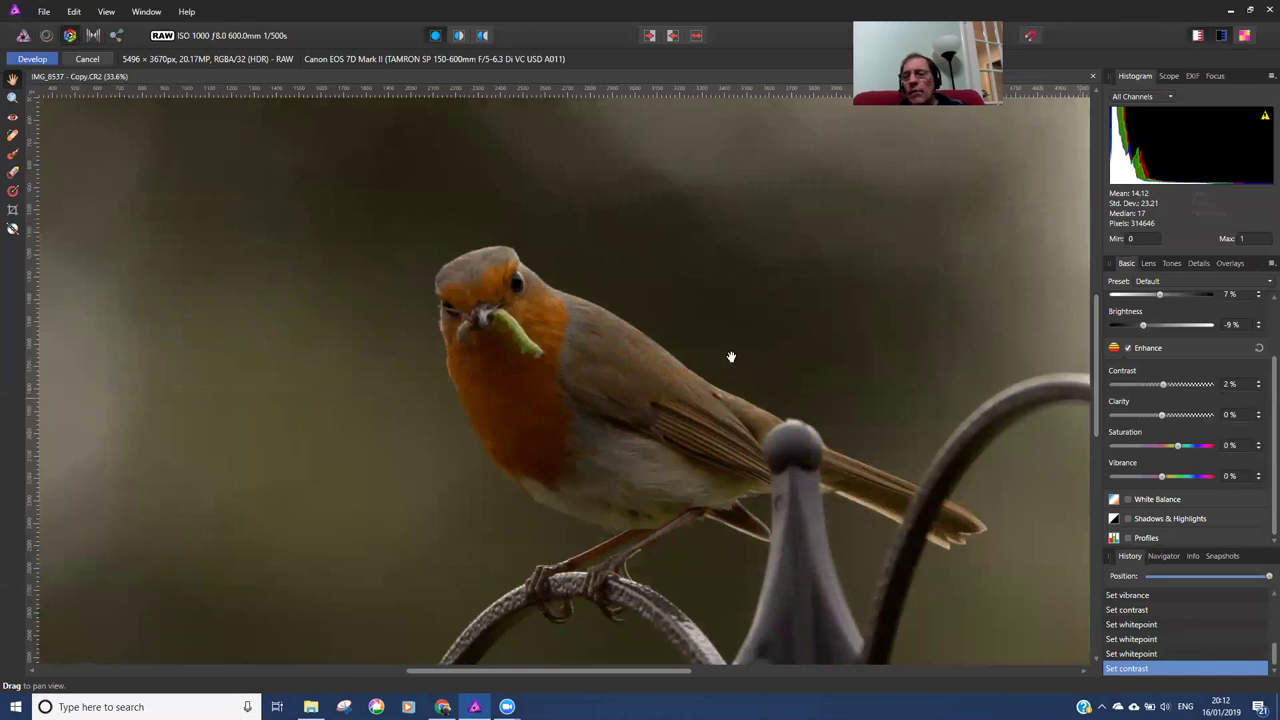
pyautogui.scroll(2, 480, 275)
pyautogui.scroll(1, 480, 275)
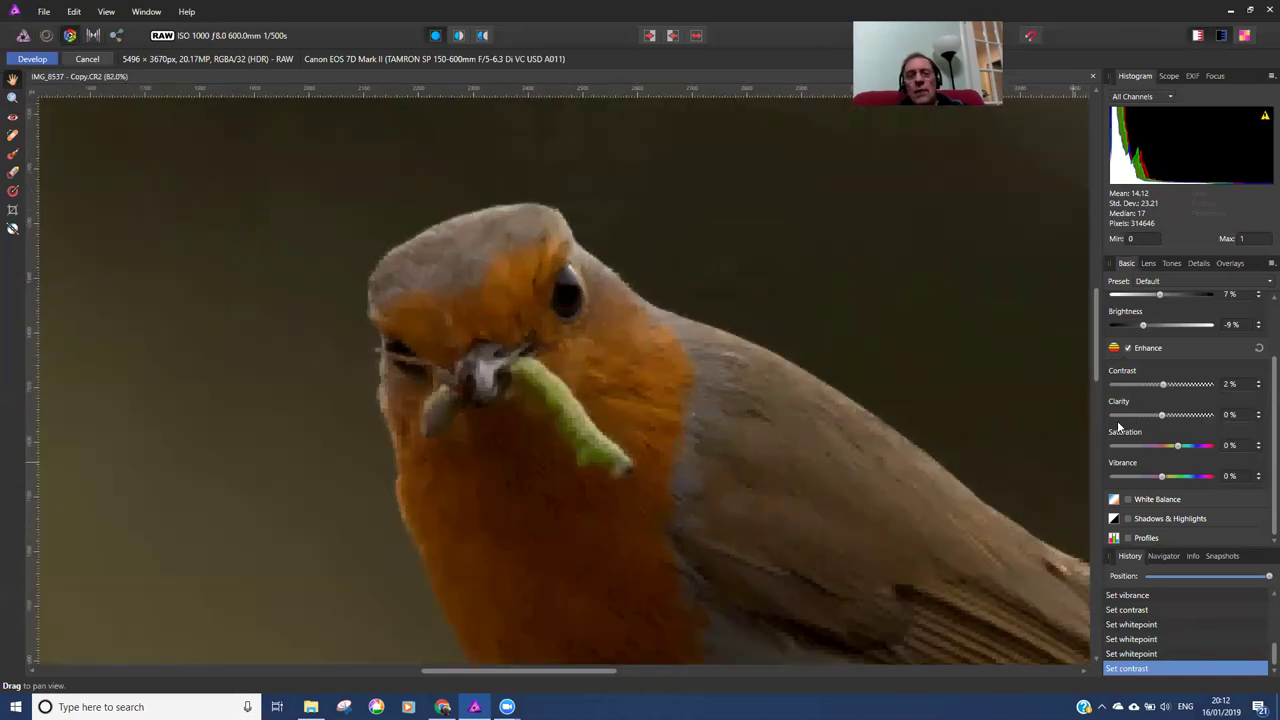
# Push Clarity up to 100% and inspect the metal post and robin's belly
pyautogui.moveTo(1157, 416); pyautogui.dragTo(1200, 418)
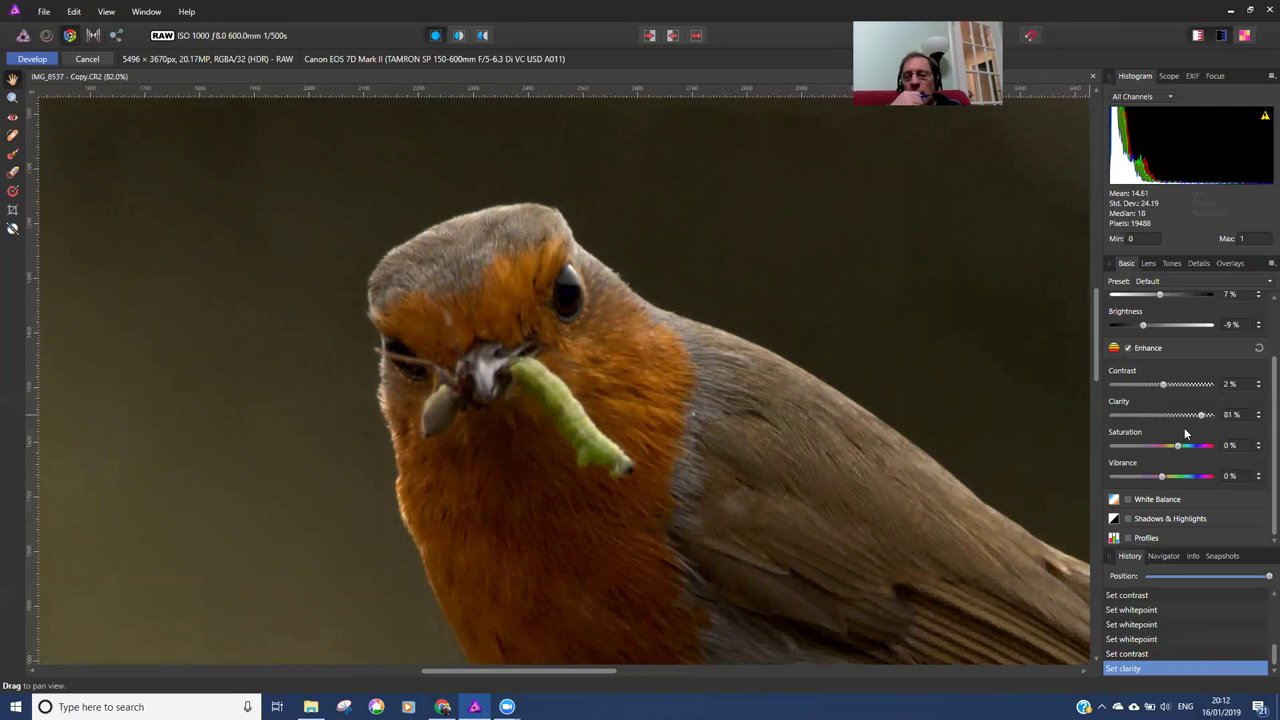
pyautogui.moveTo(1201, 414); pyautogui.dragTo(1224, 418)
pyautogui.scroll(-5, 434, 411)
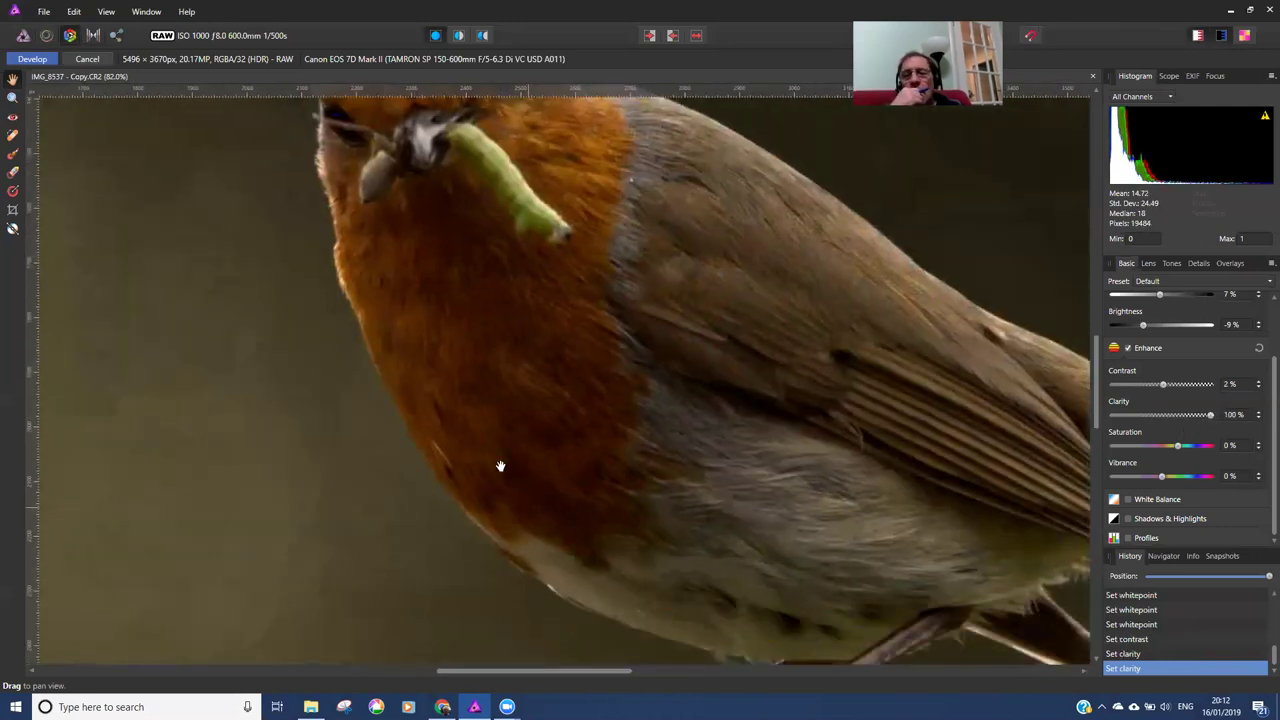
pyautogui.scroll(-5, 500, 466)
pyautogui.scroll(-3, 700, 434)
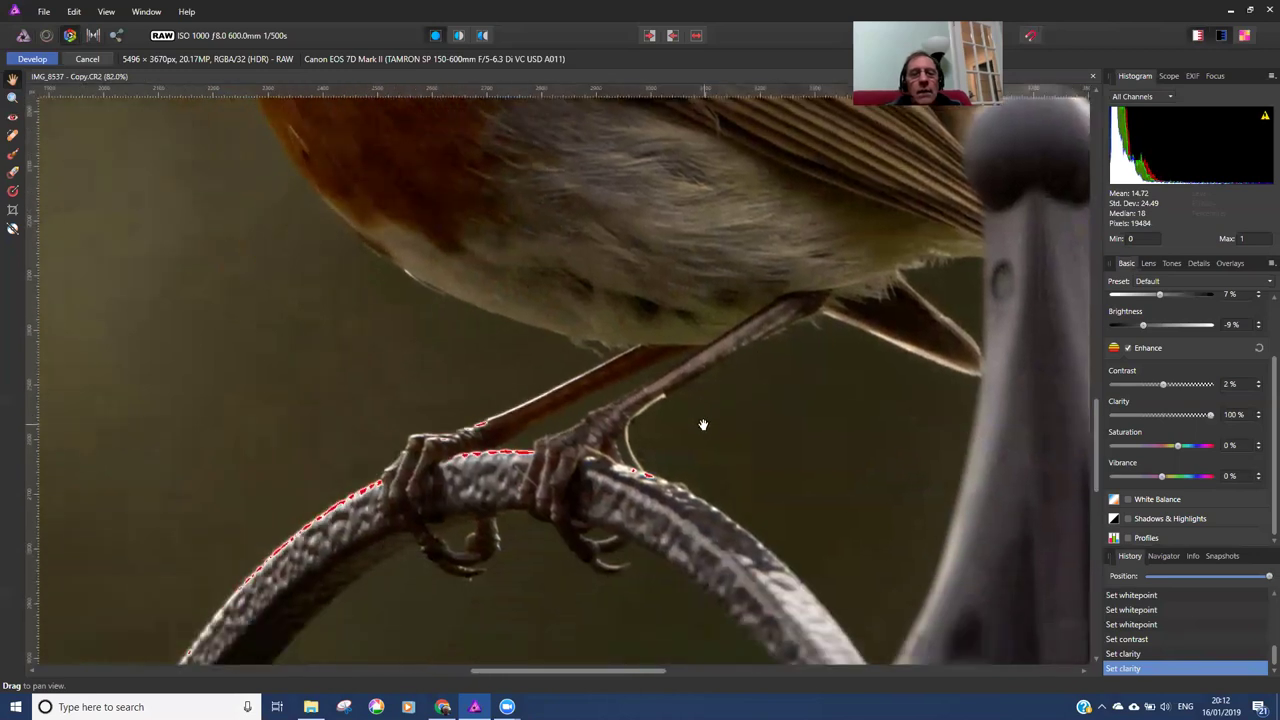
pyautogui.hscroll(3, 677, 406)
pyautogui.moveTo(823, 351); pyautogui.dragTo(816, 481)
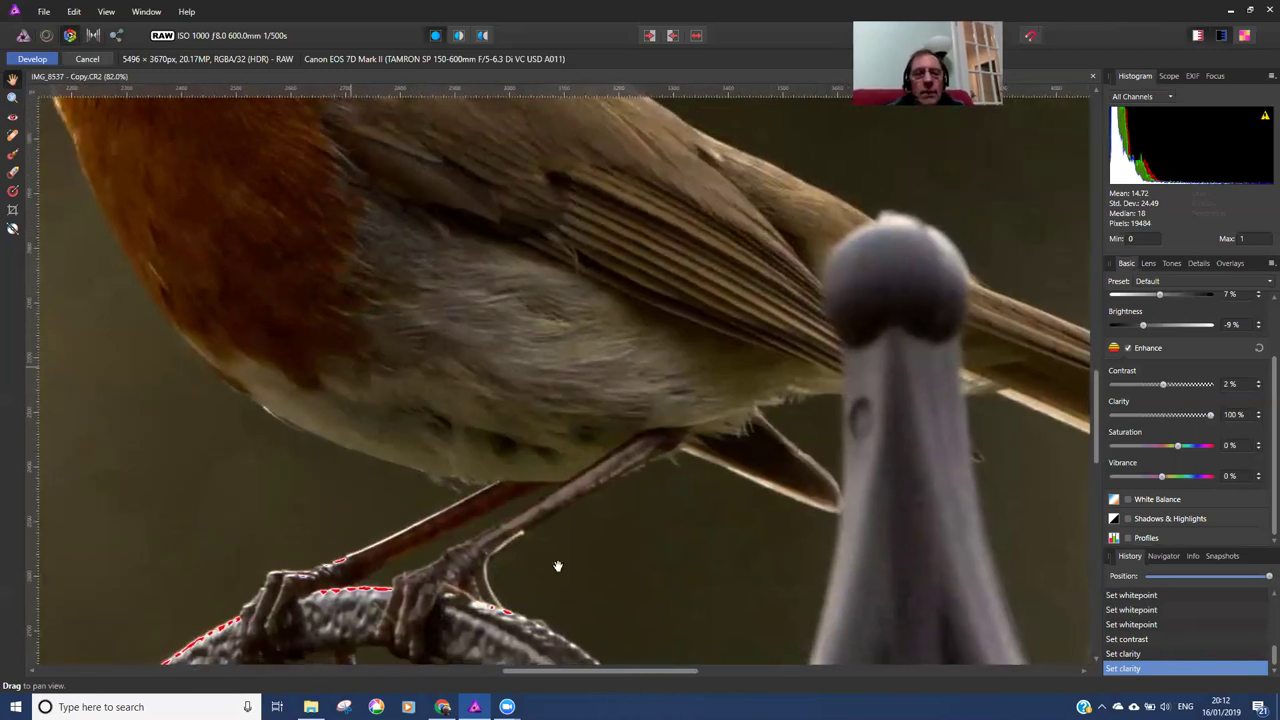
pyautogui.scroll(10, 558, 566)
pyautogui.hscroll(-3, 580, 503)
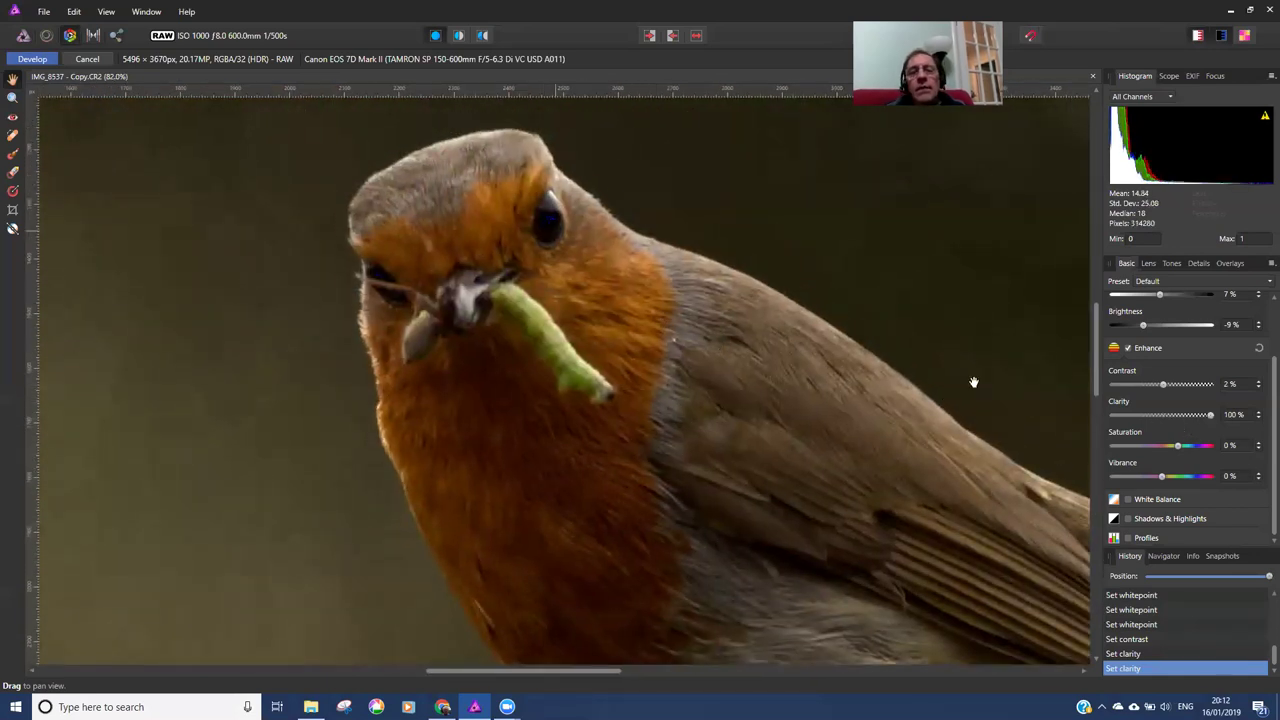
# Bring Clarity back down, reset it to 0%, and settle it at about 5%
pyautogui.moveTo(1212, 416); pyautogui.dragTo(1178, 413)
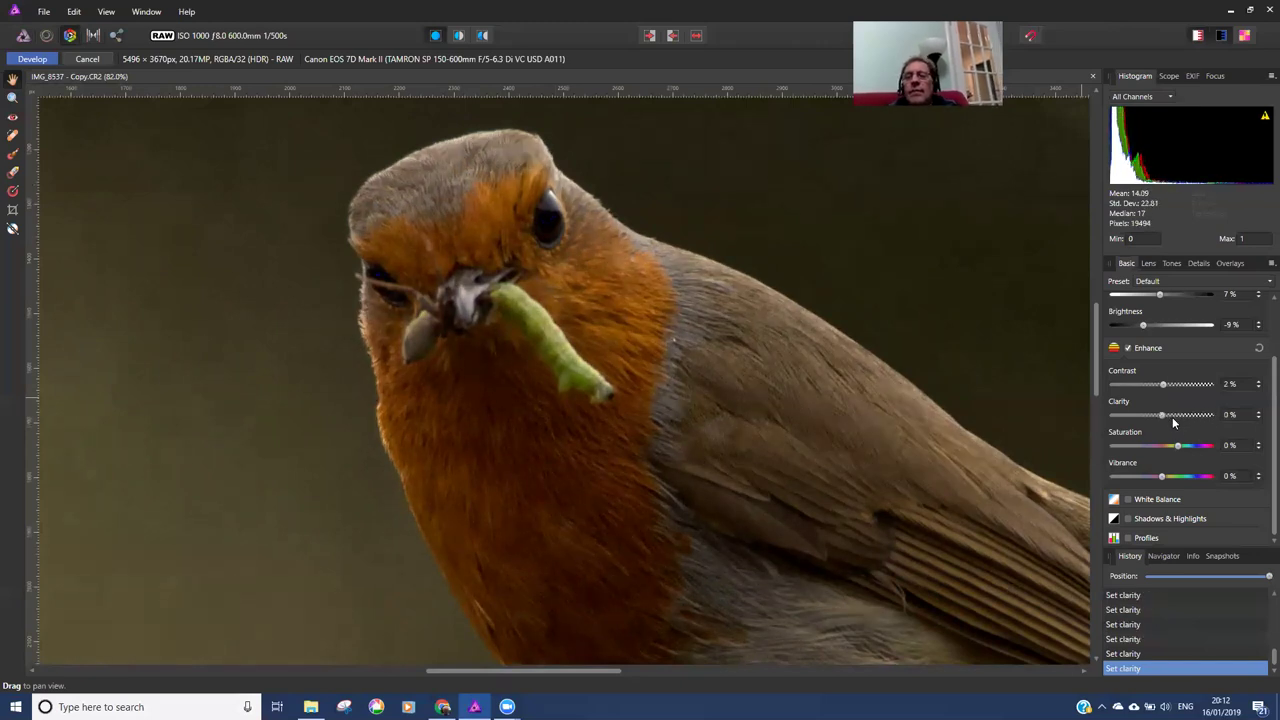
pyautogui.moveTo(1176, 416); pyautogui.dragTo(1197, 415)
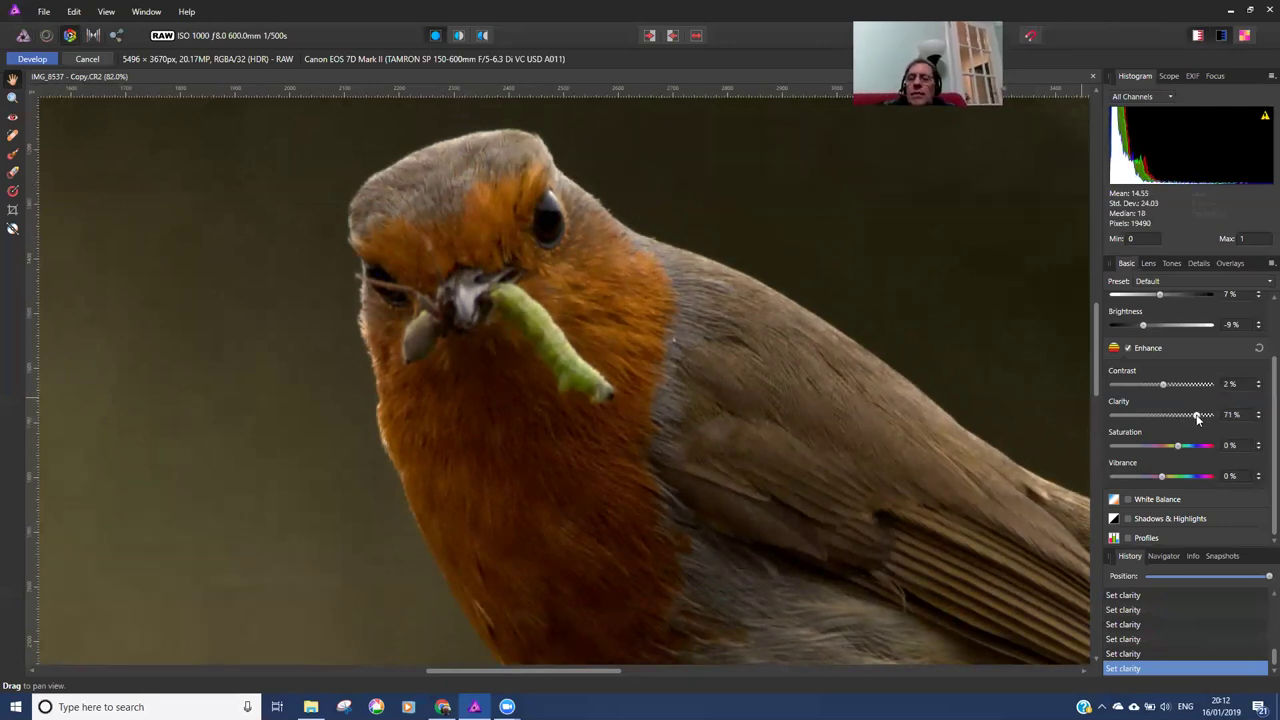
pyautogui.doubleClick(1197, 416)
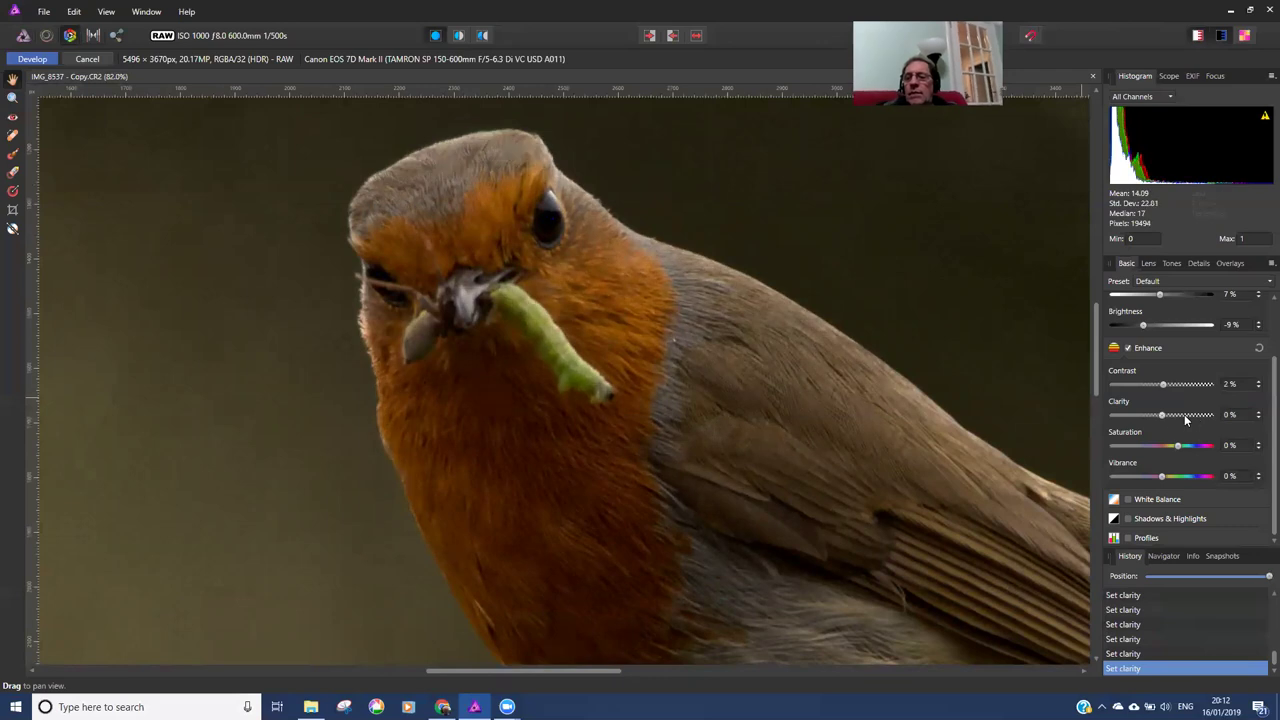
pyautogui.moveTo(1162, 416); pyautogui.dragTo(1186, 414)
pyautogui.click(1236, 418)
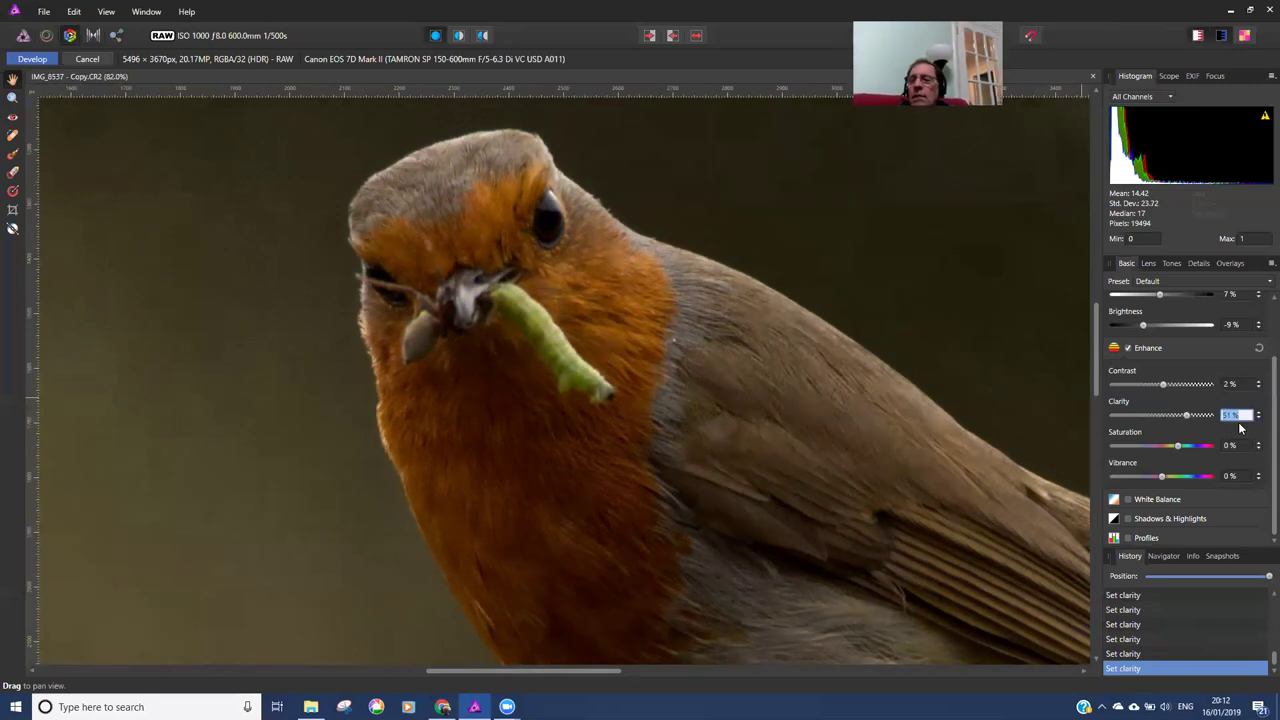
pyautogui.write('0')
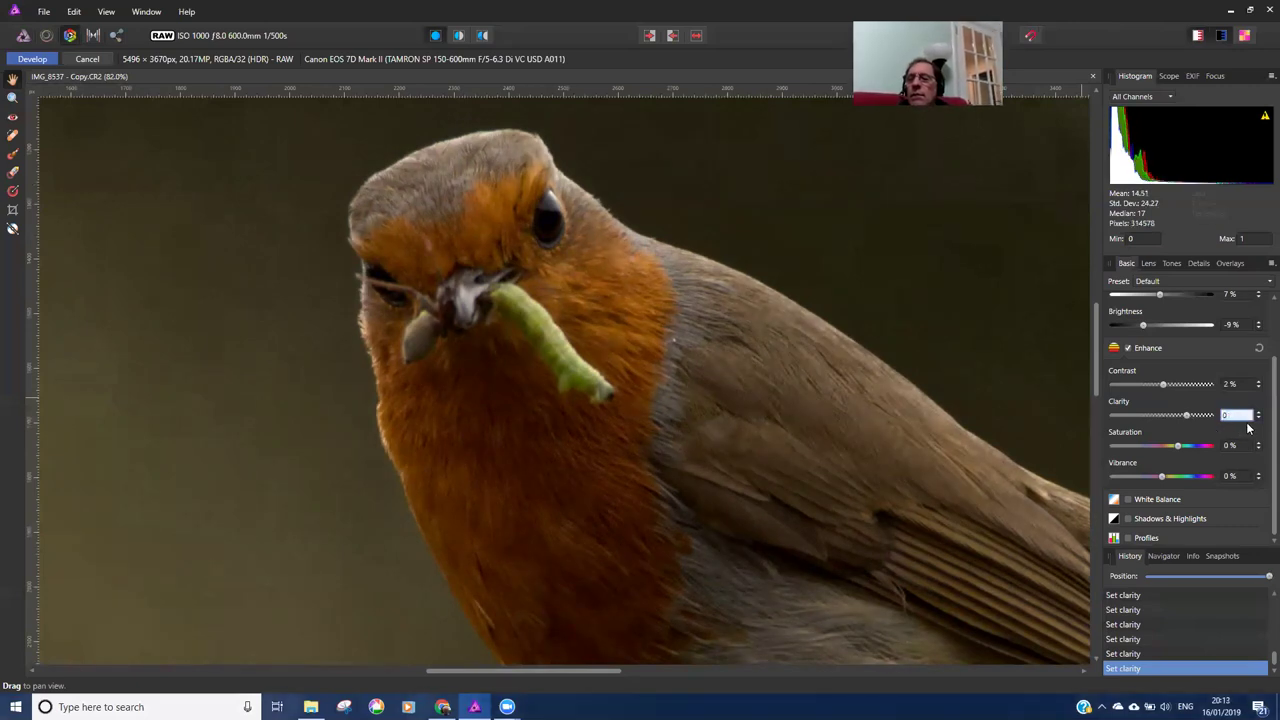
pyautogui.press('Return')
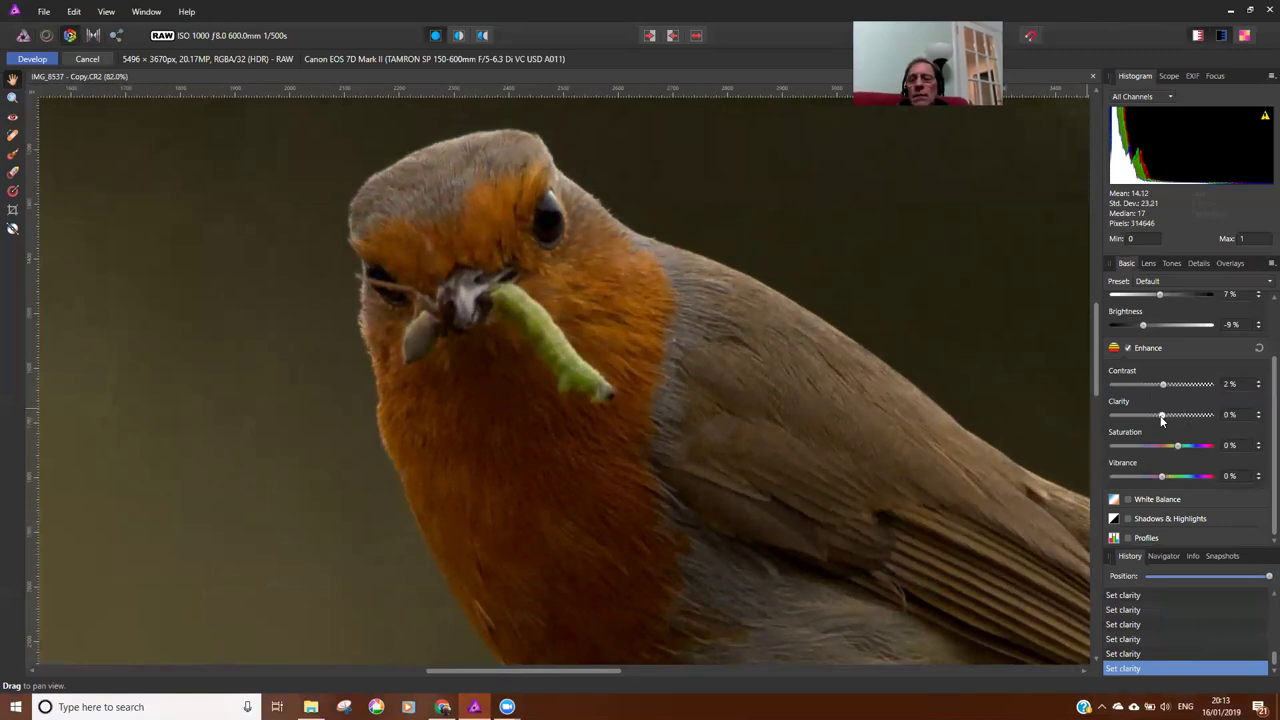
pyautogui.moveTo(1161, 415); pyautogui.dragTo(1163, 417)
pyautogui.moveTo(578, 378); pyautogui.dragTo(606, 340)
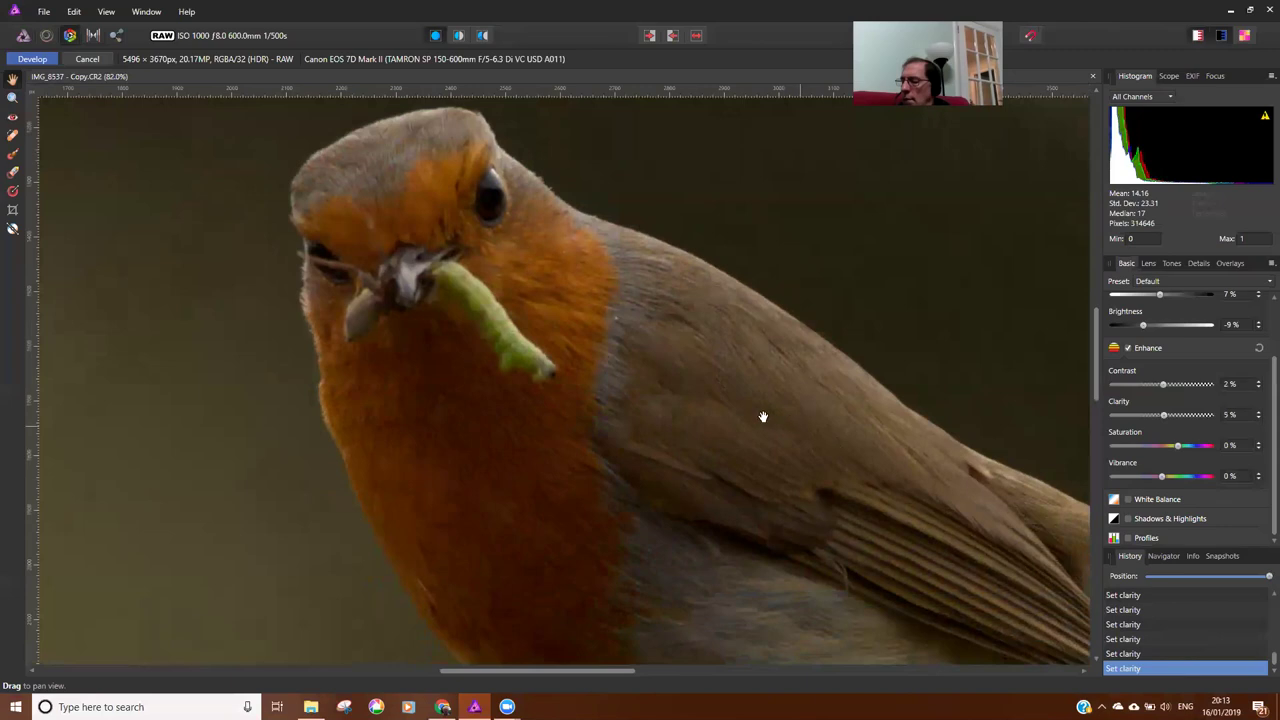
# Experiment with Saturation from 50% to fully desaturated, settling on 7%
pyautogui.scroll(-4, 760, 417)
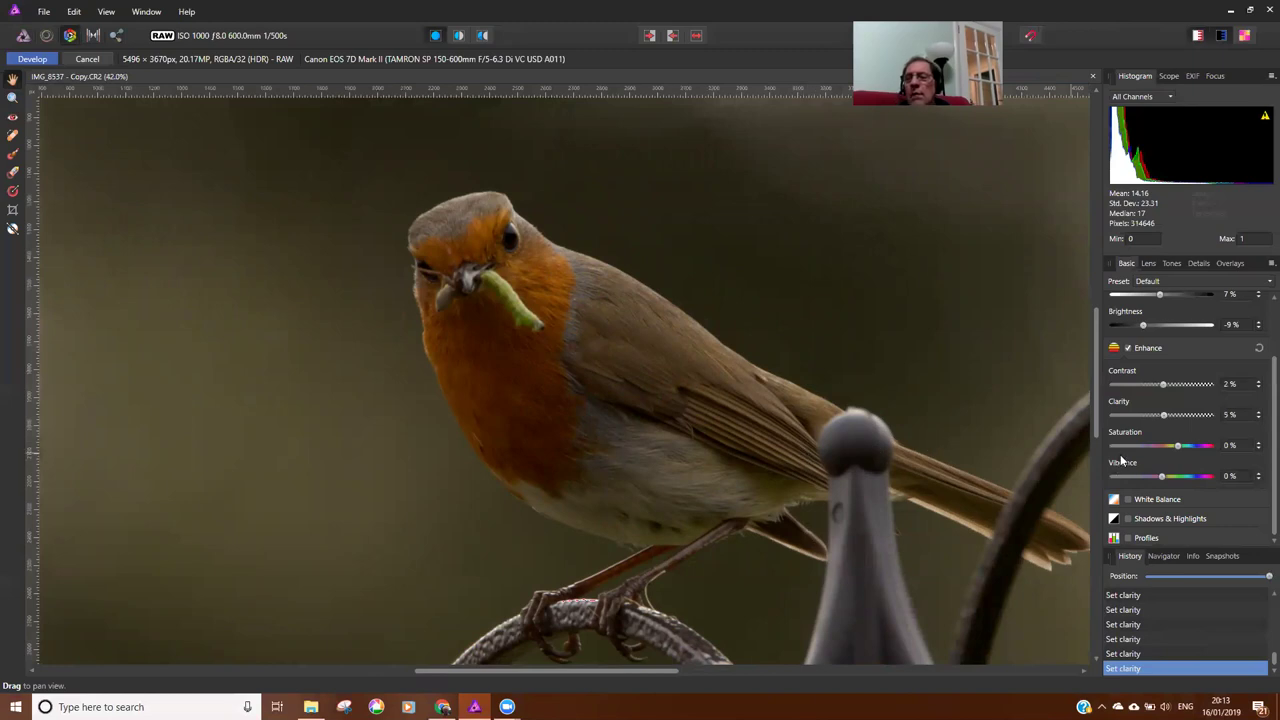
pyautogui.moveTo(1178, 446); pyautogui.dragTo(1195, 446)
pyautogui.scroll(-3, 614, 371)
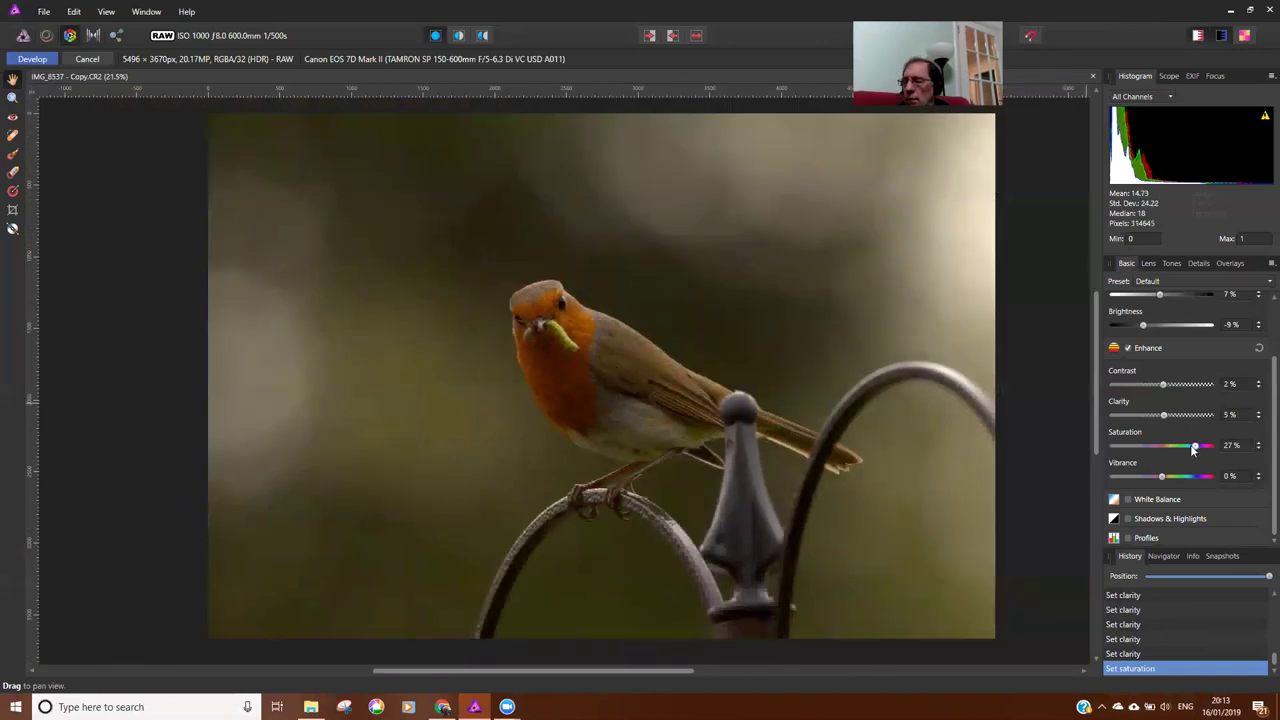
pyautogui.moveTo(1194, 446); pyautogui.dragTo(1110, 447)
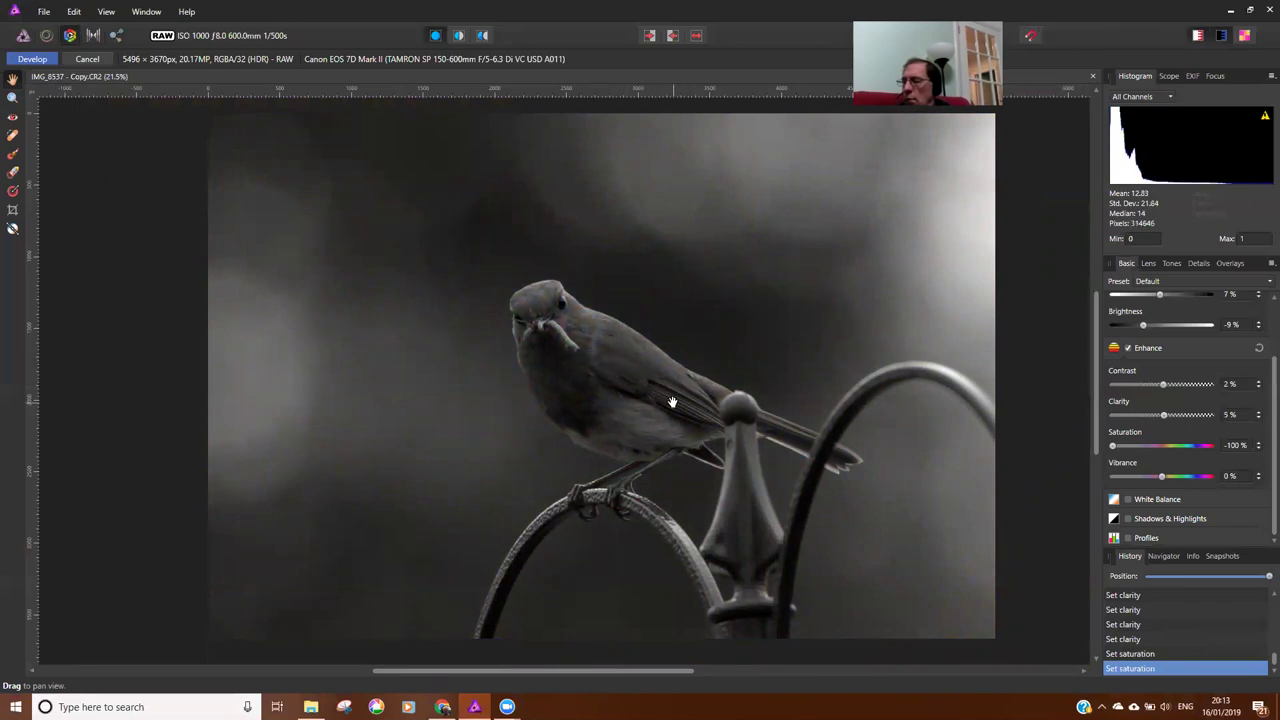
pyautogui.scroll(1, 705, 404)
pyautogui.scroll(-1, 641, 389)
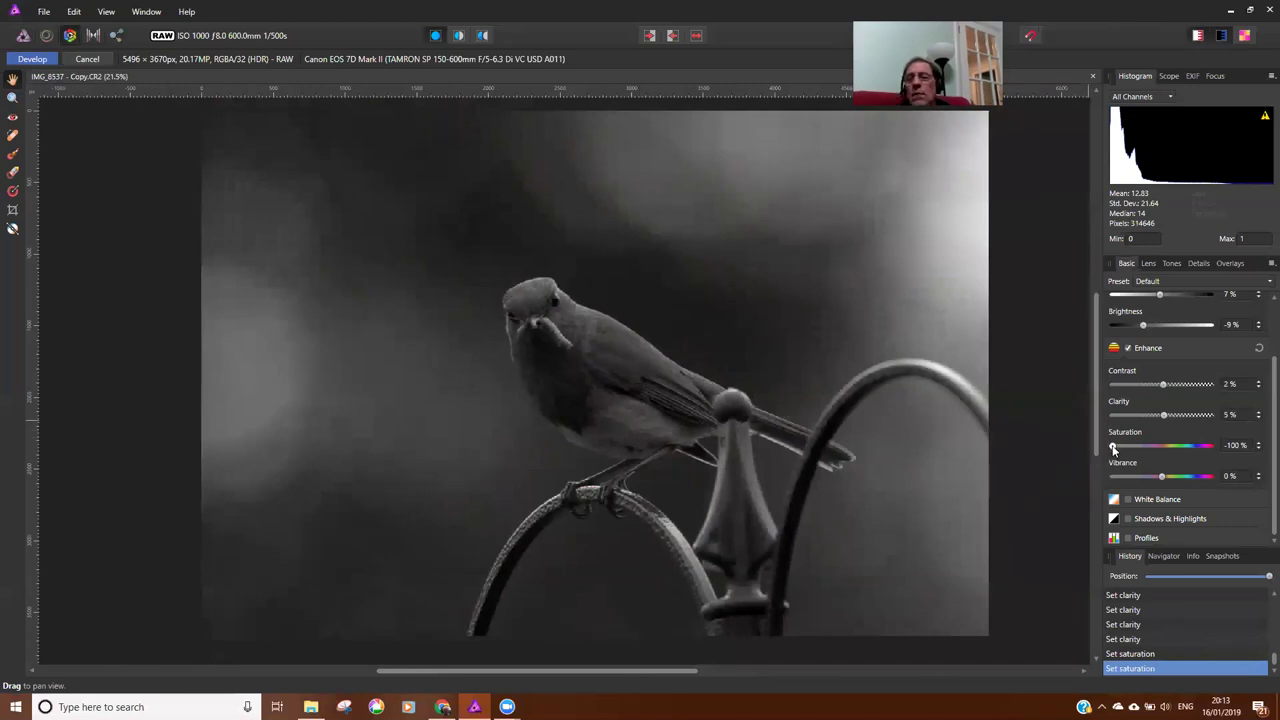
pyautogui.moveTo(1118, 444); pyautogui.dragTo(1101, 443)
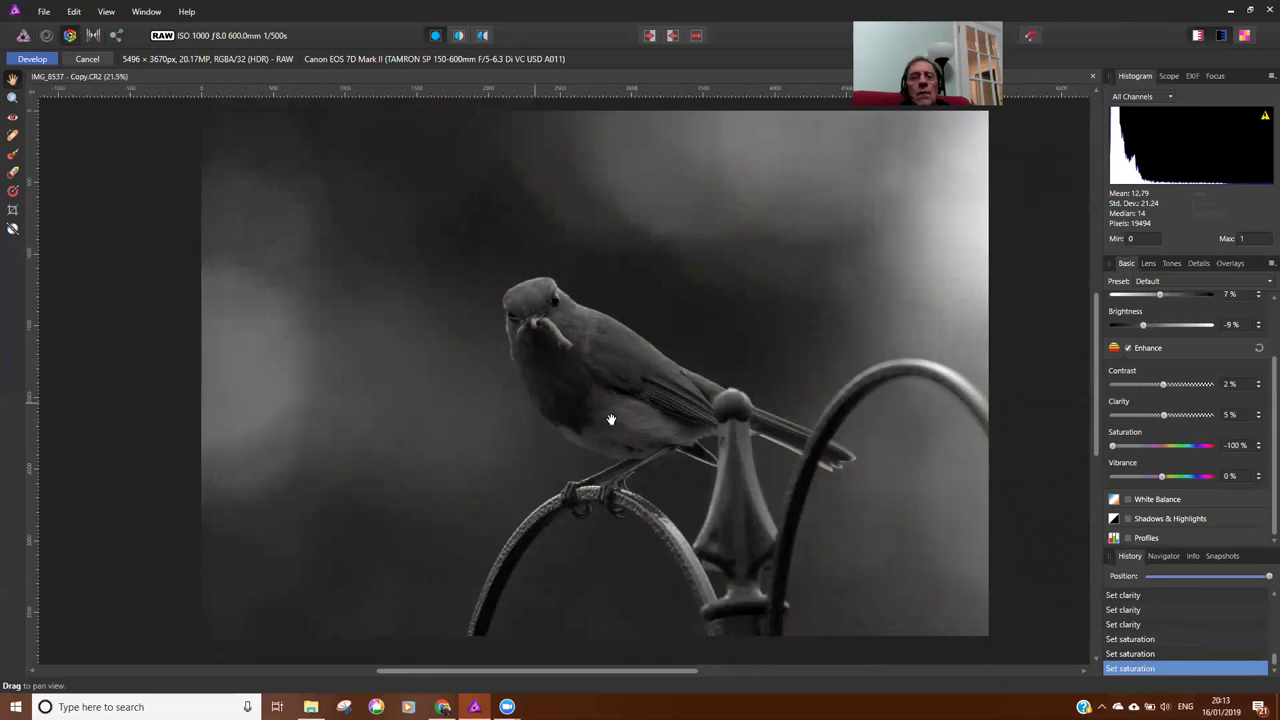
pyautogui.scroll(1, 625, 444)
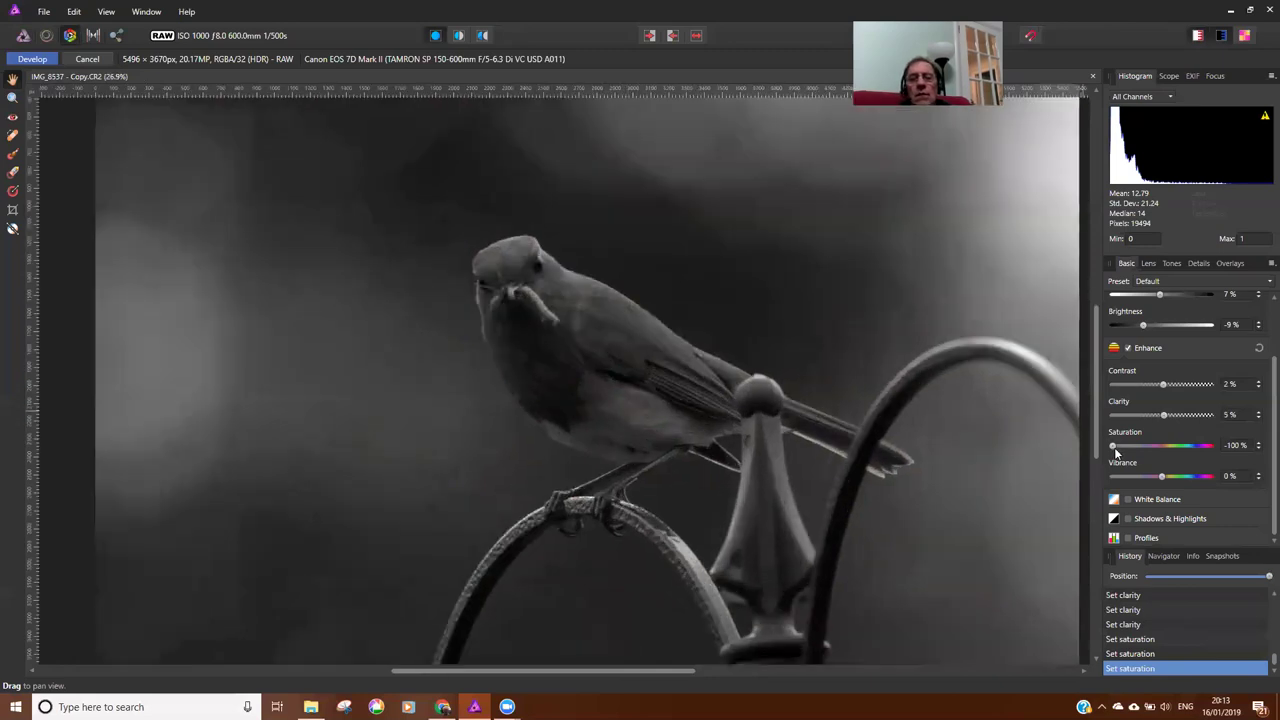
pyautogui.moveTo(1113, 447); pyautogui.dragTo(1182, 447)
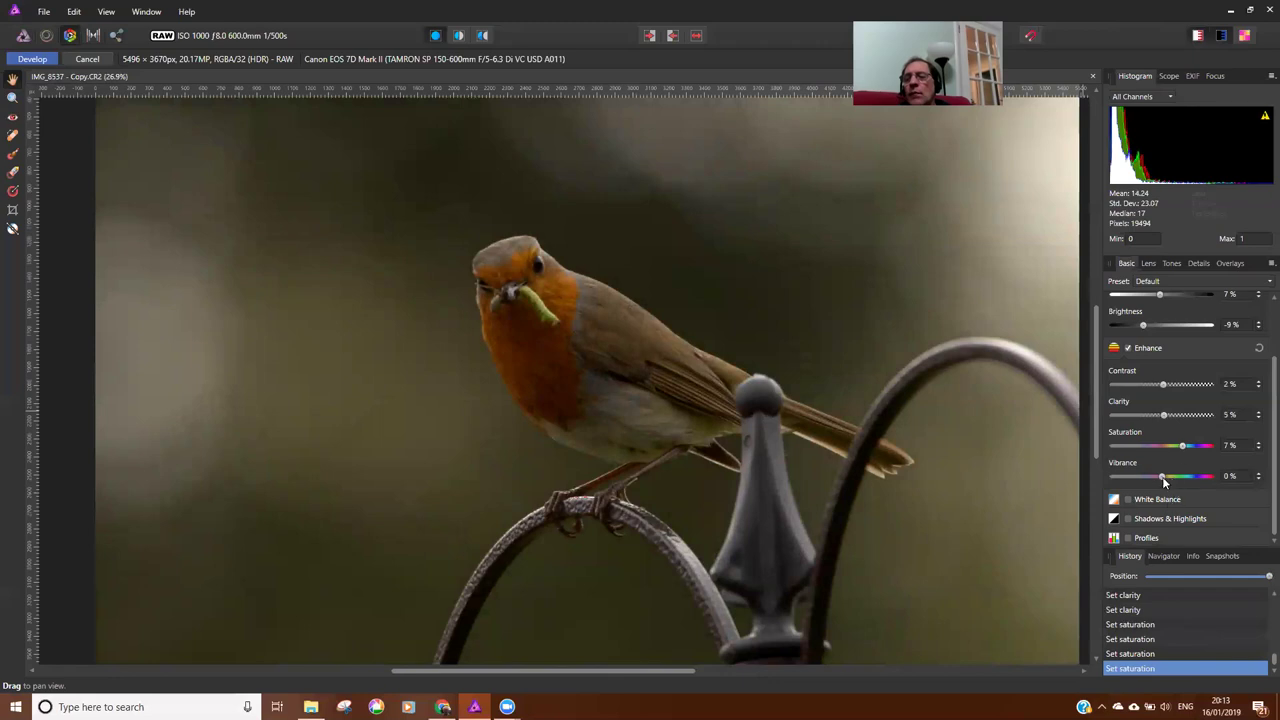
# Raise Vibrance to 27%
pyautogui.moveTo(1162, 478); pyautogui.dragTo(1188, 478)
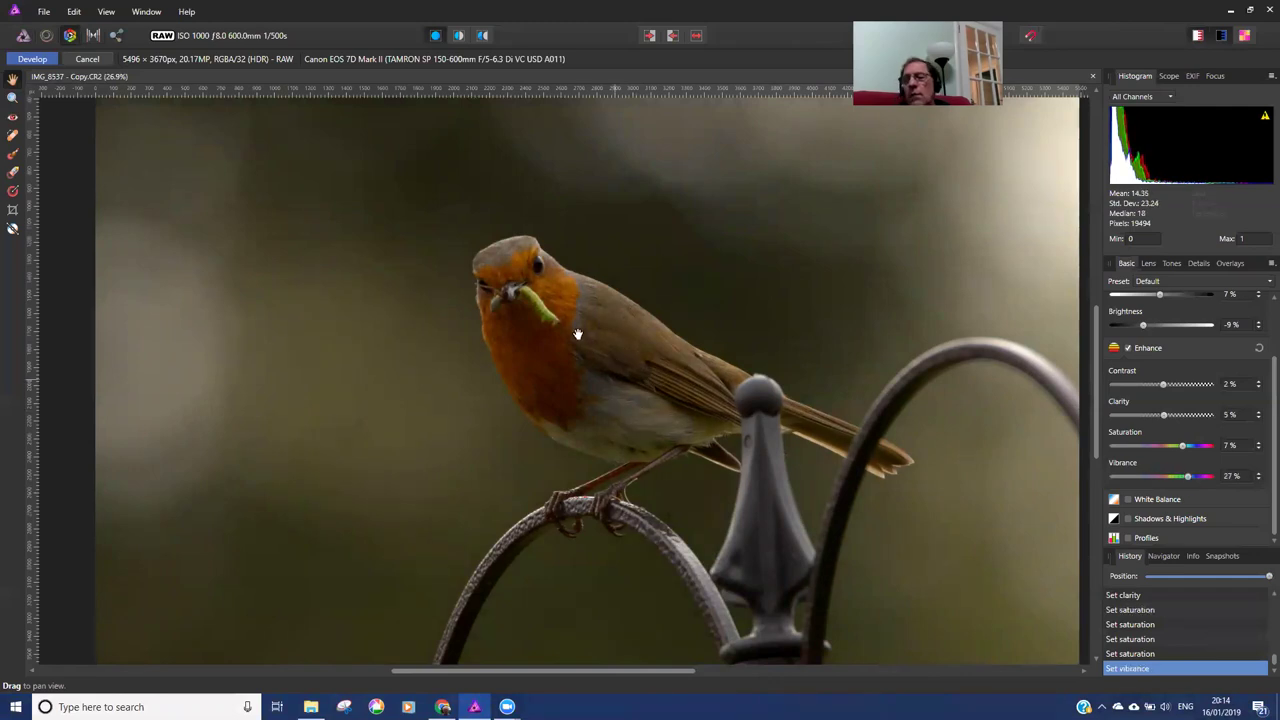
pyautogui.scroll(-2, 572, 350)
pyautogui.scroll(2, 572, 355)
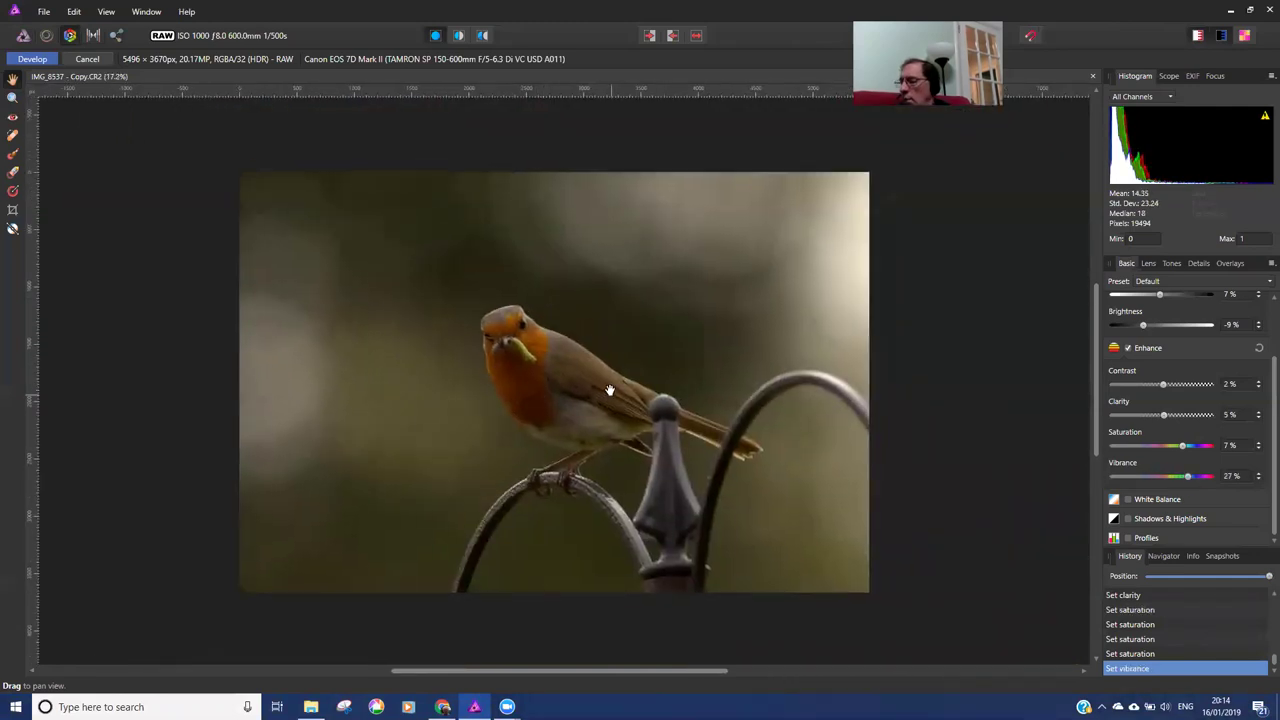
pyautogui.scroll(-1, 601, 335)
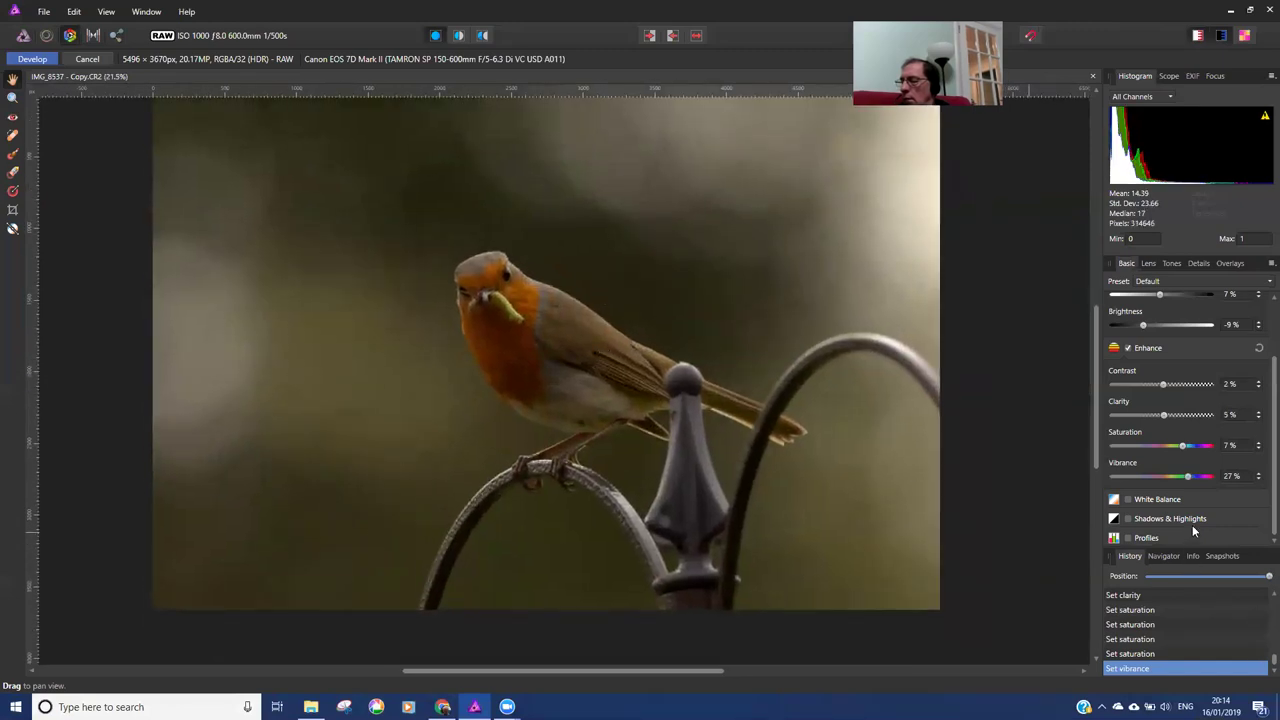
# Enable White Balance and set Temperature to 5895 K after warmer and cooler trials
pyautogui.click(1129, 502)
pyautogui.scroll(-1, 1150, 505)
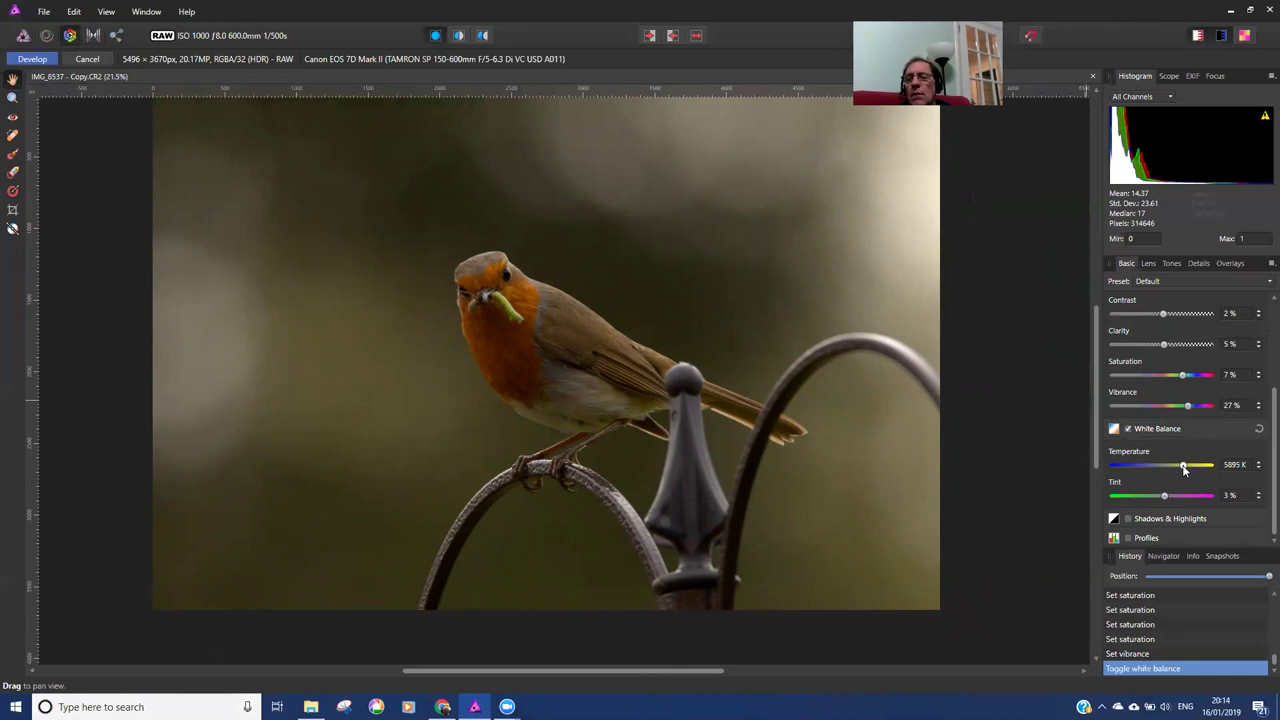
pyautogui.moveTo(1185, 466); pyautogui.dragTo(1200, 466)
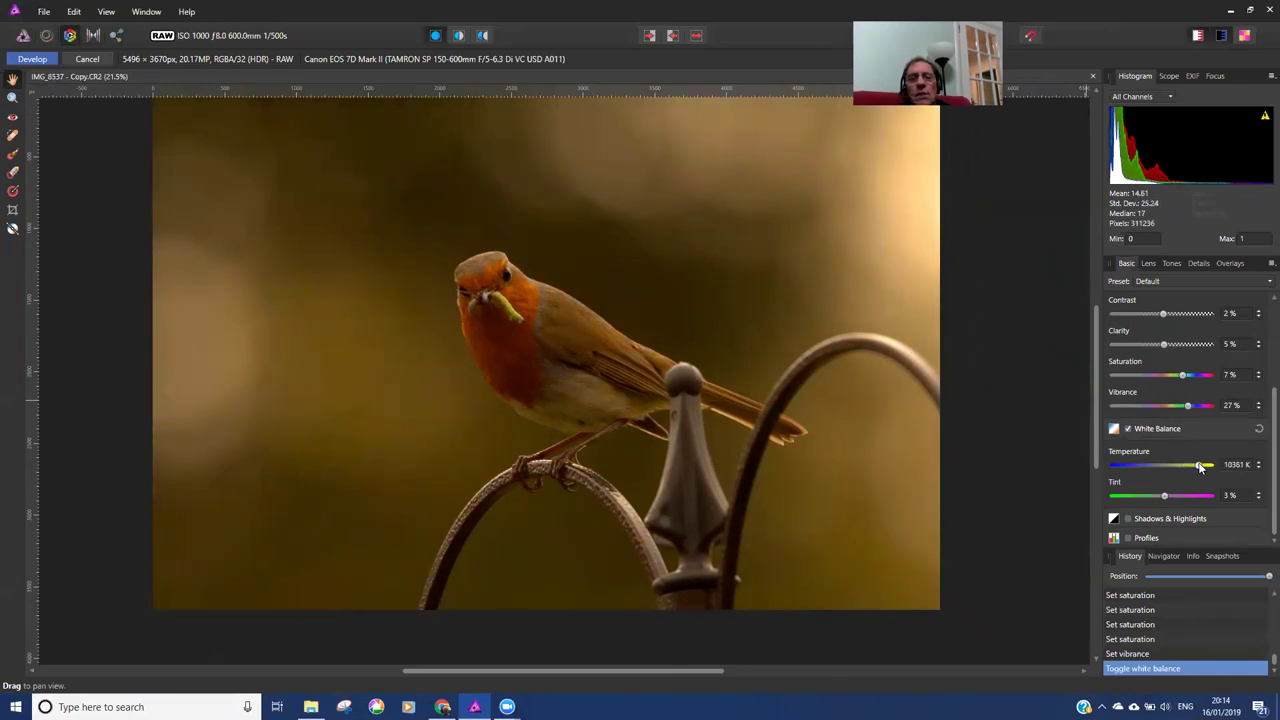
pyautogui.moveTo(1200, 466); pyautogui.dragTo(1151, 465)
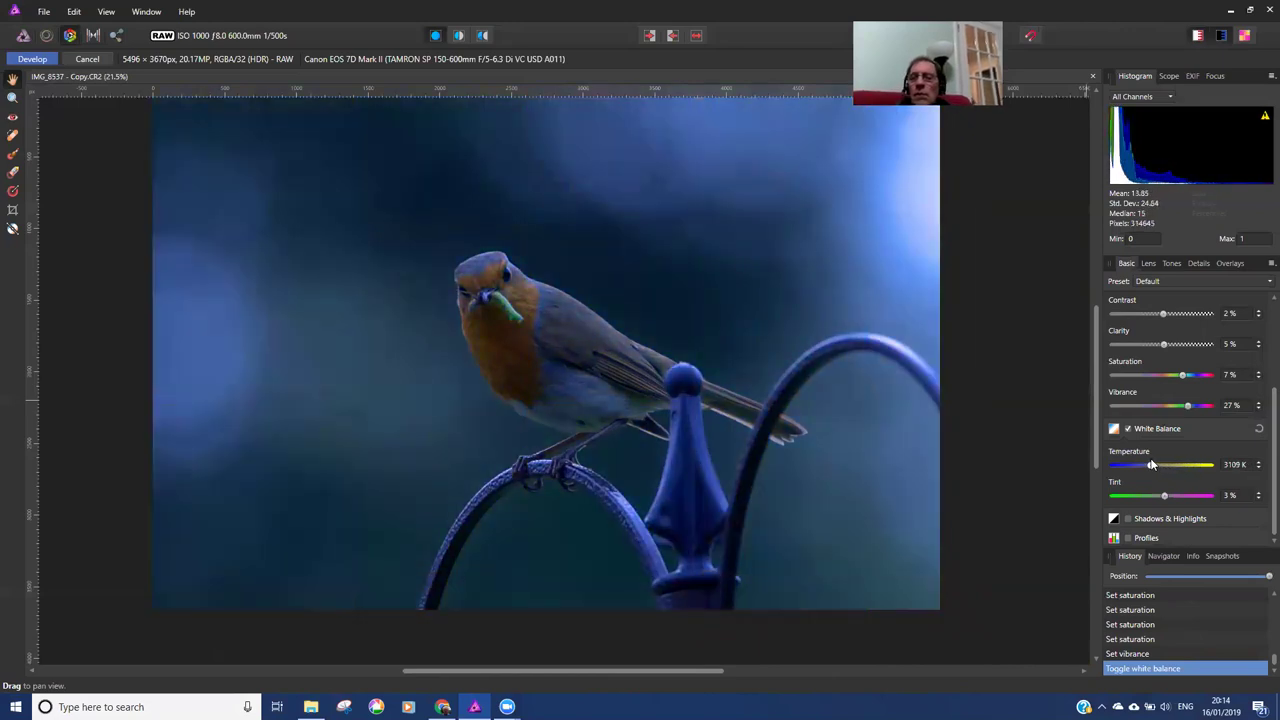
pyautogui.moveTo(1151, 465); pyautogui.dragTo(1168, 465)
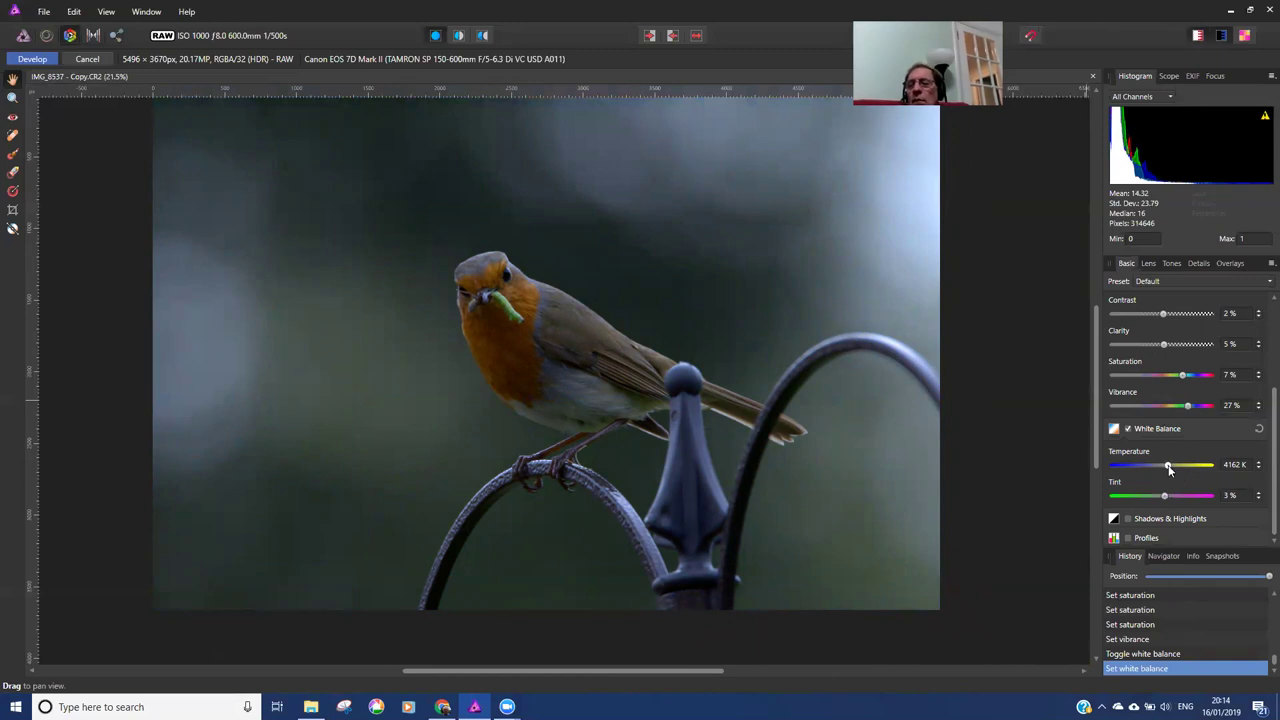
# Try magenta Tint shifts, leaving Tint at 0%
pyautogui.scroll(3, 1168, 465)
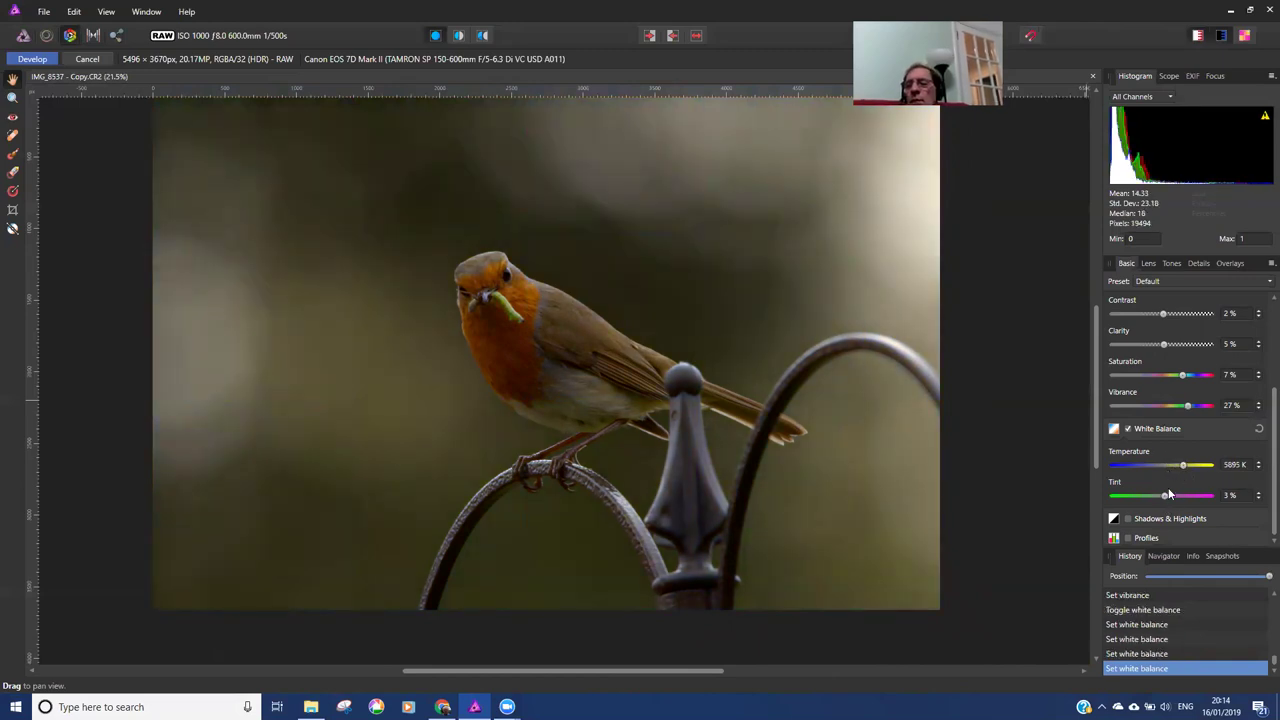
pyautogui.moveTo(1164, 499)
pyautogui.mouseDown()
pyautogui.moveTo(1197, 498)
pyautogui.moveTo(1139, 503)
pyautogui.moveTo(1163, 503)
pyautogui.mouseUp()
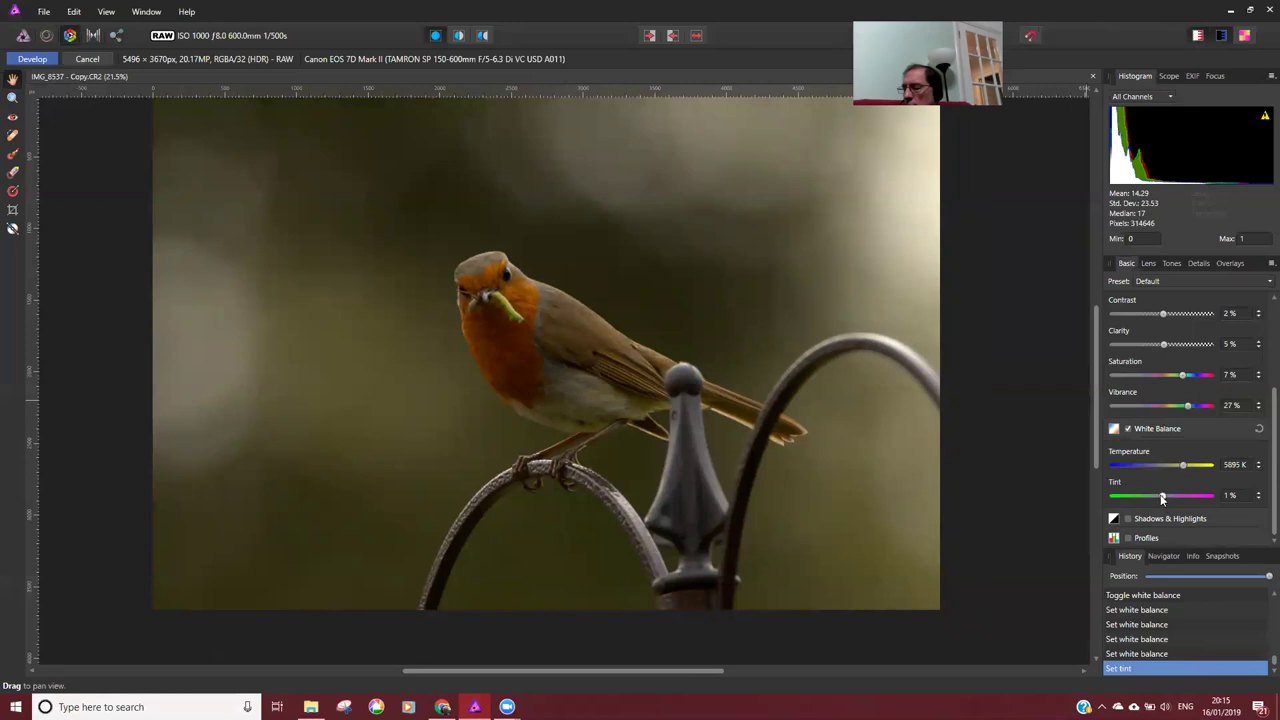
pyautogui.moveTo(1163, 499); pyautogui.dragTo(1162, 499)
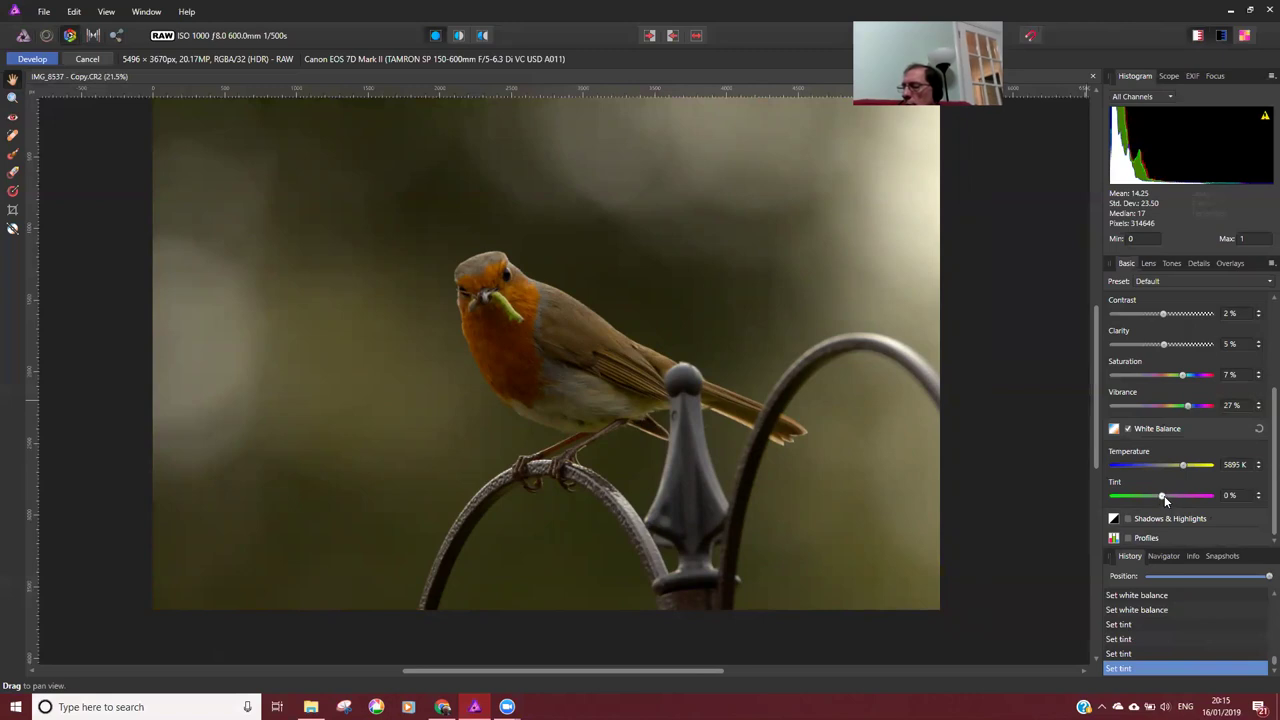
pyautogui.moveTo(1164, 499)
pyautogui.mouseDown()
pyautogui.moveTo(1185, 505)
pyautogui.moveTo(1161, 500)
pyautogui.mouseUp()
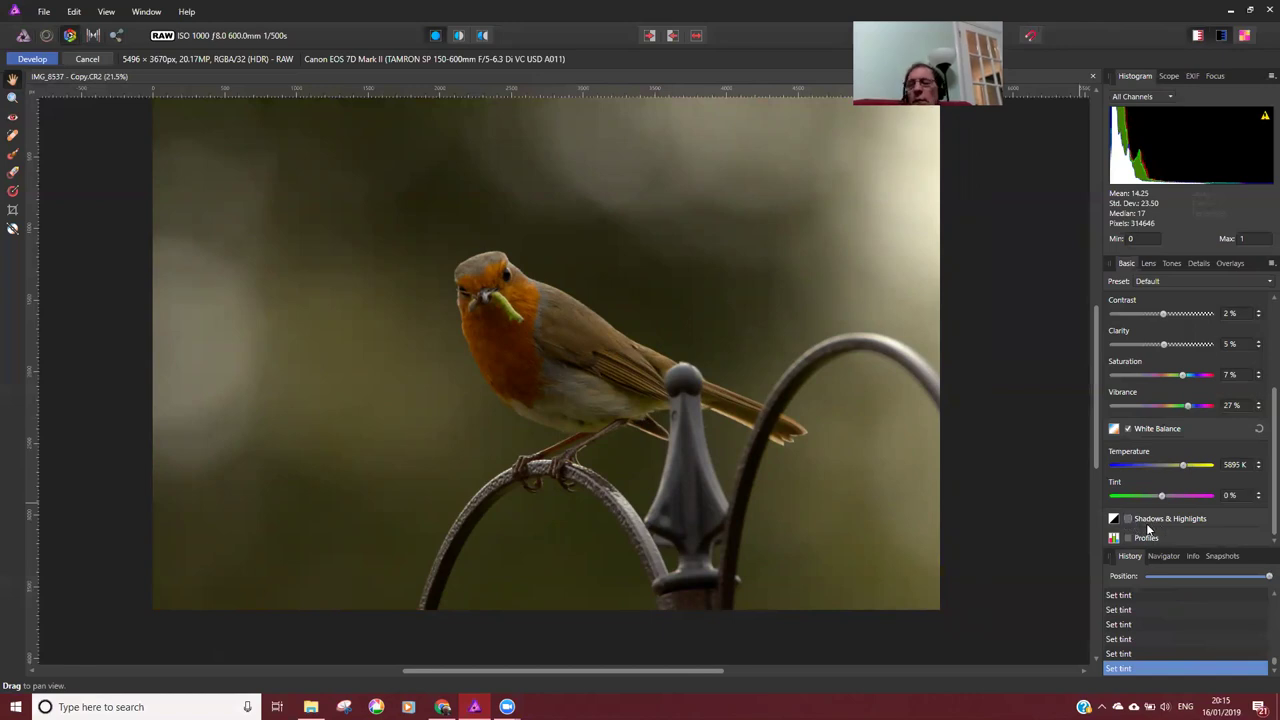
# Enable Shadows & Highlights, bring the photo's bottom edge into view, and trial lifting the shadows
pyautogui.click(1128, 519)
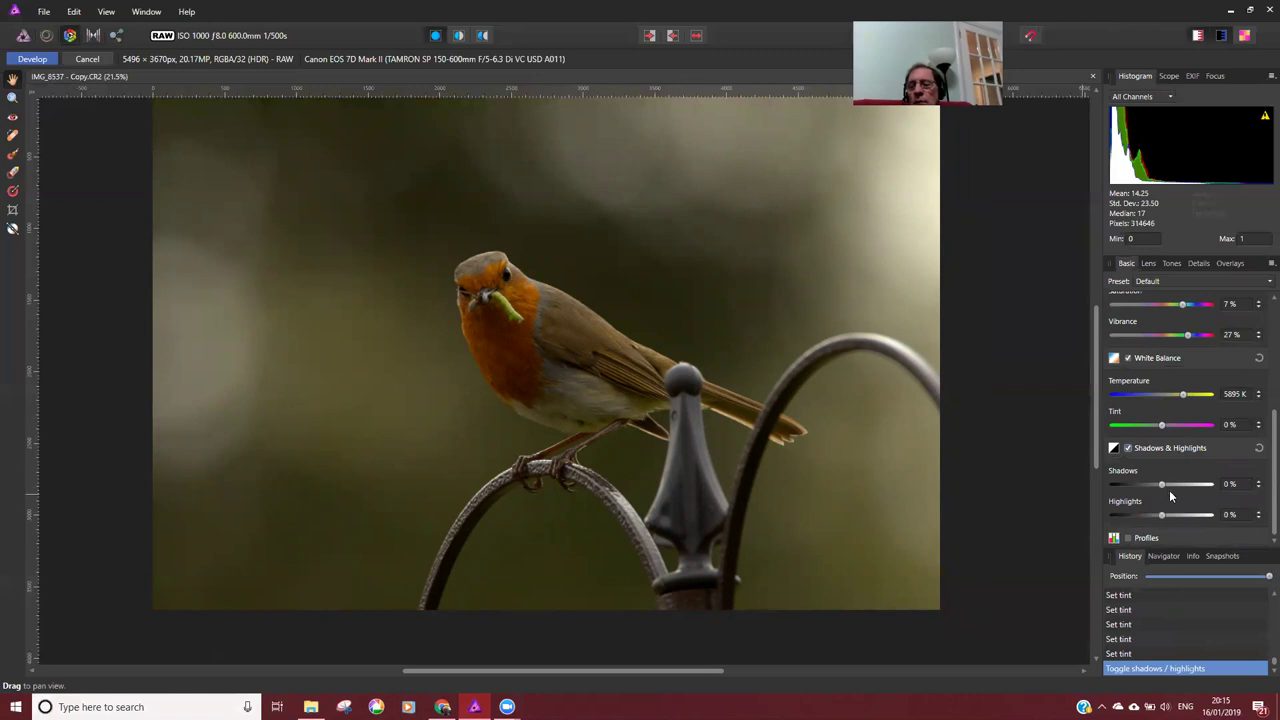
pyautogui.scroll(3, 760, 447)
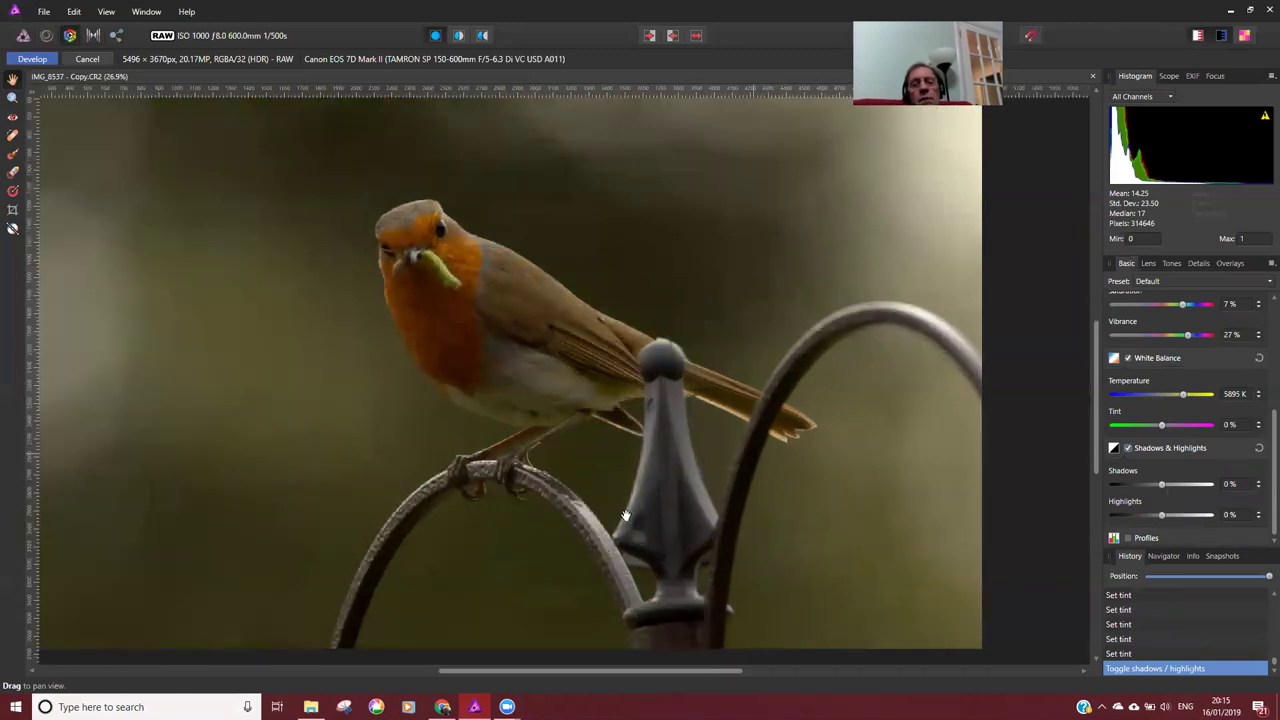
pyautogui.scroll(3, 594, 519)
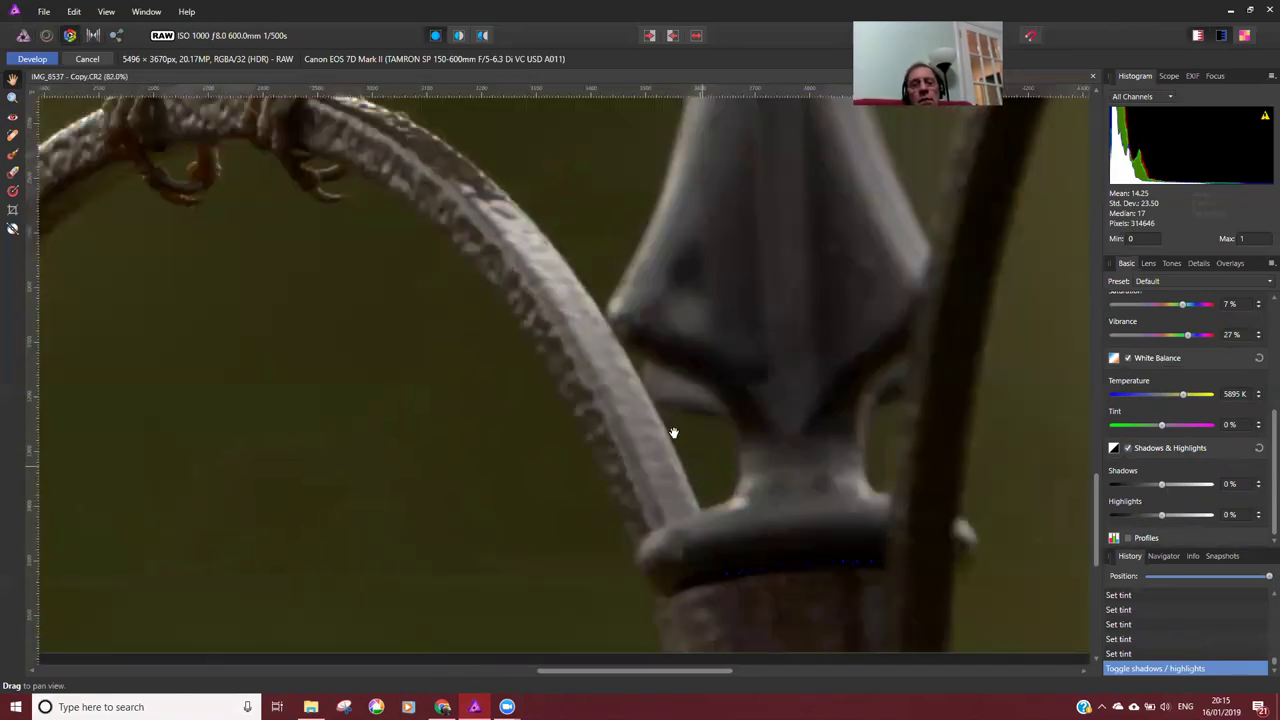
pyautogui.moveTo(676, 442); pyautogui.dragTo(603, 331)
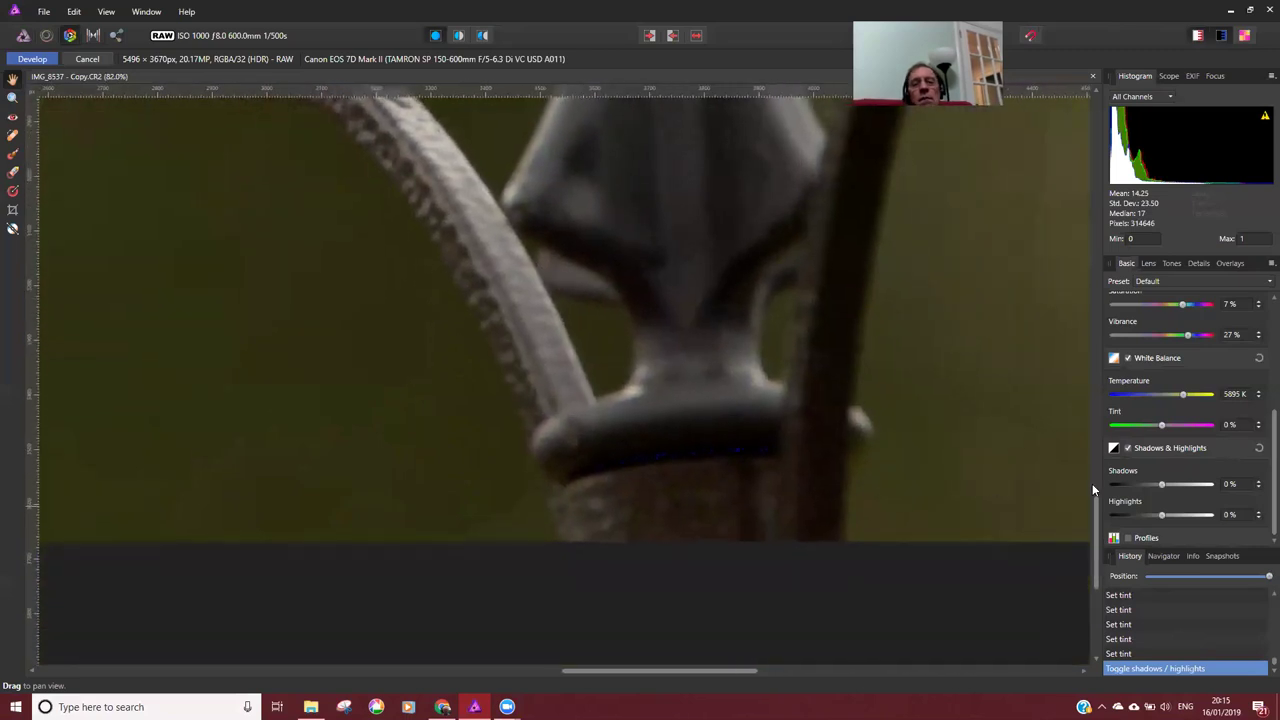
pyautogui.moveTo(1162, 490)
pyautogui.mouseDown()
pyautogui.moveTo(1187, 487)
pyautogui.moveTo(1172, 487)
pyautogui.mouseUp()
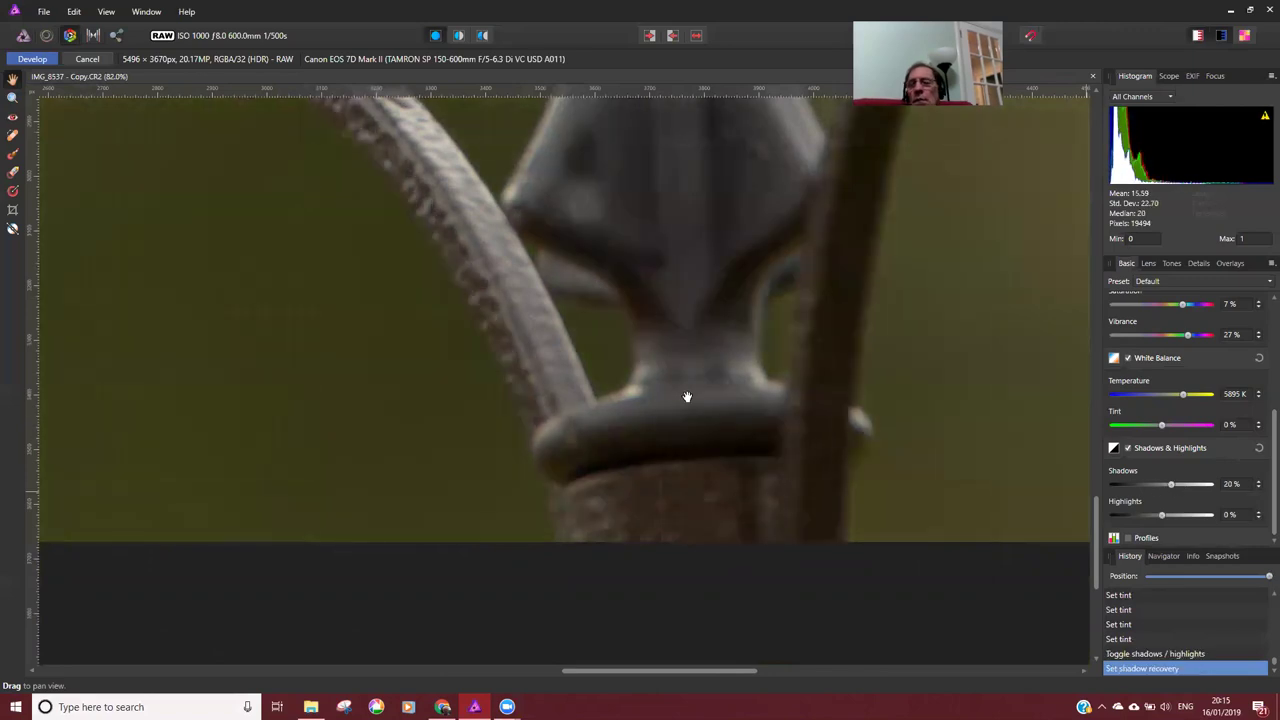
pyautogui.scroll(-1, 680, 397)
pyautogui.scroll(-6, 673, 400)
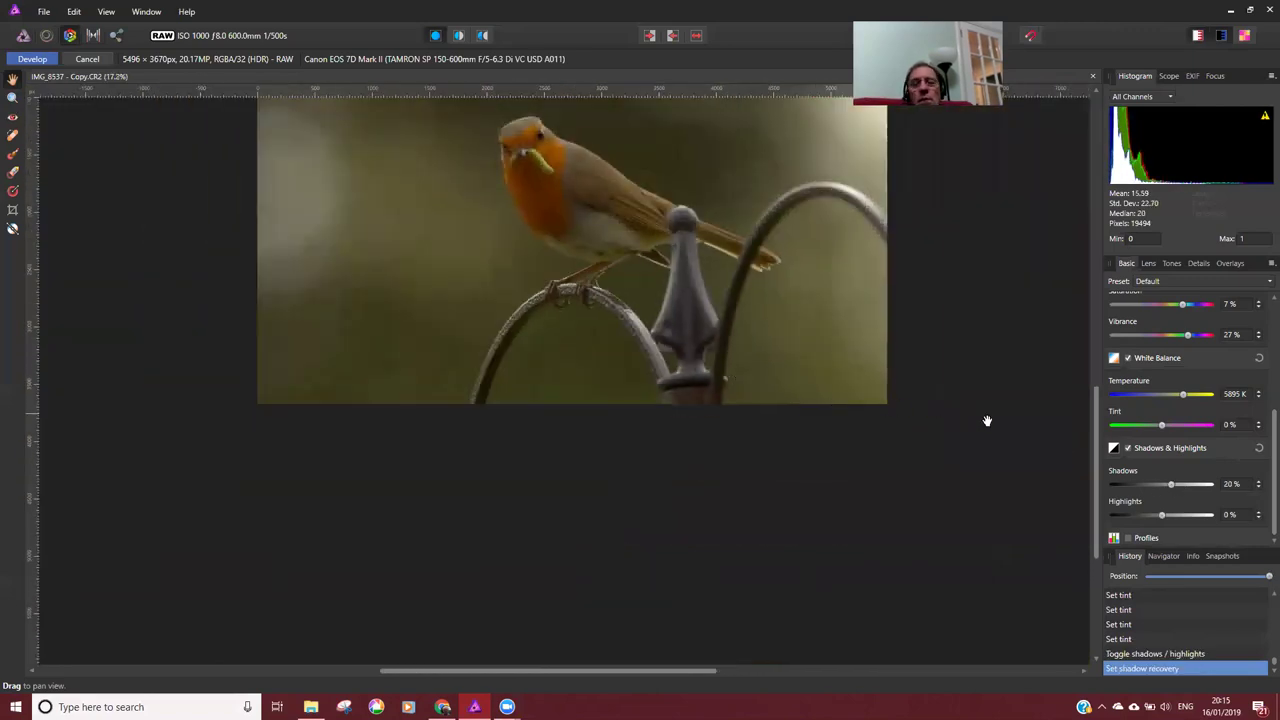
pyautogui.moveTo(1168, 484); pyautogui.dragTo(1172, 517)
# Try 29% highlight recovery, then return Highlights to 0%
pyautogui.click(1177, 517)
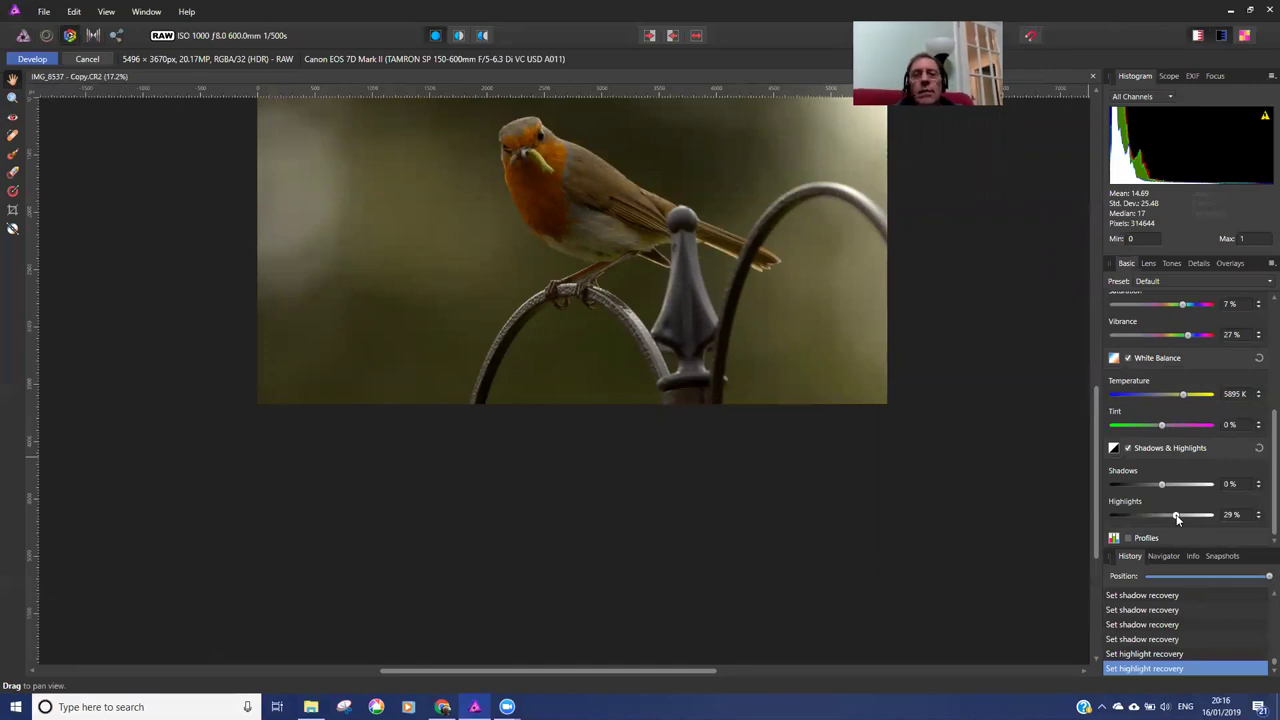
pyautogui.moveTo(638, 244); pyautogui.dragTo(605, 398)
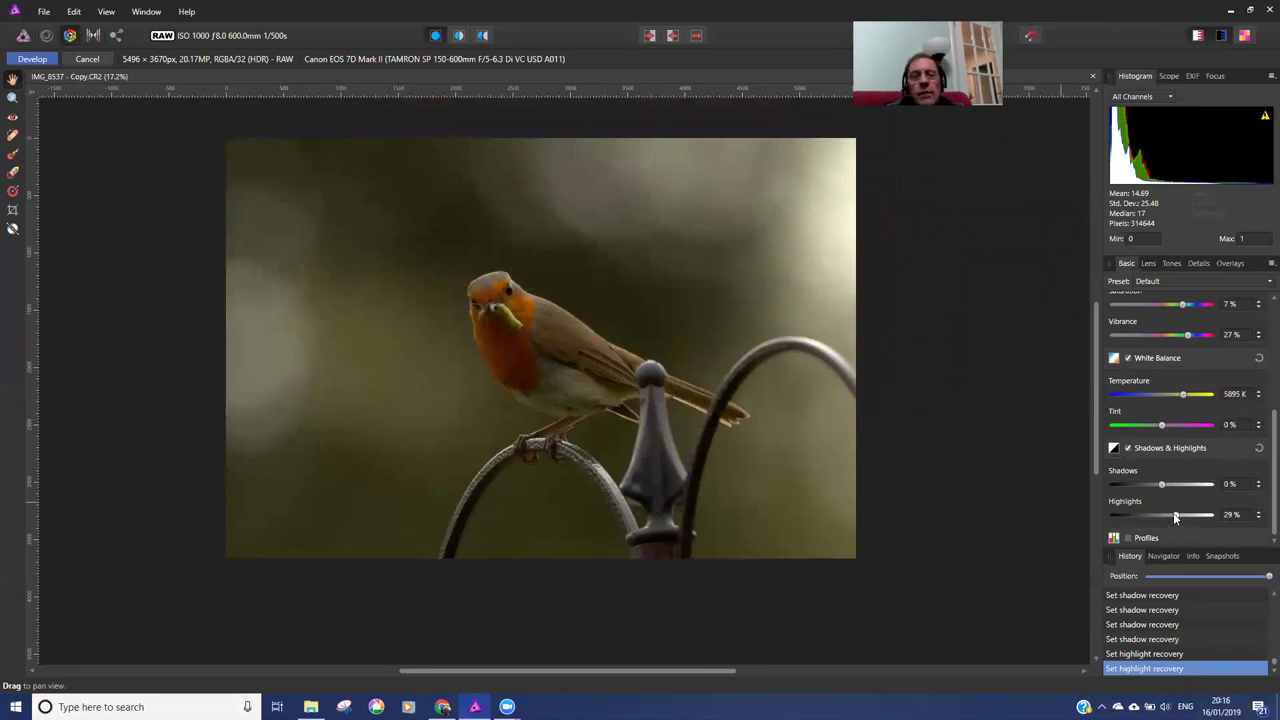
pyautogui.moveTo(1176, 517); pyautogui.dragTo(1162, 517)
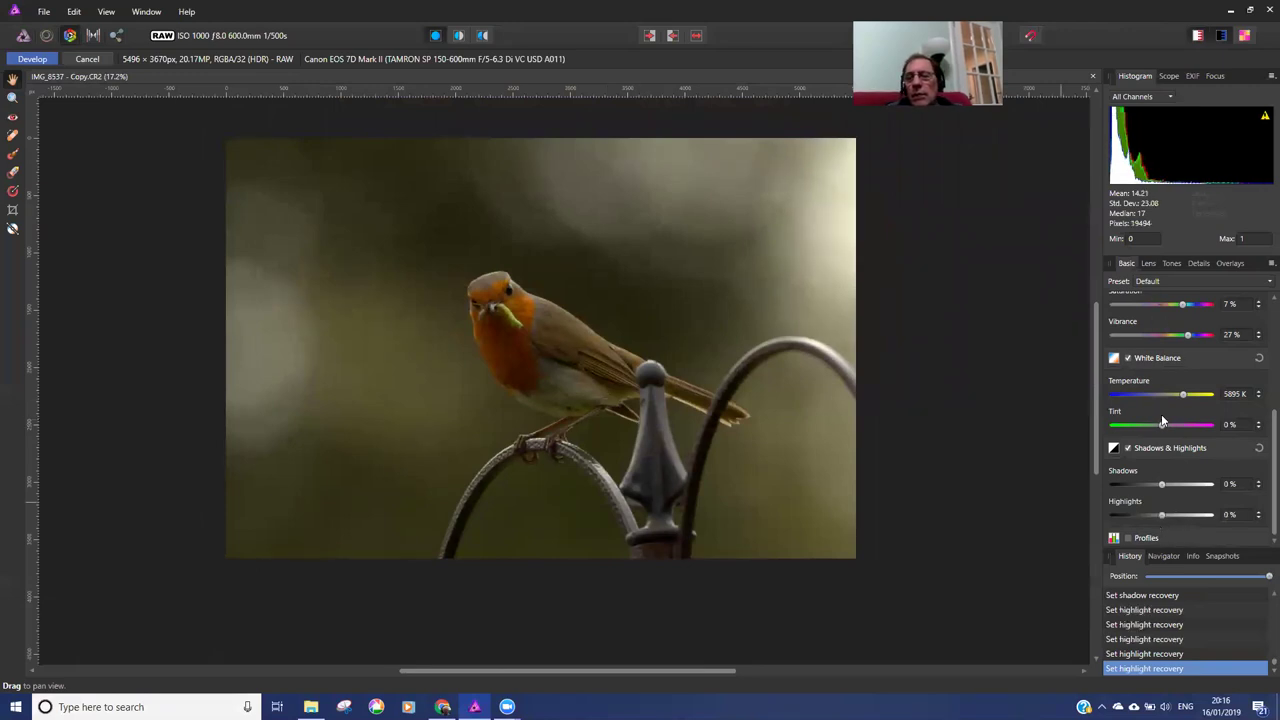
# Undo the last highlight adjustments with Edit > Undo
pyautogui.scroll(1, 1160, 400)
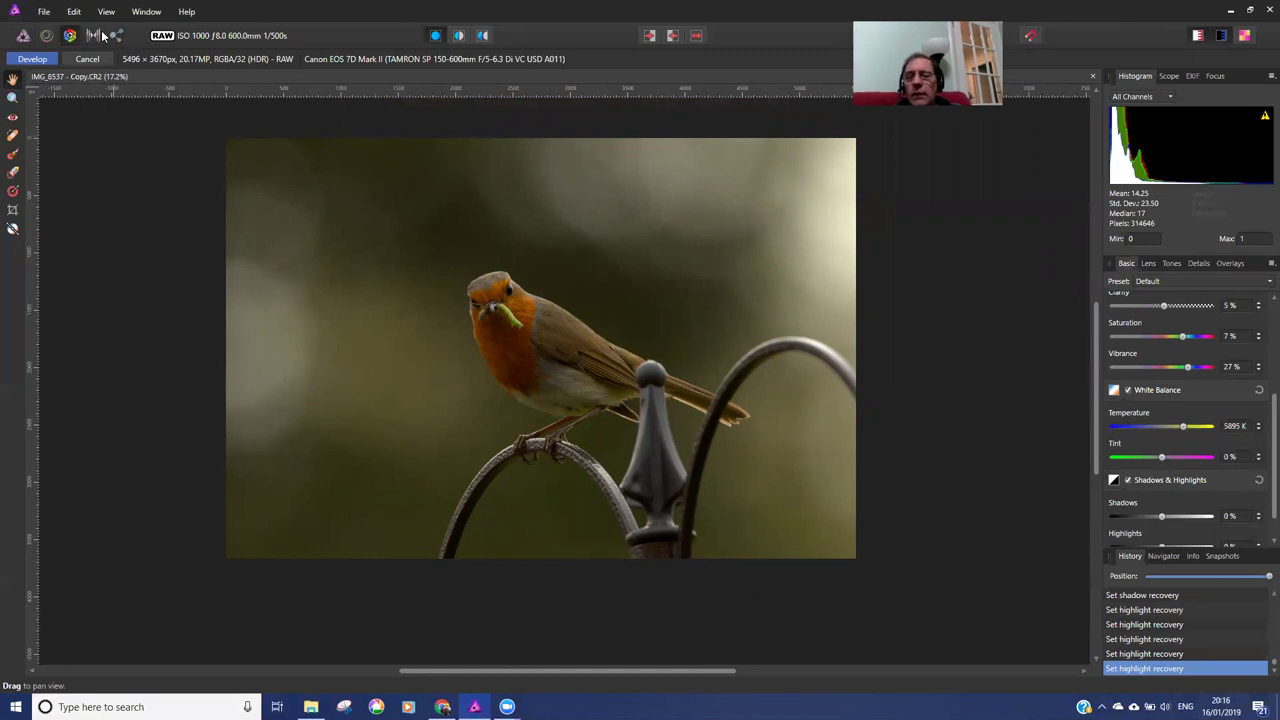
pyautogui.click(75, 11)
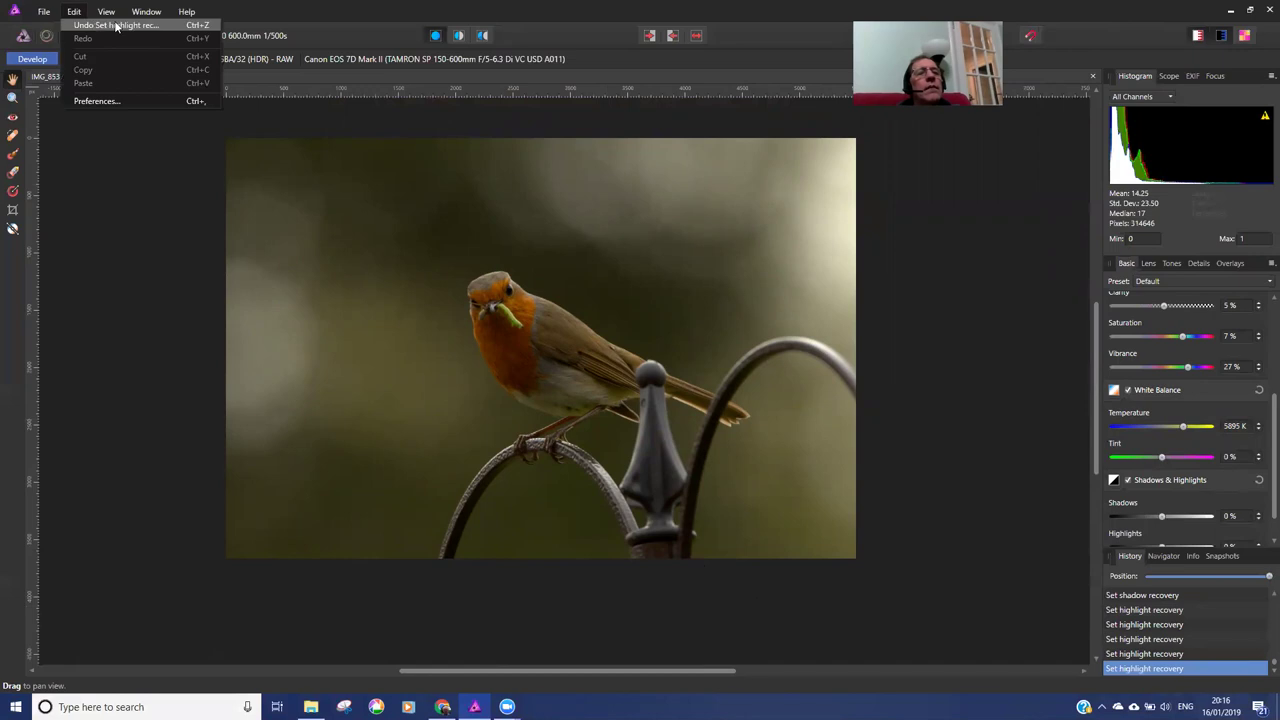
pyautogui.click(116, 26)
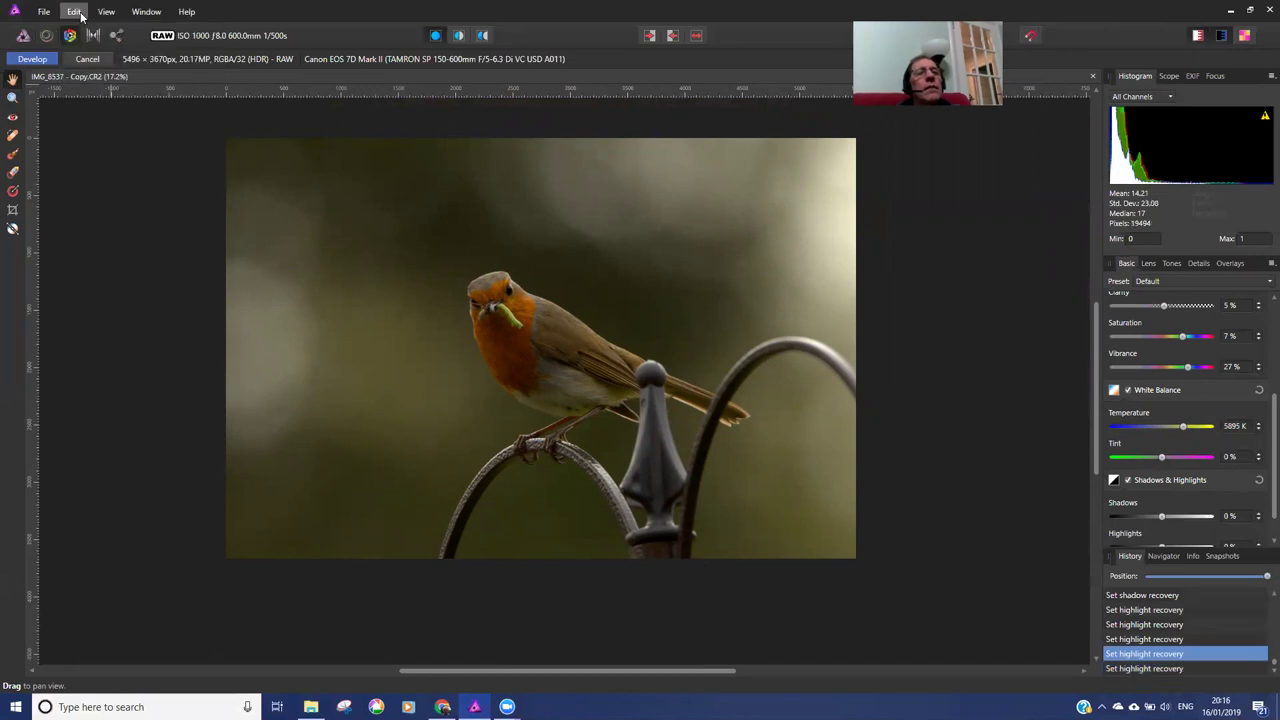
pyautogui.click(78, 12)
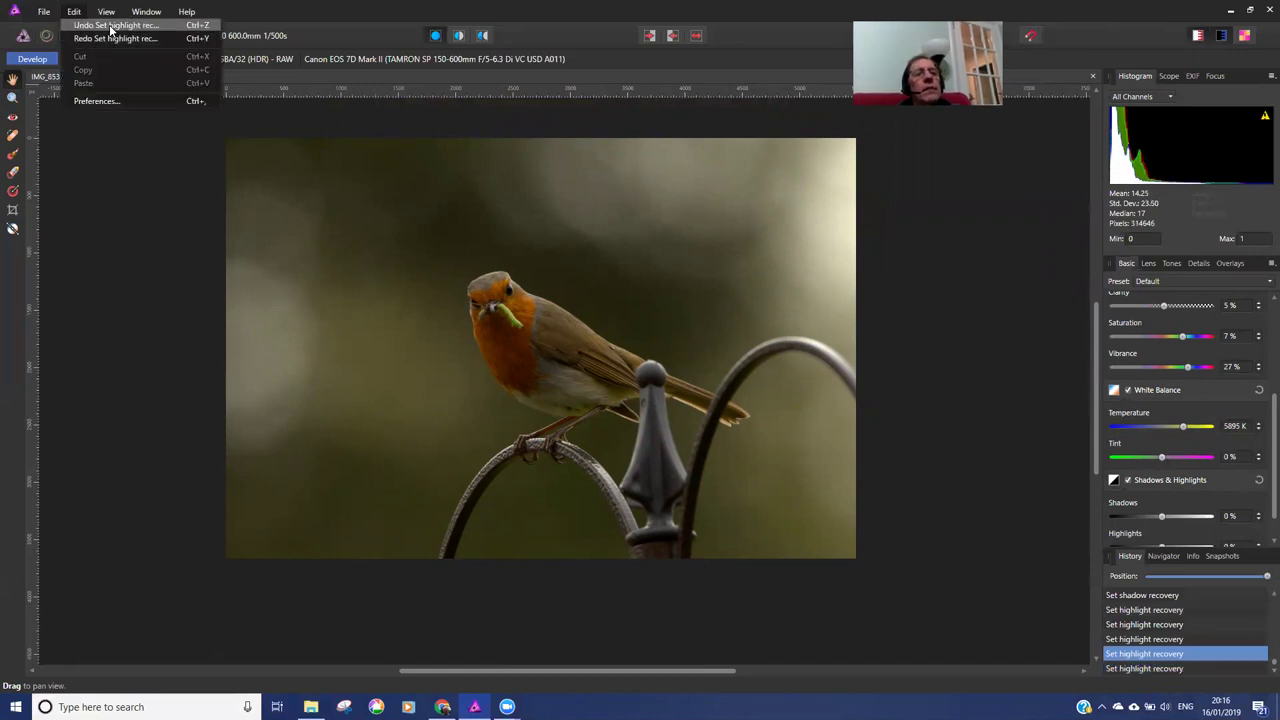
pyautogui.click(112, 26)
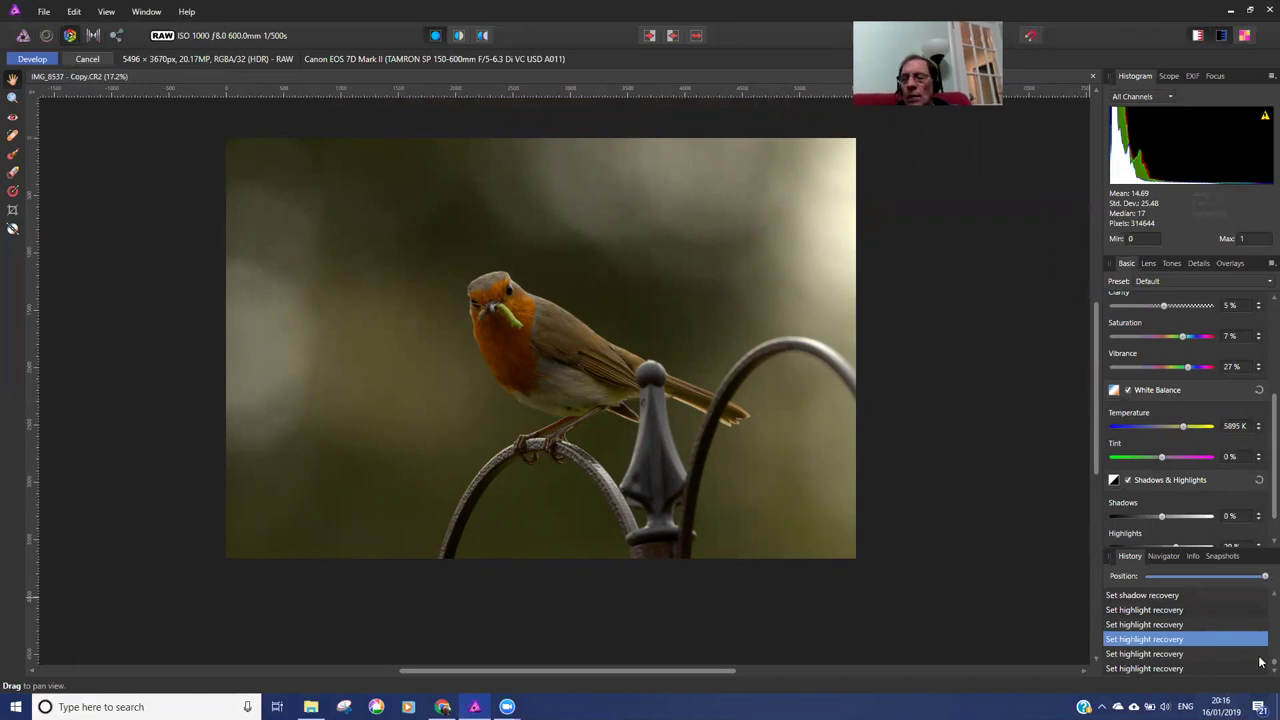
# Step through History entries, ending on 'Toggle shadows / highlights'
pyautogui.scroll(2, 1260, 662)
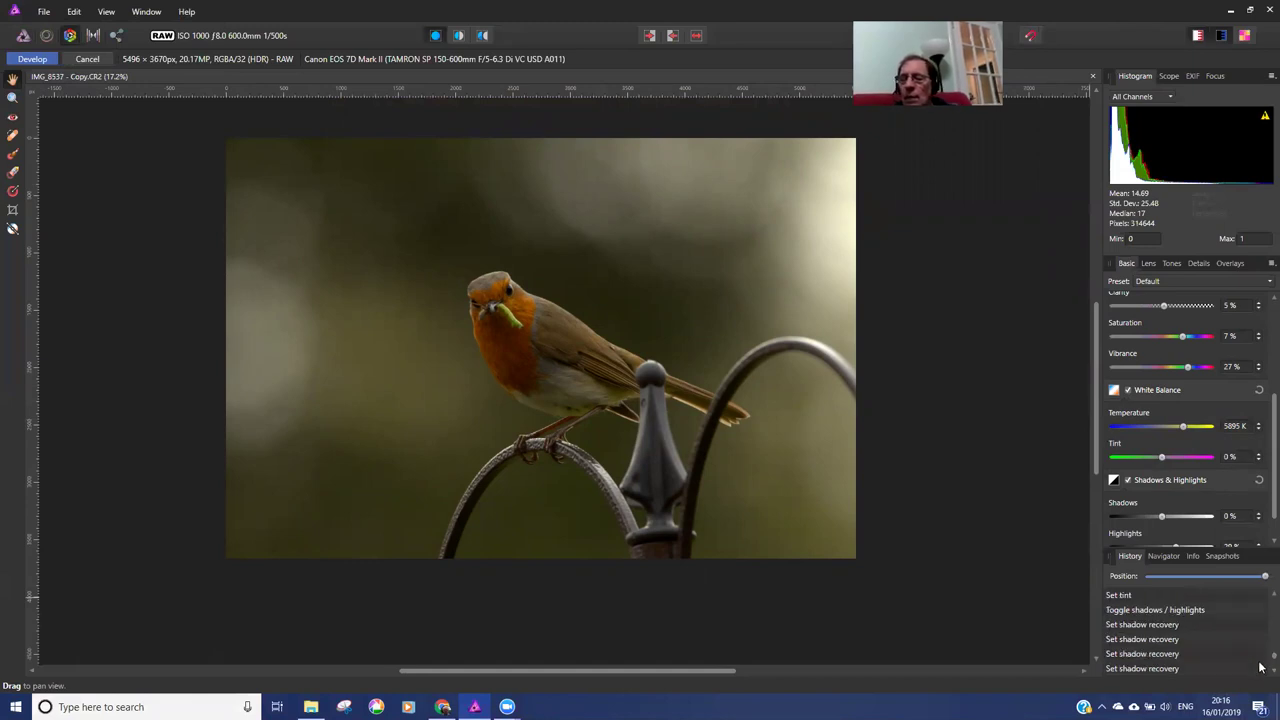
pyautogui.scroll(3, 1260, 655)
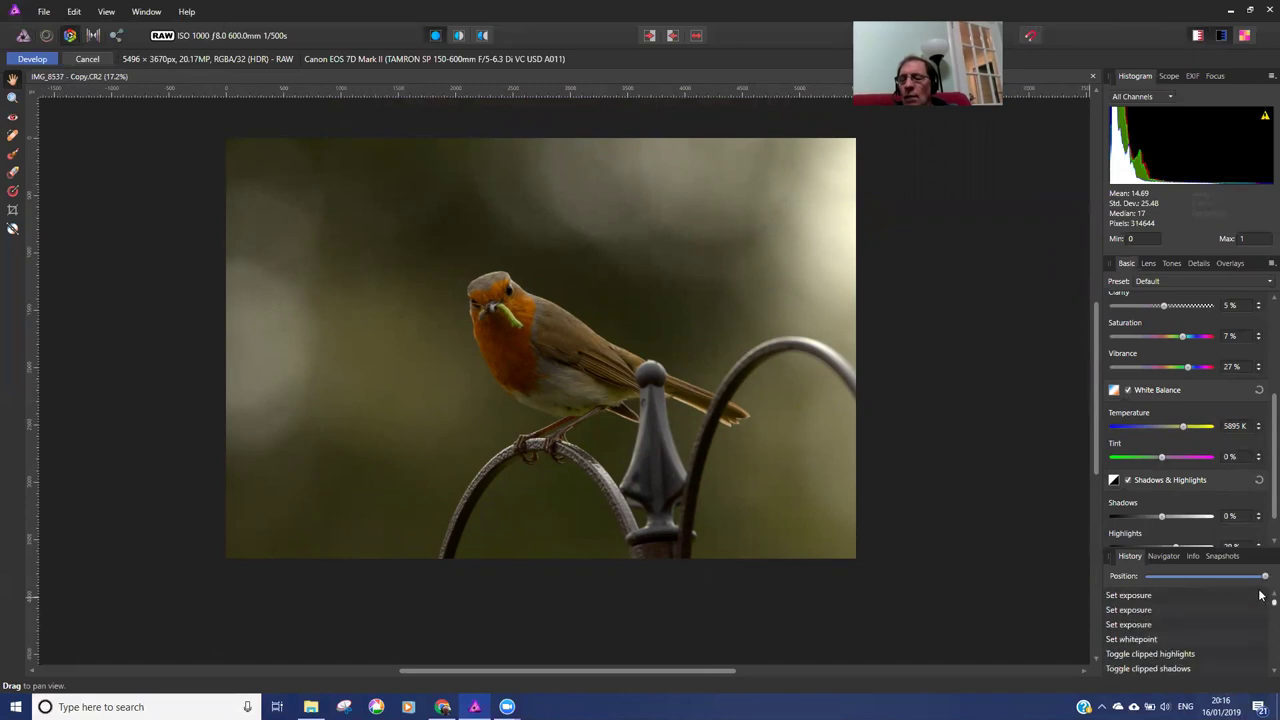
pyautogui.click(1130, 595)
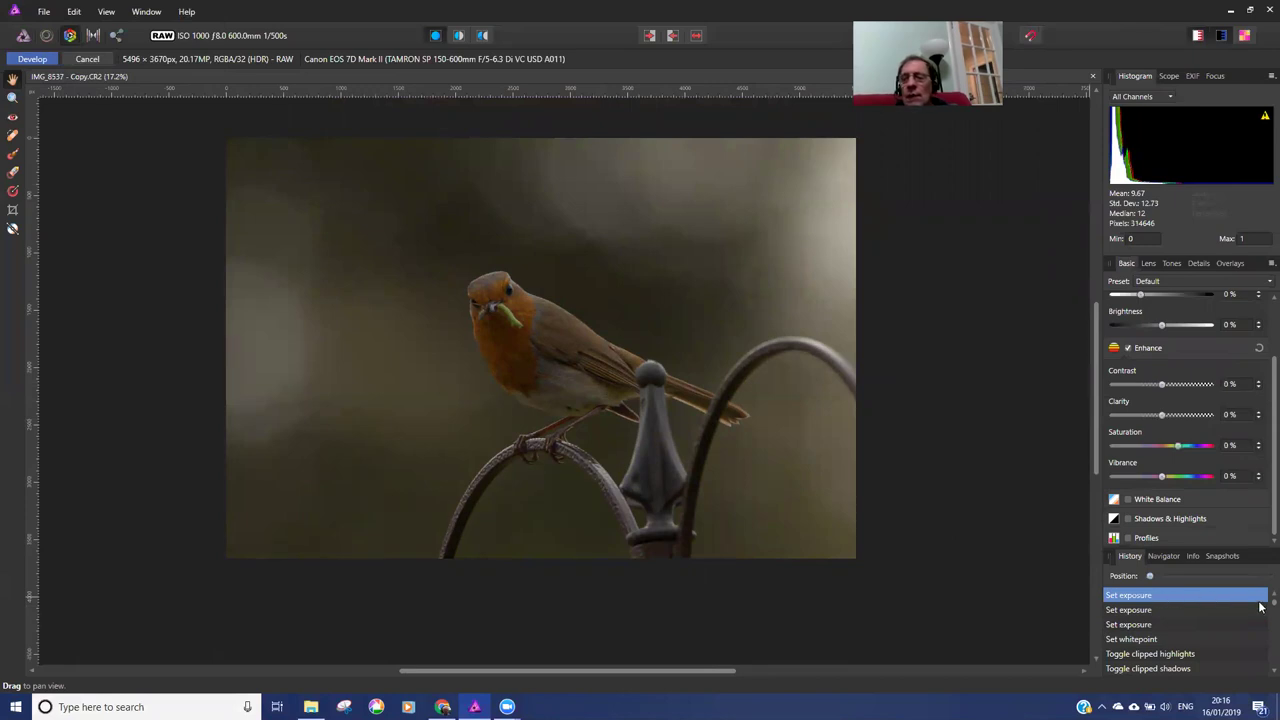
pyautogui.scroll(-5, 1262, 615)
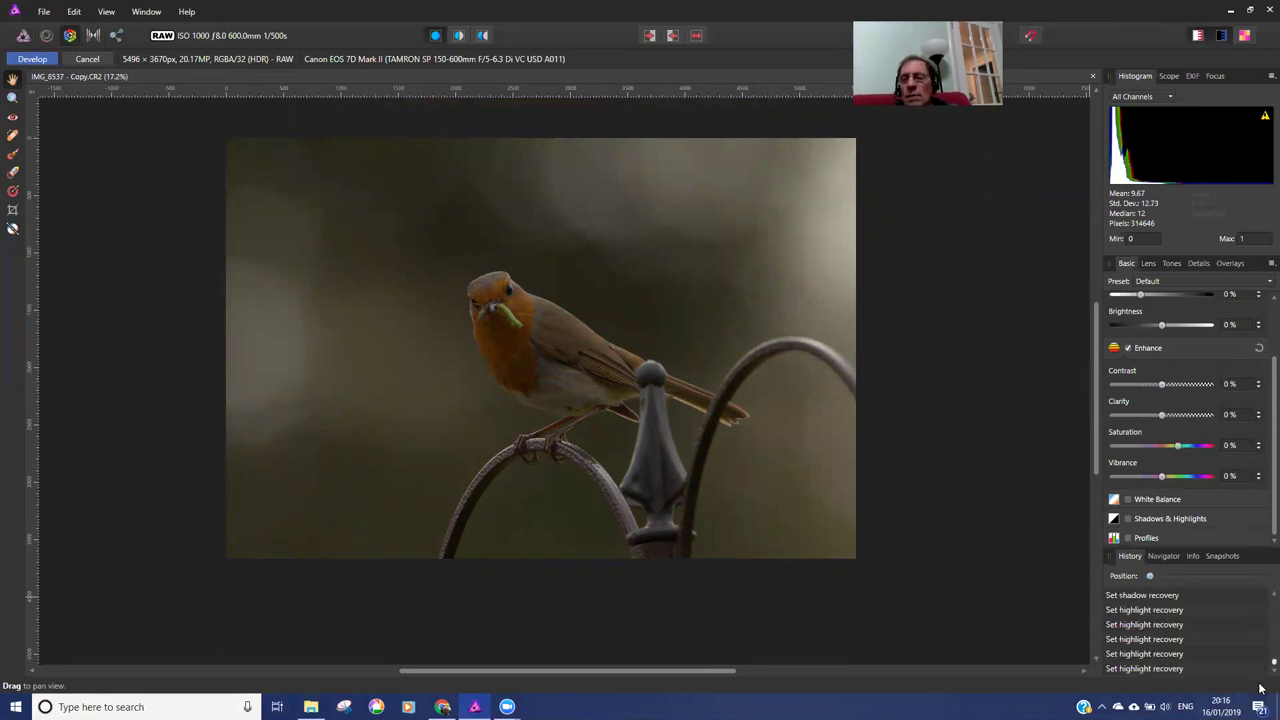
pyautogui.click(1170, 669)
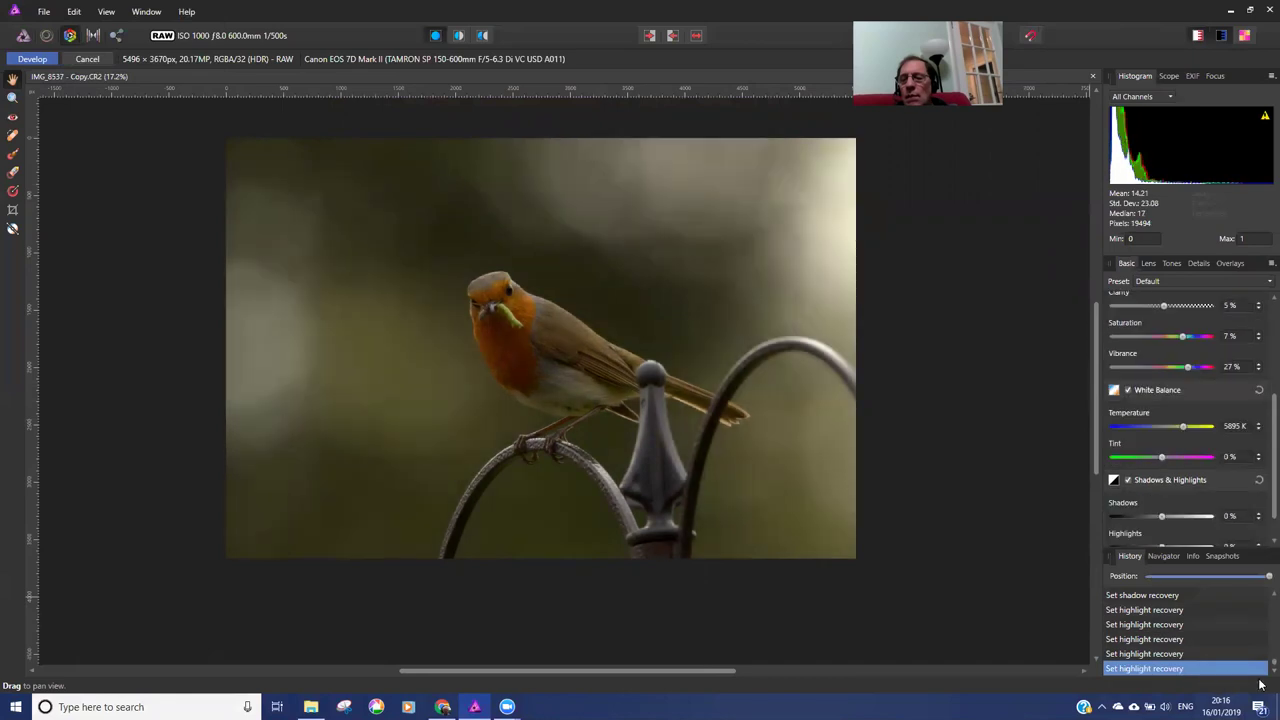
pyautogui.scroll(2, 1157, 643)
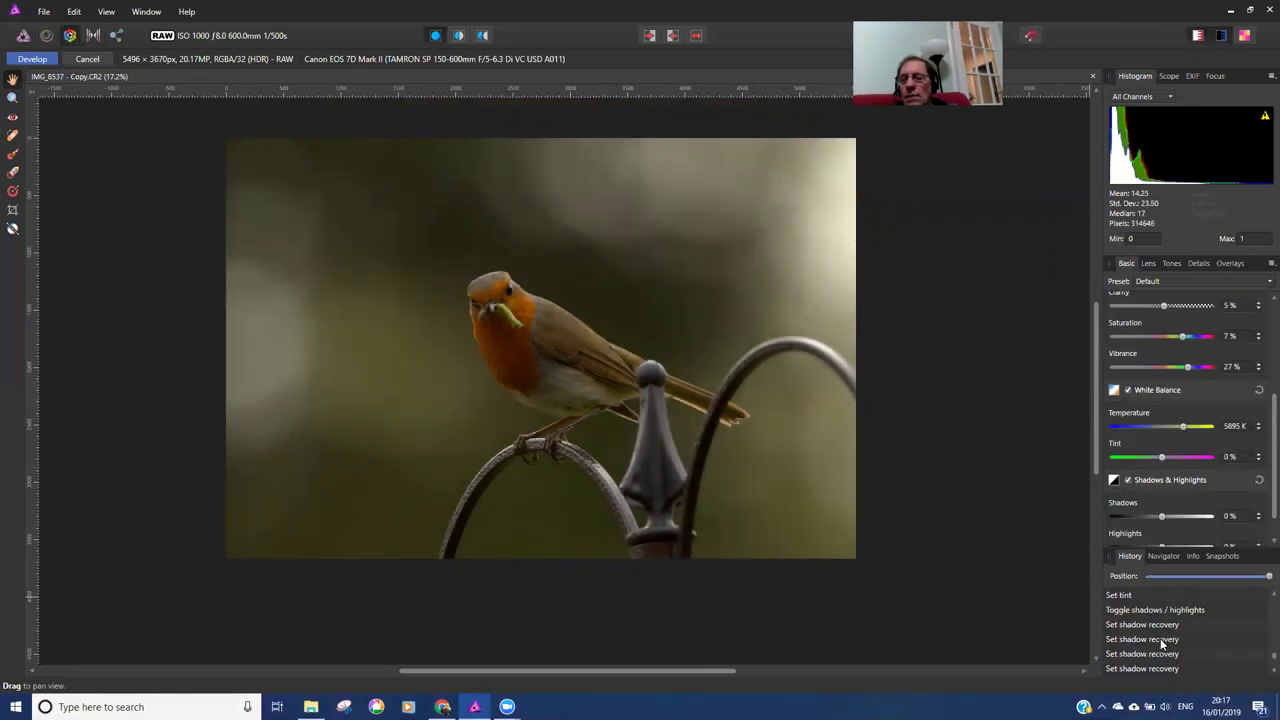
pyautogui.click(1160, 640)
pyautogui.click(1150, 627)
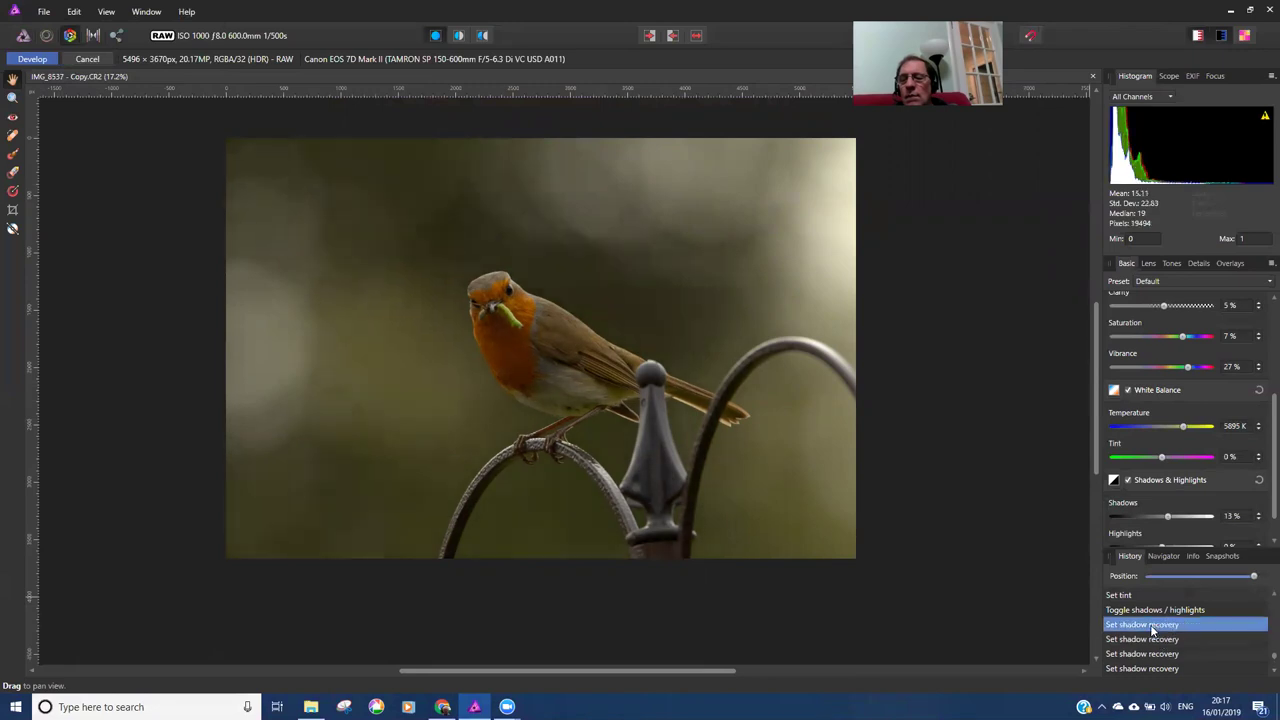
pyautogui.click(1140, 610)
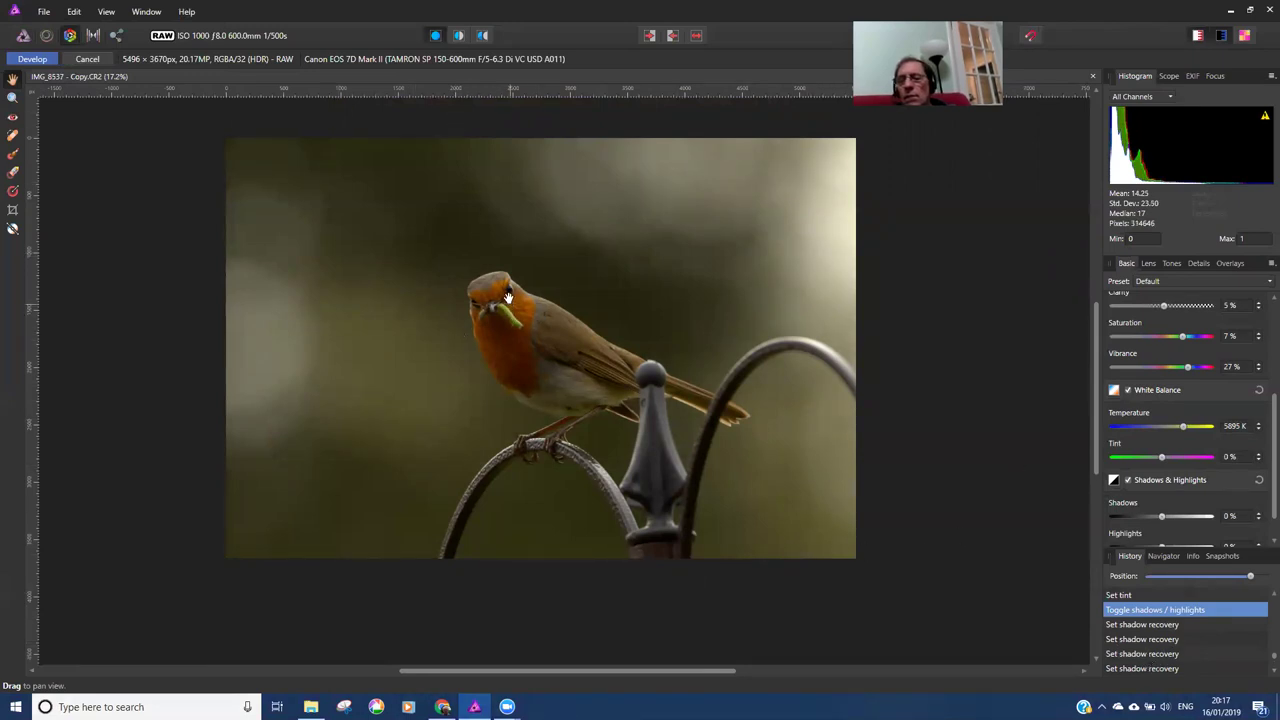
pyautogui.moveTo(509, 300); pyautogui.dragTo(521, 352)
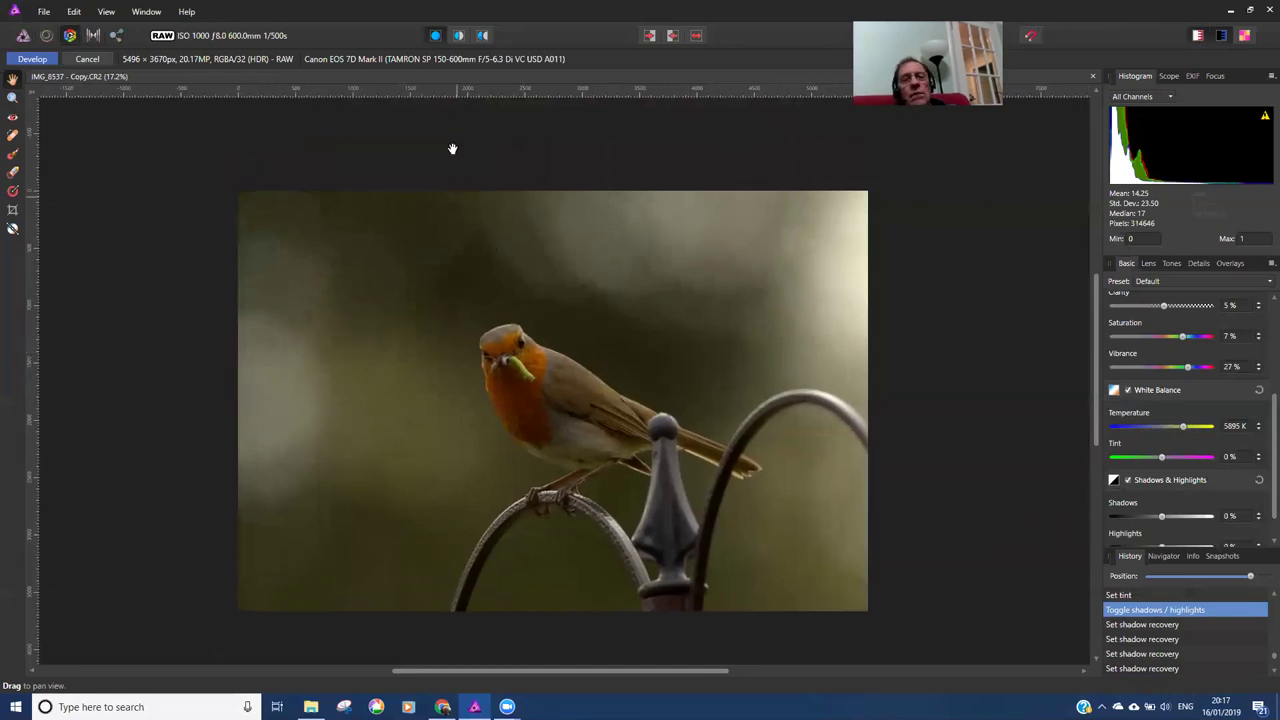
pyautogui.click(458, 38)
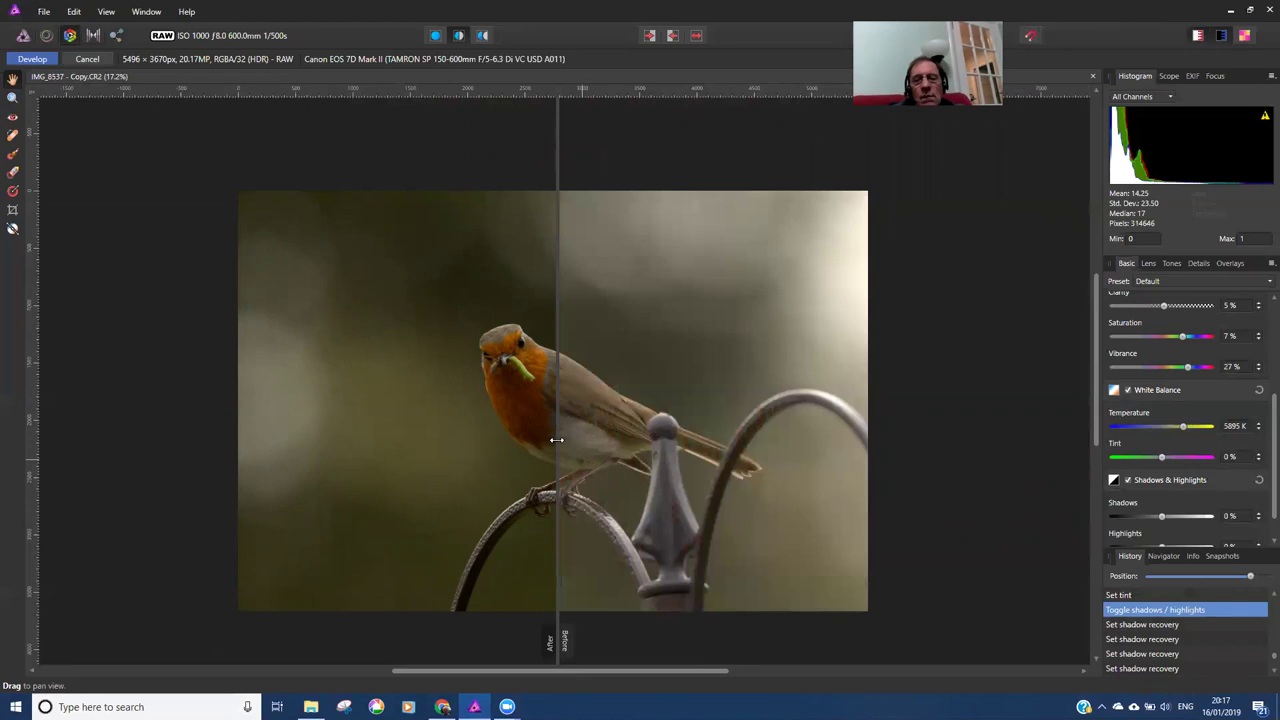
pyautogui.moveTo(560, 438); pyautogui.dragTo(512, 424)
pyautogui.scroll(2, 531, 425)
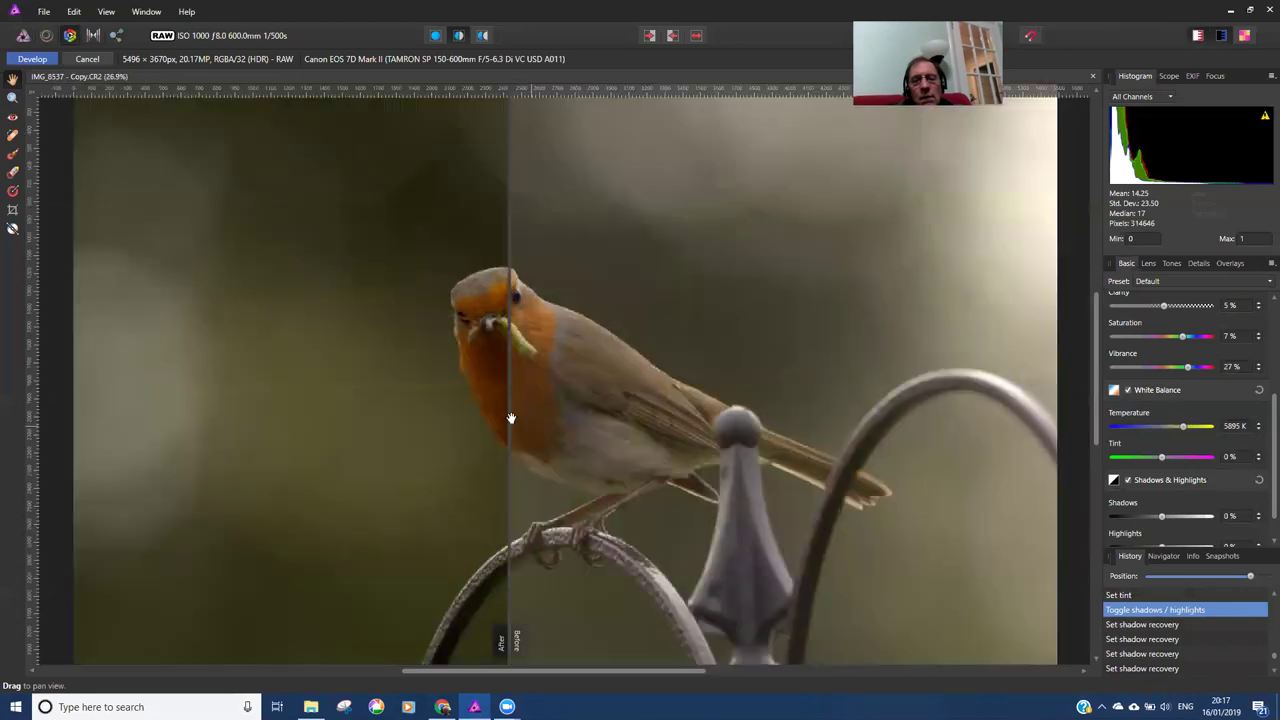
pyautogui.moveTo(537, 424); pyautogui.dragTo(563, 429)
pyautogui.scroll(-2, 571, 457)
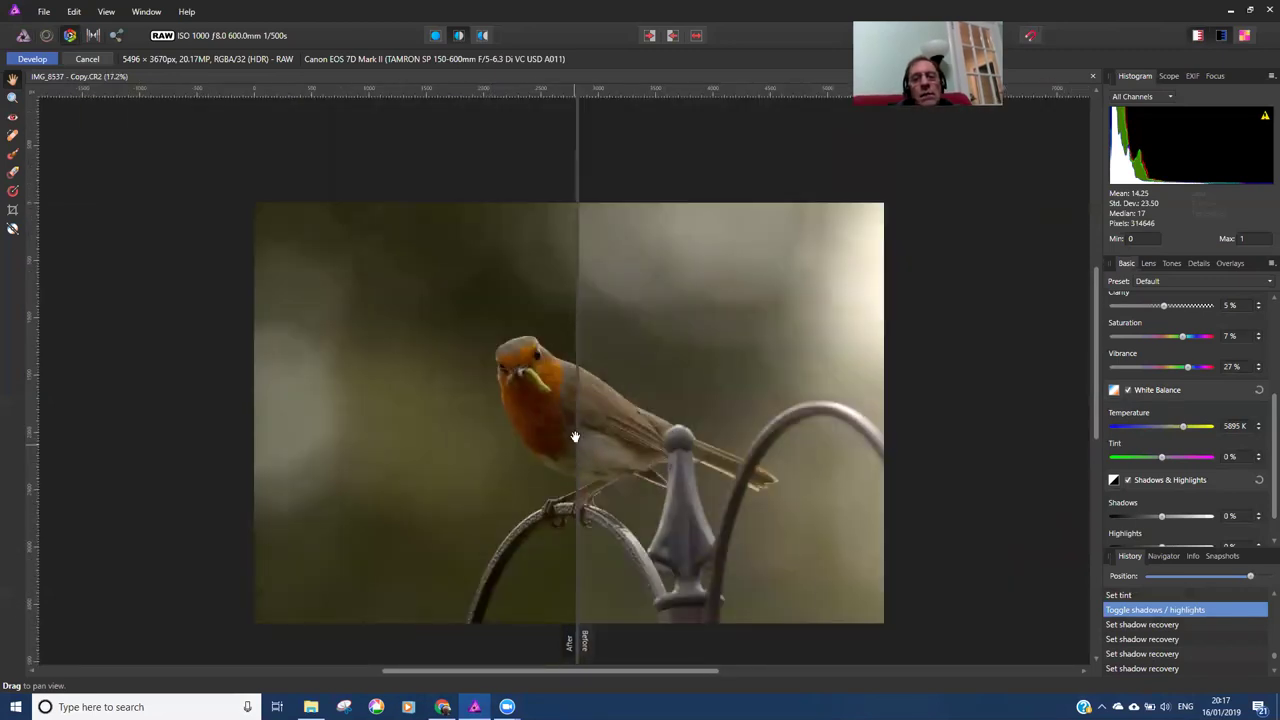
pyautogui.moveTo(620, 436); pyautogui.dragTo(572, 434)
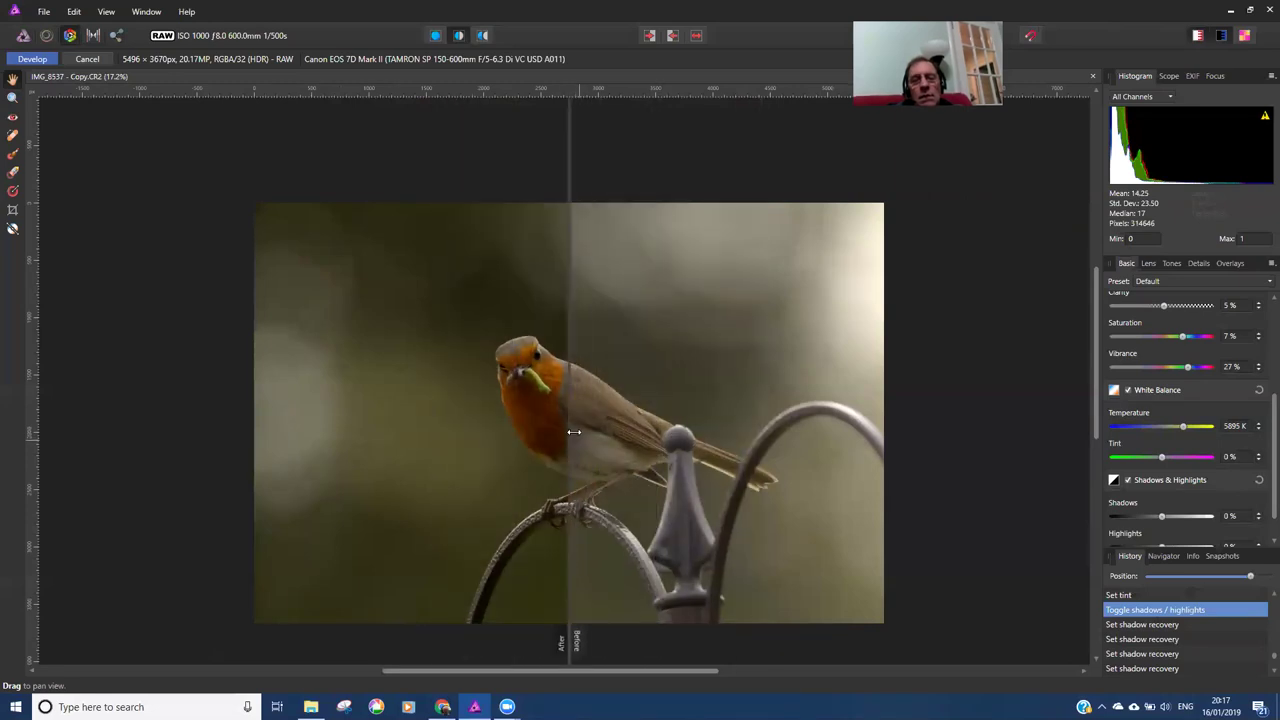
pyautogui.click(484, 37)
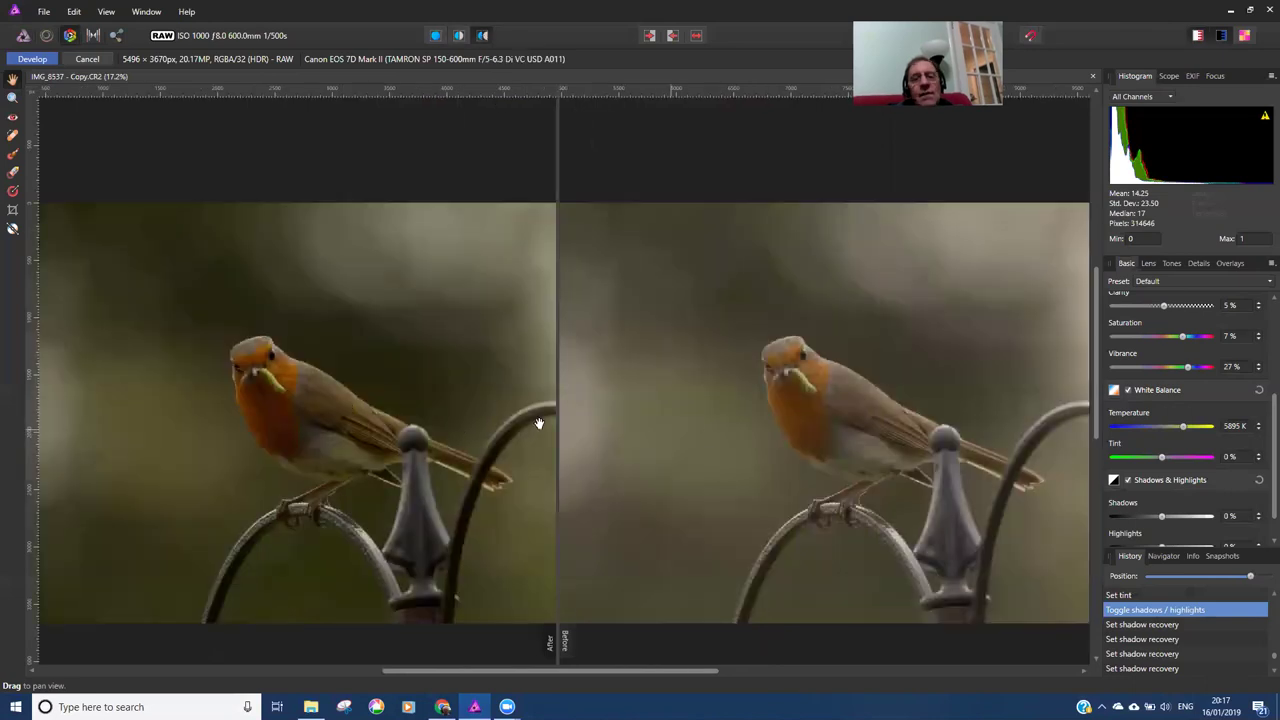
pyautogui.click(458, 37)
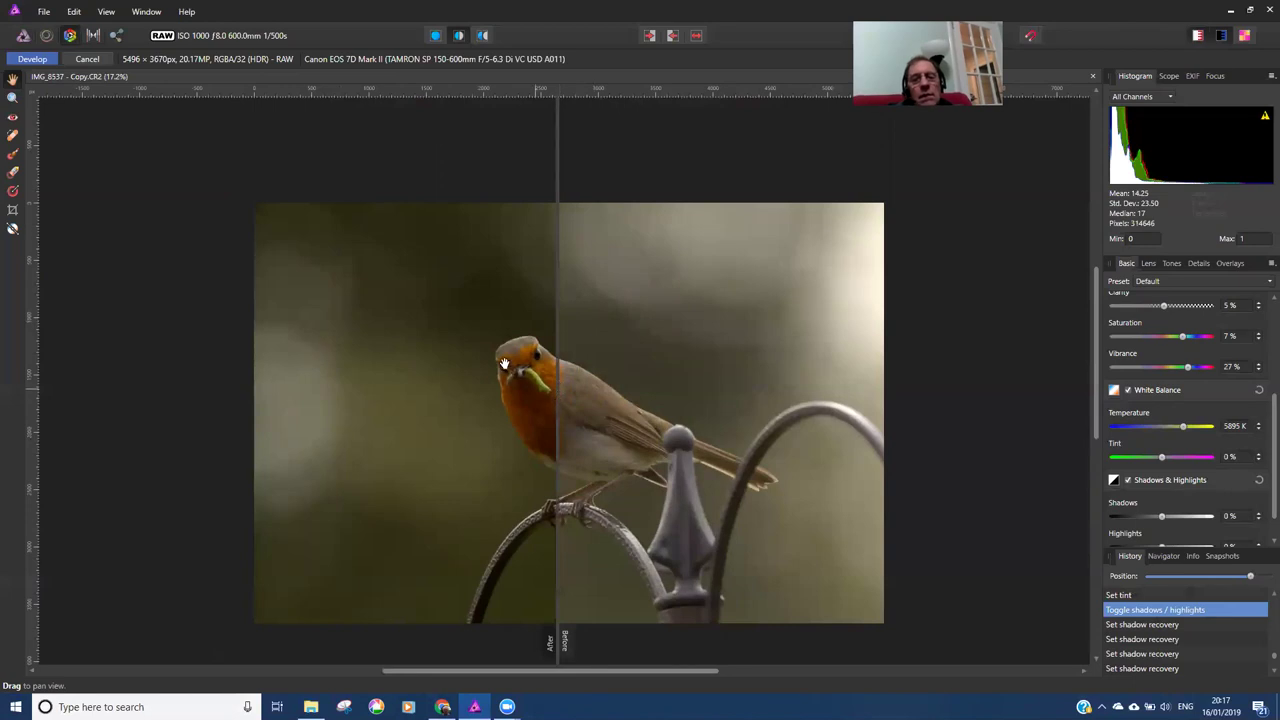
pyautogui.scroll(10, 557, 400)
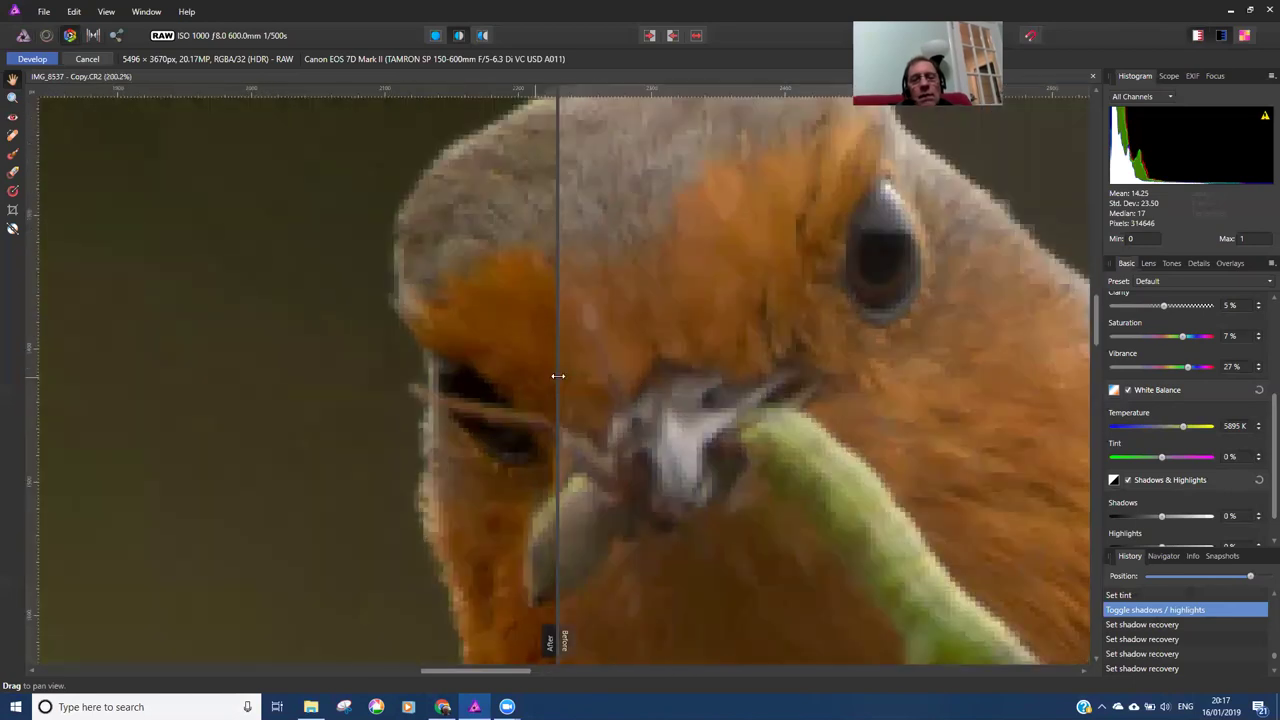
pyautogui.moveTo(558, 376); pyautogui.dragTo(586, 400)
pyautogui.scroll(-10, 588, 402)
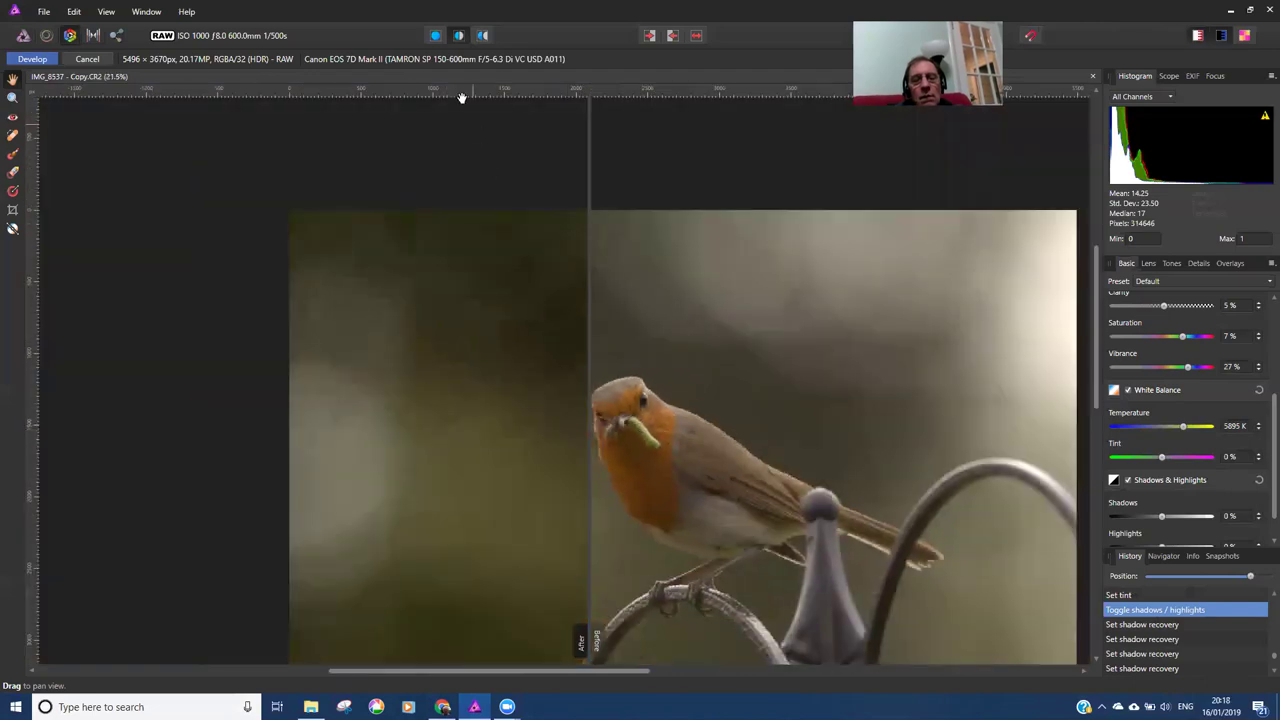
pyautogui.click(435, 35)
pyautogui.moveTo(608, 333); pyautogui.dragTo(511, 243)
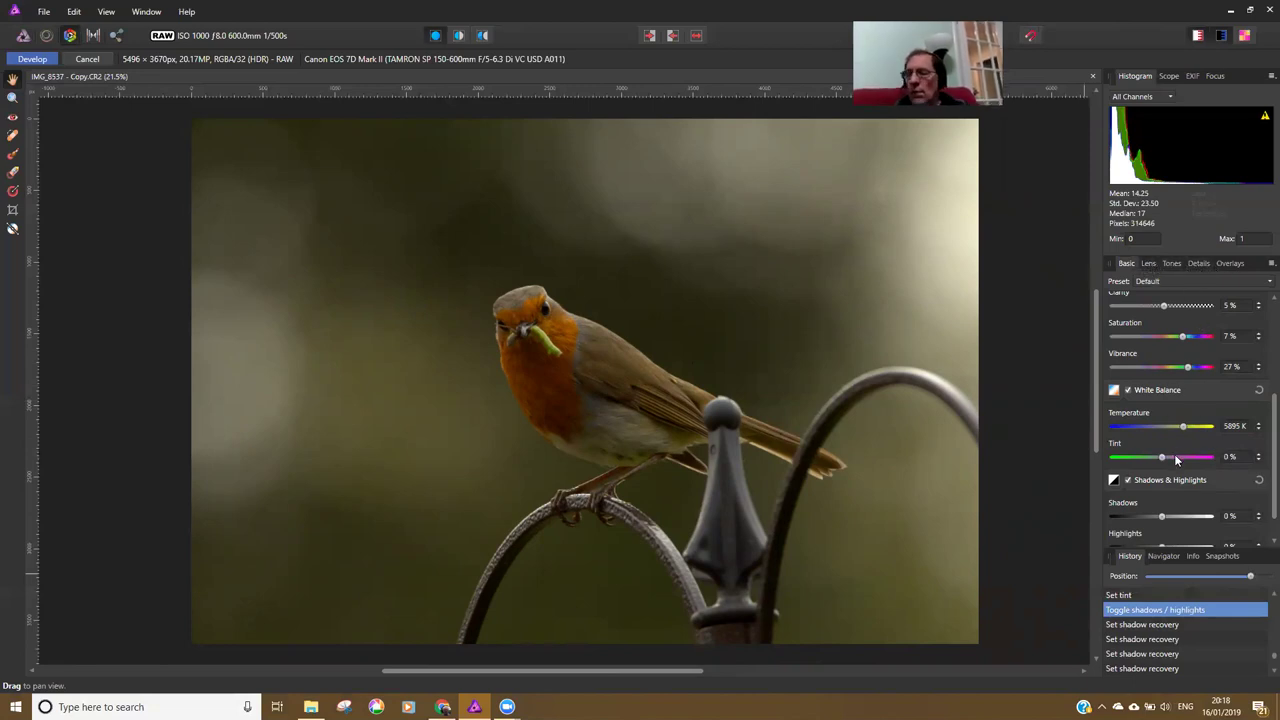
# Enable Lens Correction and try the Distortion slider at positive and negative values
pyautogui.scroll(-1, 1174, 454)
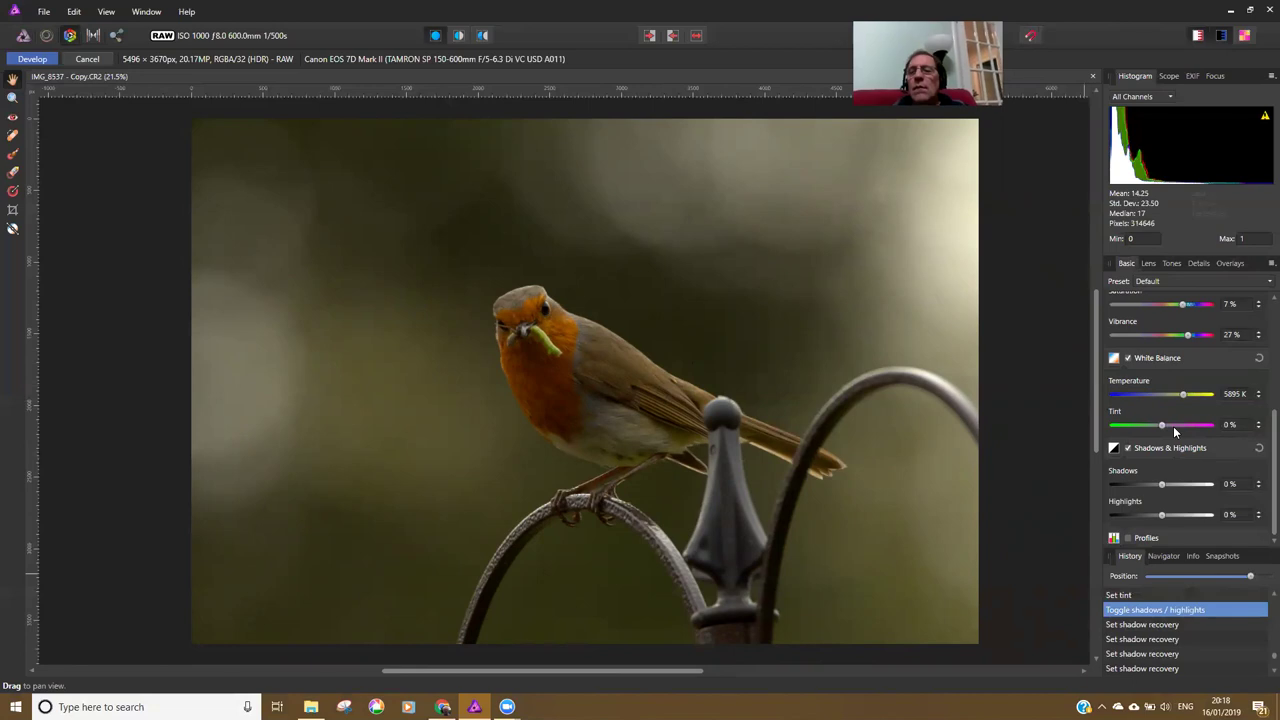
pyautogui.click(1149, 263)
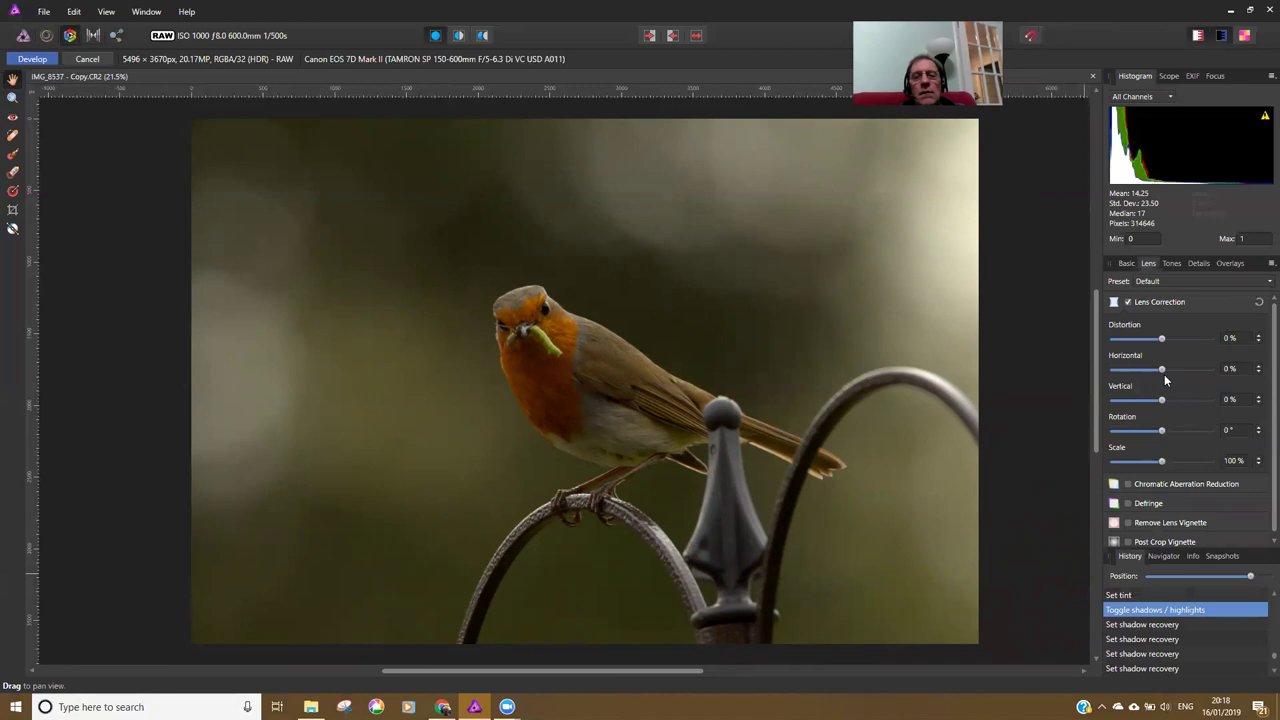
pyautogui.click(1128, 302)
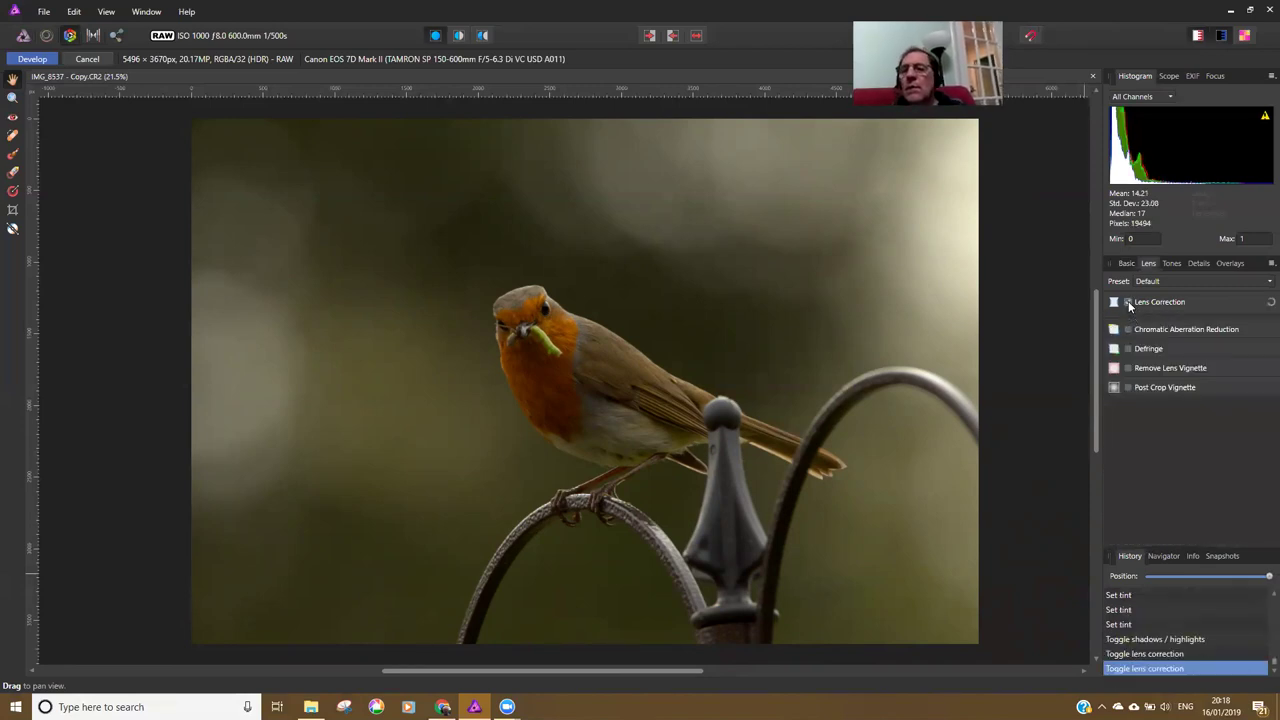
pyautogui.click(1128, 302)
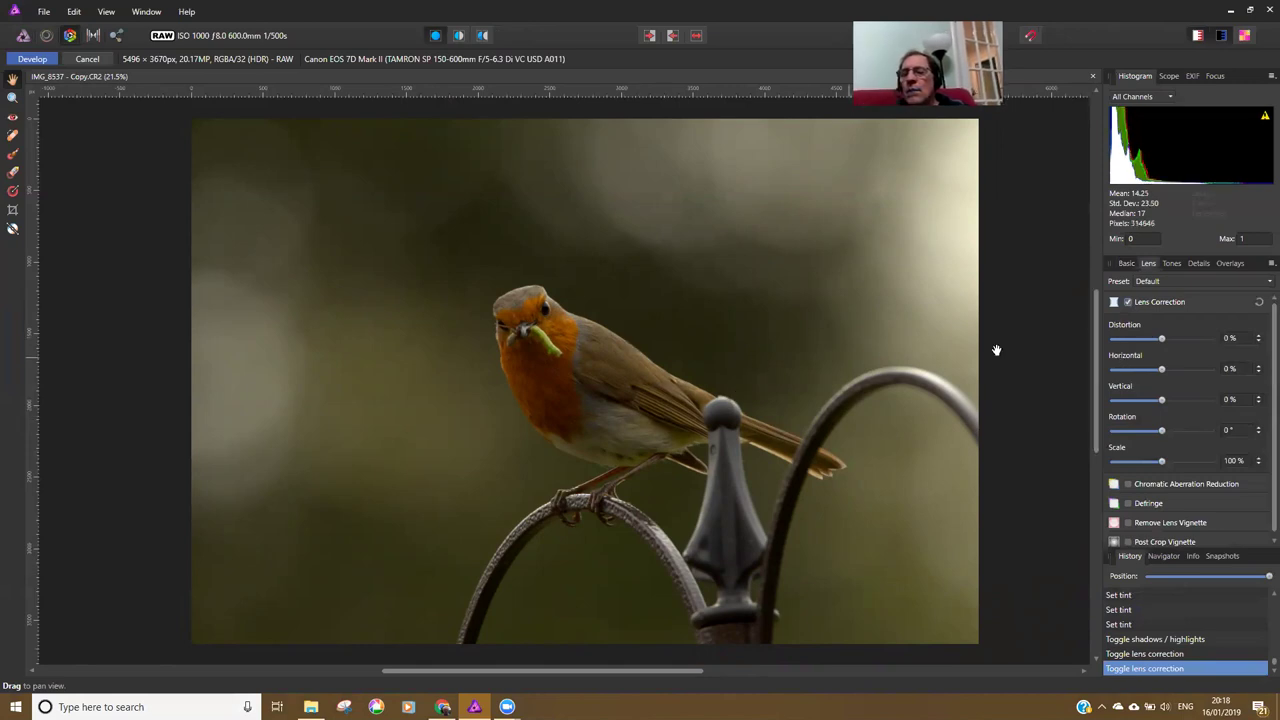
pyautogui.moveTo(1185, 343); pyautogui.dragTo(1204, 343)
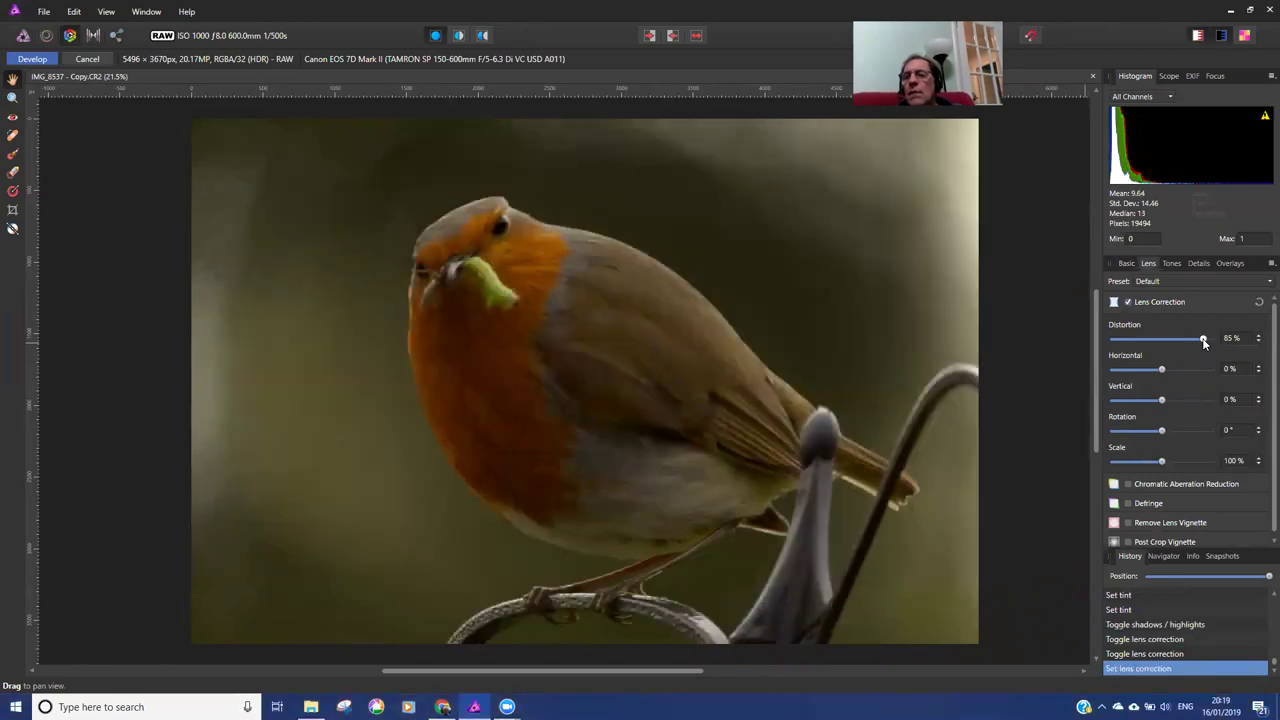
pyautogui.moveTo(1204, 342); pyautogui.dragTo(1171, 340)
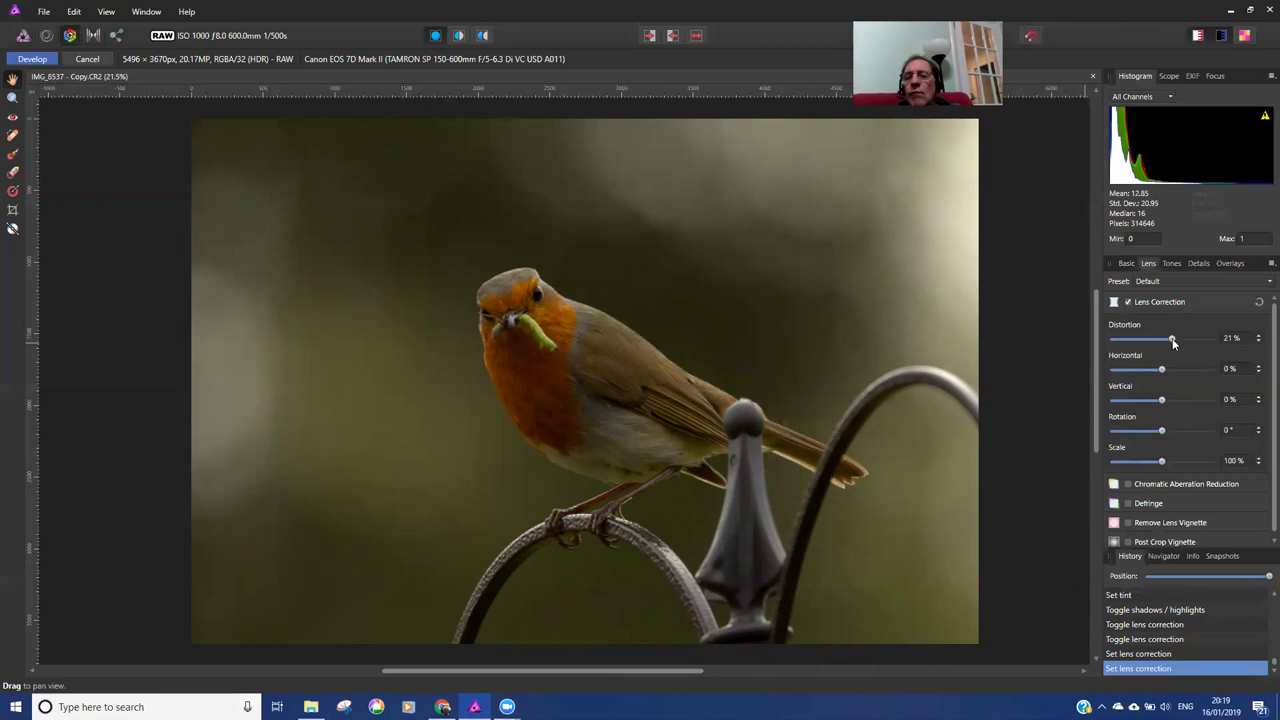
pyautogui.moveTo(1173, 340); pyautogui.dragTo(1161, 339)
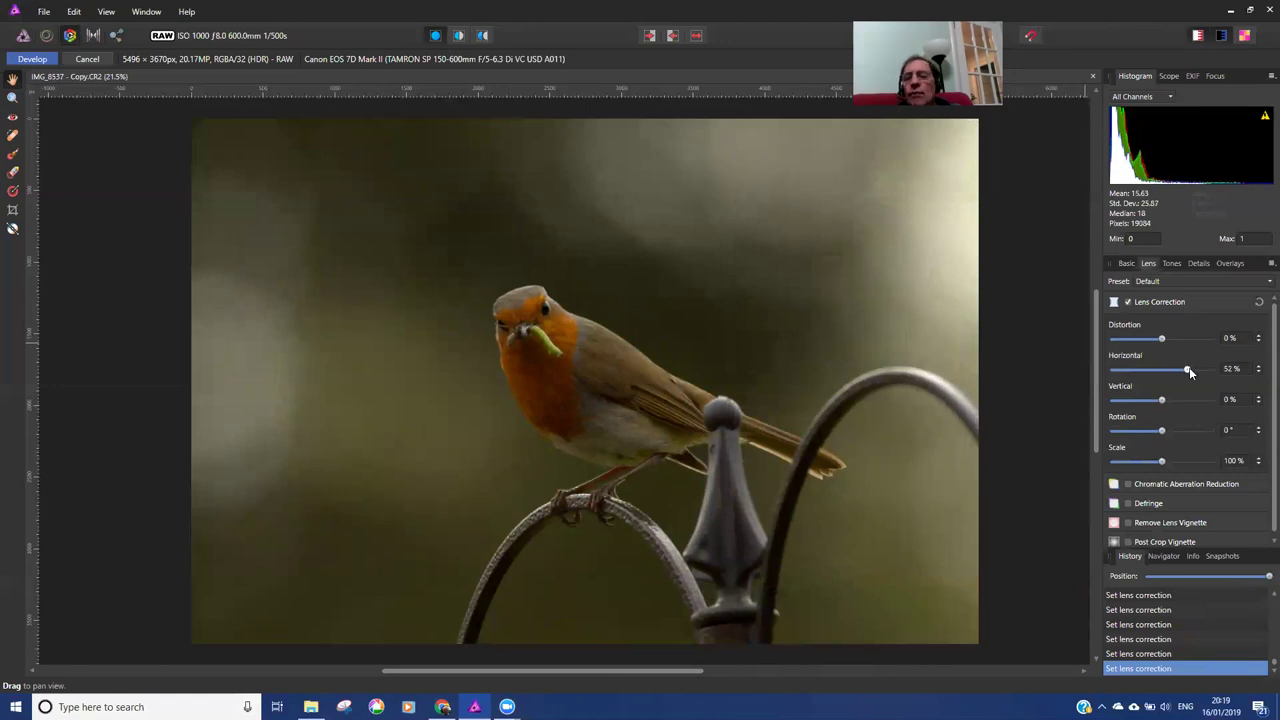
# Try Horizontal, Vertical, Rotation and Scale, then reset Rotation to 0° and Scale to 100%
pyautogui.scroll(5, 1173, 368)
pyautogui.moveTo(1174, 370)
pyautogui.mouseDown()
pyautogui.moveTo(1140, 372)
pyautogui.moveTo(1169, 372)
pyautogui.moveTo(1151, 371)
pyautogui.mouseUp()
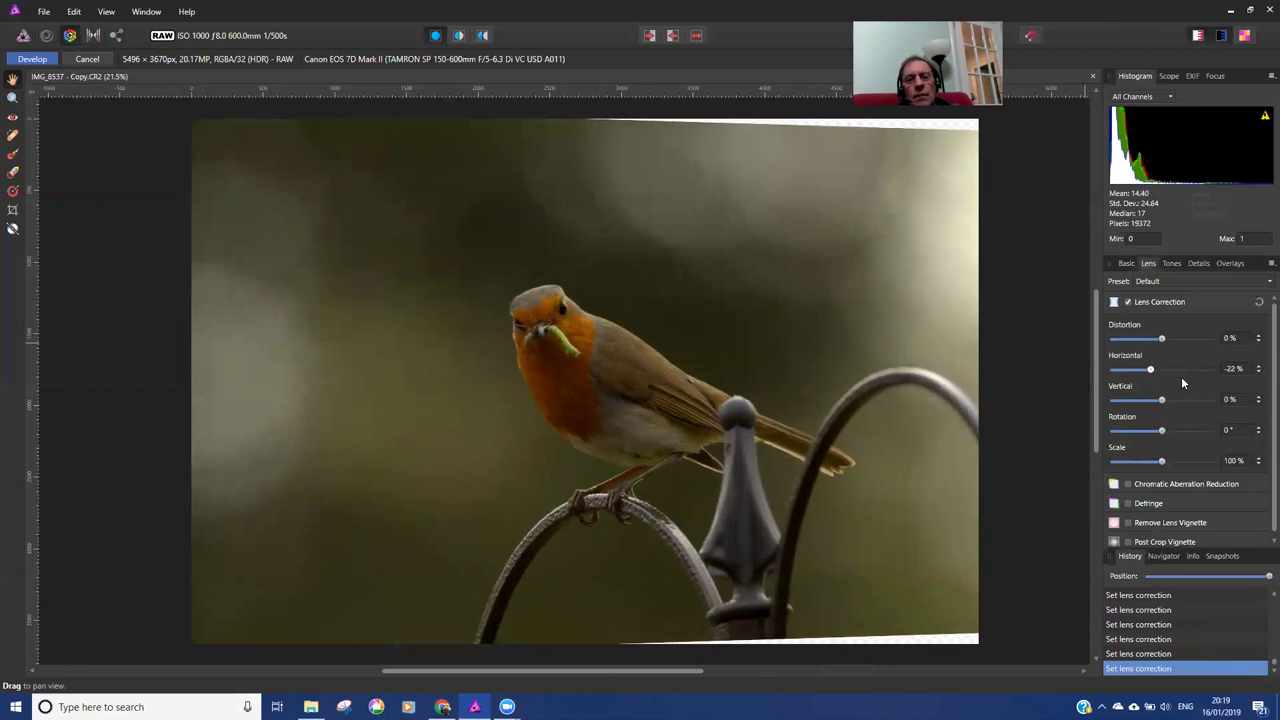
pyautogui.moveTo(1153, 370); pyautogui.dragTo(1133, 405)
pyautogui.click(1163, 399)
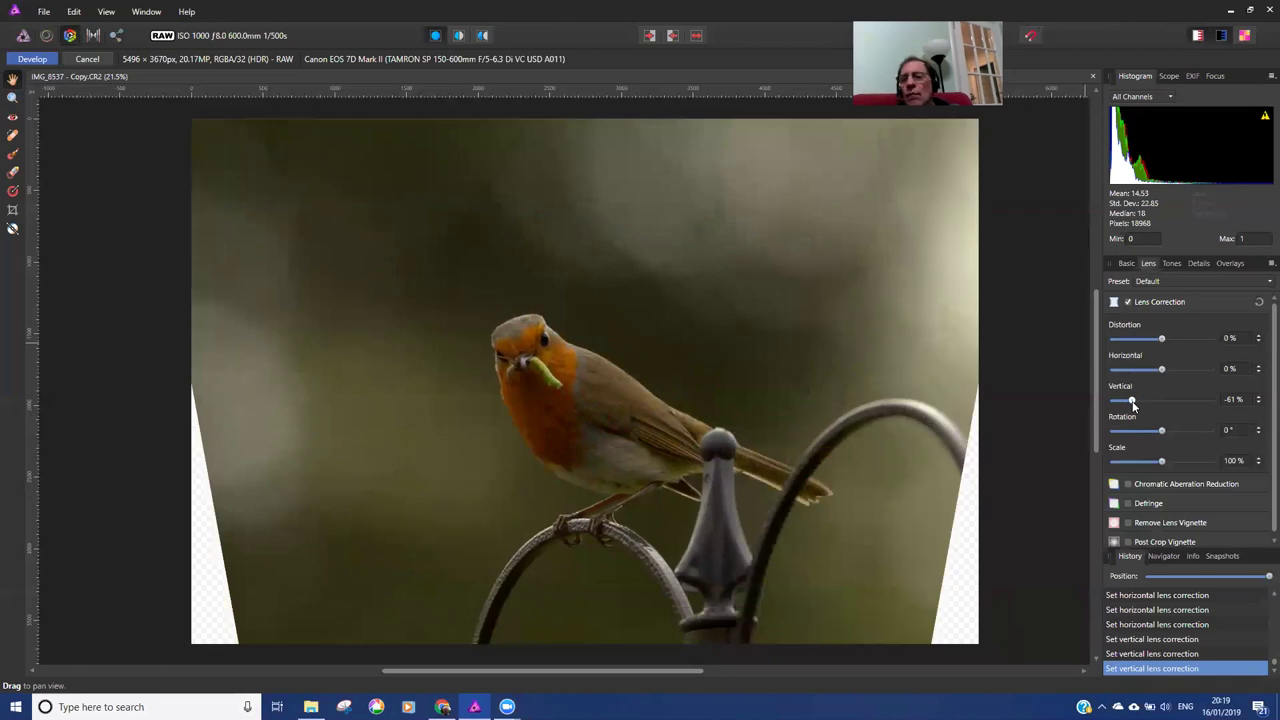
pyautogui.moveTo(1146, 402)
pyautogui.mouseDown()
pyautogui.moveTo(1171, 404)
pyautogui.moveTo(1161, 401)
pyautogui.mouseUp()
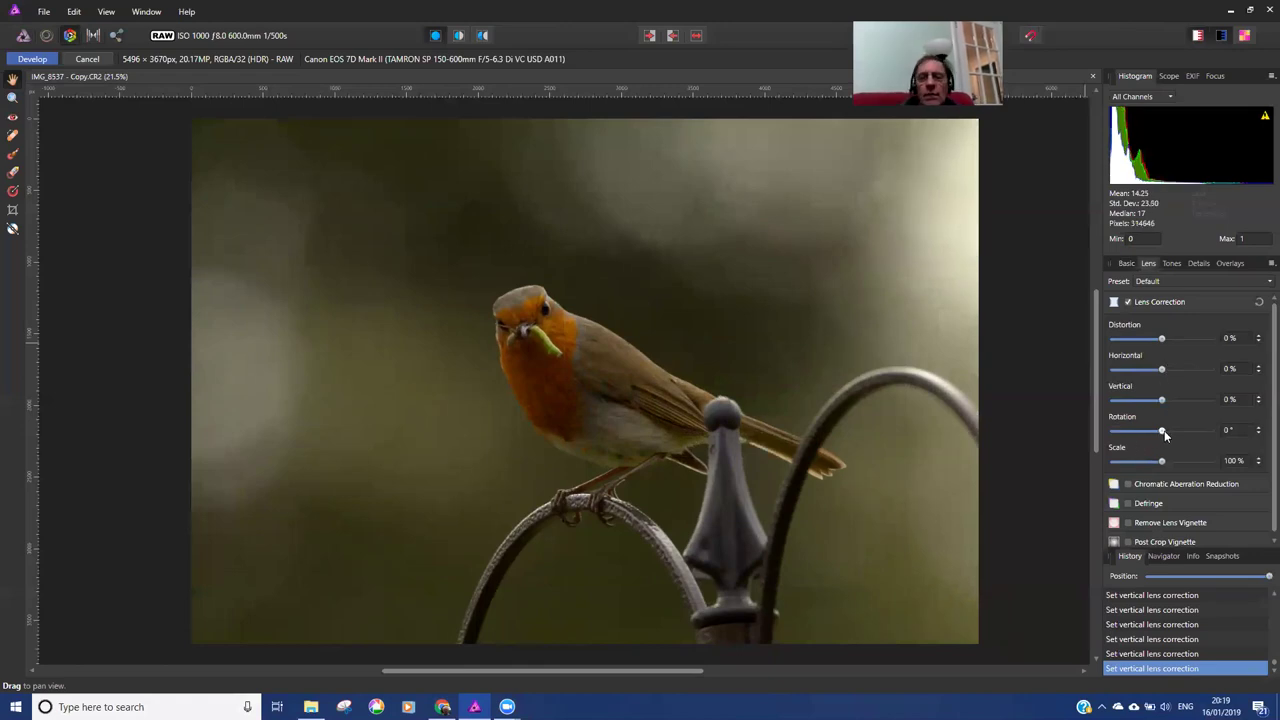
pyautogui.moveTo(1163, 434)
pyautogui.mouseDown()
pyautogui.moveTo(1188, 433)
pyautogui.moveTo(1161, 444)
pyautogui.mouseUp()
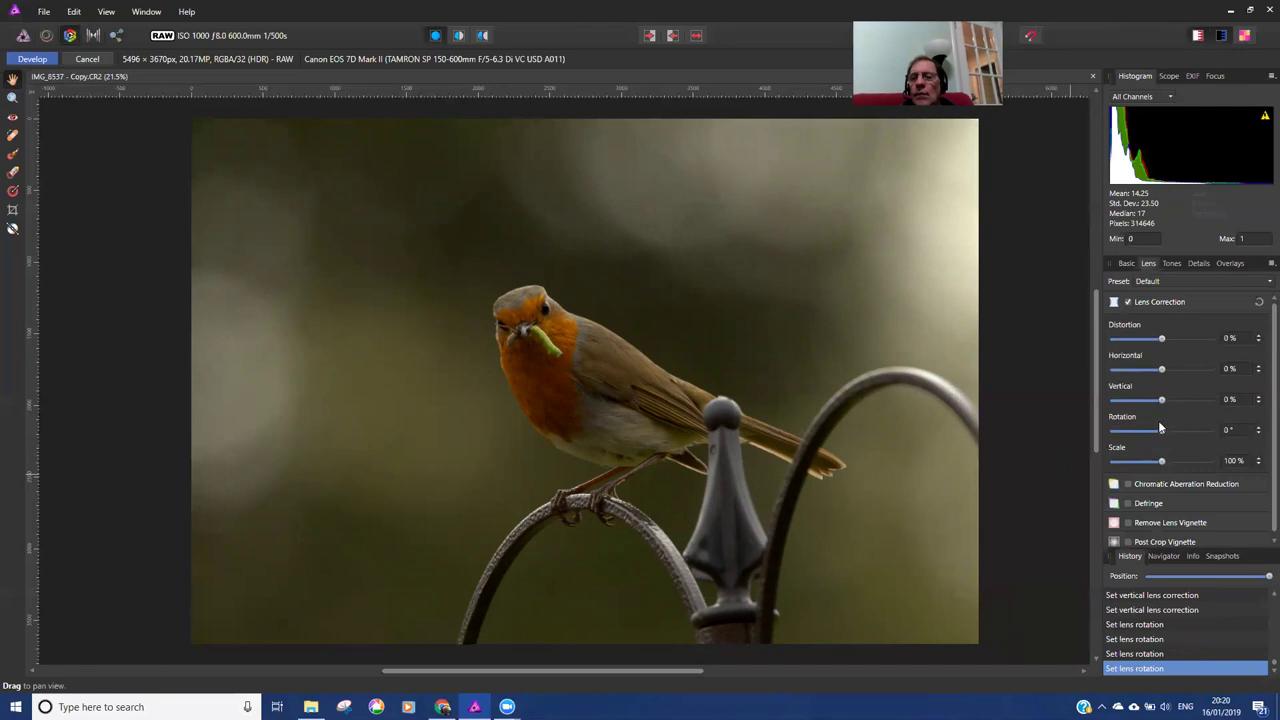
pyautogui.moveTo(1163, 433); pyautogui.dragTo(1175, 431)
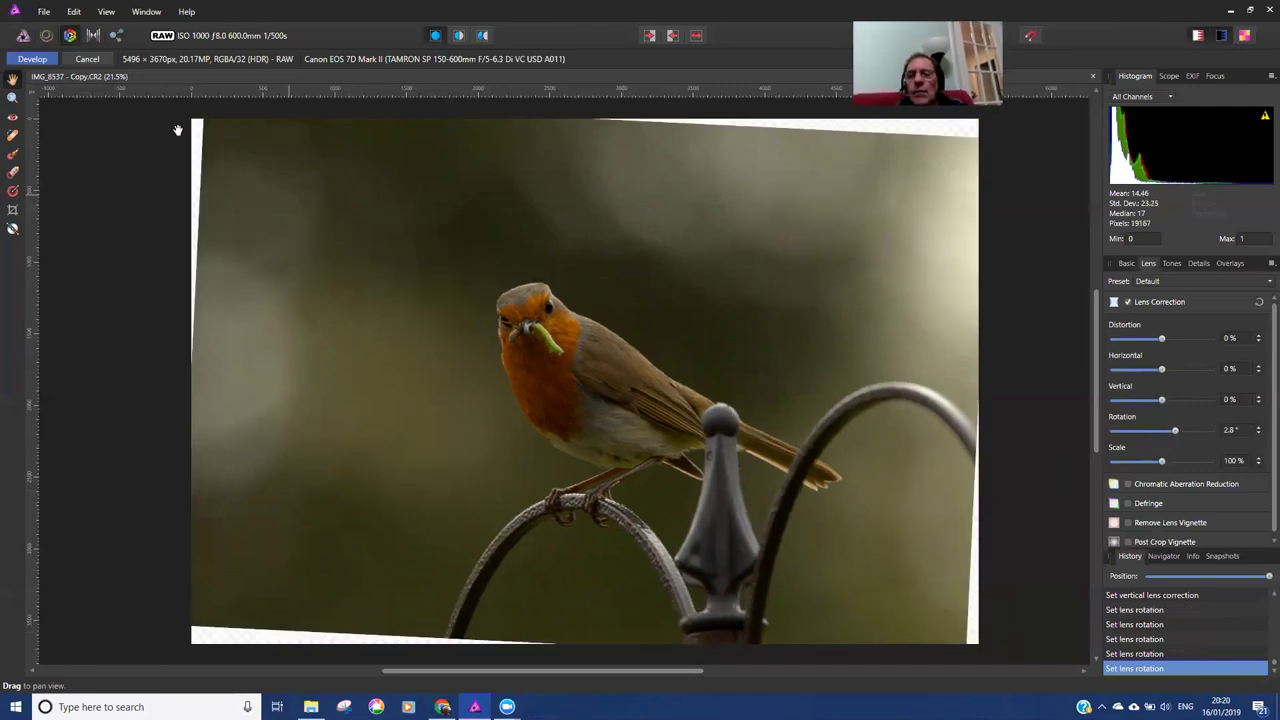
pyautogui.moveTo(1161, 462); pyautogui.dragTo(1171, 462)
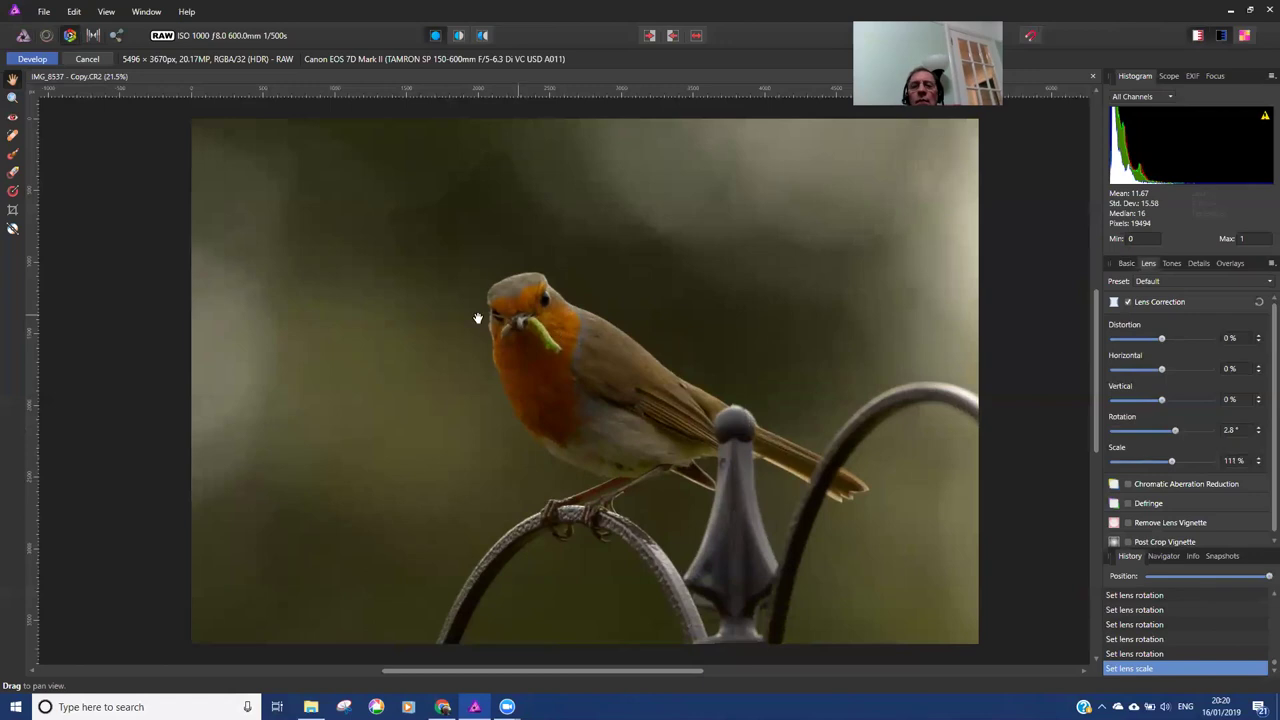
pyautogui.doubleClick(1172, 462)
pyautogui.doubleClick(1177, 432)
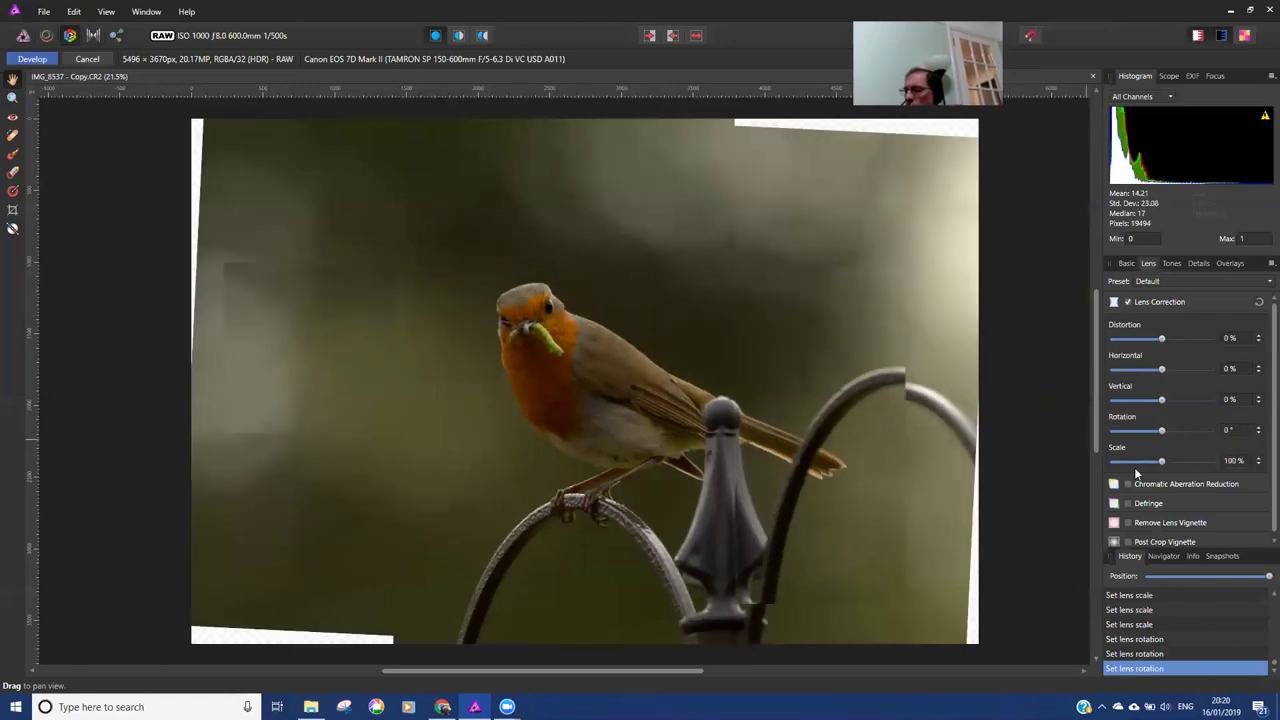
pyautogui.scroll(-1, 1125, 485)
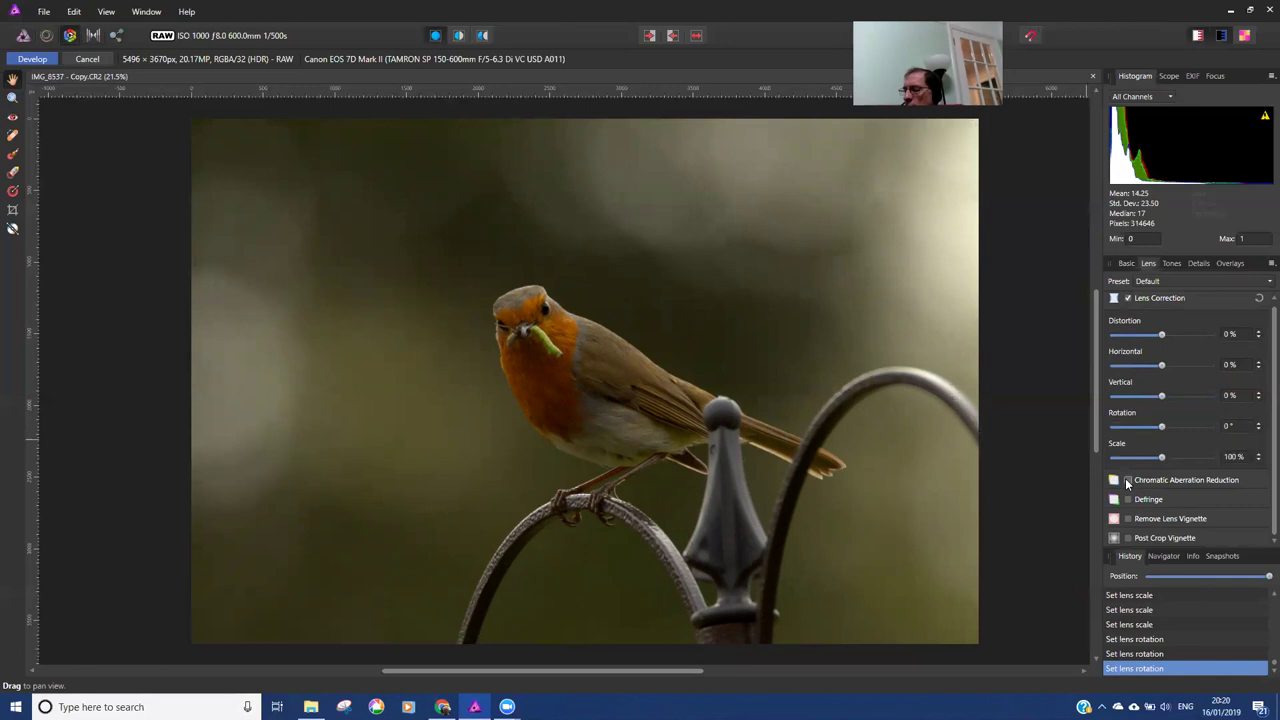
# Enable Chromatic Aberration Reduction, try Defringe hue and radius, then switch Defringe off
pyautogui.click(1127, 481)
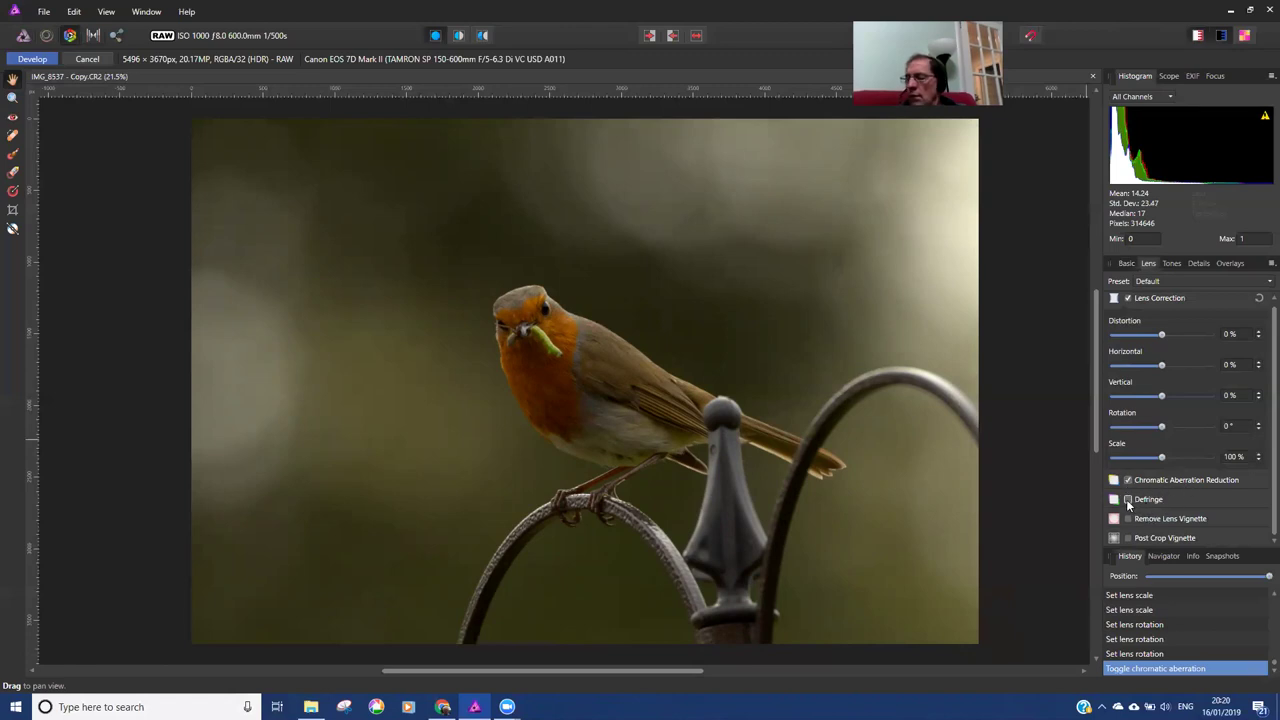
pyautogui.click(1130, 500)
pyautogui.scroll(-3, 1165, 505)
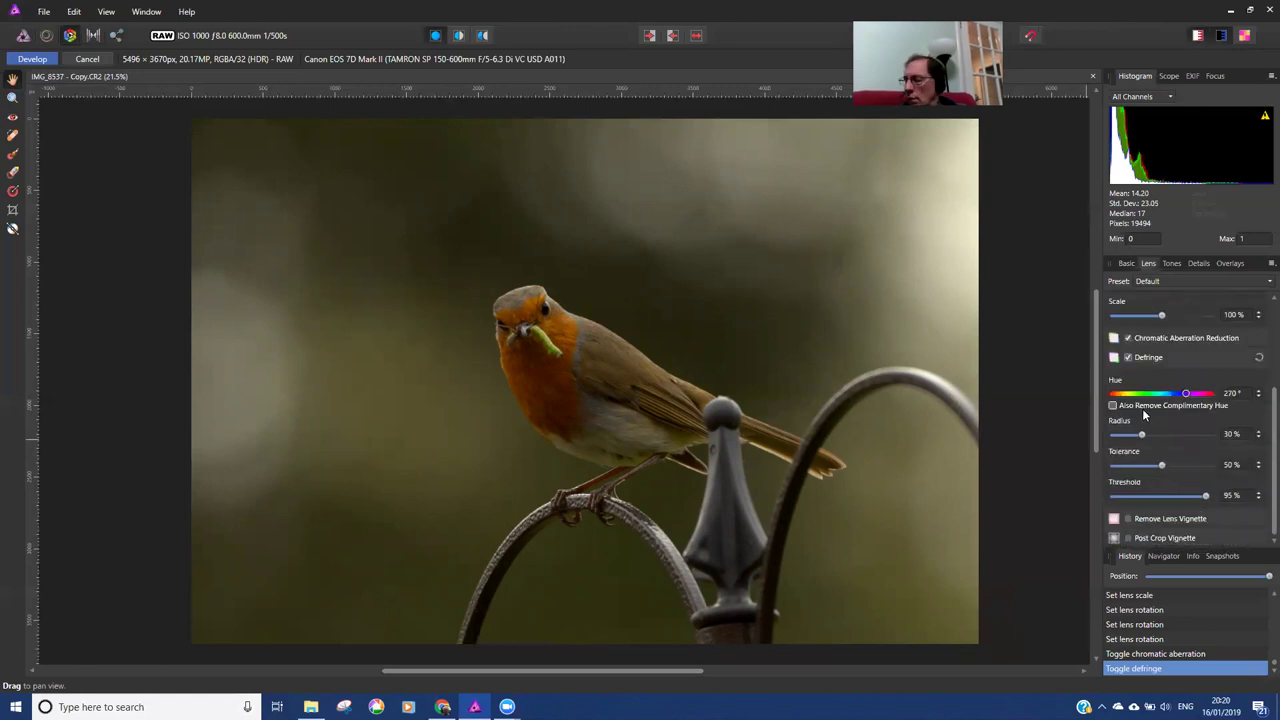
pyautogui.moveTo(1186, 395); pyautogui.dragTo(1187, 396)
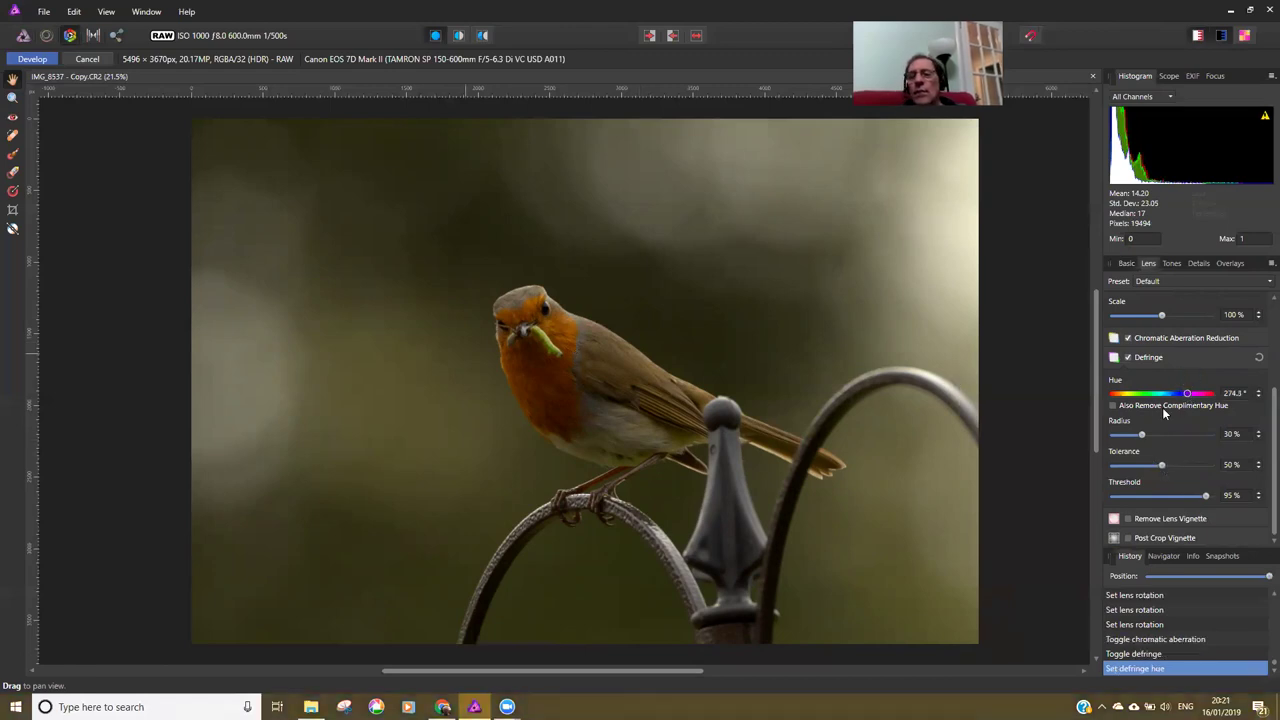
pyautogui.scroll(1, 1163, 485)
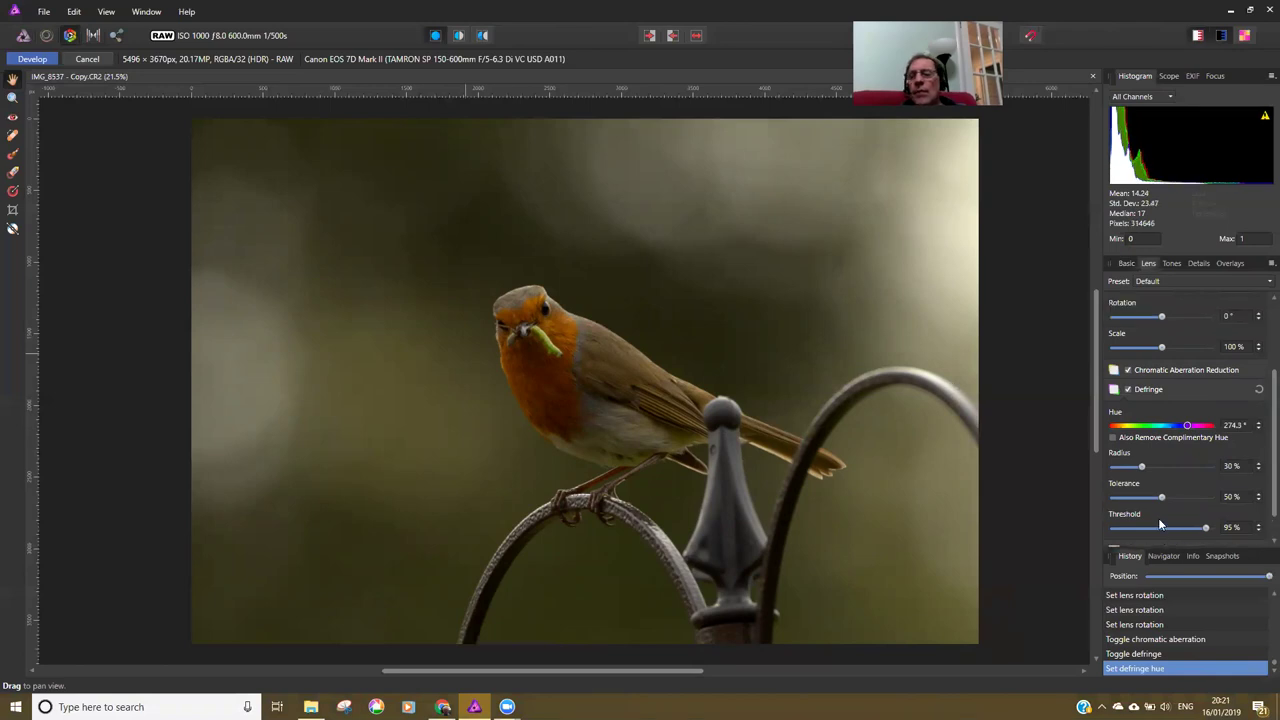
pyautogui.scroll(-1, 1166, 456)
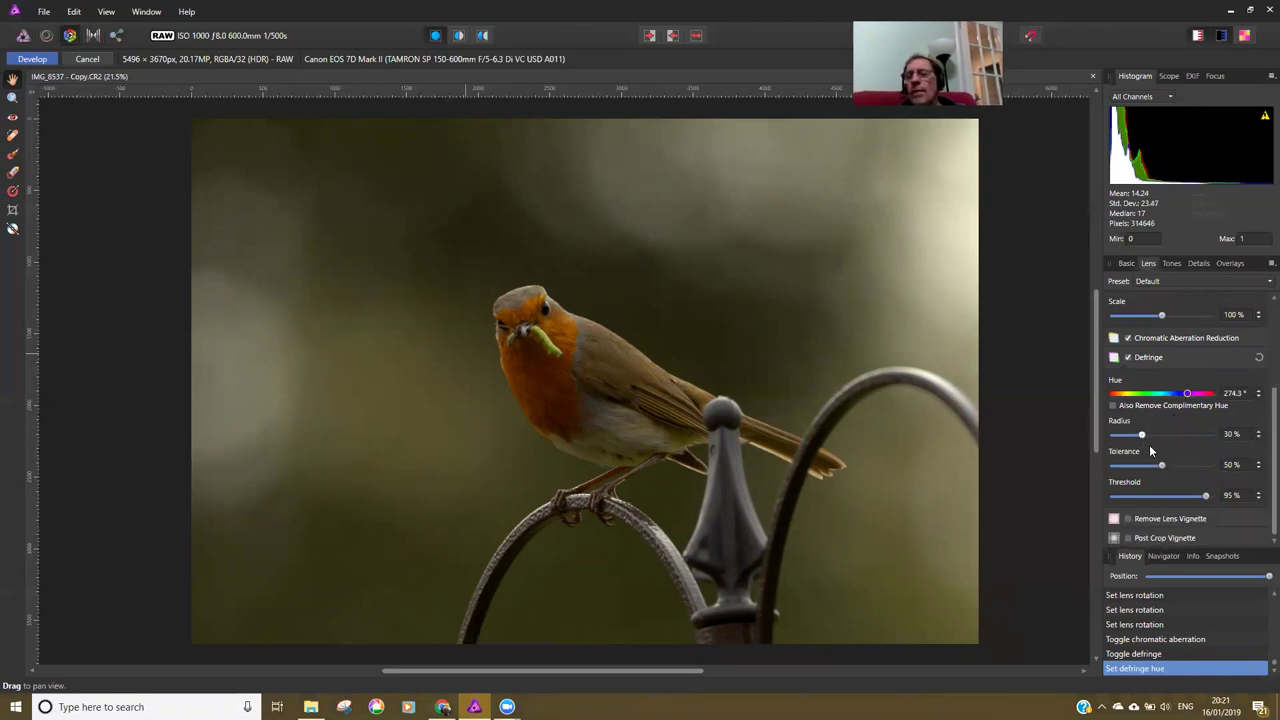
pyautogui.click(1155, 440)
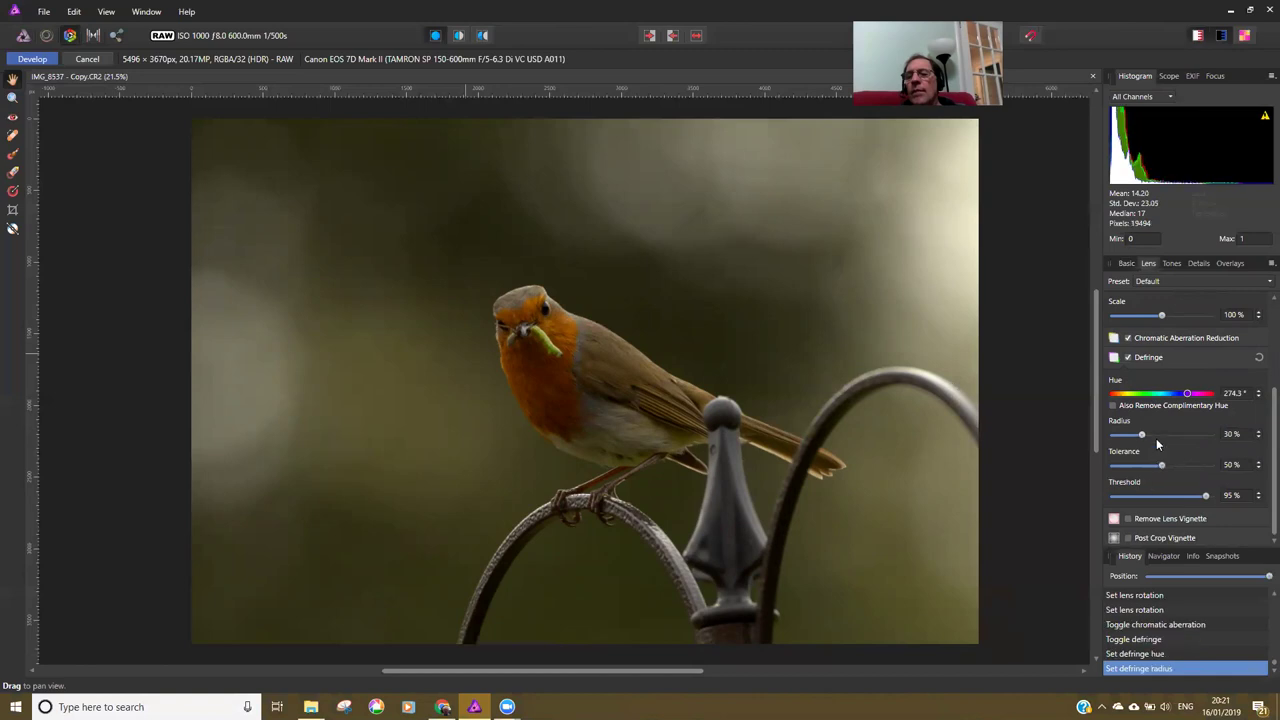
pyautogui.click(1128, 357)
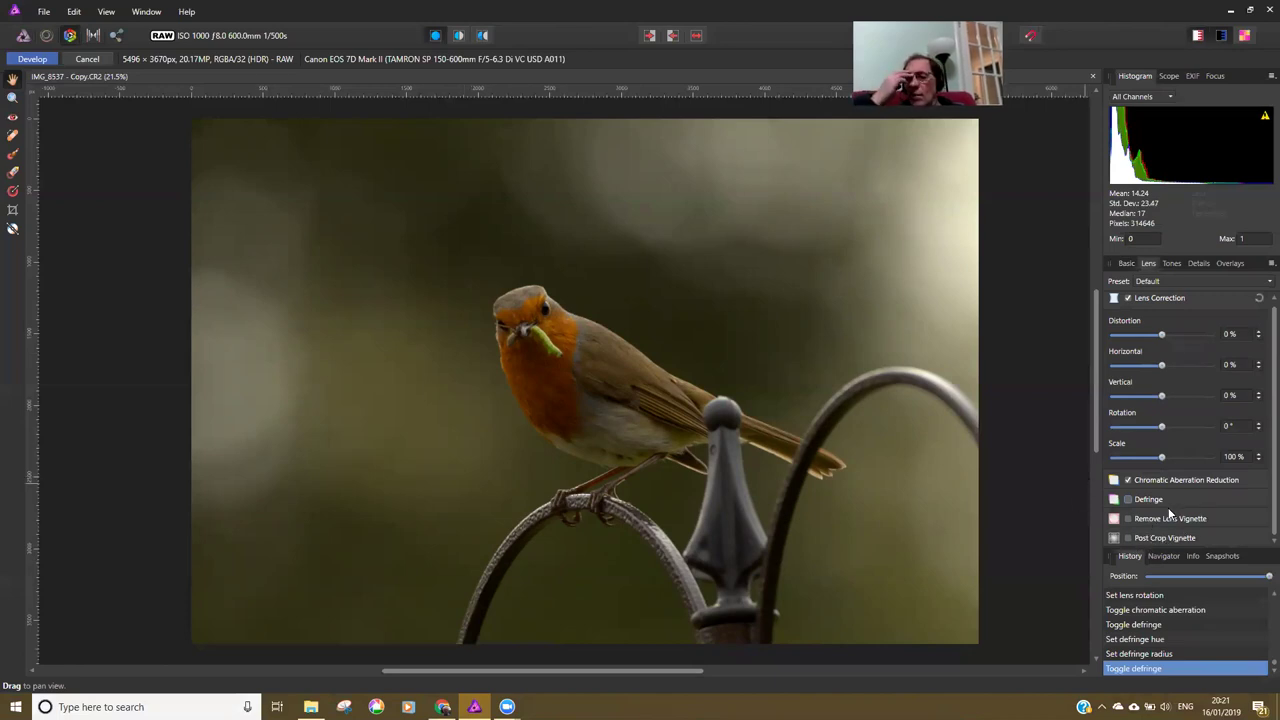
pyautogui.click(1140, 540)
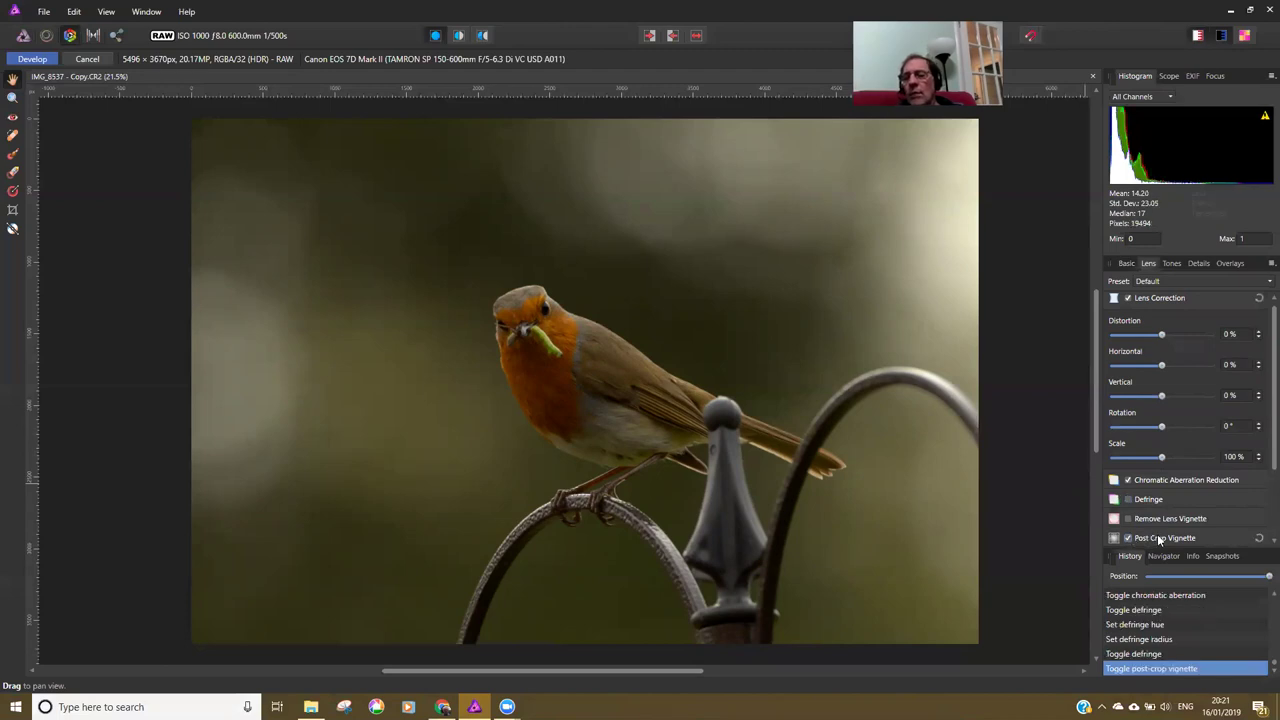
pyautogui.scroll(-2, 1157, 532)
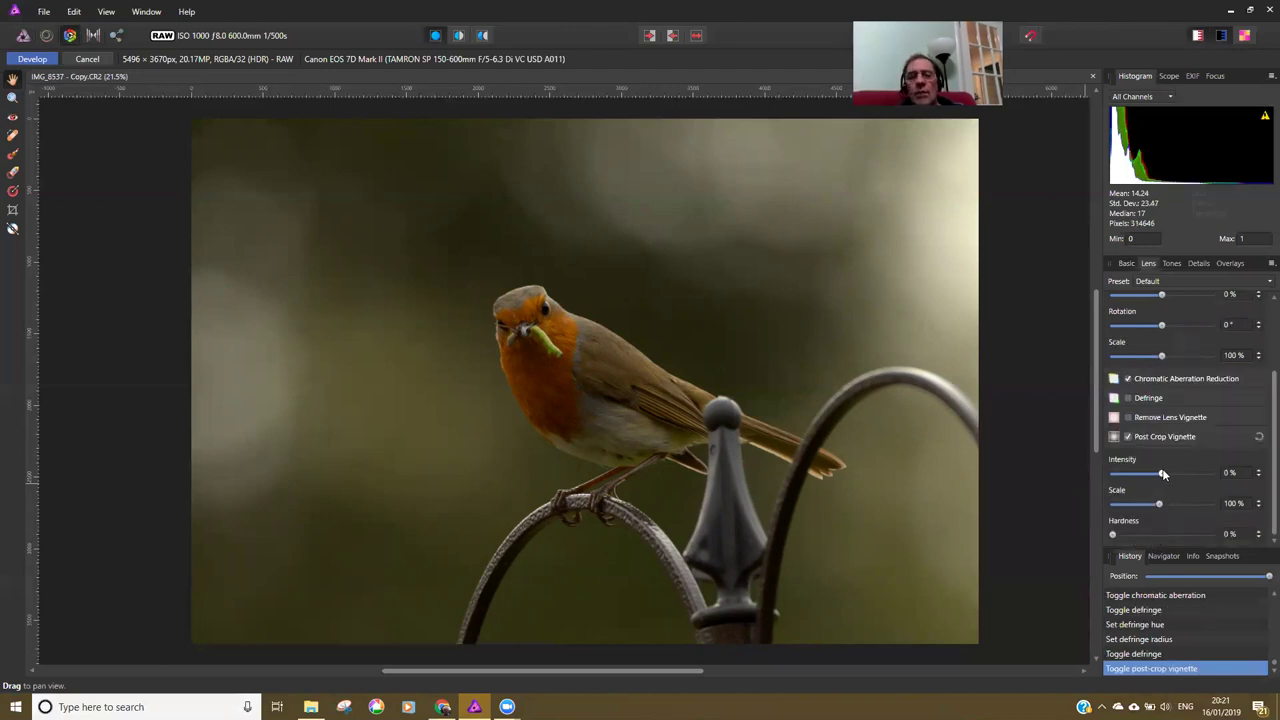
pyautogui.moveTo(1161, 473)
pyautogui.mouseDown()
pyautogui.moveTo(1191, 477)
pyautogui.moveTo(1157, 476)
pyautogui.mouseUp()
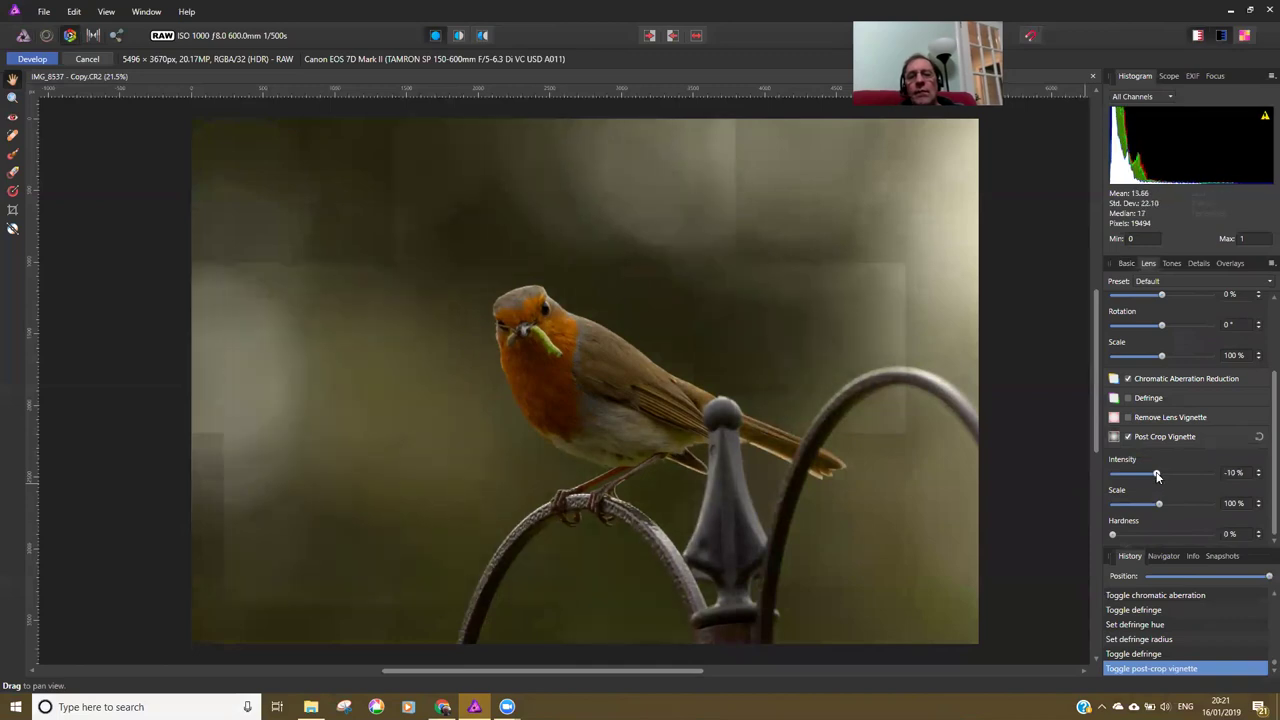
pyautogui.moveTo(1158, 476); pyautogui.dragTo(1168, 474)
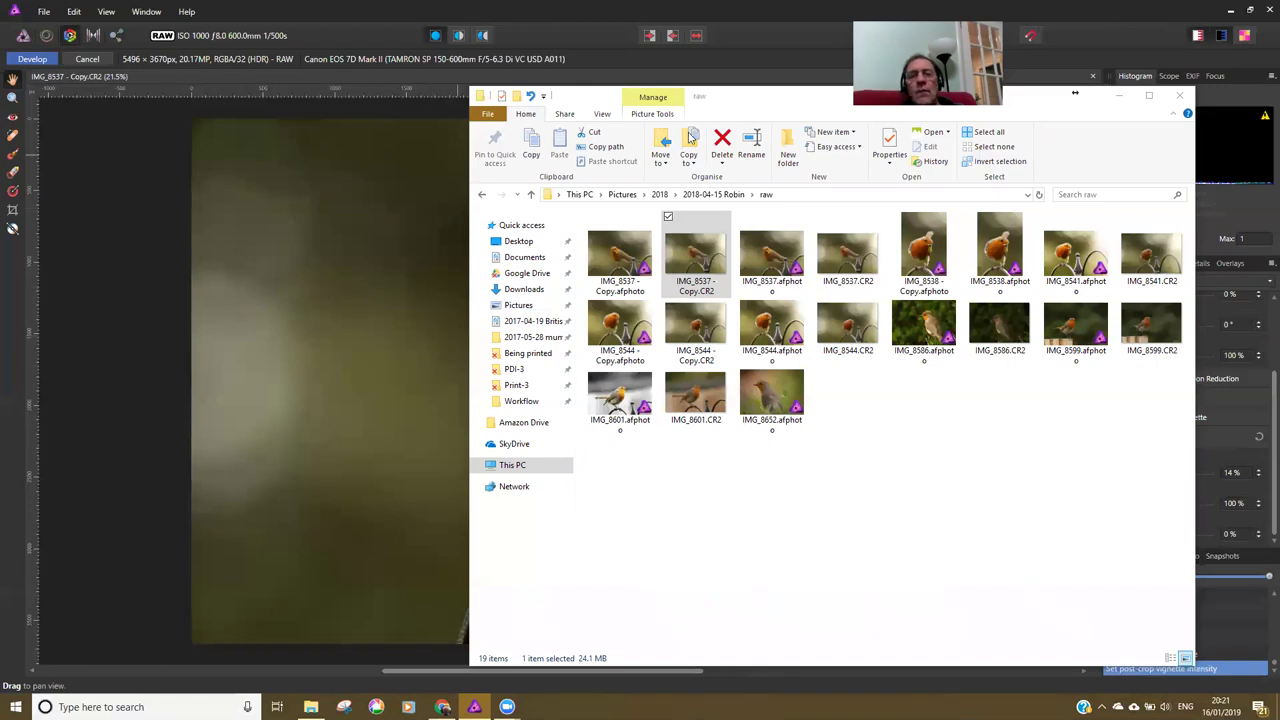
pyautogui.click(1119, 96)
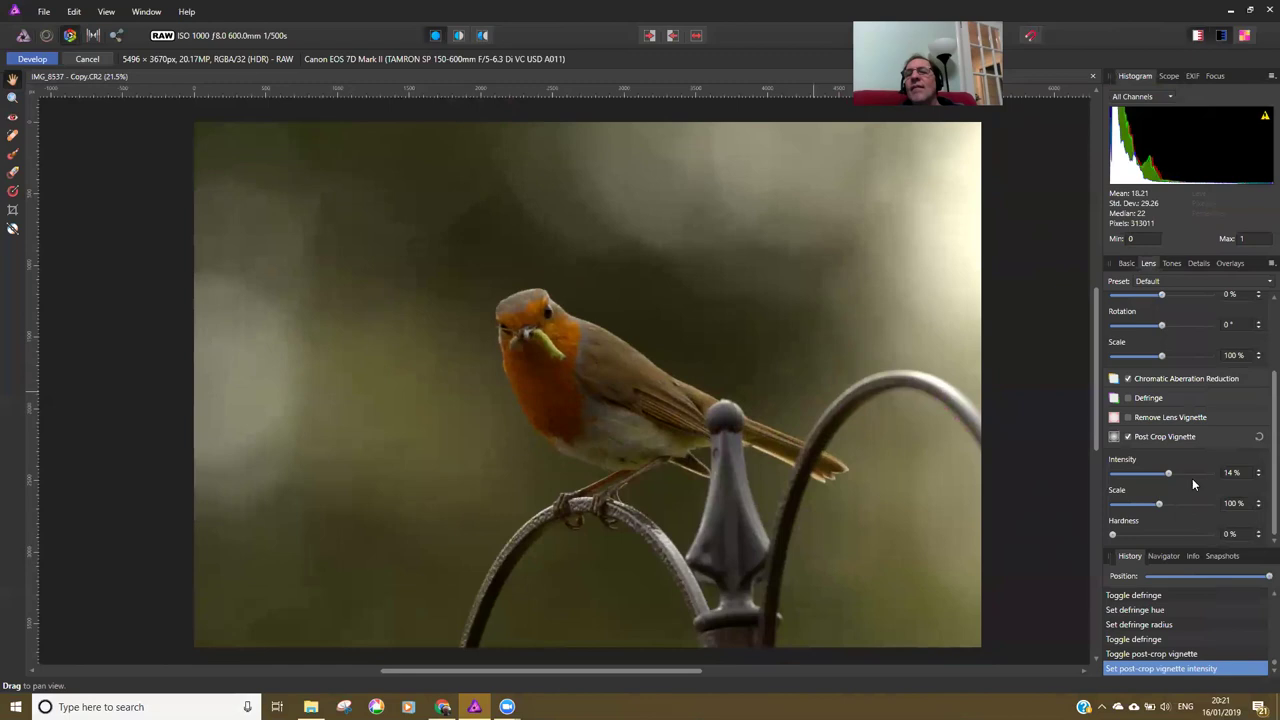
pyautogui.click(1128, 437)
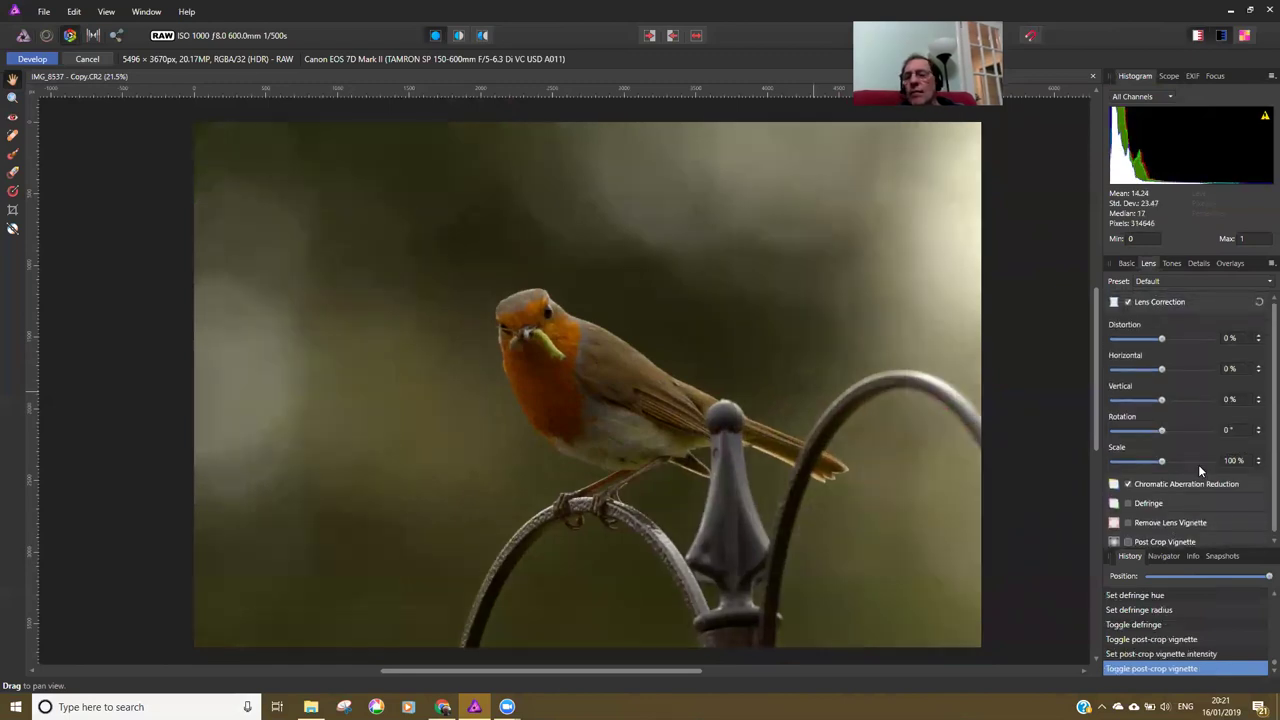
# Enable Curves in the Tones tab and try lowering shadows and raising highlights
pyautogui.click(1173, 262)
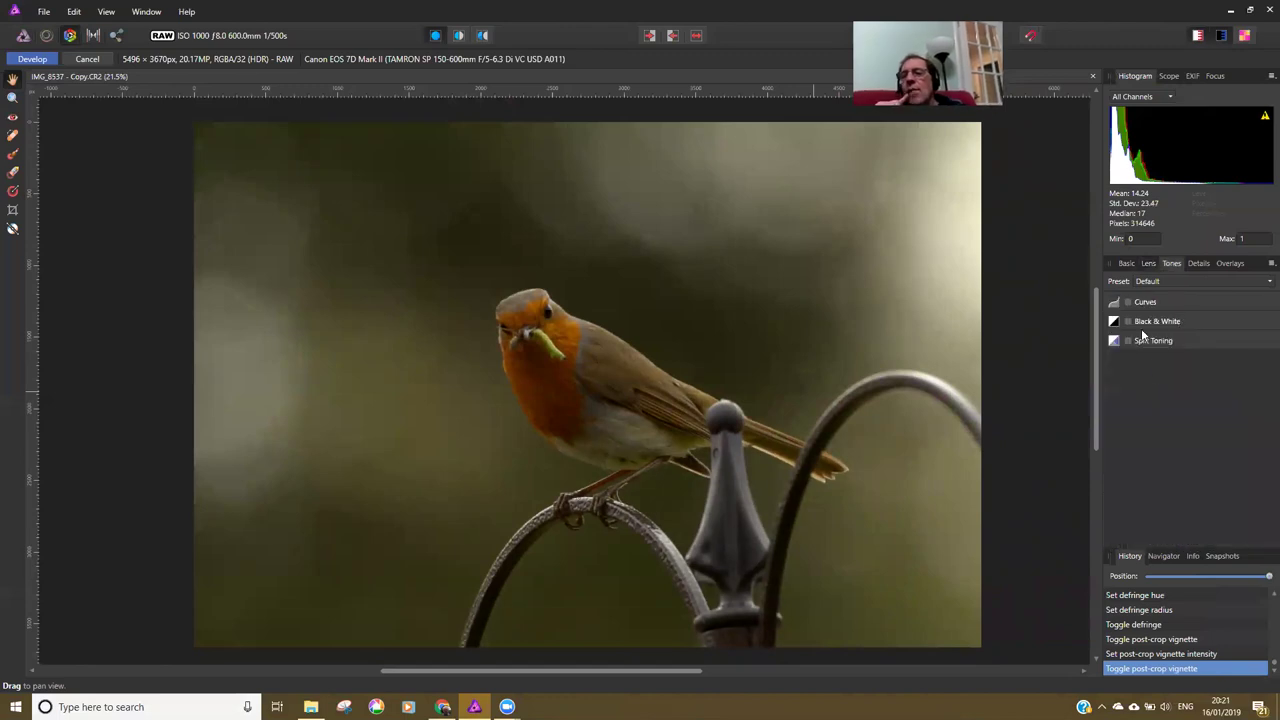
pyautogui.click(1128, 301)
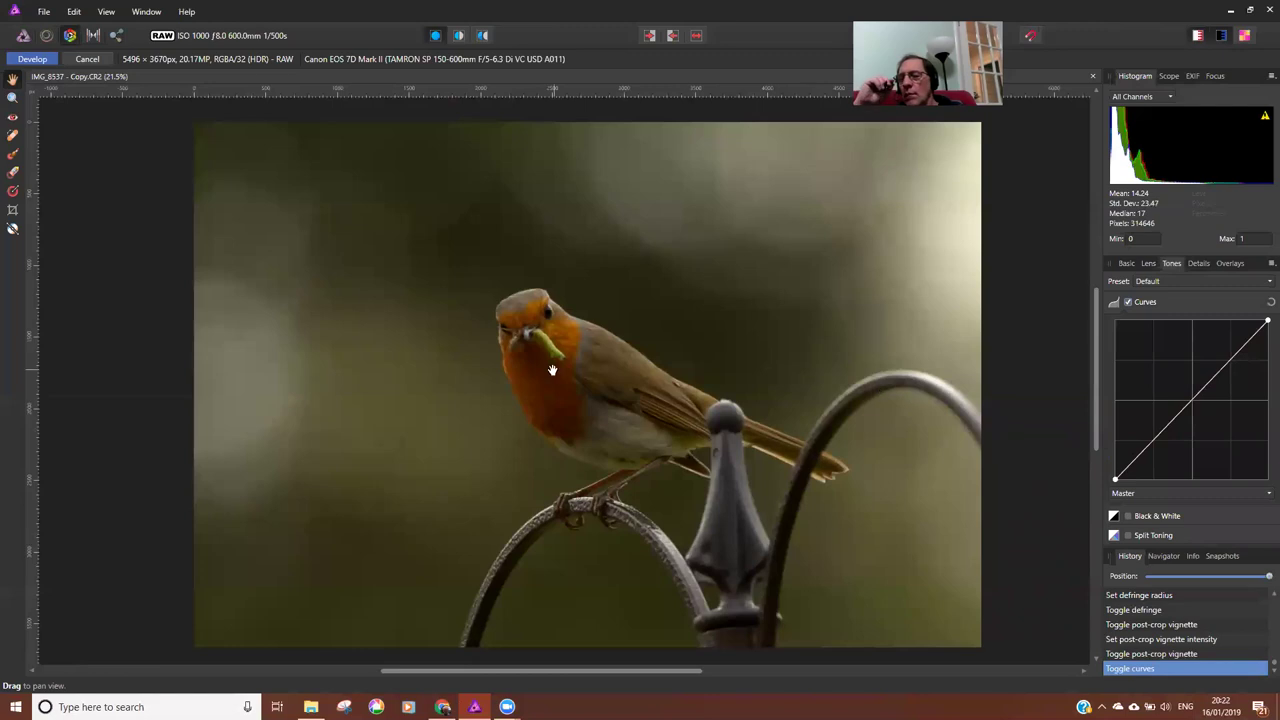
pyautogui.moveTo(564, 380)
pyautogui.mouseDown()
pyautogui.moveTo(532, 354)
pyautogui.moveTo(549, 366)
pyautogui.mouseUp()
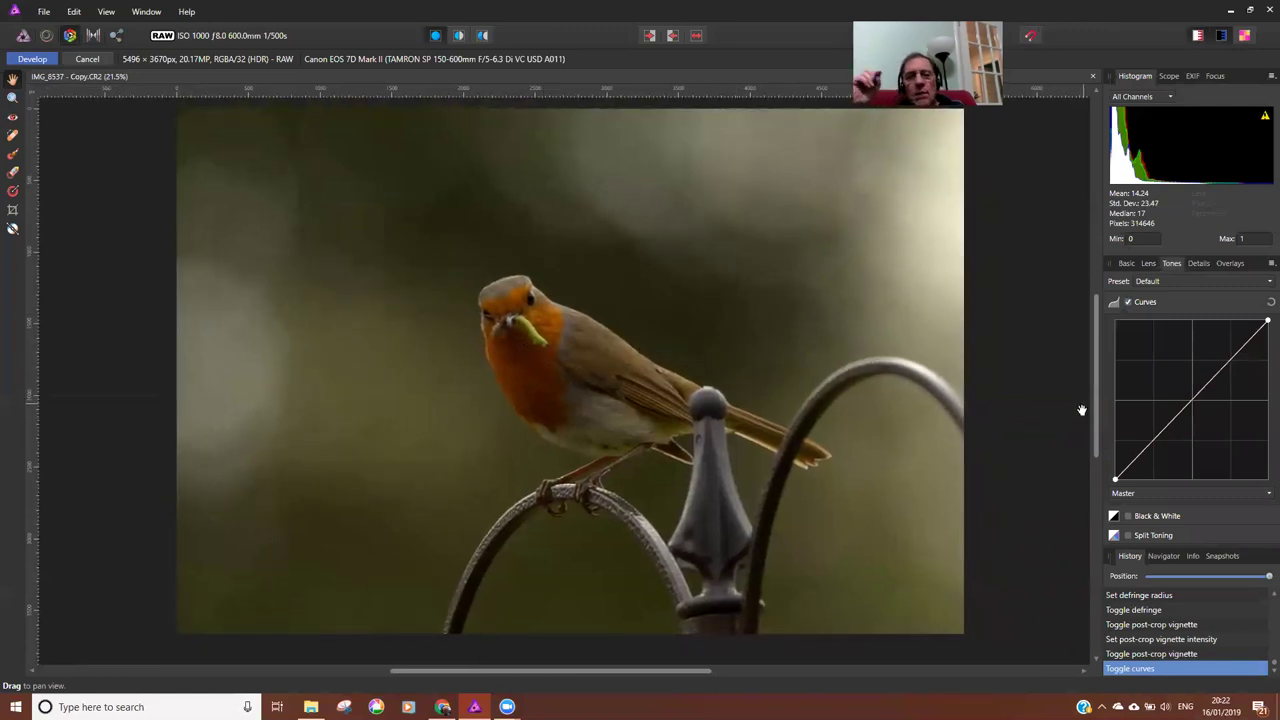
pyautogui.moveTo(1138, 456); pyautogui.dragTo(1149, 460)
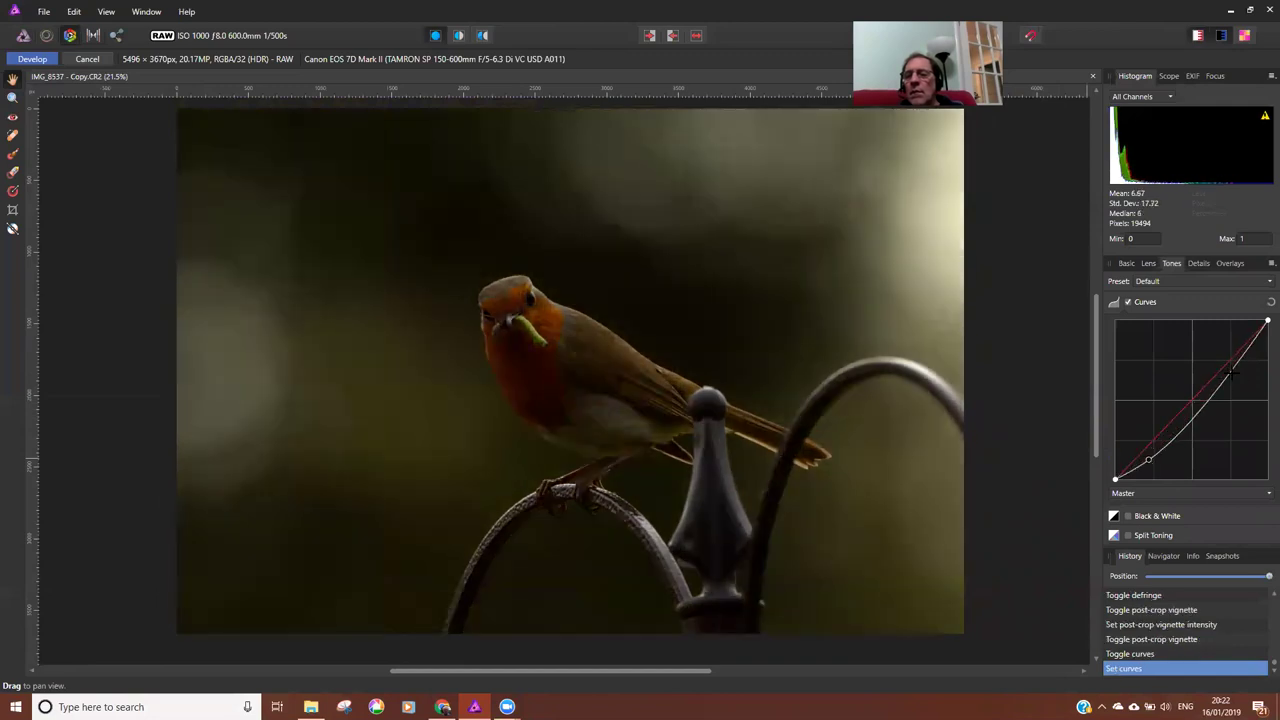
pyautogui.moveTo(1230, 372); pyautogui.dragTo(1217, 359)
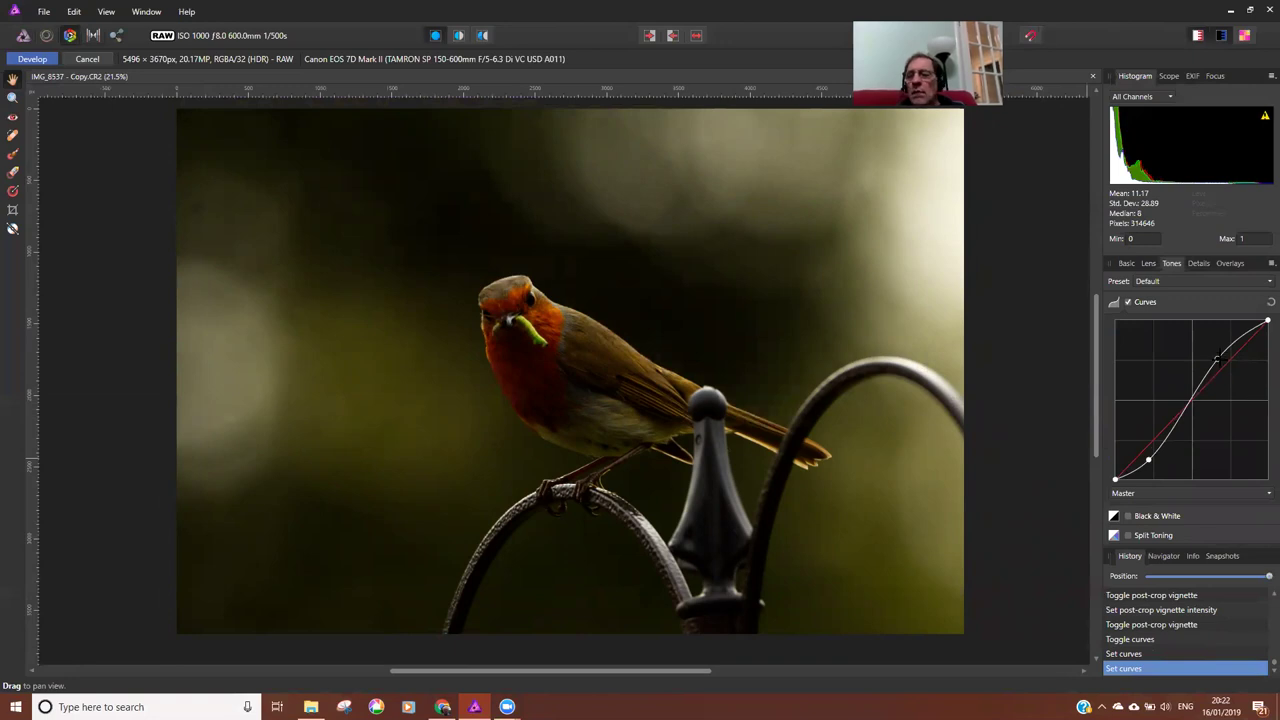
# Reset the curve and shape a gentle S-curve with slightly darker shadows
pyautogui.click(1268, 303)
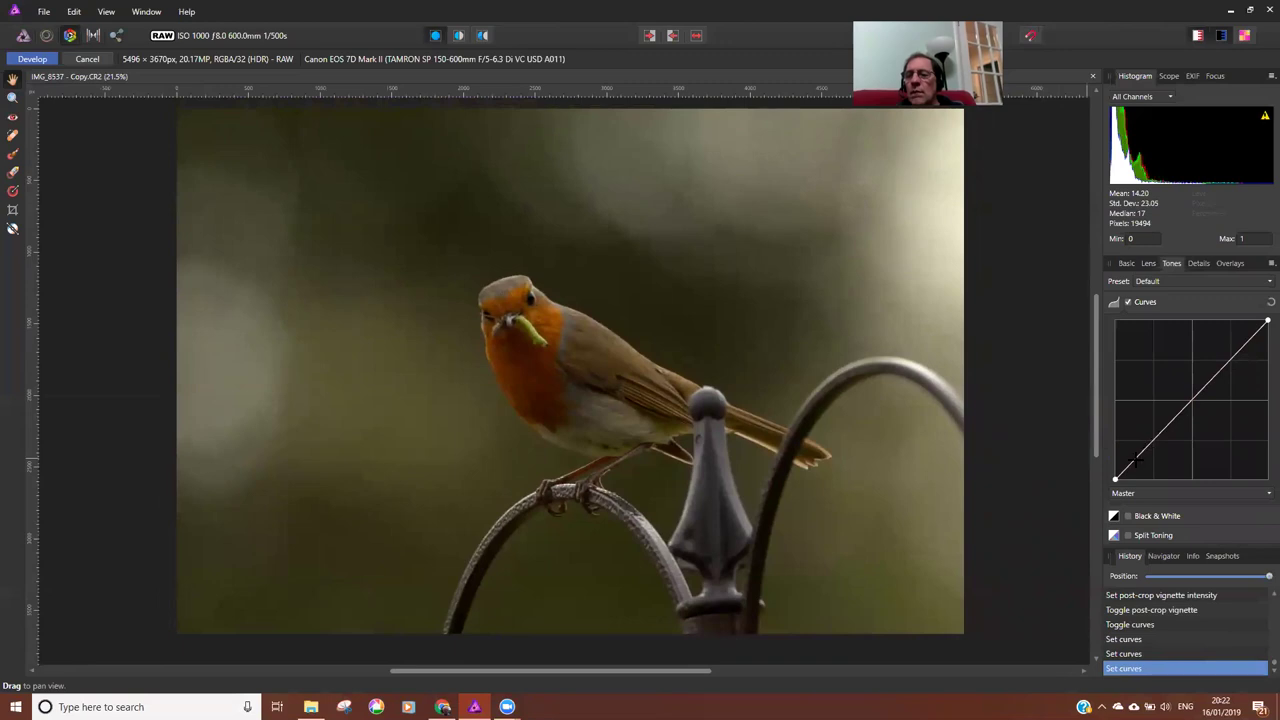
pyautogui.moveTo(1134, 462); pyautogui.dragTo(1132, 479)
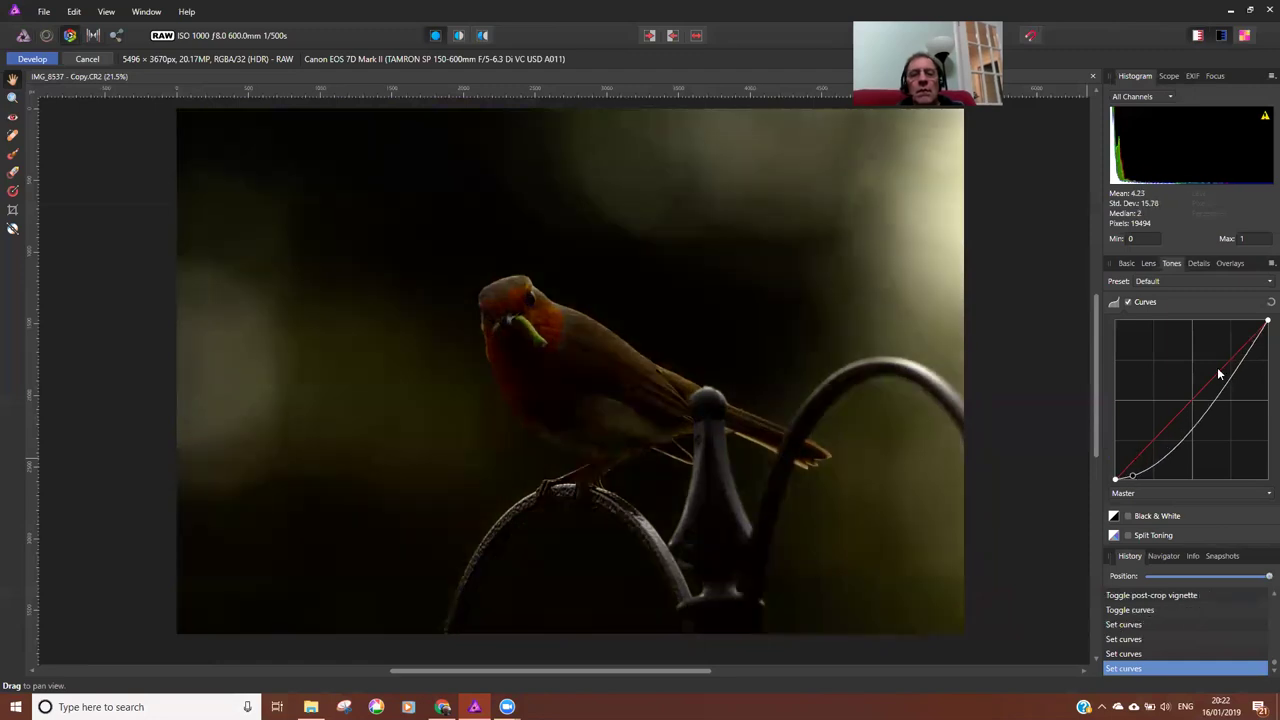
pyautogui.moveTo(1229, 366); pyautogui.dragTo(1191, 343)
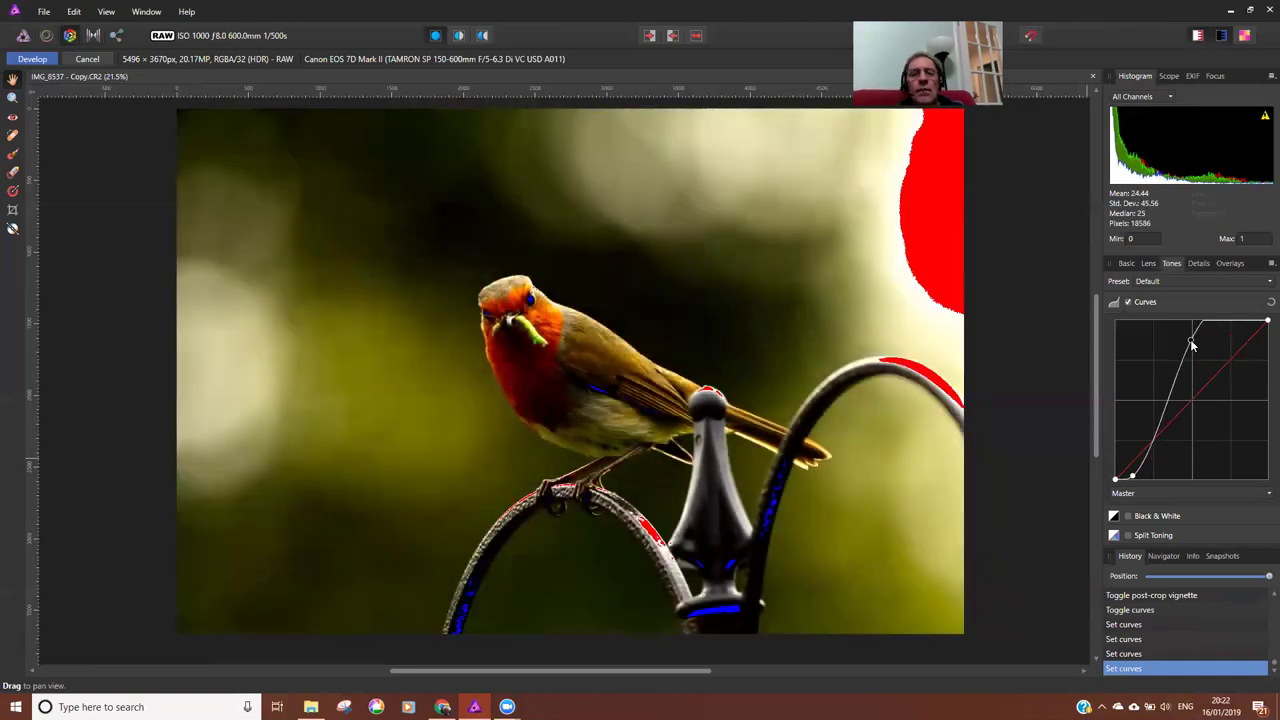
pyautogui.moveTo(1190, 340); pyautogui.dragTo(1210, 360)
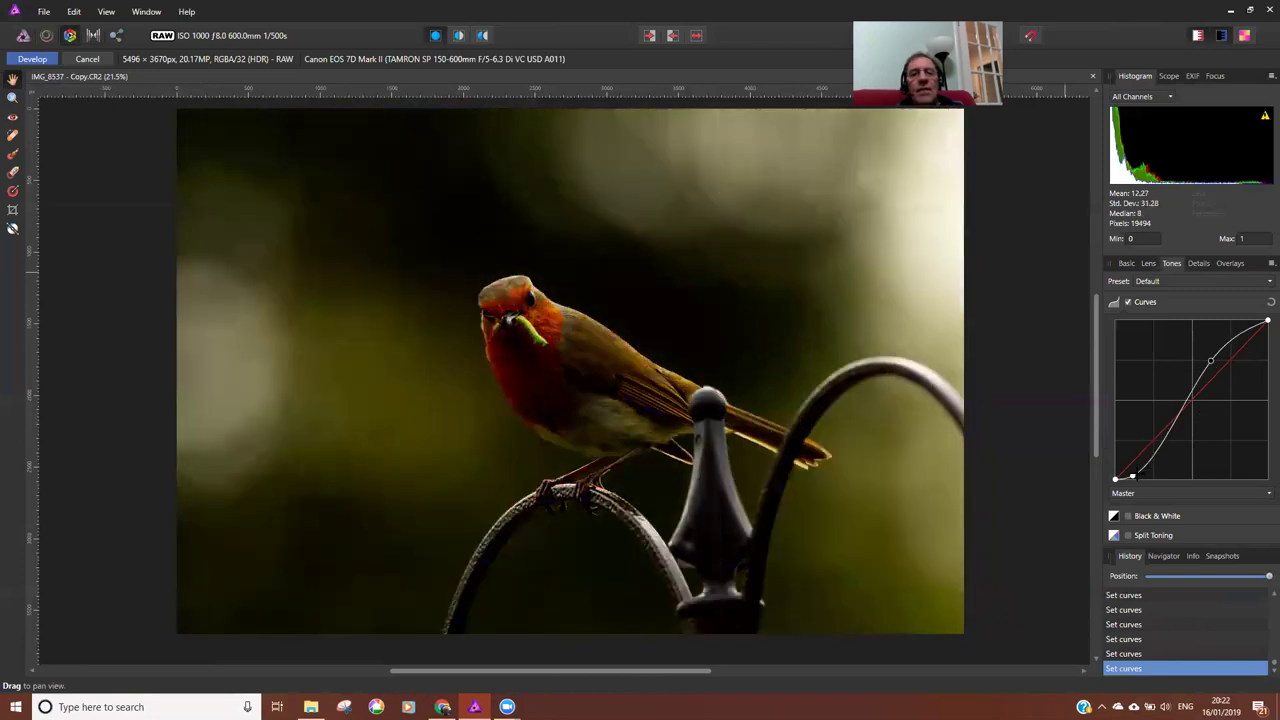
pyautogui.moveTo(1131, 477); pyautogui.dragTo(1145, 457)
pyautogui.moveTo(1210, 360); pyautogui.dragTo(1217, 372)
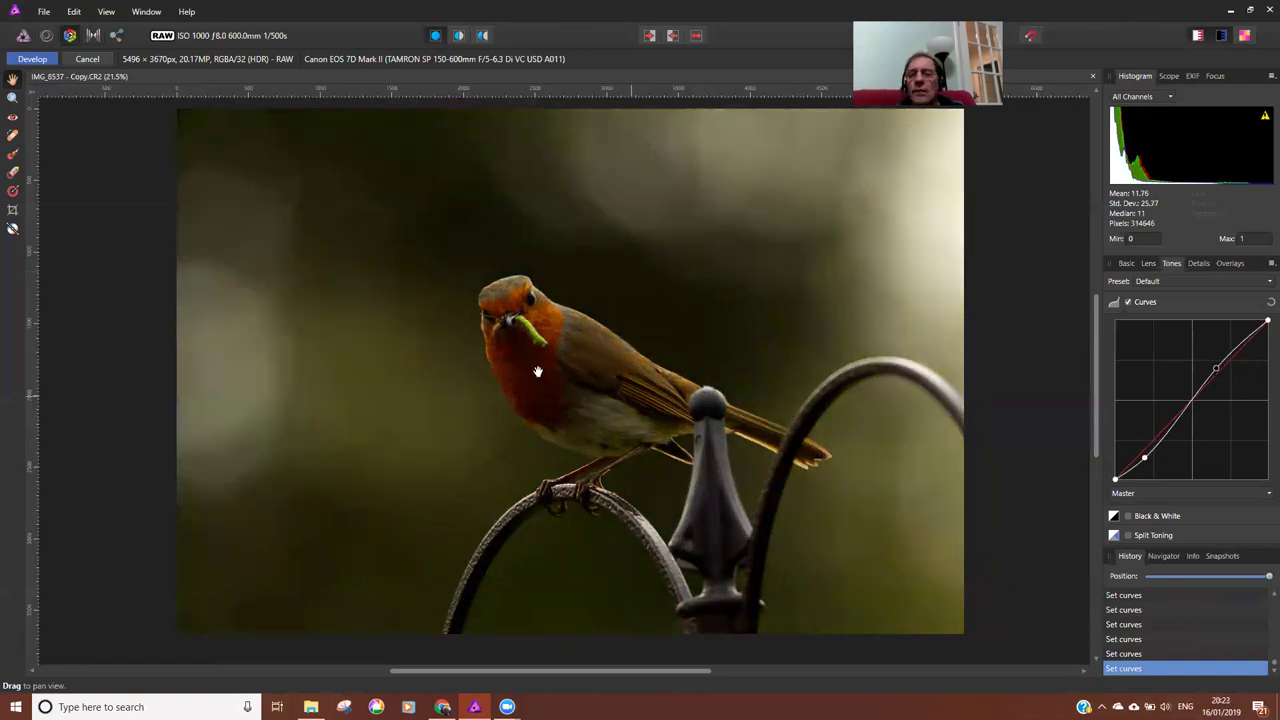
pyautogui.scroll(1, 556, 353)
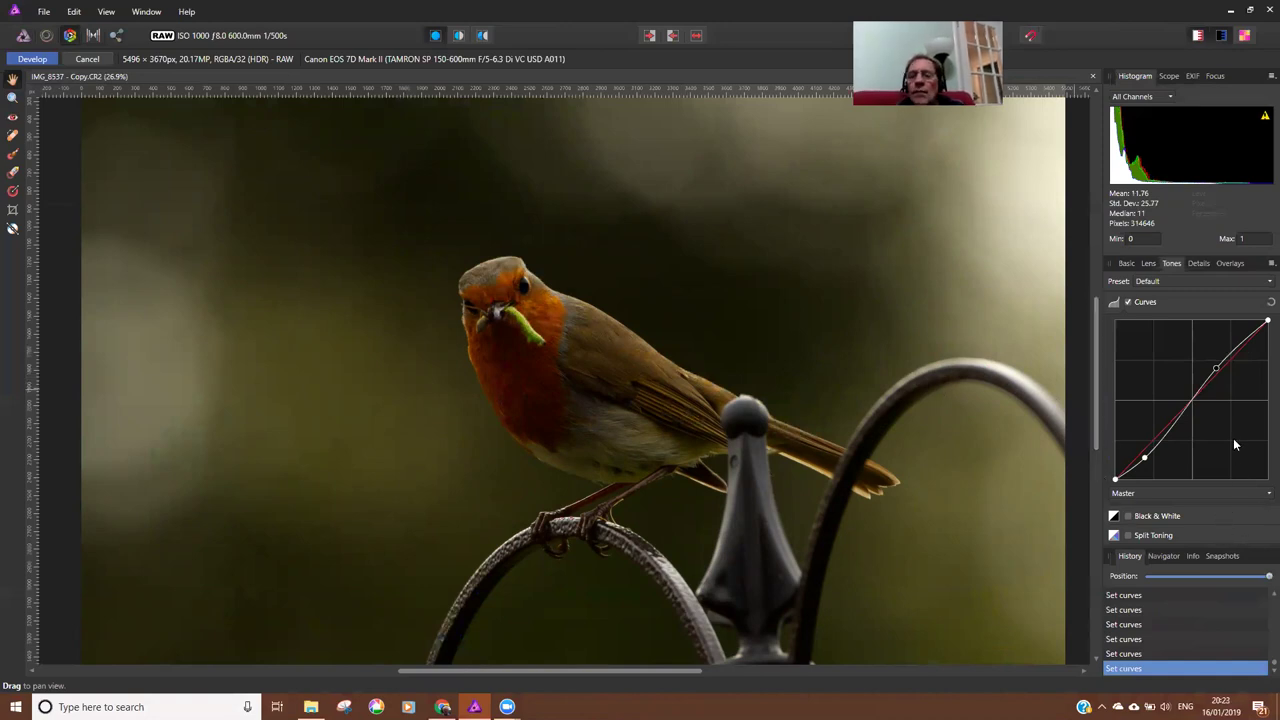
# Switch the robin photo to Black & White
pyautogui.click(1128, 517)
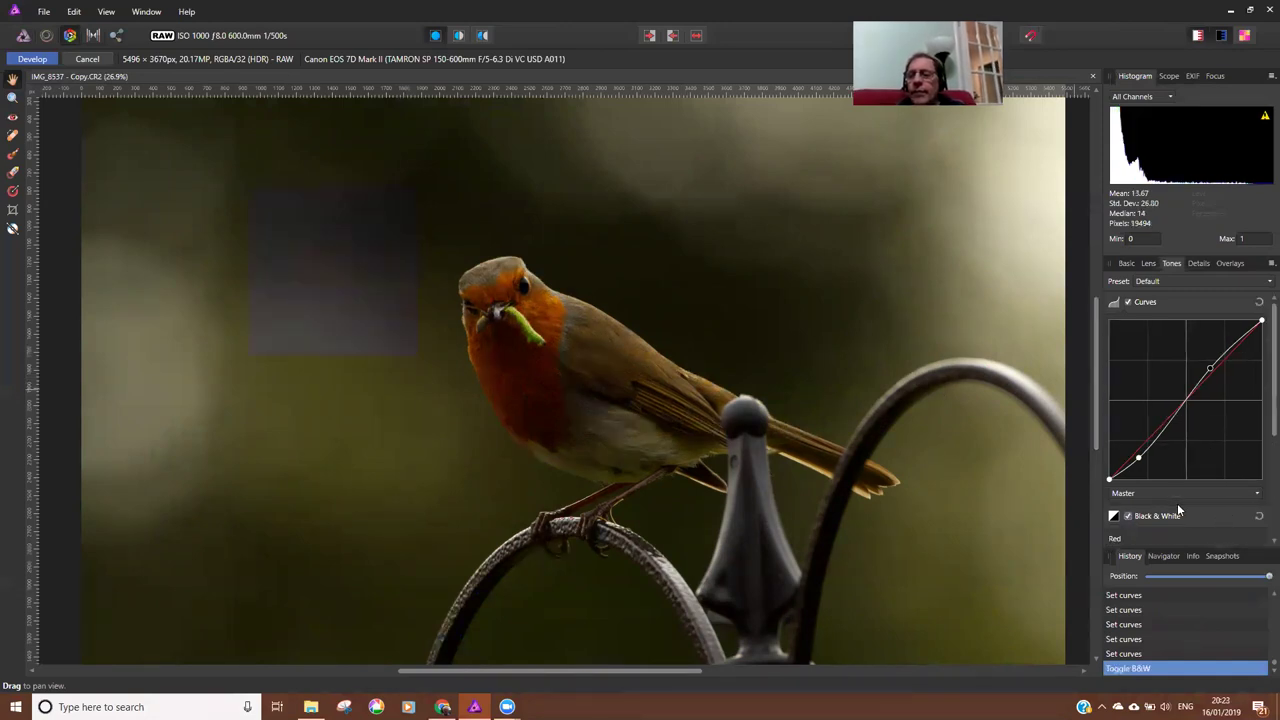
pyautogui.scroll(-3, 1168, 488)
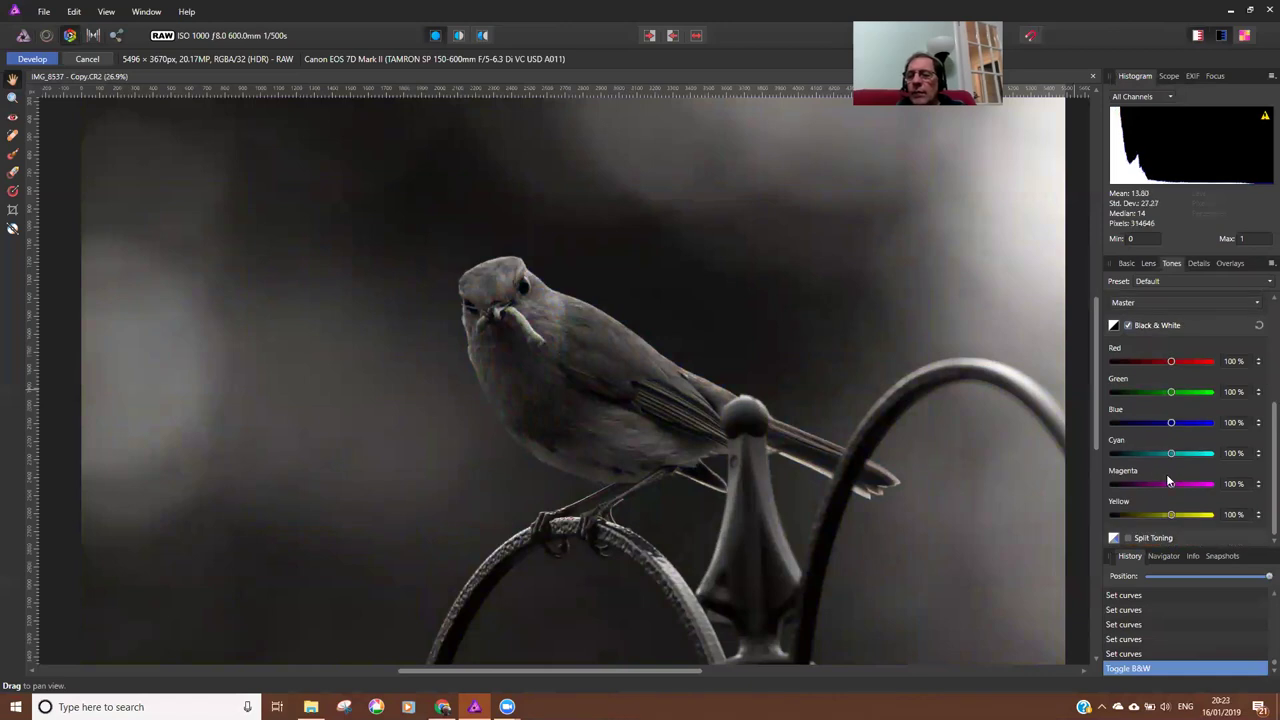
pyautogui.scroll(3, 1161, 460)
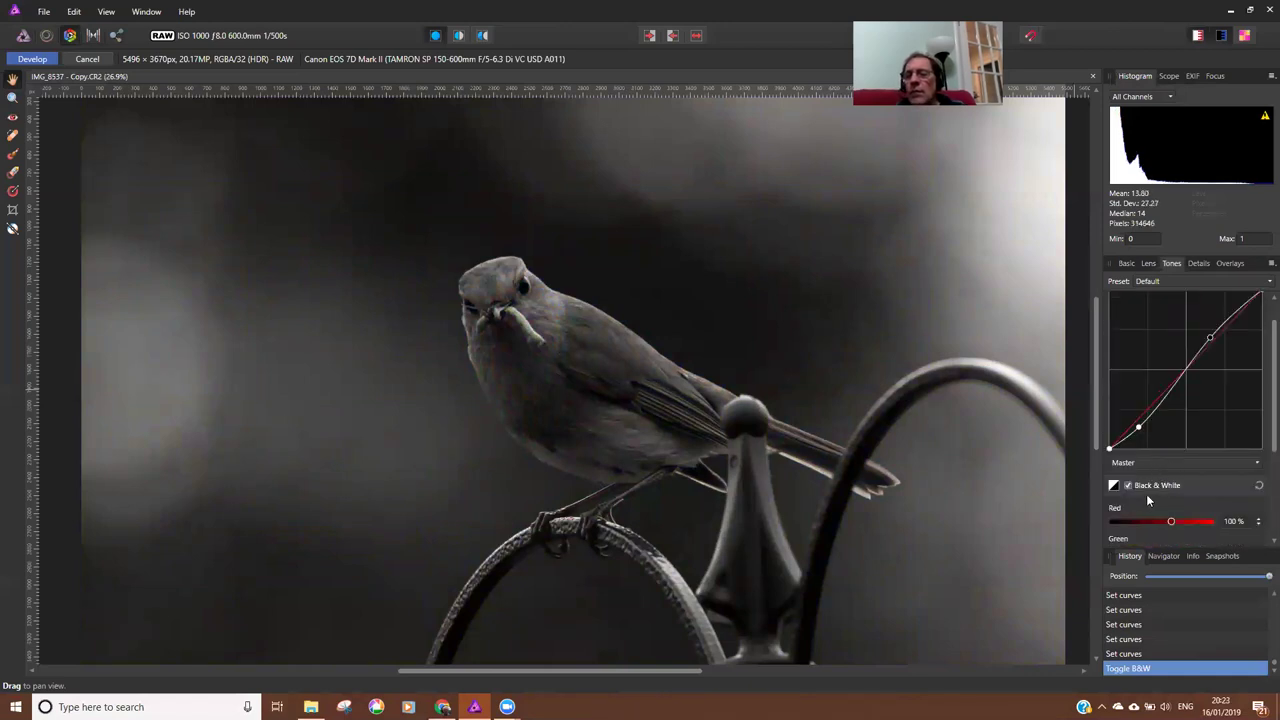
pyautogui.scroll(-1, 1152, 505)
pyautogui.scroll(-4, 1152, 505)
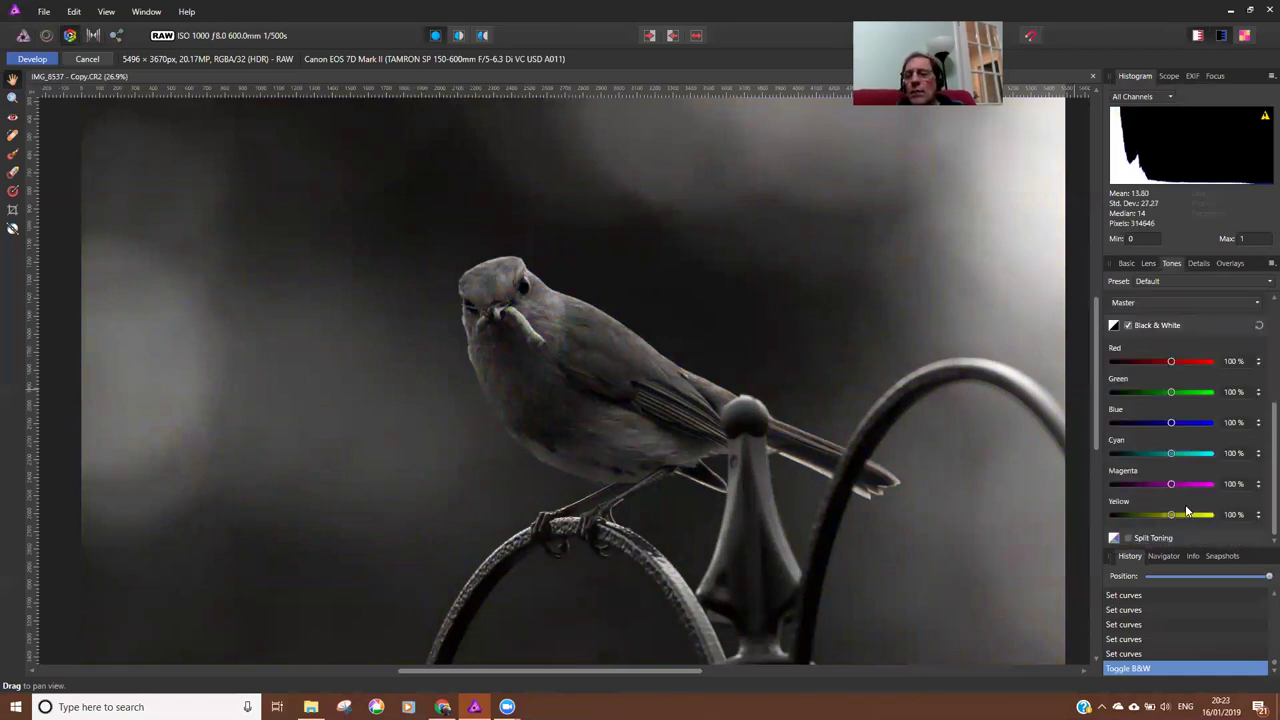
pyautogui.scroll(3, 1150, 431)
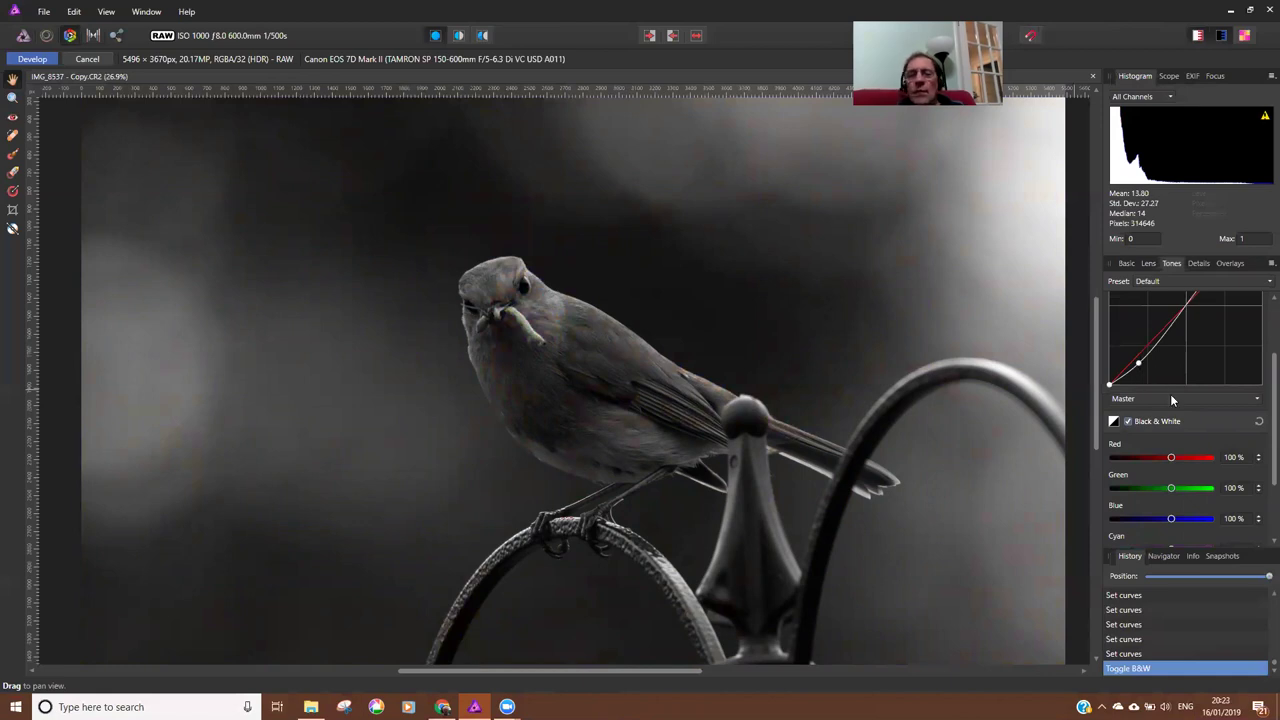
pyautogui.scroll(-2, 1170, 394)
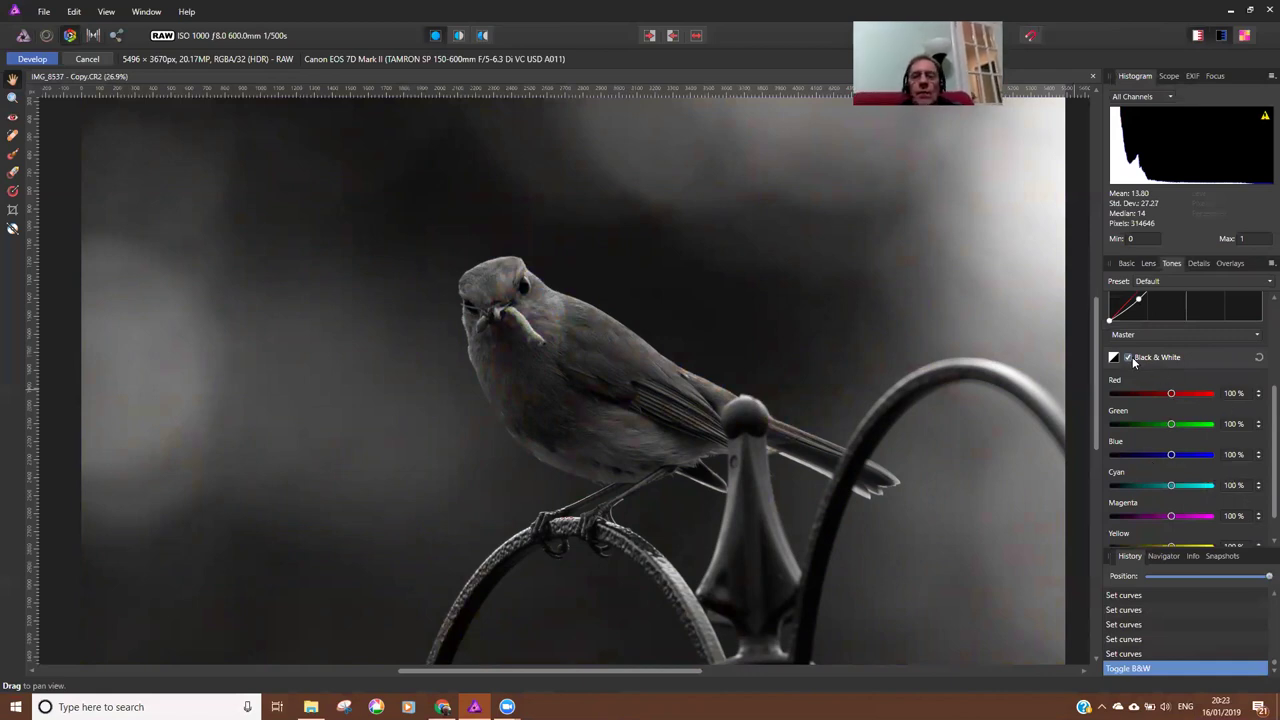
# Set the mono mix to Blue 110 %, Red -30 % and Magenta 99 %
pyautogui.moveTo(1171, 455); pyautogui.dragTo(1145, 454)
pyautogui.click(1175, 454)
pyautogui.moveTo(1171, 393); pyautogui.dragTo(1137, 402)
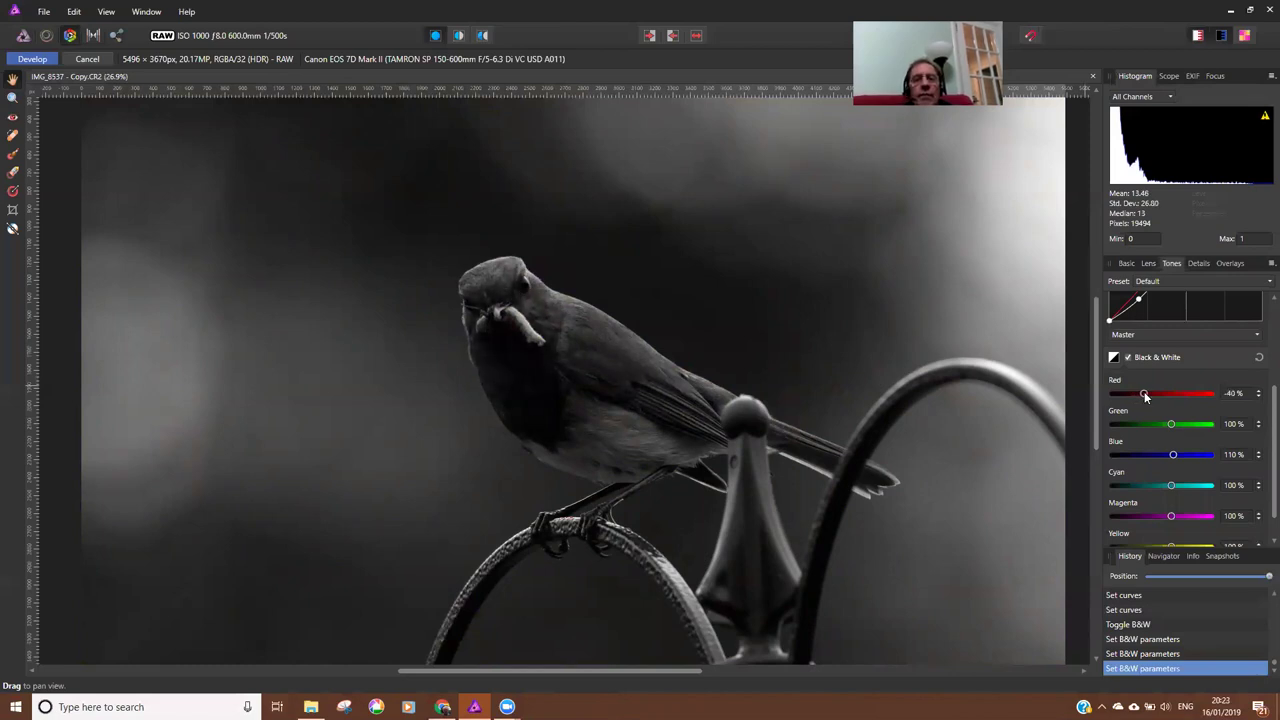
pyautogui.moveTo(1145, 397); pyautogui.dragTo(1147, 397)
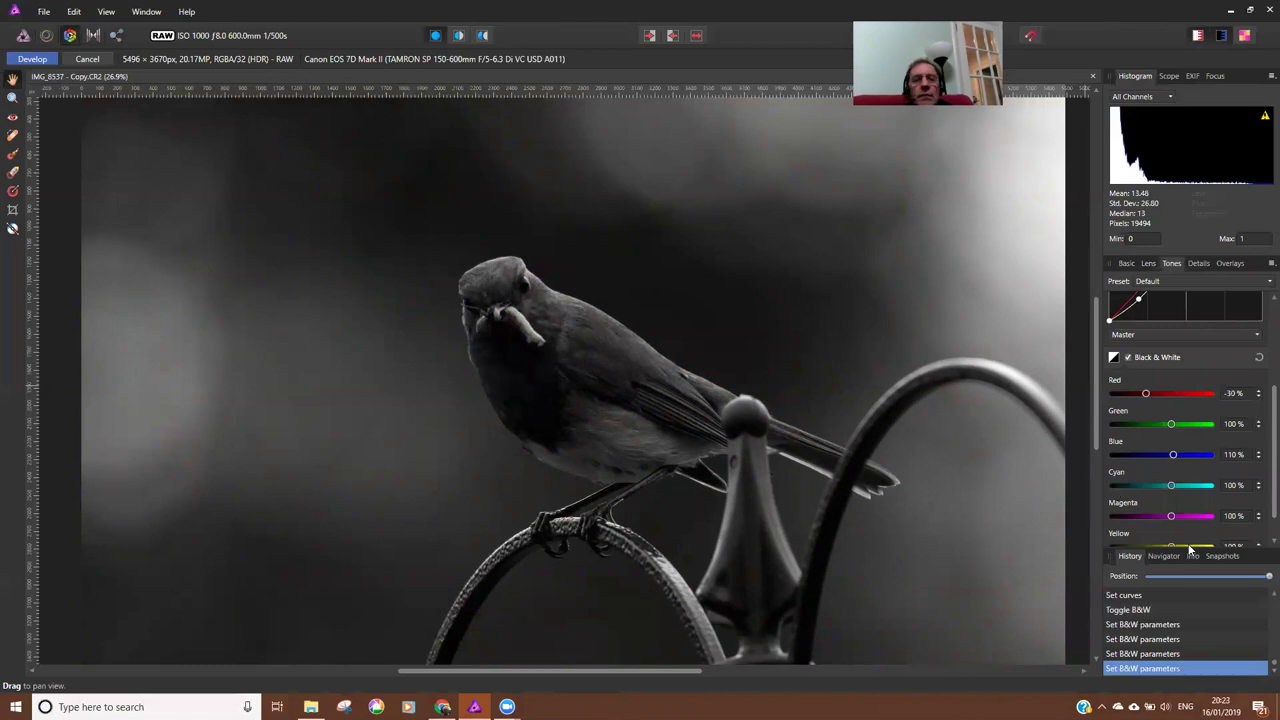
pyautogui.moveTo(1171, 521)
pyautogui.mouseDown()
pyautogui.moveTo(1186, 521)
pyautogui.moveTo(1134, 521)
pyautogui.moveTo(1172, 521)
pyautogui.mouseUp()
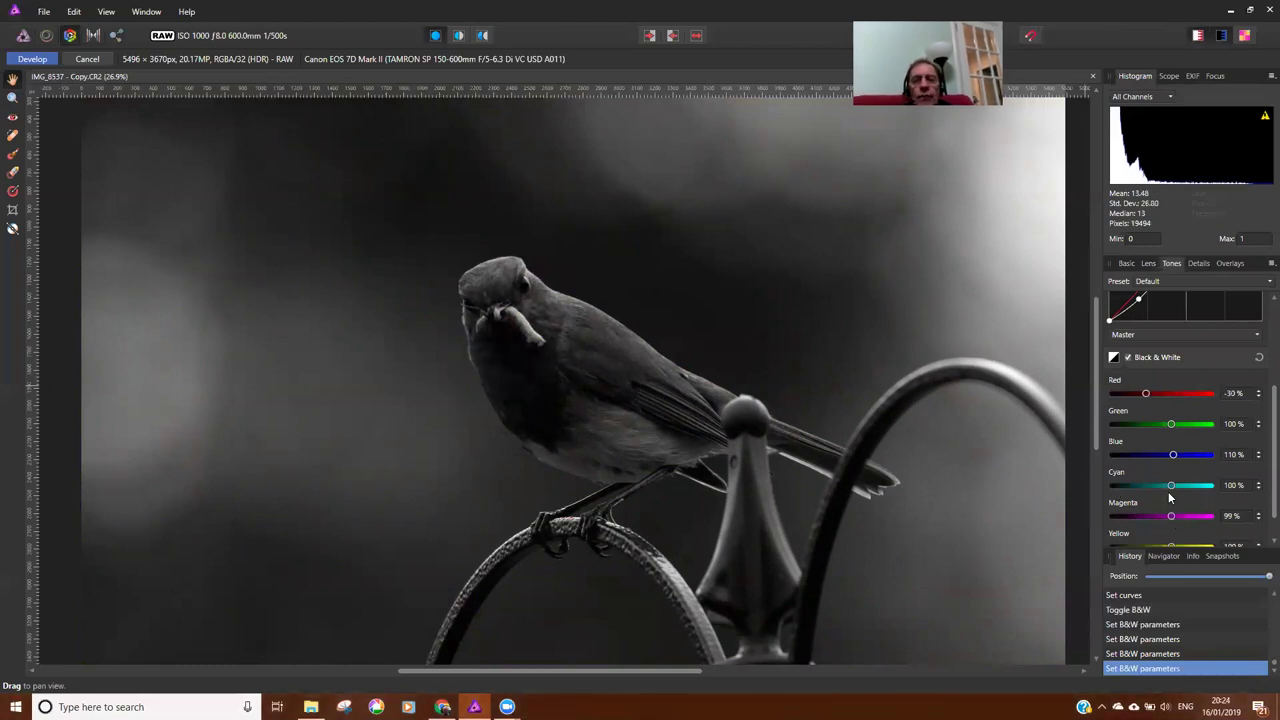
pyautogui.scroll(-1, 1170, 497)
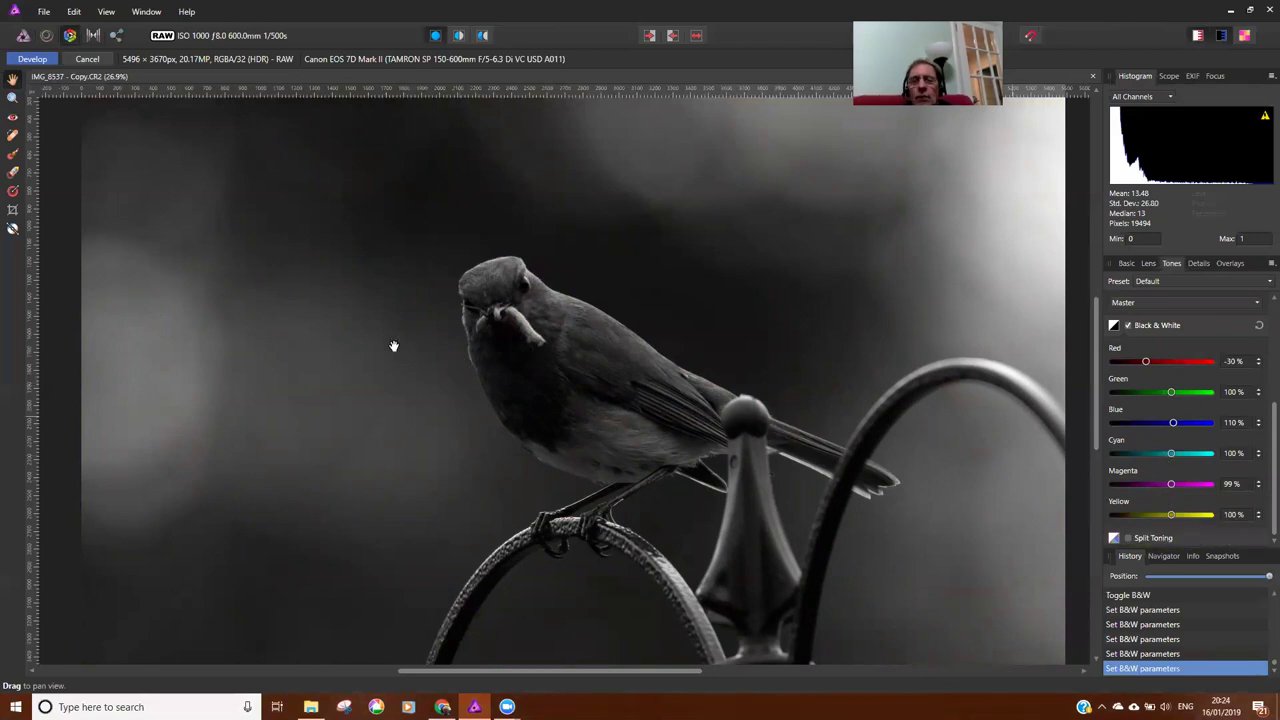
pyautogui.scroll(1, 1120, 400)
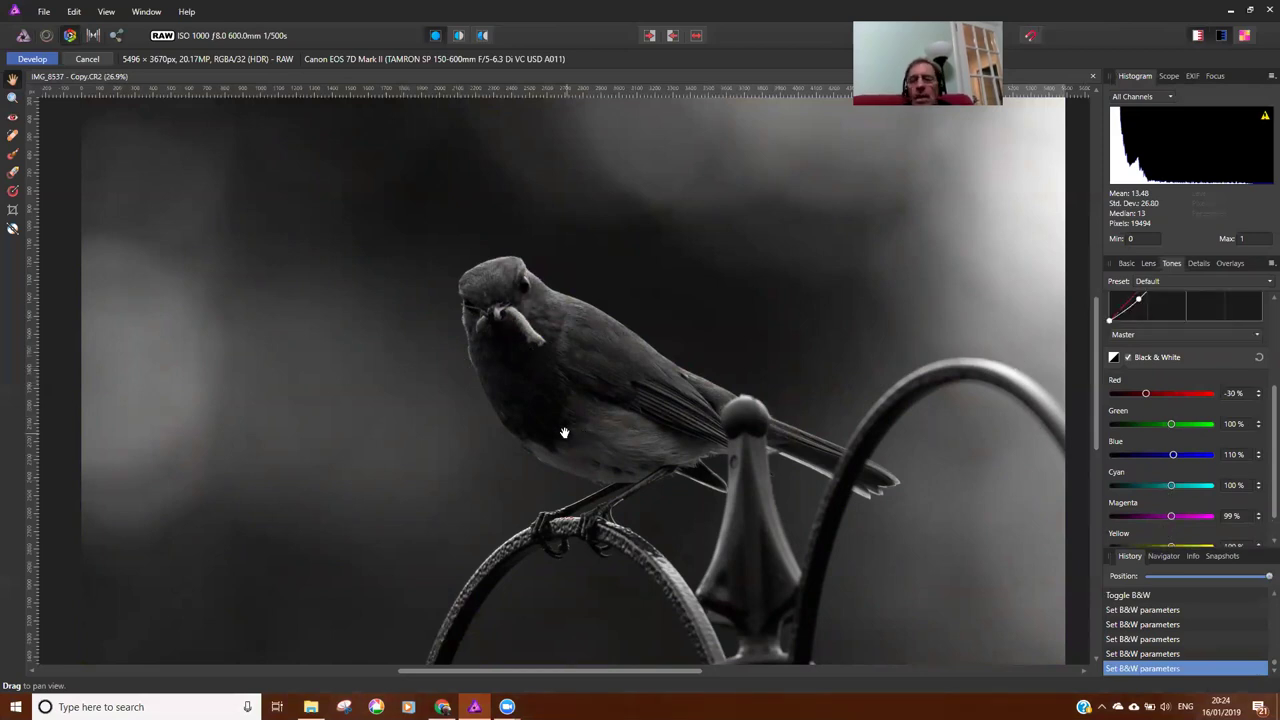
pyautogui.scroll(3, 1157, 420)
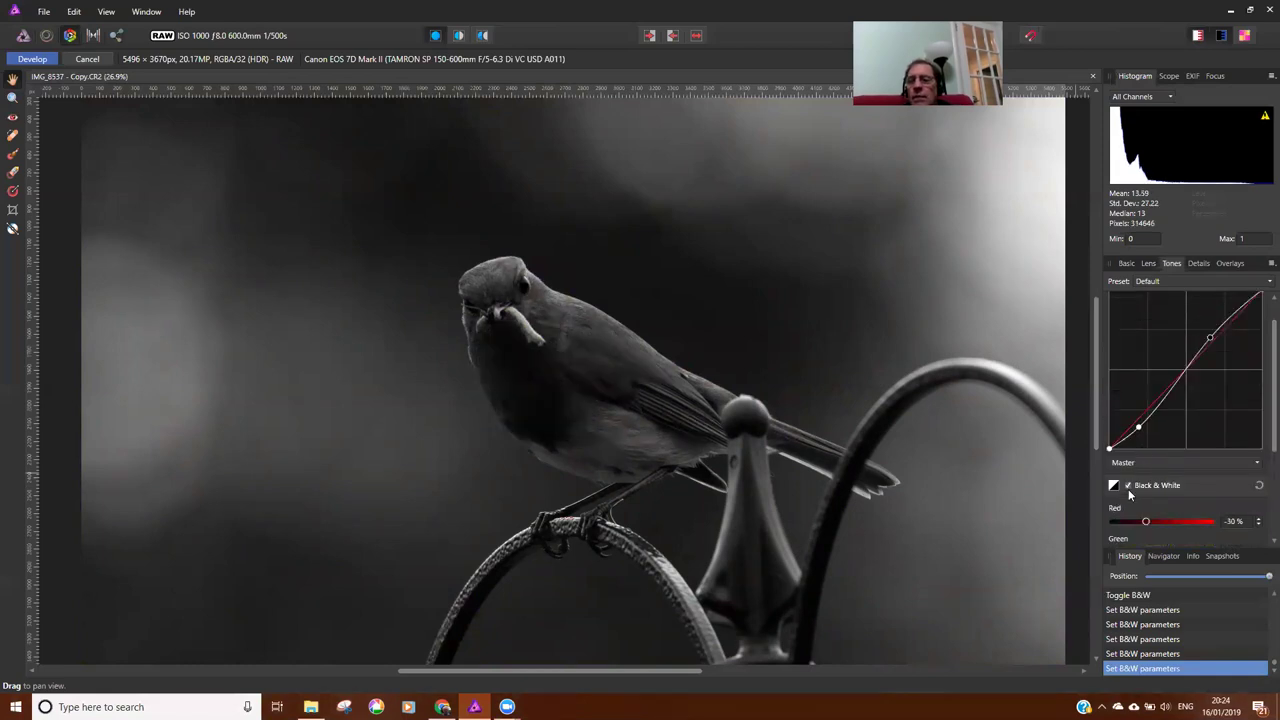
# Turn off Black & White and try Split Toning hue and saturation for highlights and shadows
pyautogui.click(1127, 486)
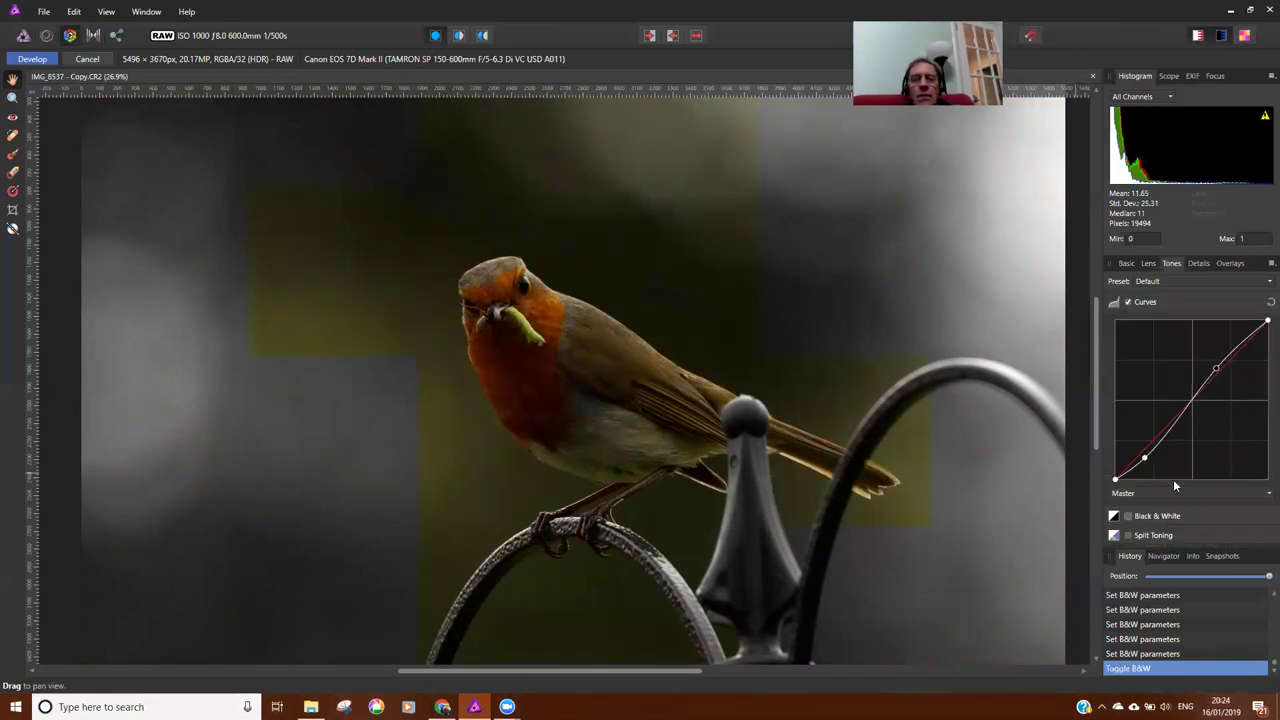
pyautogui.click(1159, 534)
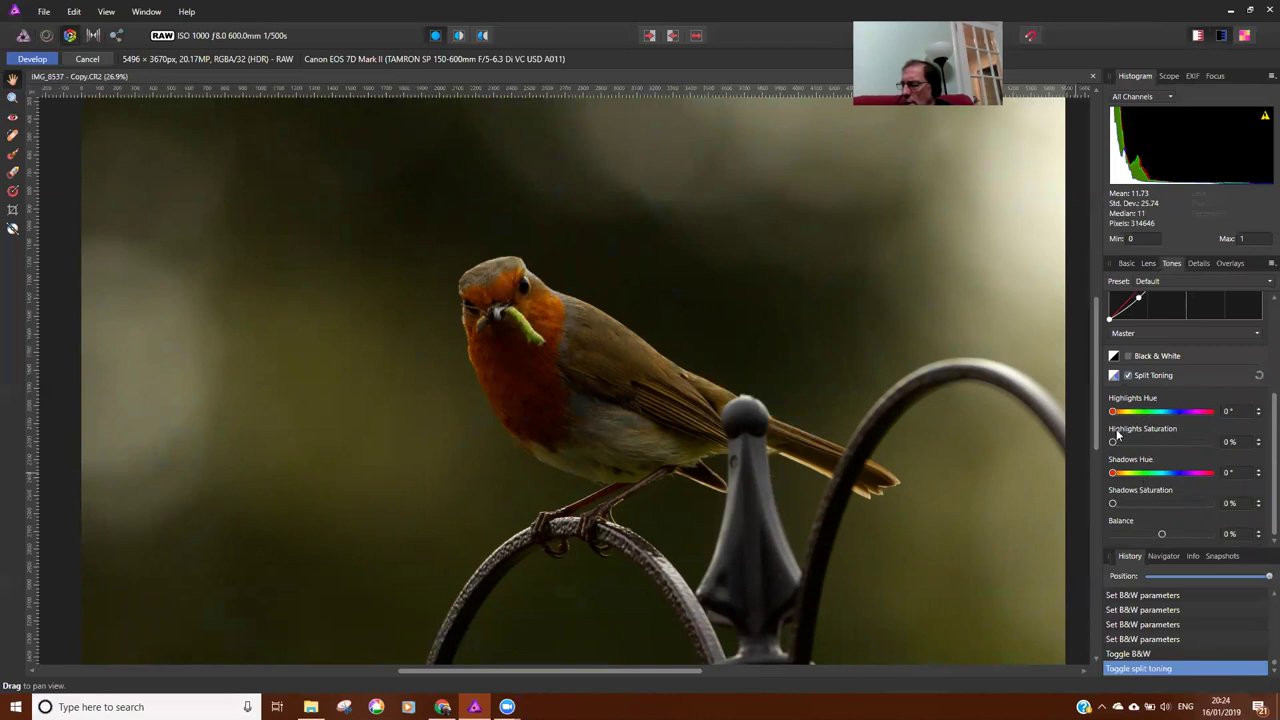
pyautogui.moveTo(1114, 414); pyautogui.dragTo(1185, 414)
pyautogui.moveTo(1113, 442); pyautogui.dragTo(1178, 443)
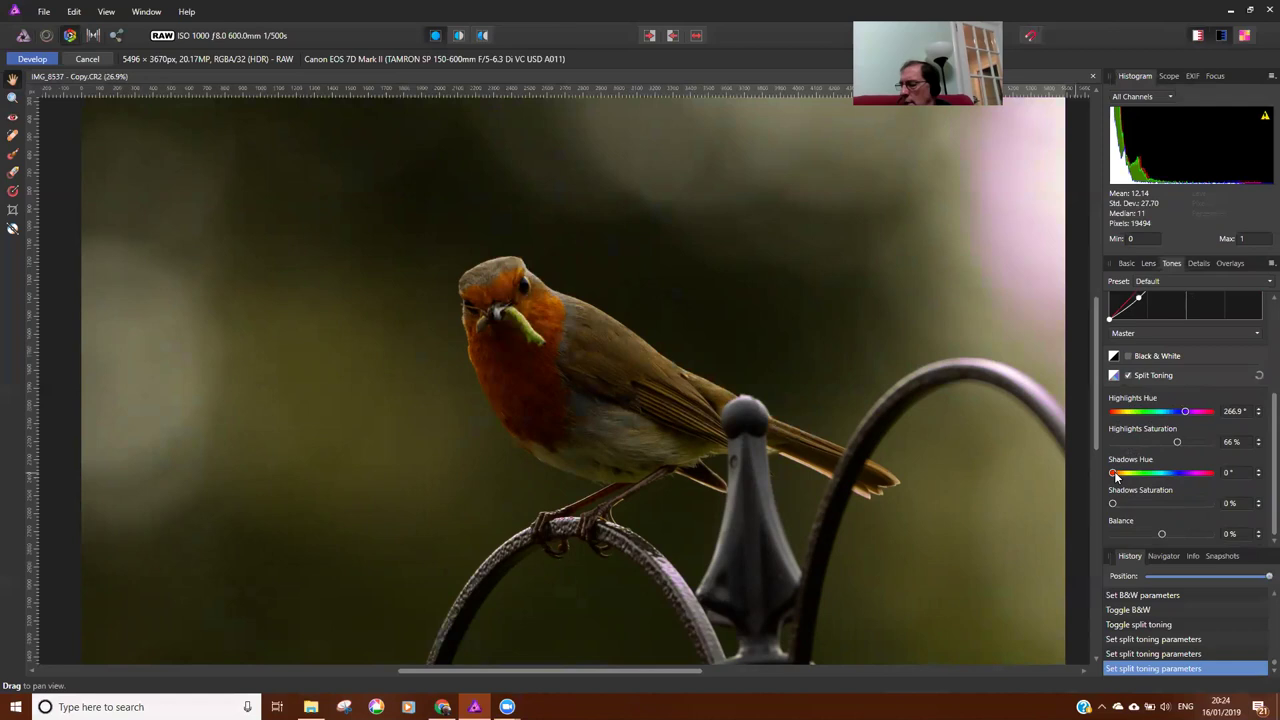
pyautogui.moveTo(1115, 476)
pyautogui.mouseDown()
pyautogui.moveTo(1154, 472)
pyautogui.moveTo(1138, 472)
pyautogui.mouseUp()
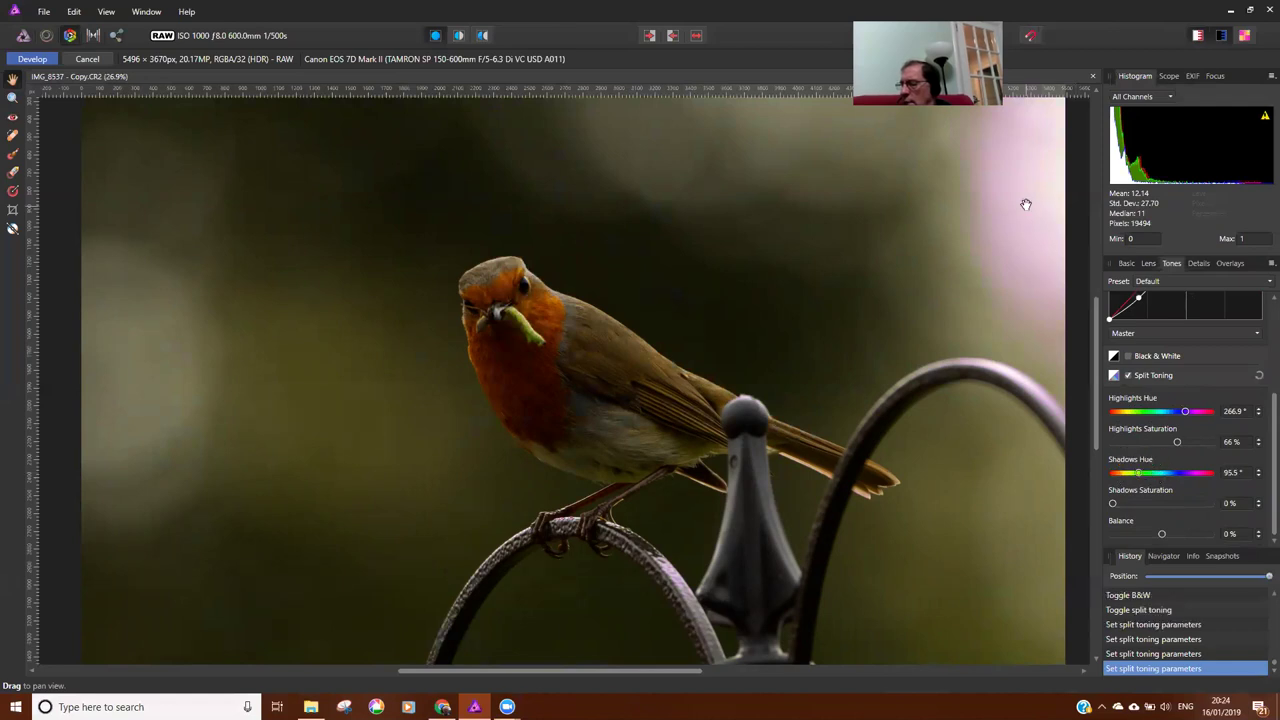
pyautogui.moveTo(1187, 411)
pyautogui.mouseDown()
pyautogui.moveTo(1207, 413)
pyautogui.moveTo(1165, 411)
pyautogui.mouseUp()
pyautogui.moveTo(1113, 503); pyautogui.dragTo(1141, 504)
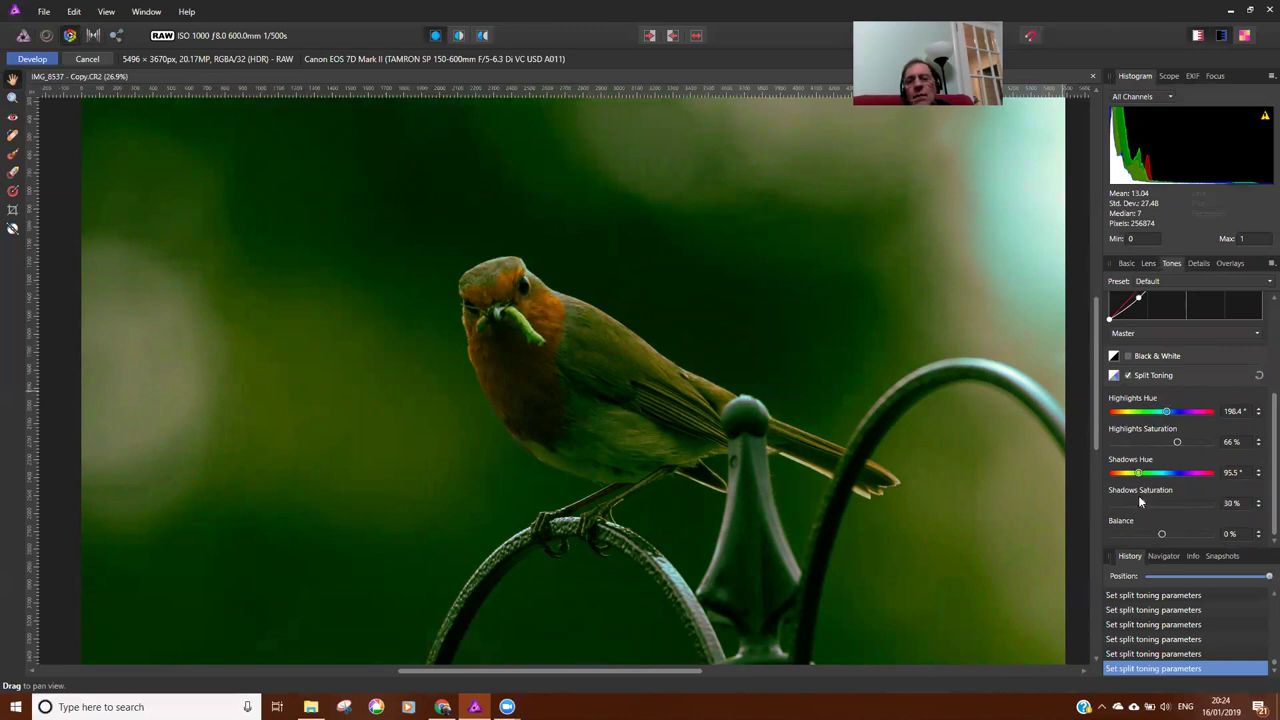
# Compare Split Toning on and off, leaving it switched off
pyautogui.click(1129, 376)
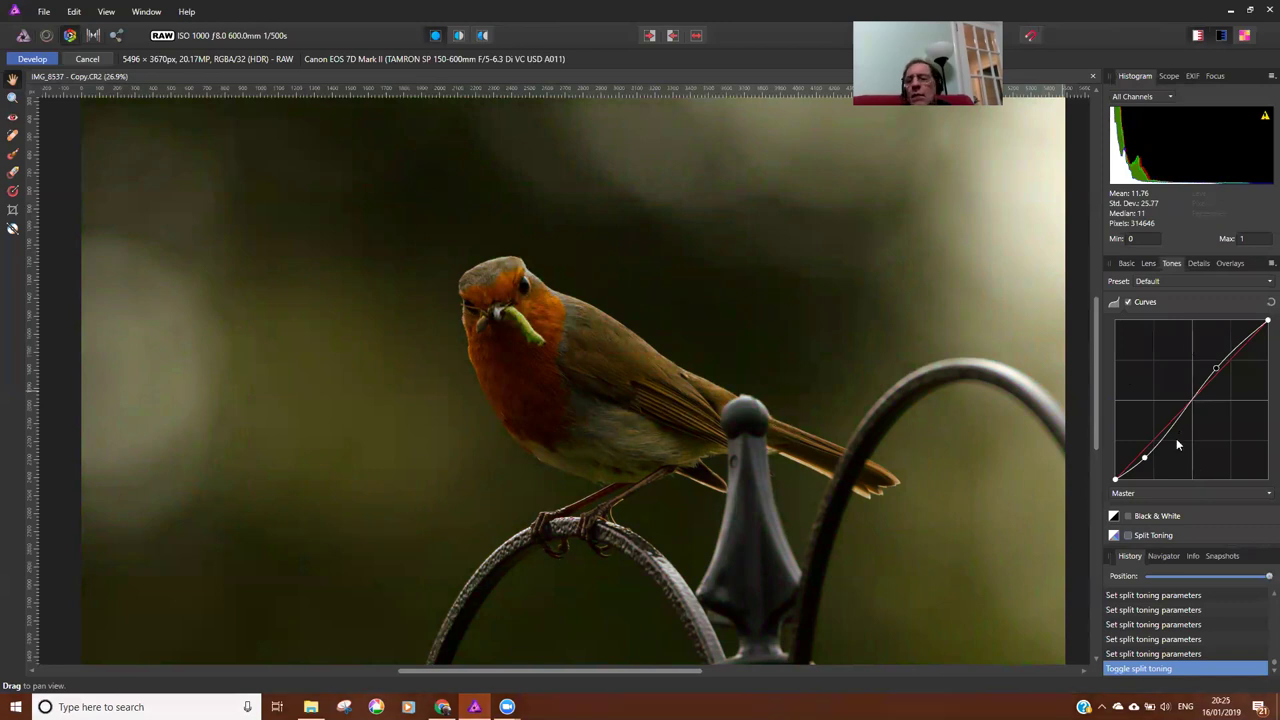
pyautogui.click(1129, 537)
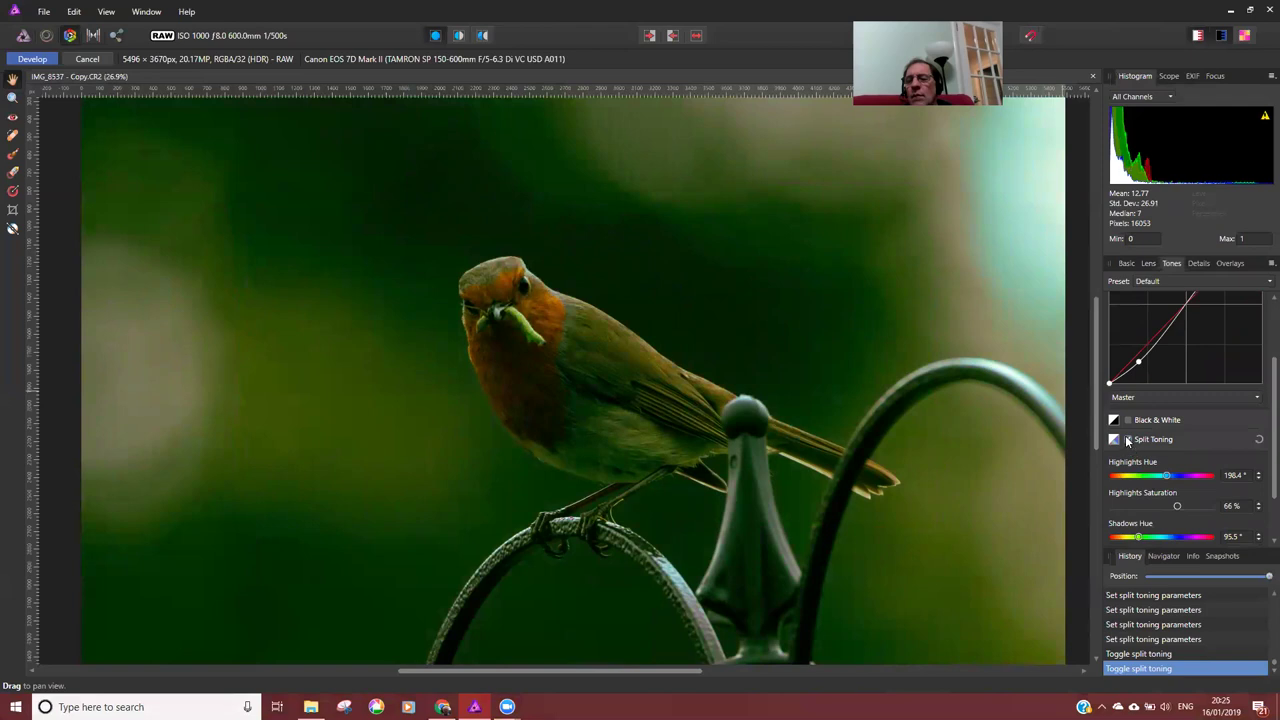
pyautogui.click(1129, 440)
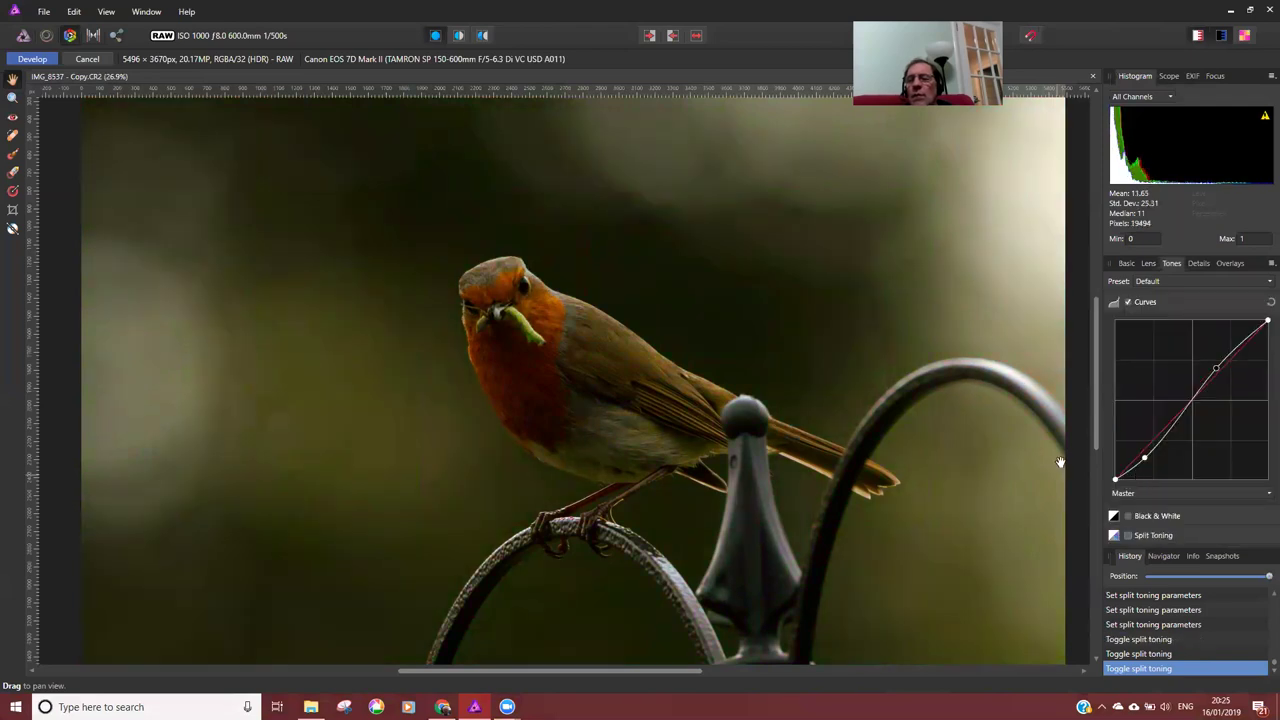
# Show the Details settings and set Noise Reduction Luminance to 0 %
pyautogui.click(1197, 263)
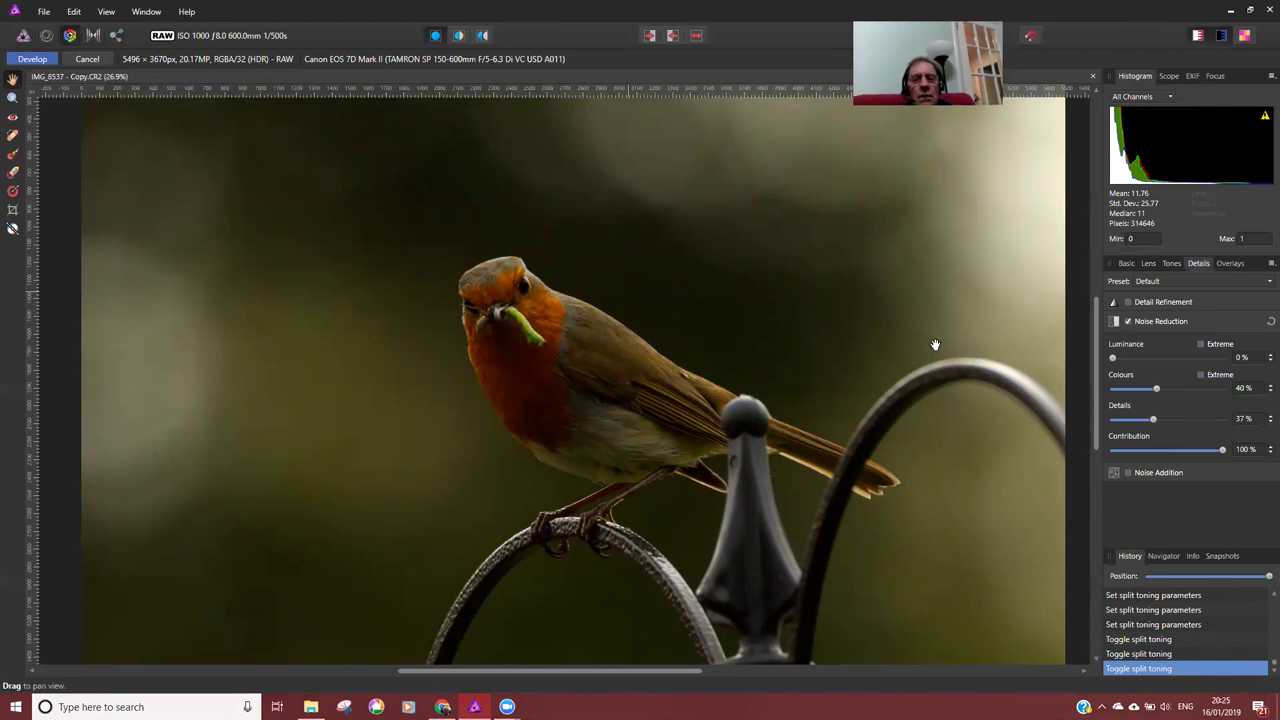
pyautogui.click(1112, 356)
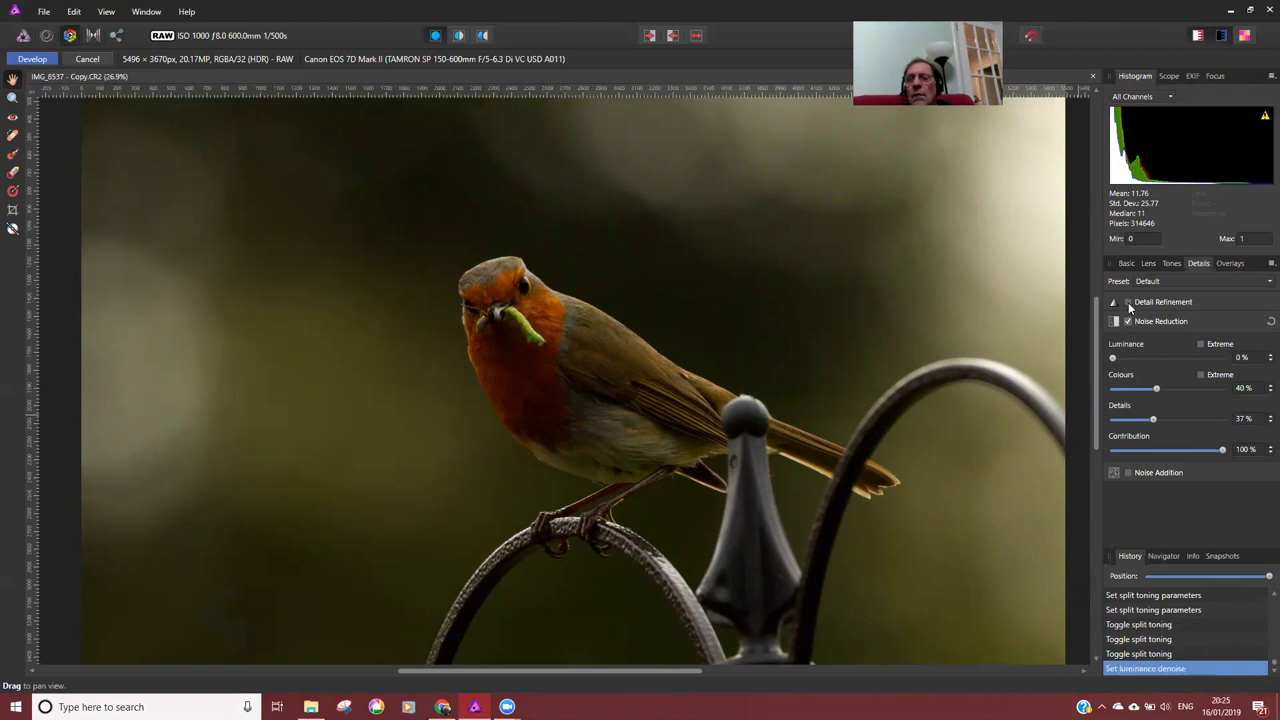
# Turn off Noise Reduction and enable Detail Refinement with Radius 24% and Amount 22%
pyautogui.click(1128, 321)
pyautogui.click(1128, 302)
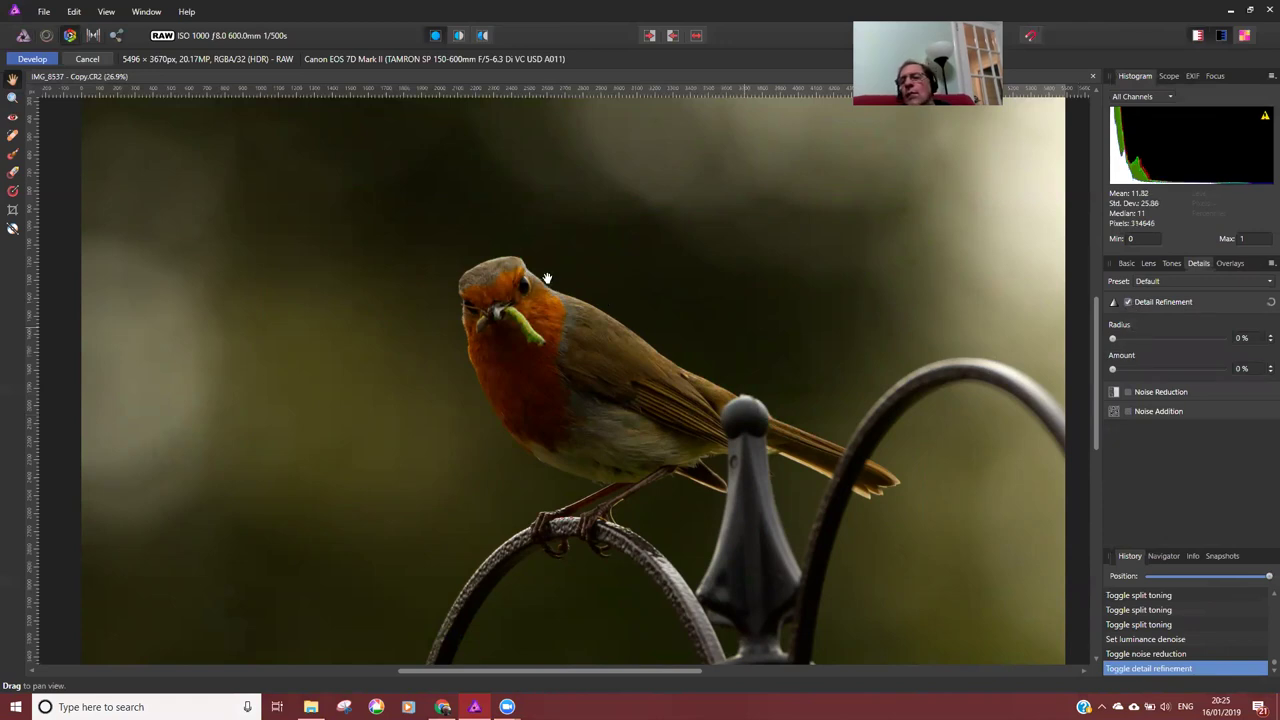
pyautogui.scroll(3, 533, 283)
pyautogui.scroll(4, 533, 289)
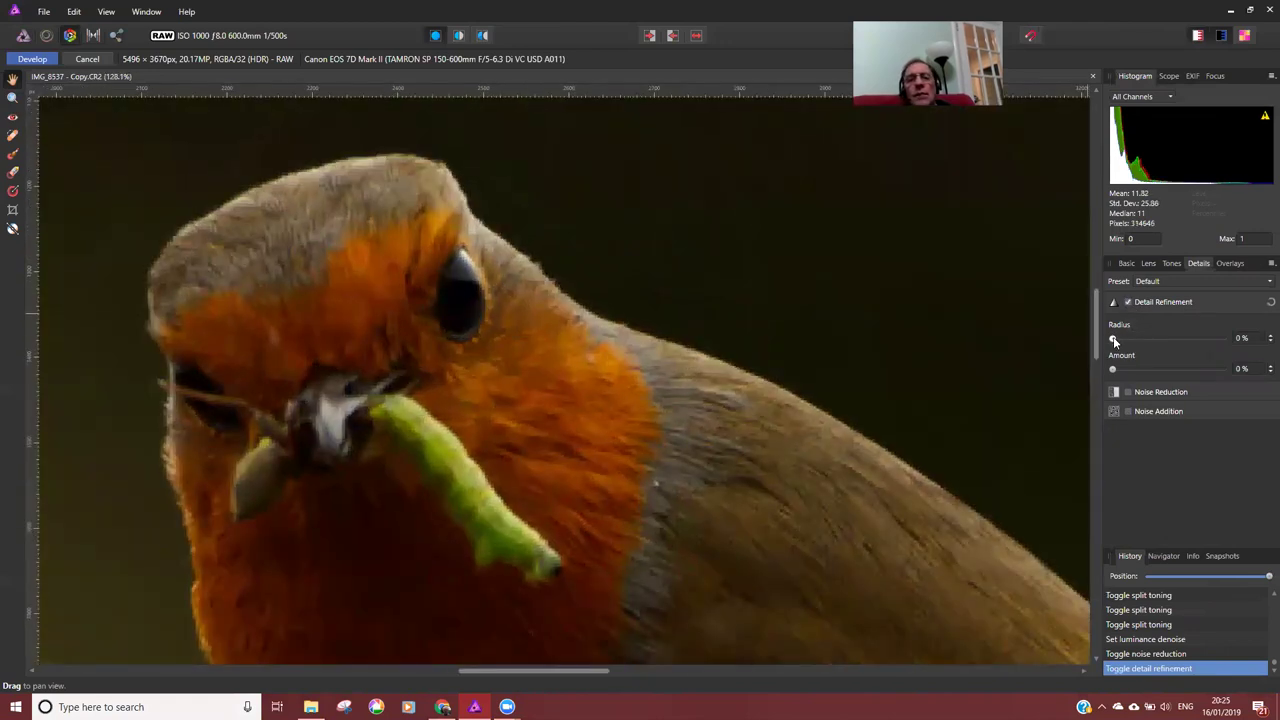
pyautogui.moveTo(1114, 340); pyautogui.dragTo(1180, 372)
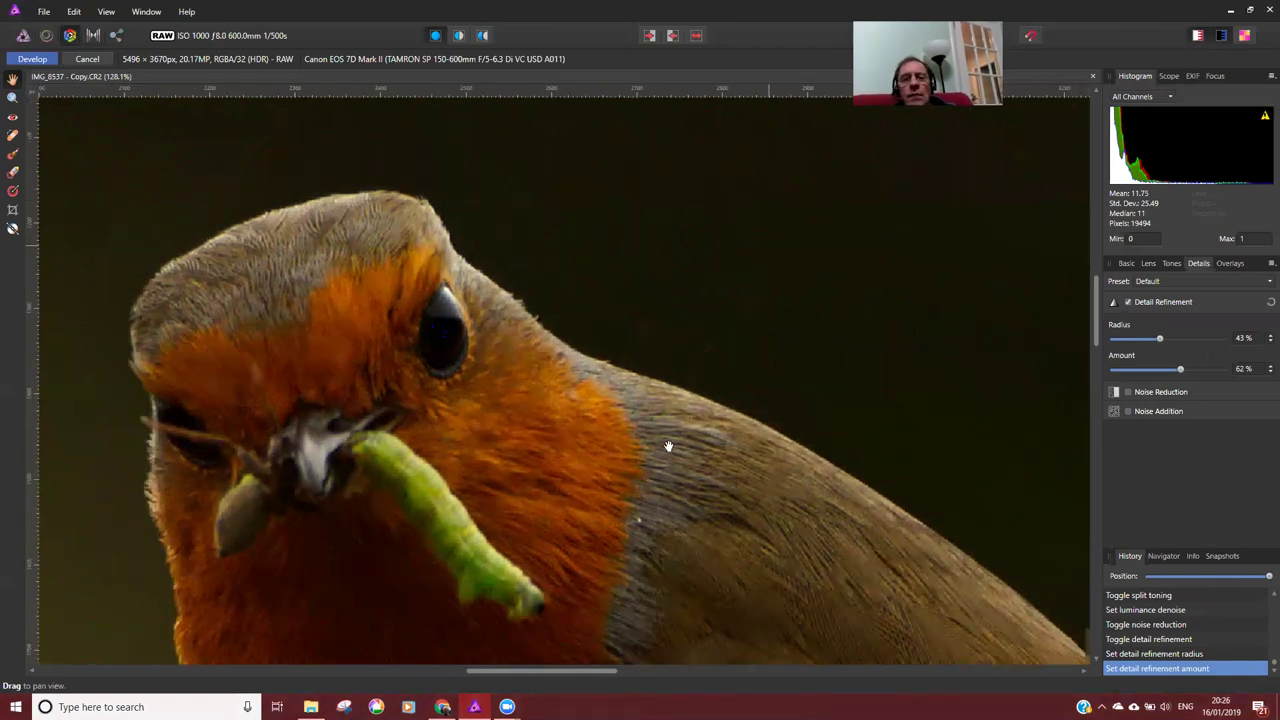
pyautogui.scroll(-3, 662, 447)
pyautogui.moveTo(657, 451); pyautogui.dragTo(717, 334)
pyautogui.scroll(-2, 727, 353)
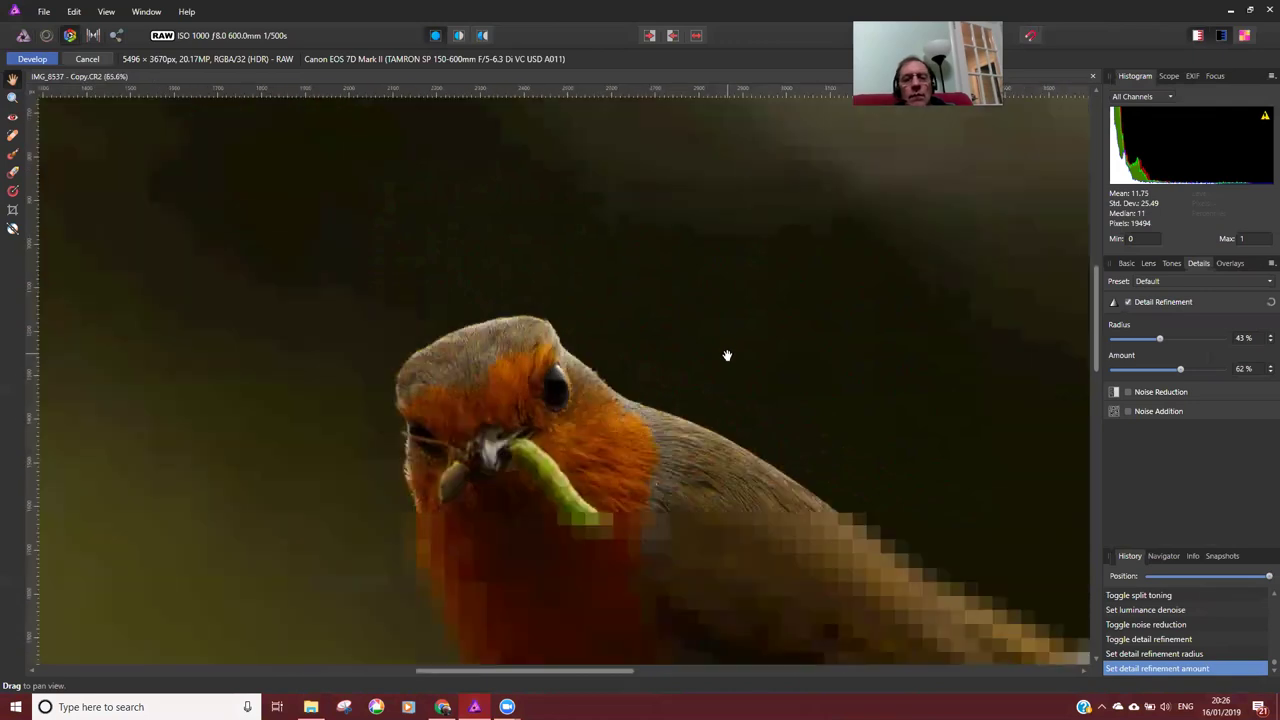
pyautogui.scroll(-2, 740, 360)
pyautogui.scroll(4, 770, 379)
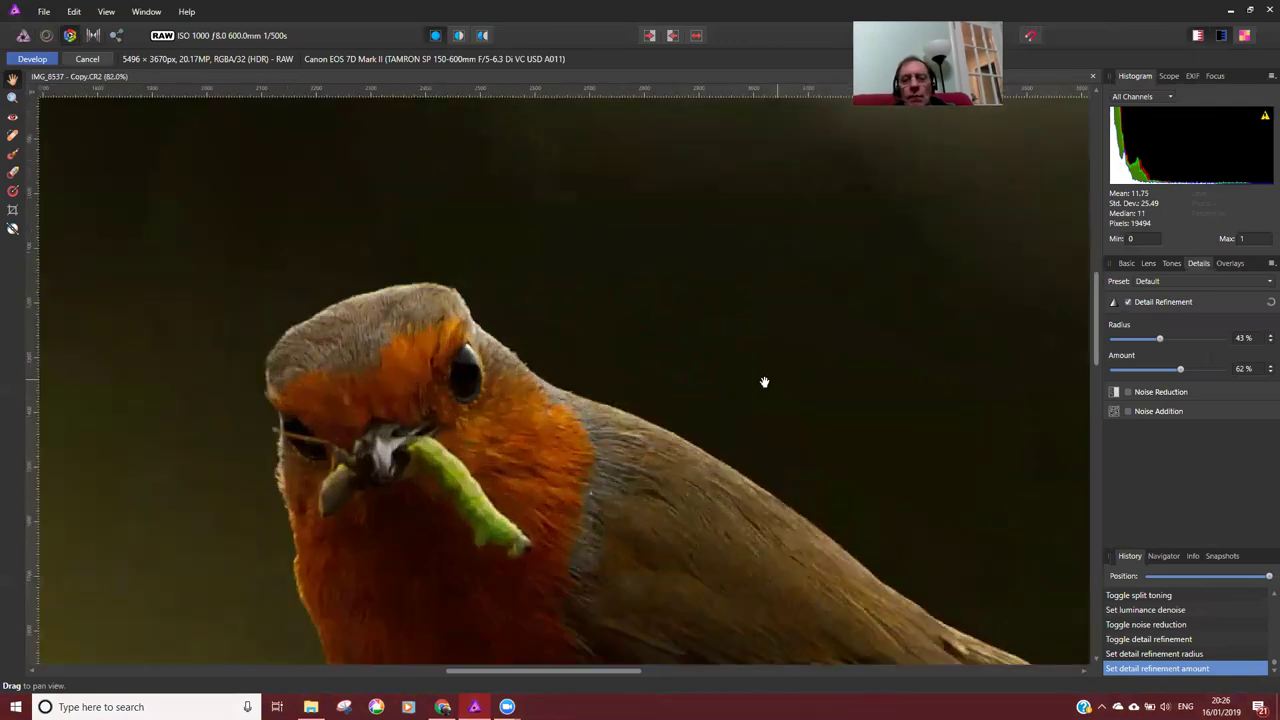
pyautogui.click(1139, 339)
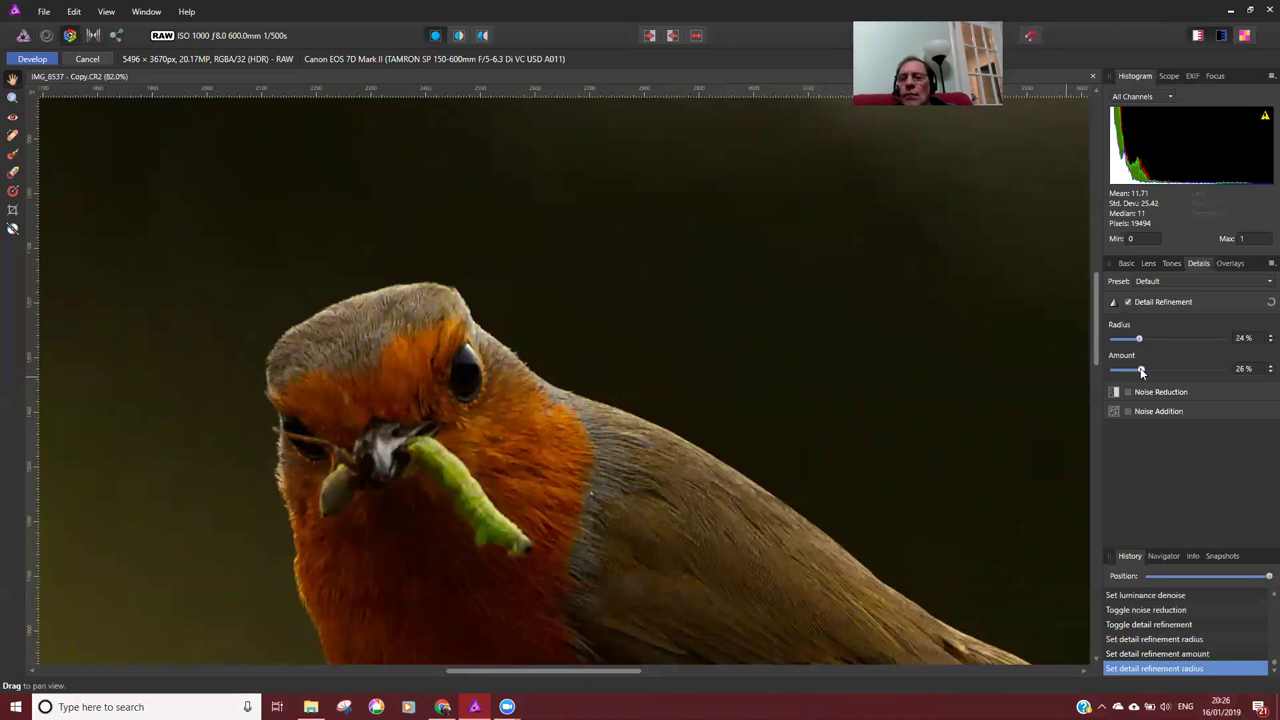
pyautogui.click(1137, 371)
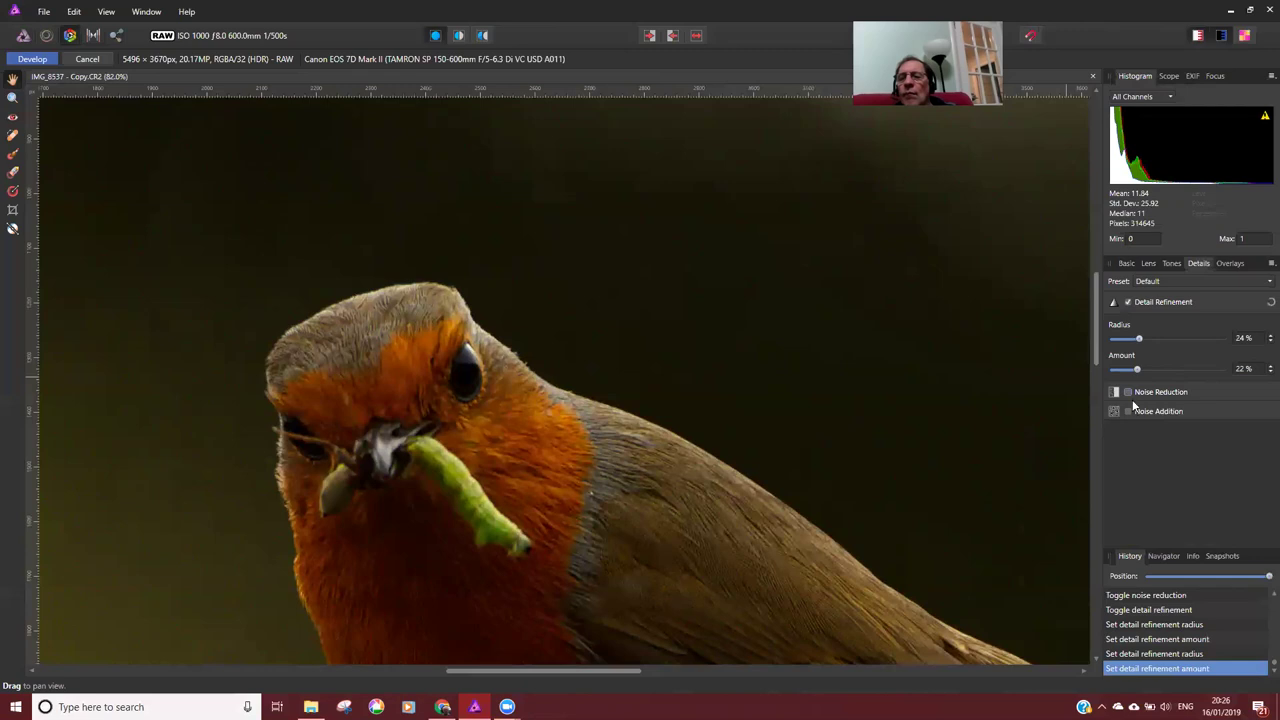
# Enable Noise Reduction and lower Luminance while inspecting the robin's head and background
pyautogui.click(1128, 392)
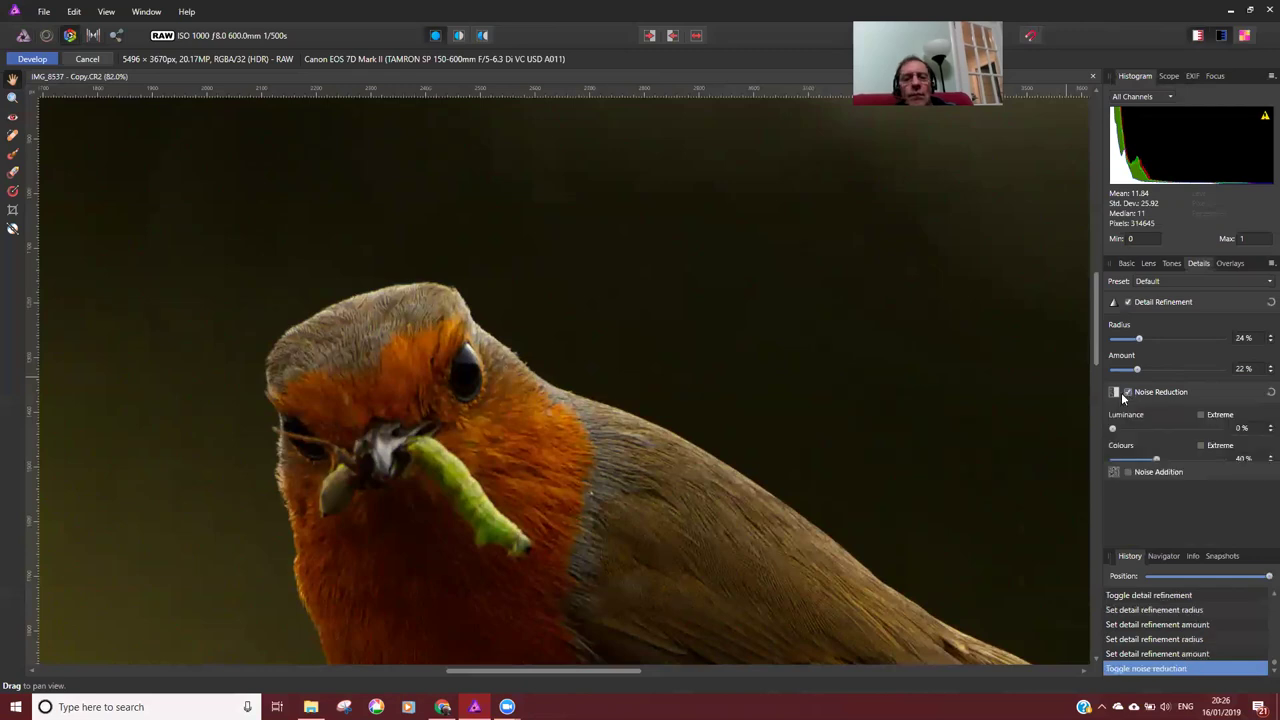
pyautogui.scroll(5, 620, 328)
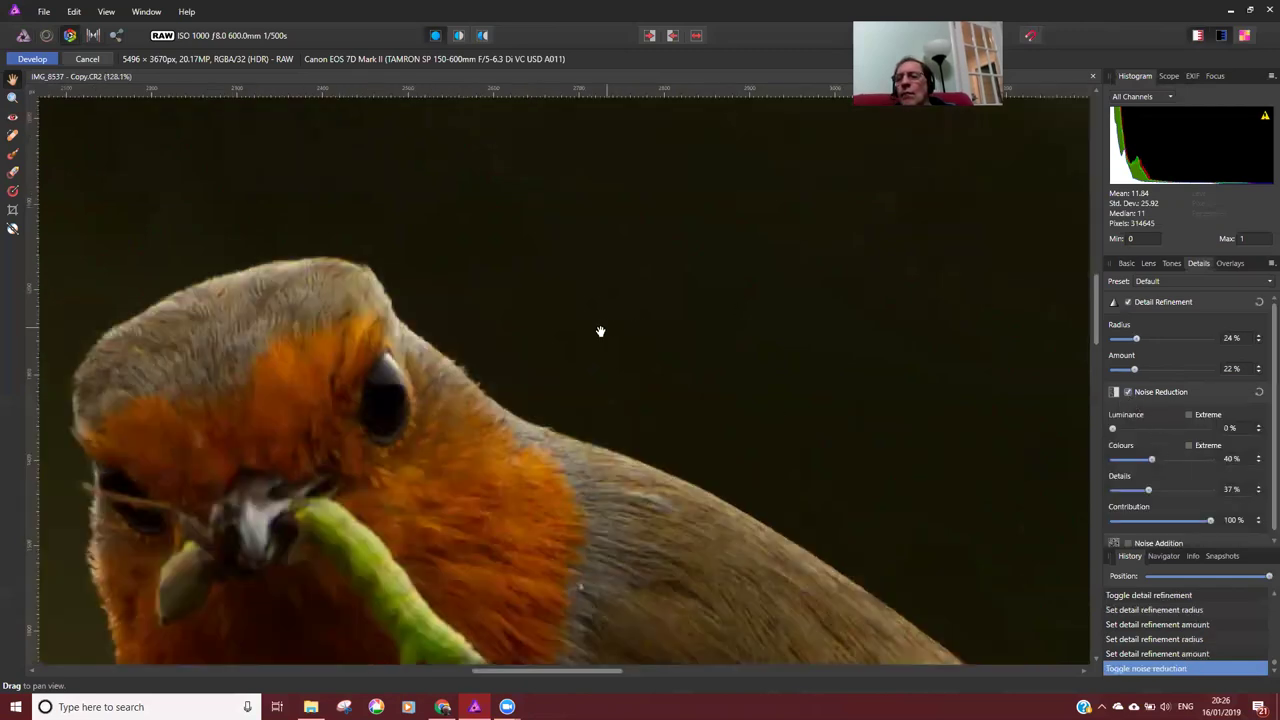
pyautogui.moveTo(1056, 410); pyautogui.dragTo(1169, 431)
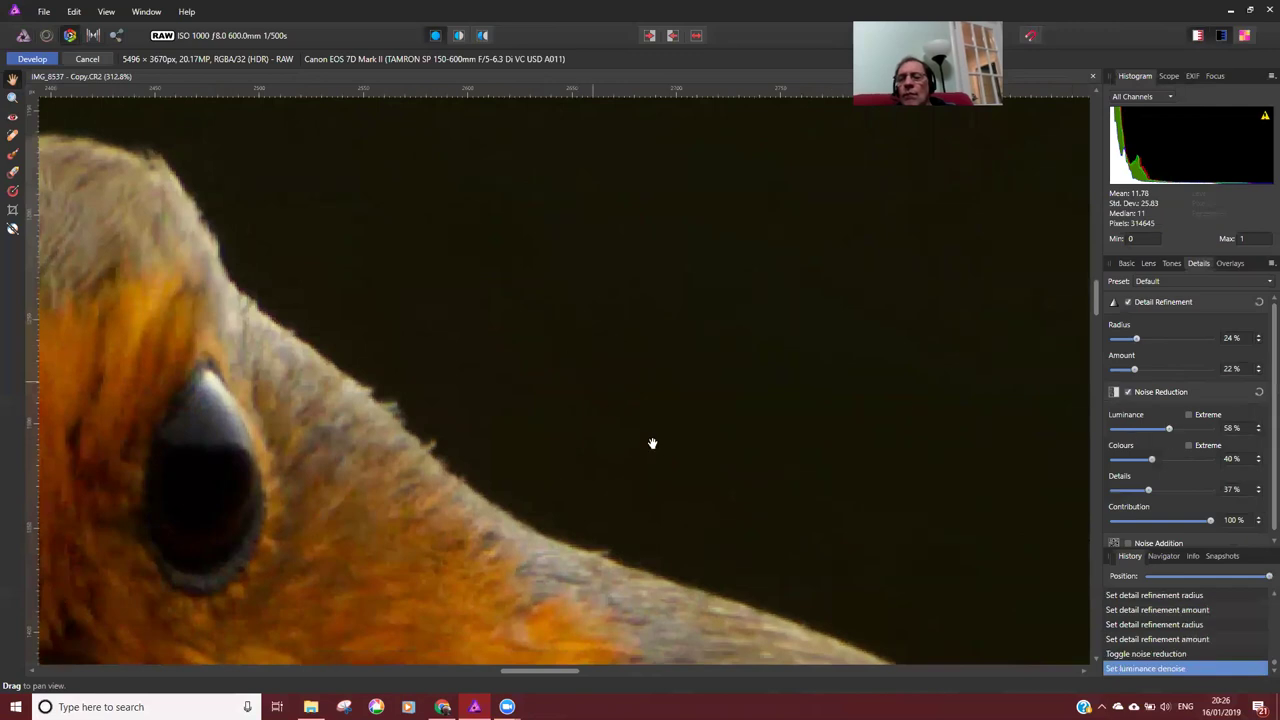
pyautogui.moveTo(510, 238); pyautogui.dragTo(426, 408)
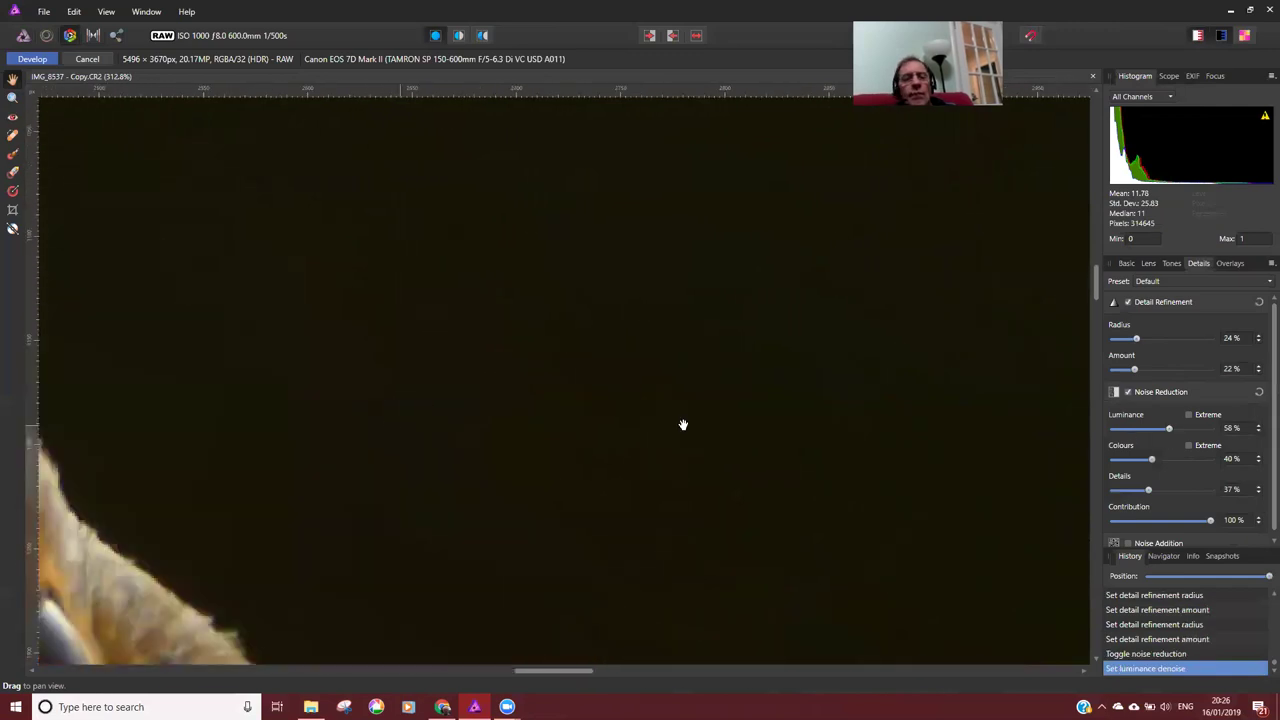
pyautogui.moveTo(1169, 427)
pyautogui.mouseDown()
pyautogui.moveTo(1125, 430)
pyautogui.moveTo(1149, 428)
pyautogui.mouseUp()
pyautogui.moveTo(572, 363); pyautogui.dragTo(837, 260)
pyautogui.moveTo(603, 391); pyautogui.dragTo(743, 183)
pyautogui.scroll(-4, 515, 487)
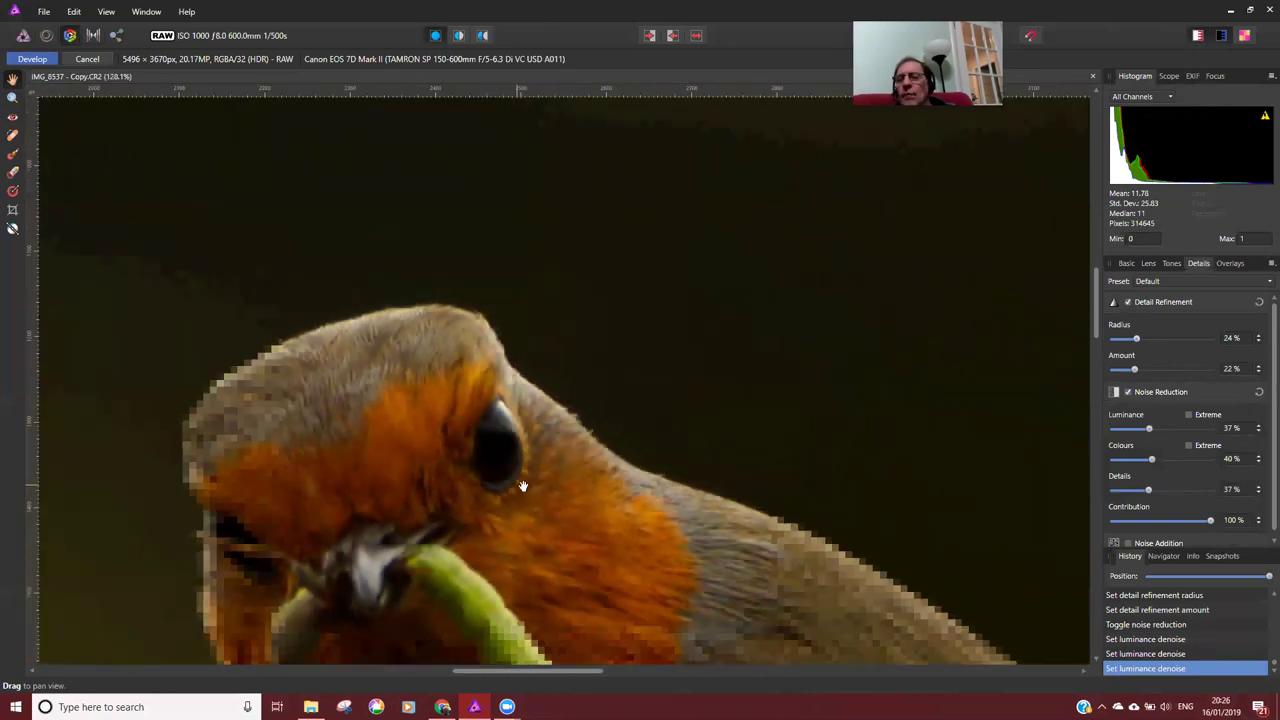
pyautogui.moveTo(606, 509); pyautogui.dragTo(589, 380)
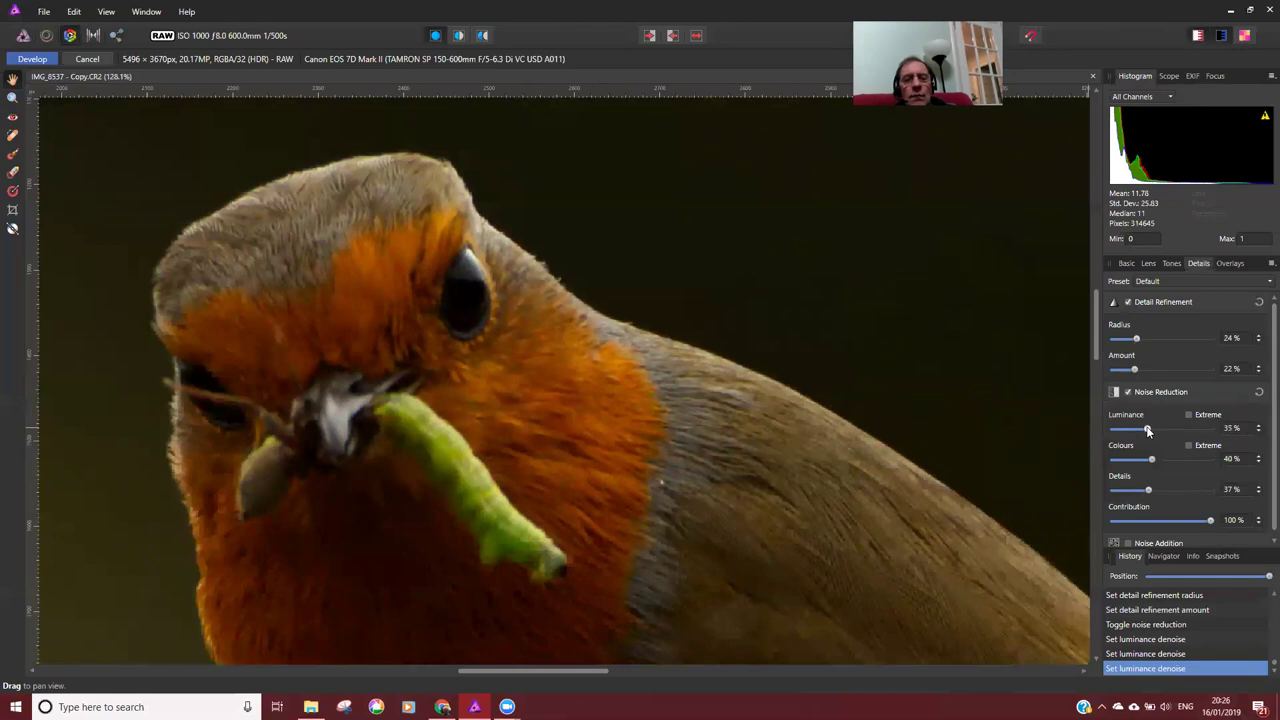
pyautogui.moveTo(1148, 430); pyautogui.dragTo(1136, 432)
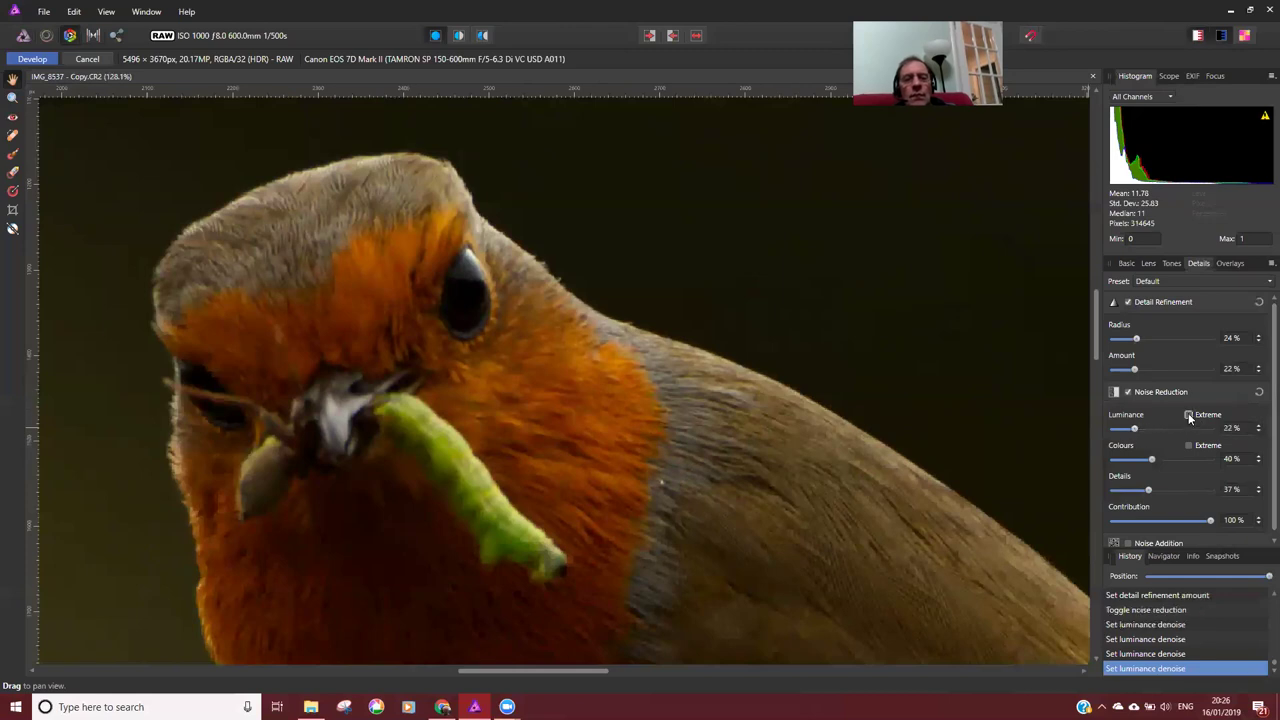
# Try Extreme luminance noise reduction with Luminance at its maximum
pyautogui.click(1189, 415)
pyautogui.moveTo(1116, 429); pyautogui.dragTo(1216, 429)
pyautogui.scroll(-3, 735, 374)
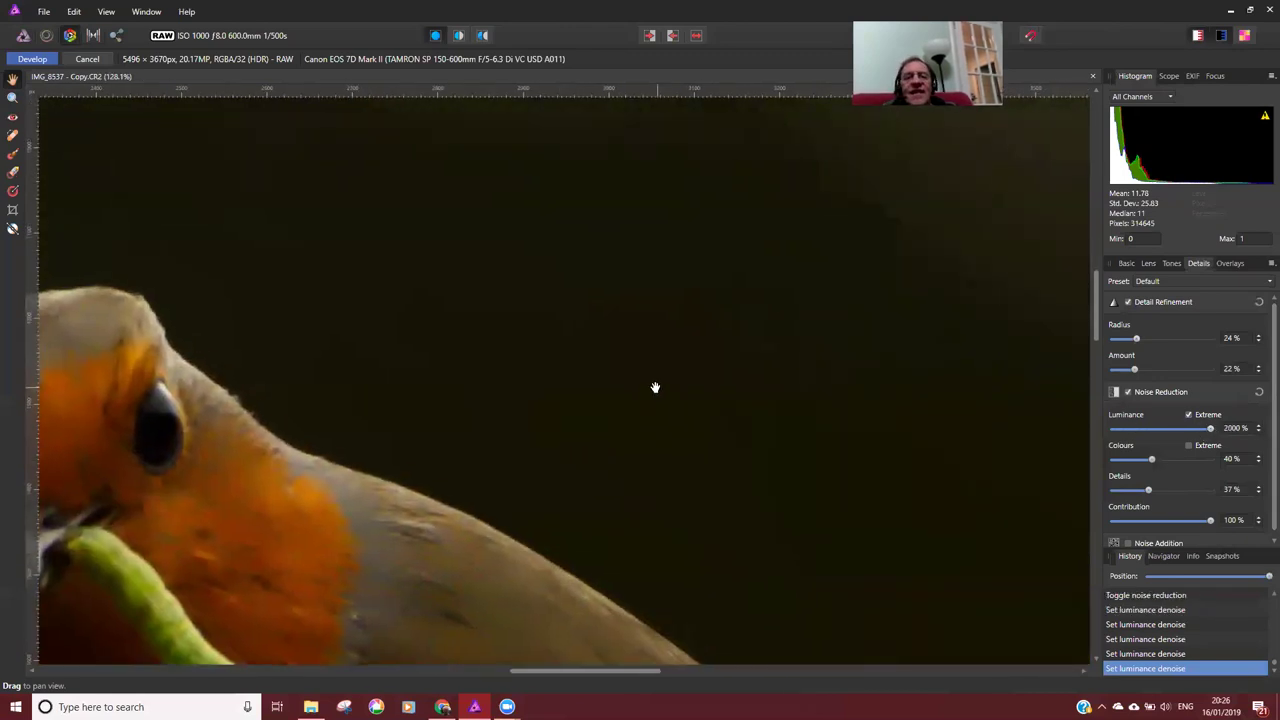
pyautogui.scroll(-3, 654, 386)
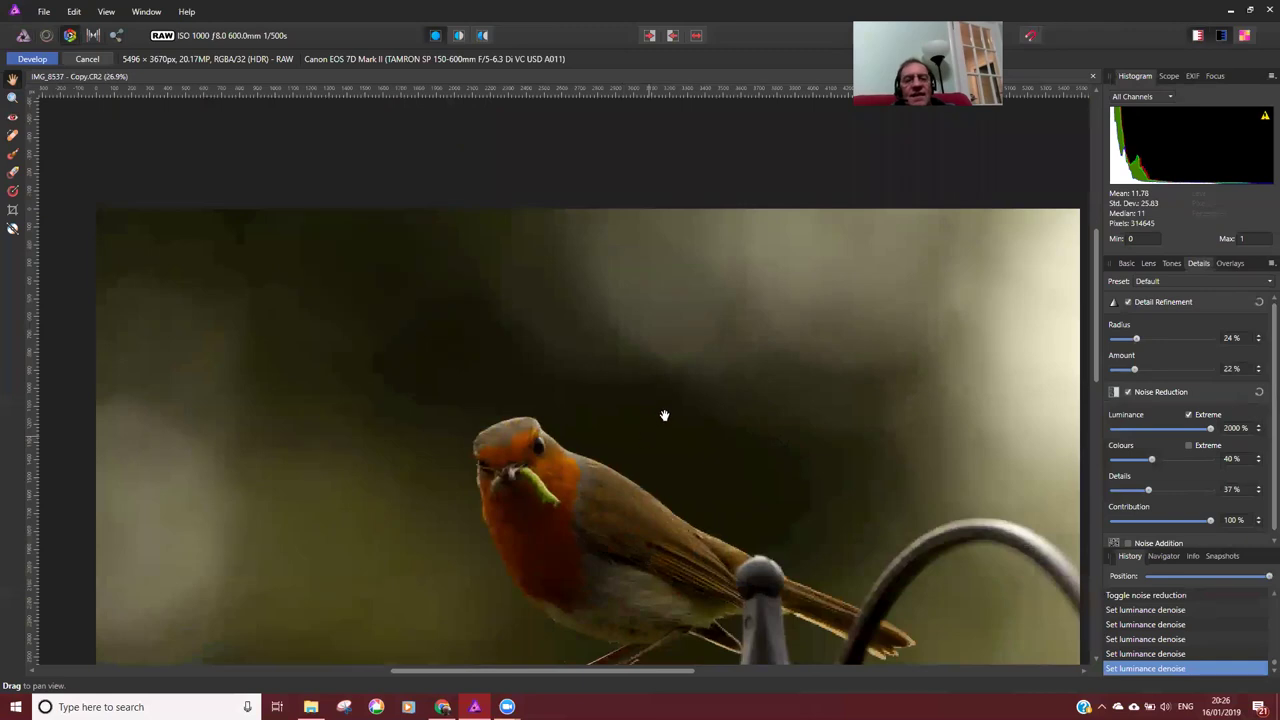
pyautogui.scroll(-1, 687, 382)
pyautogui.scroll(1, 680, 425)
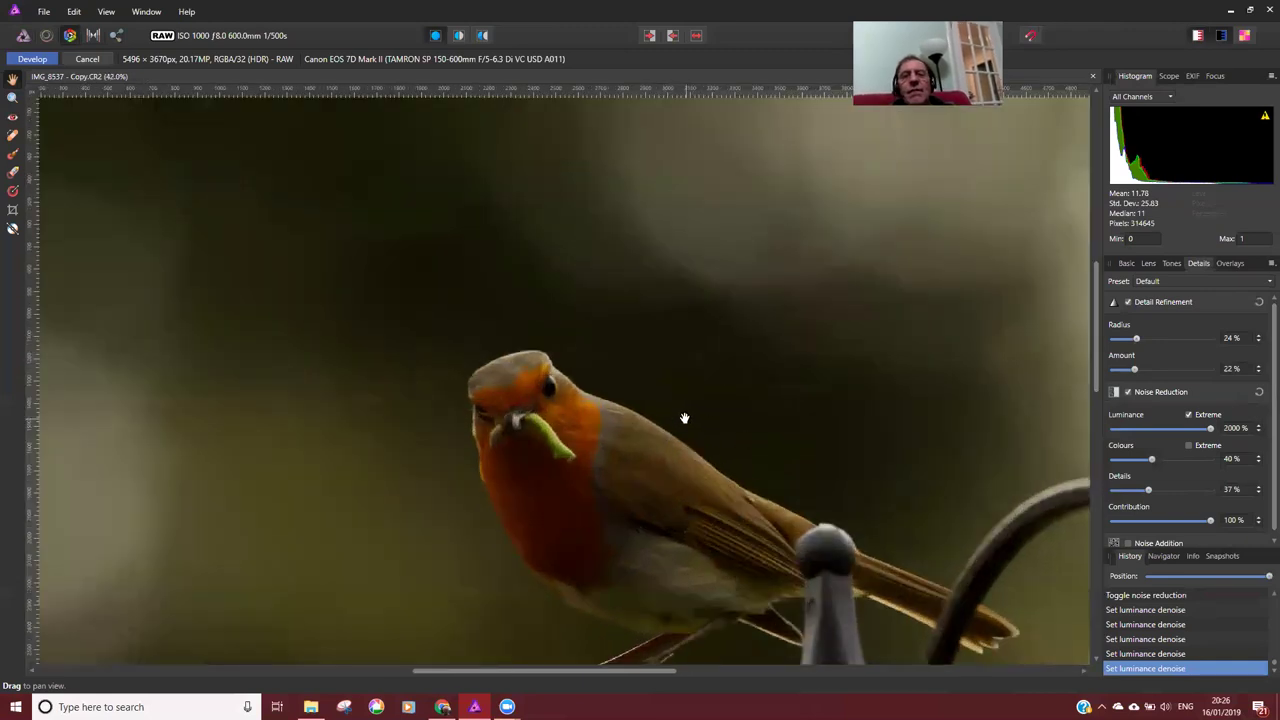
pyautogui.scroll(1, 610, 455)
pyautogui.scroll(5, 640, 481)
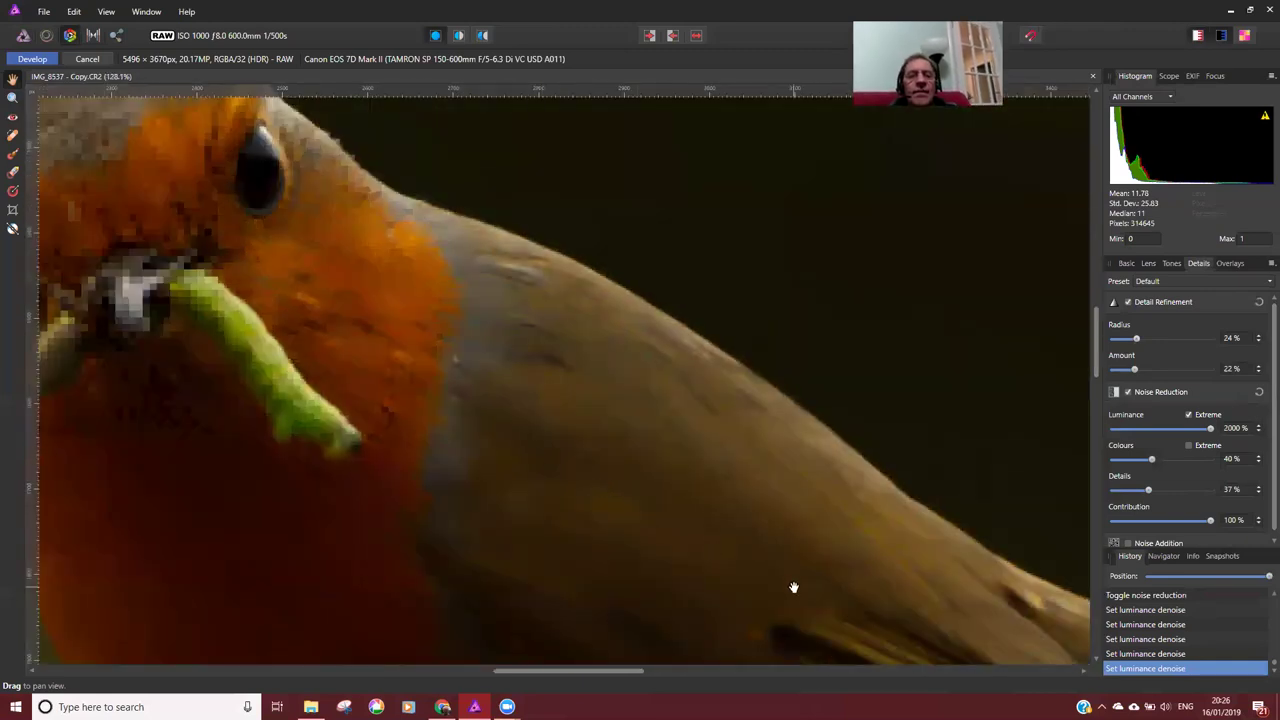
pyautogui.scroll(-3, 675, 505)
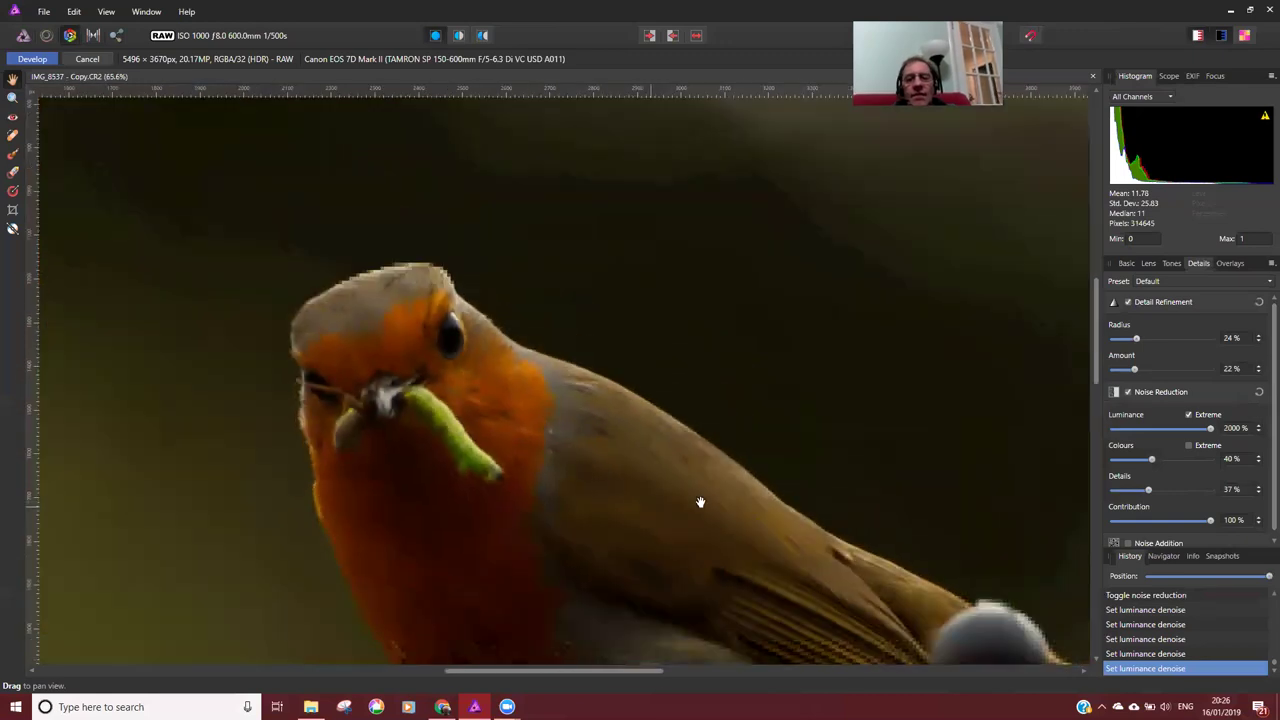
# Turn Extreme off and set Luminance to 14%, with Colours at 87%
pyautogui.click(1189, 415)
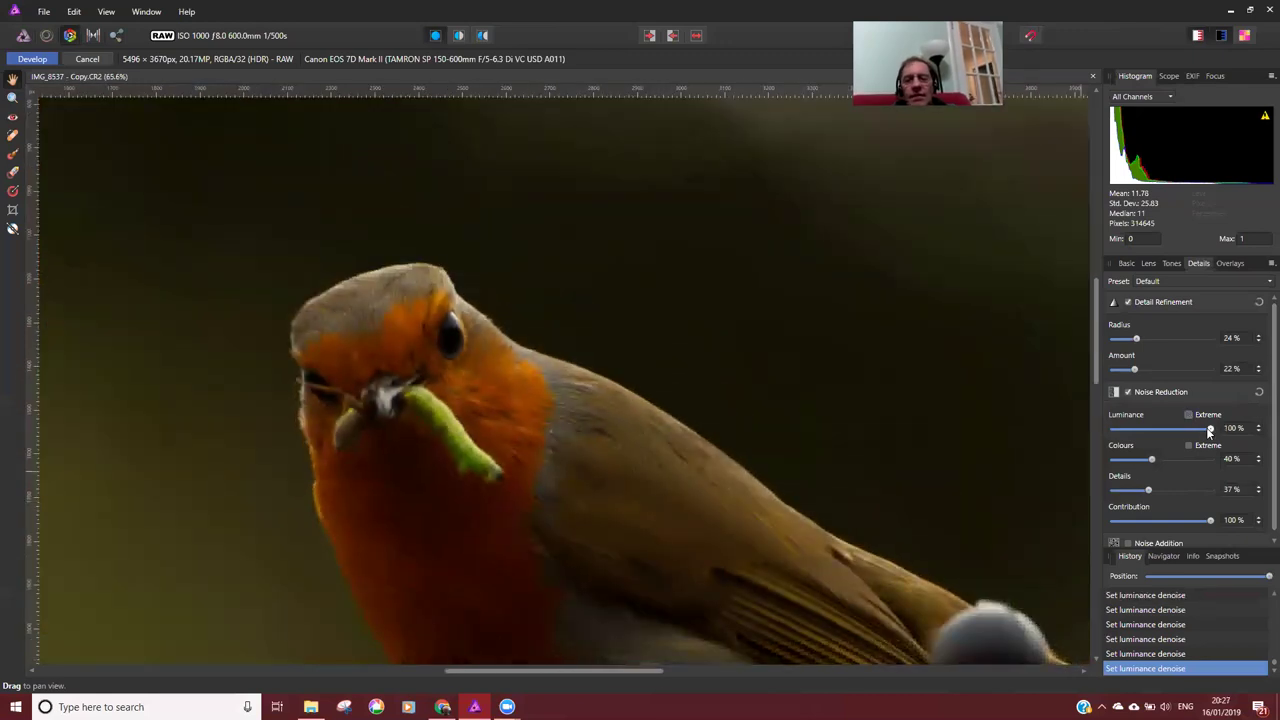
pyautogui.moveTo(1190, 427); pyautogui.dragTo(1125, 430)
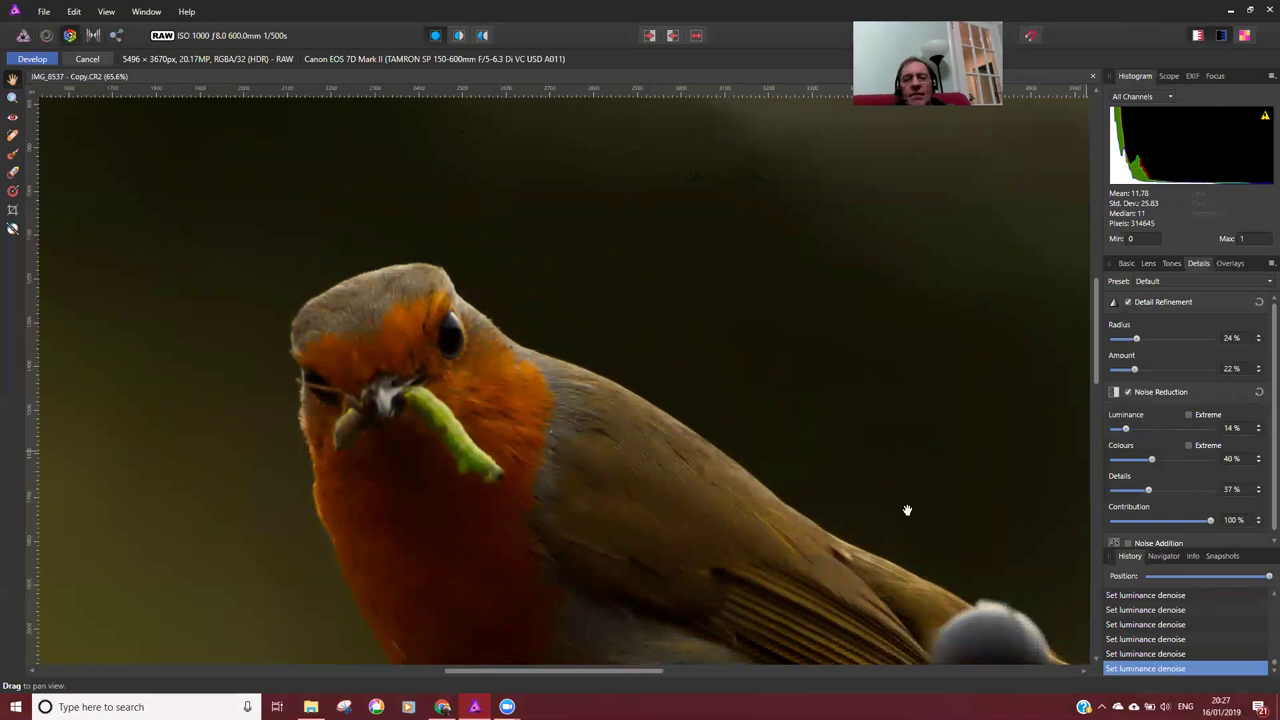
pyautogui.moveTo(712, 473); pyautogui.dragTo(745, 418)
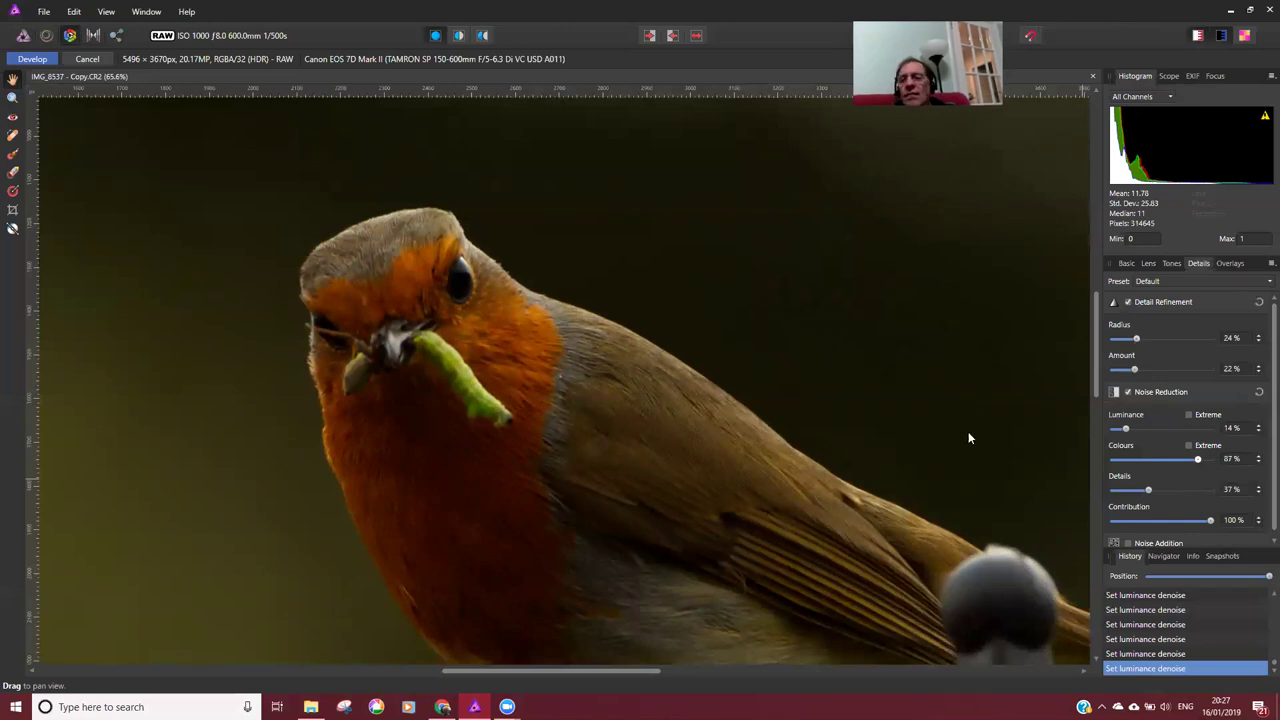
pyautogui.moveTo(680, 394); pyautogui.dragTo(563, 295)
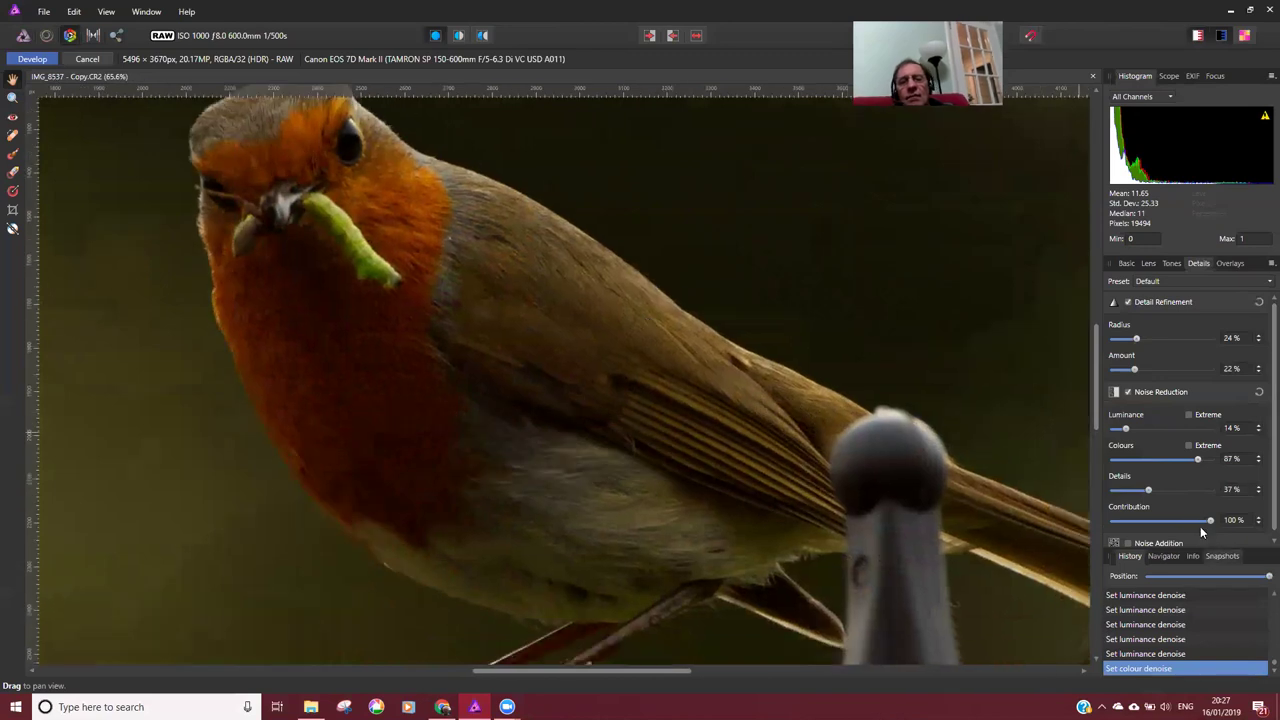
pyautogui.scroll(-1, 1192, 522)
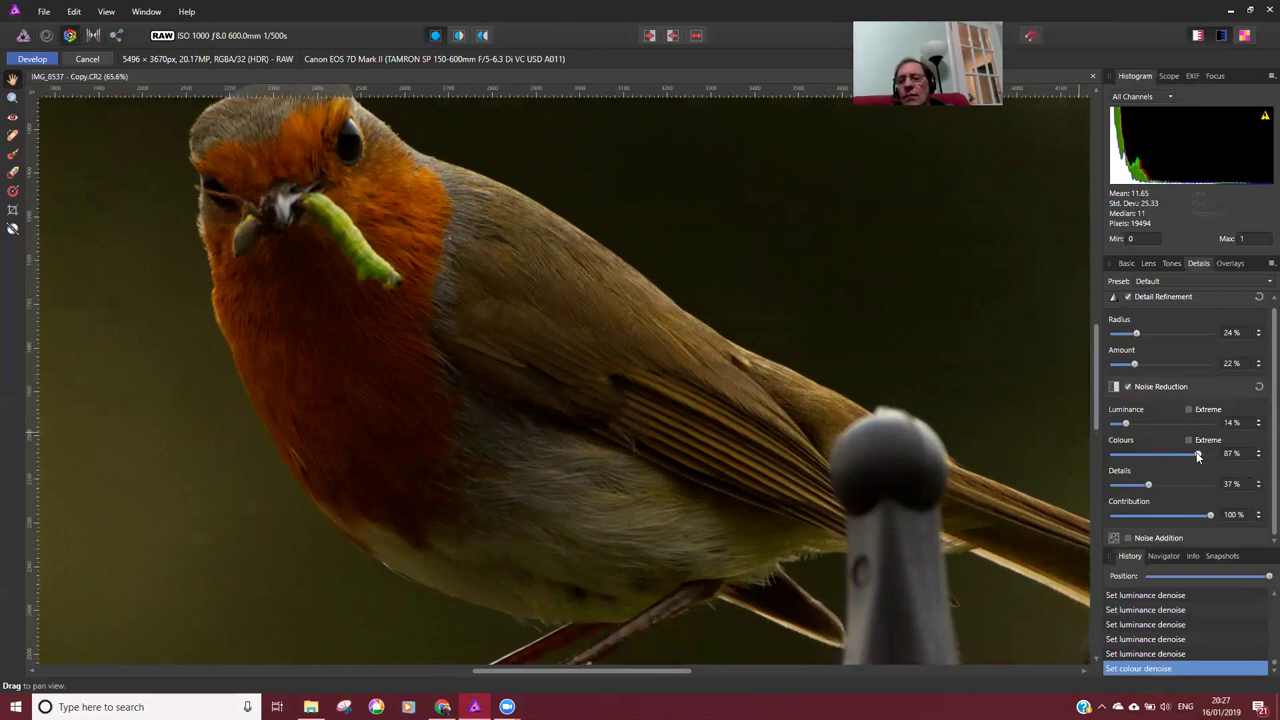
# Switch off Noise Reduction and Detail Refinement
pyautogui.click(1168, 456)
pyautogui.click(1127, 386)
pyautogui.click(1128, 304)
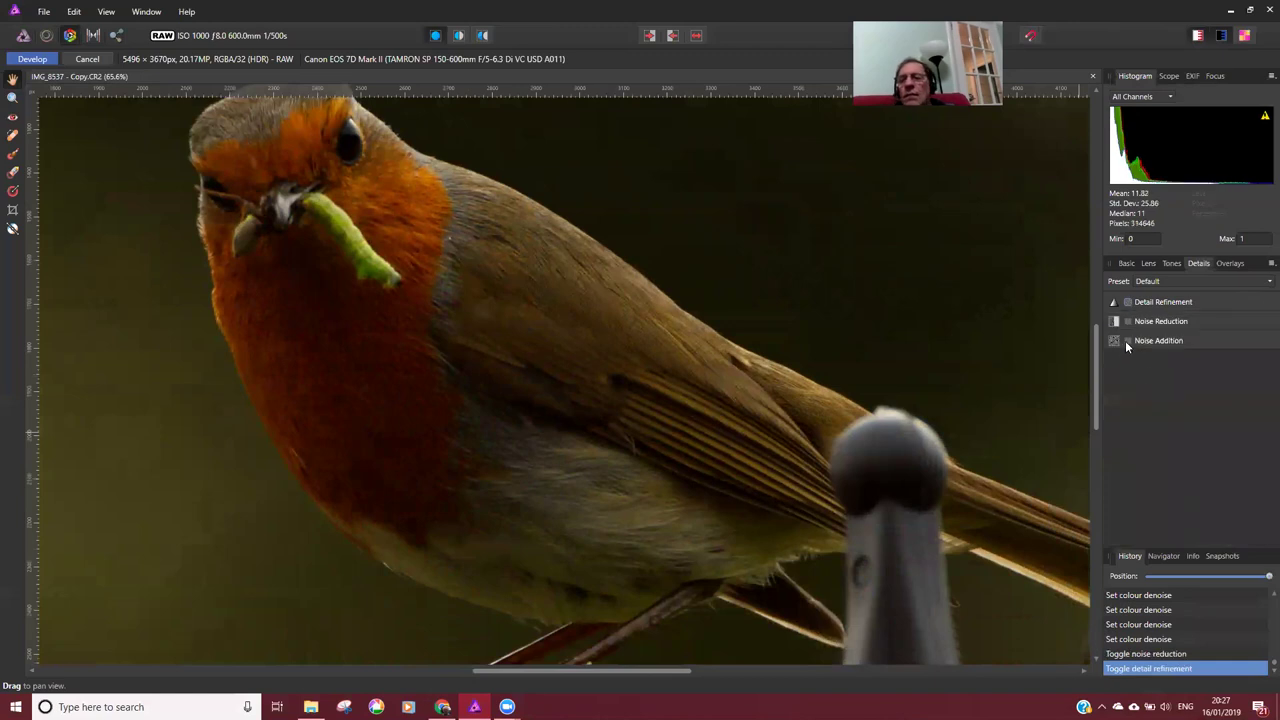
# Enable Noise Addition, try 23% intensity, then return it to 0%
pyautogui.click(1127, 341)
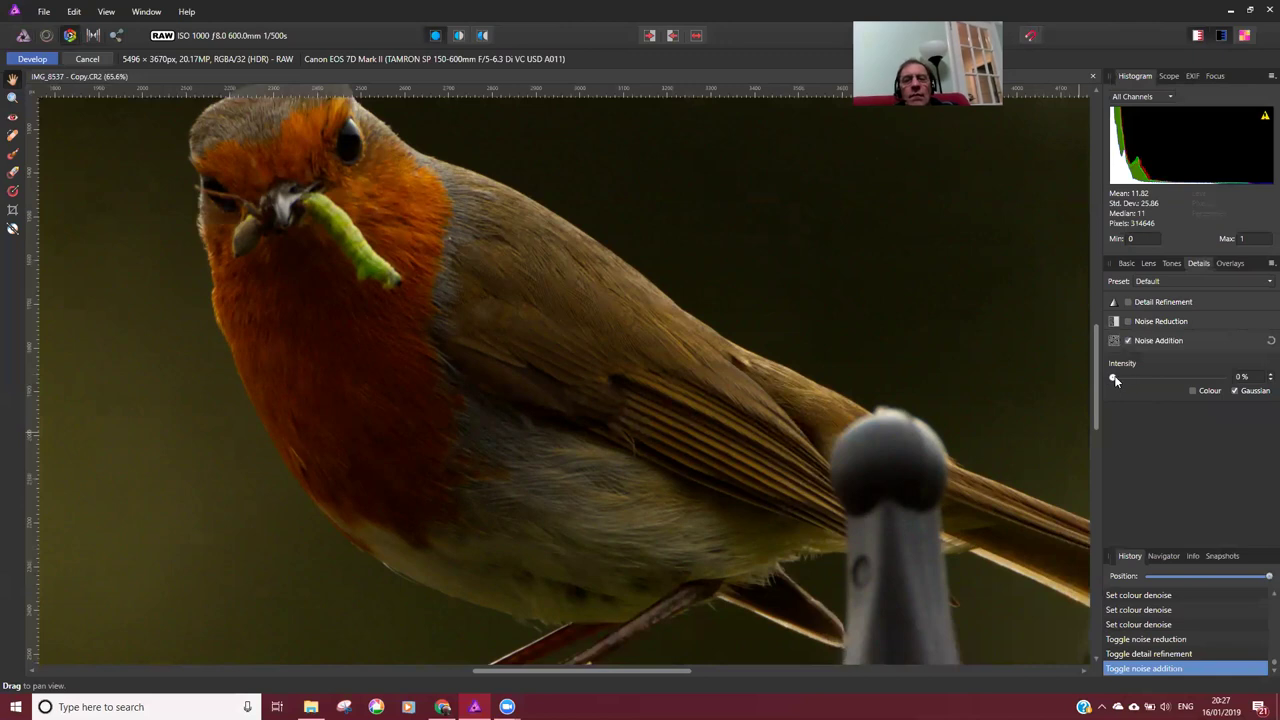
pyautogui.moveTo(1118, 378); pyautogui.dragTo(1137, 378)
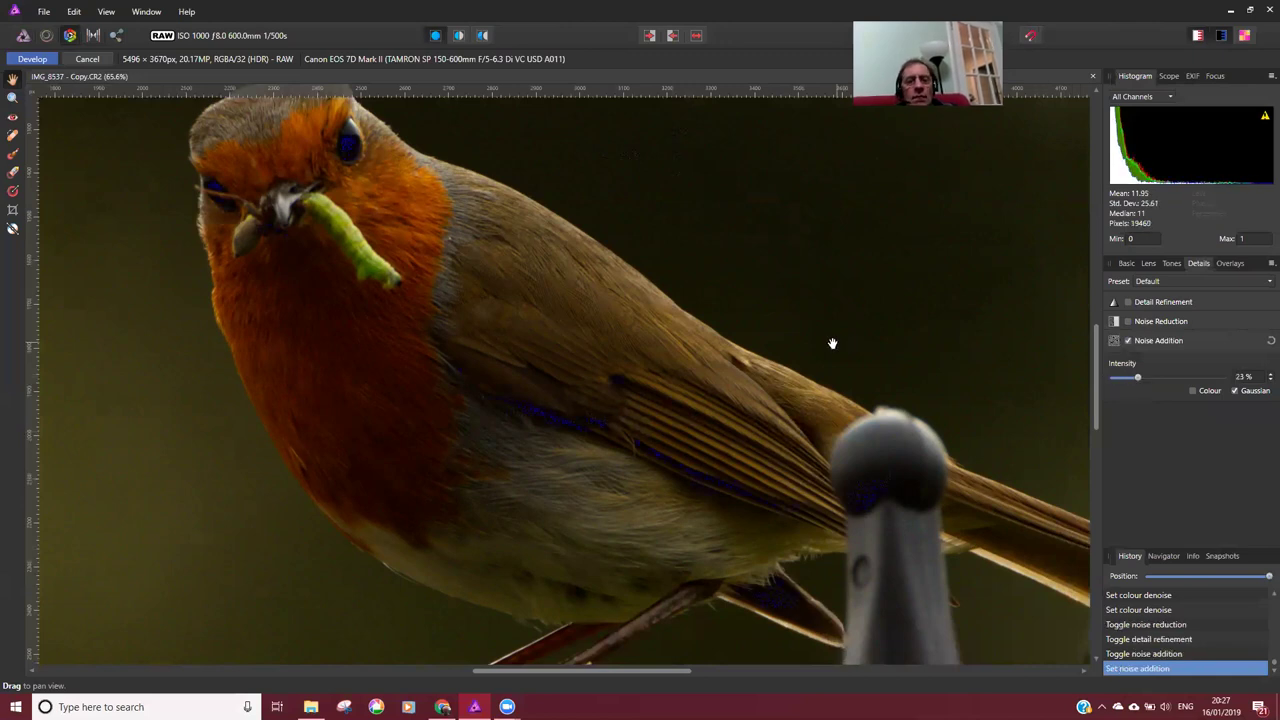
pyautogui.scroll(-4, 780, 329)
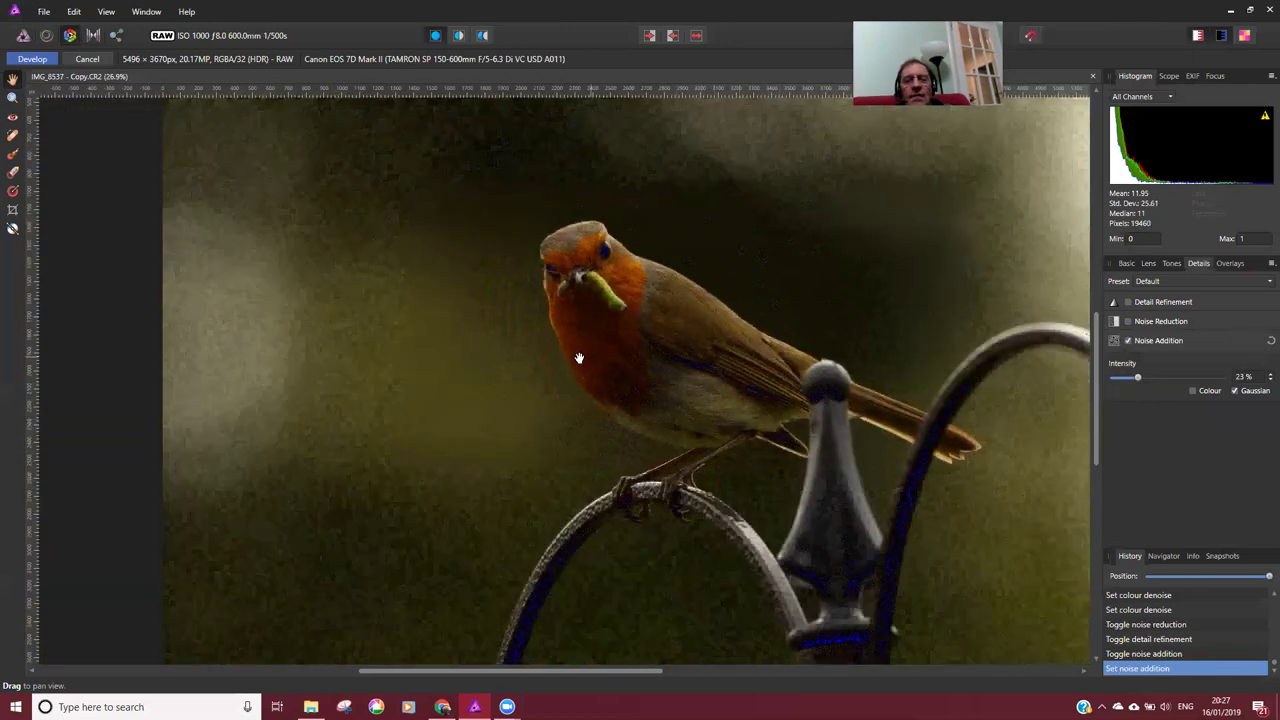
pyautogui.scroll(-1, 578, 359)
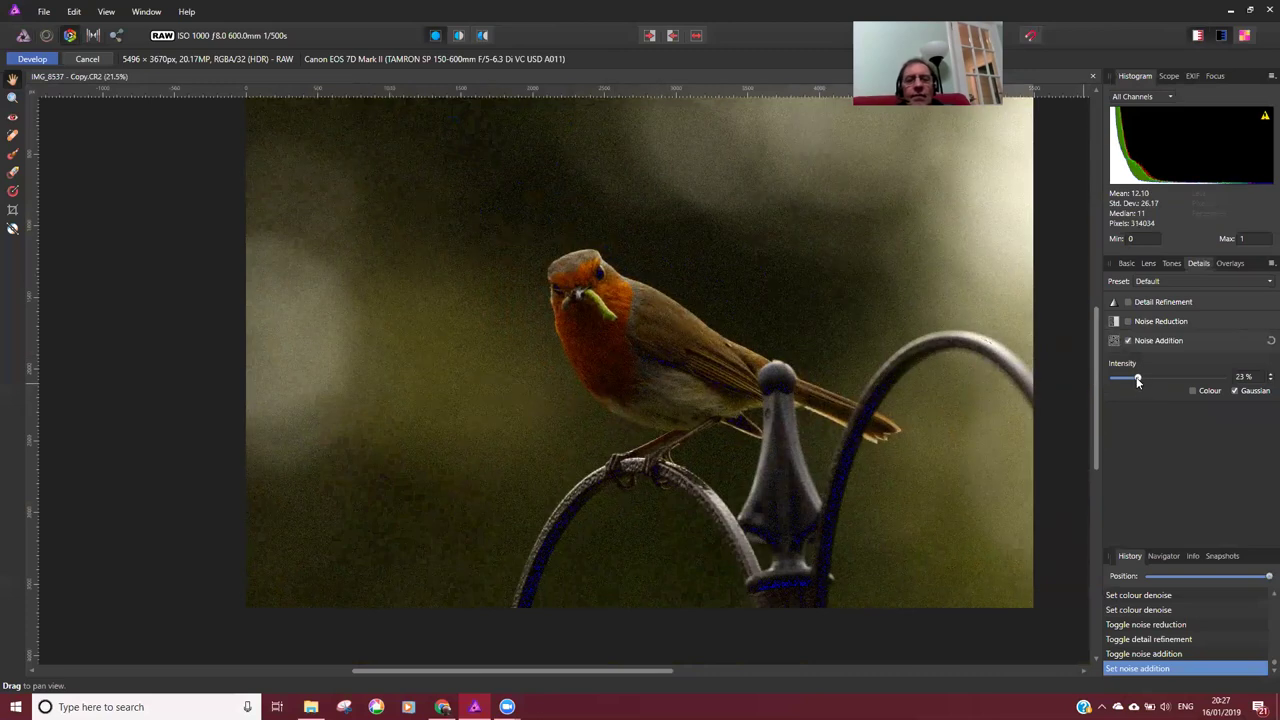
pyautogui.moveTo(1137, 380)
pyautogui.mouseDown()
pyautogui.moveTo(1149, 386)
pyautogui.moveTo(1115, 380)
pyautogui.mouseUp()
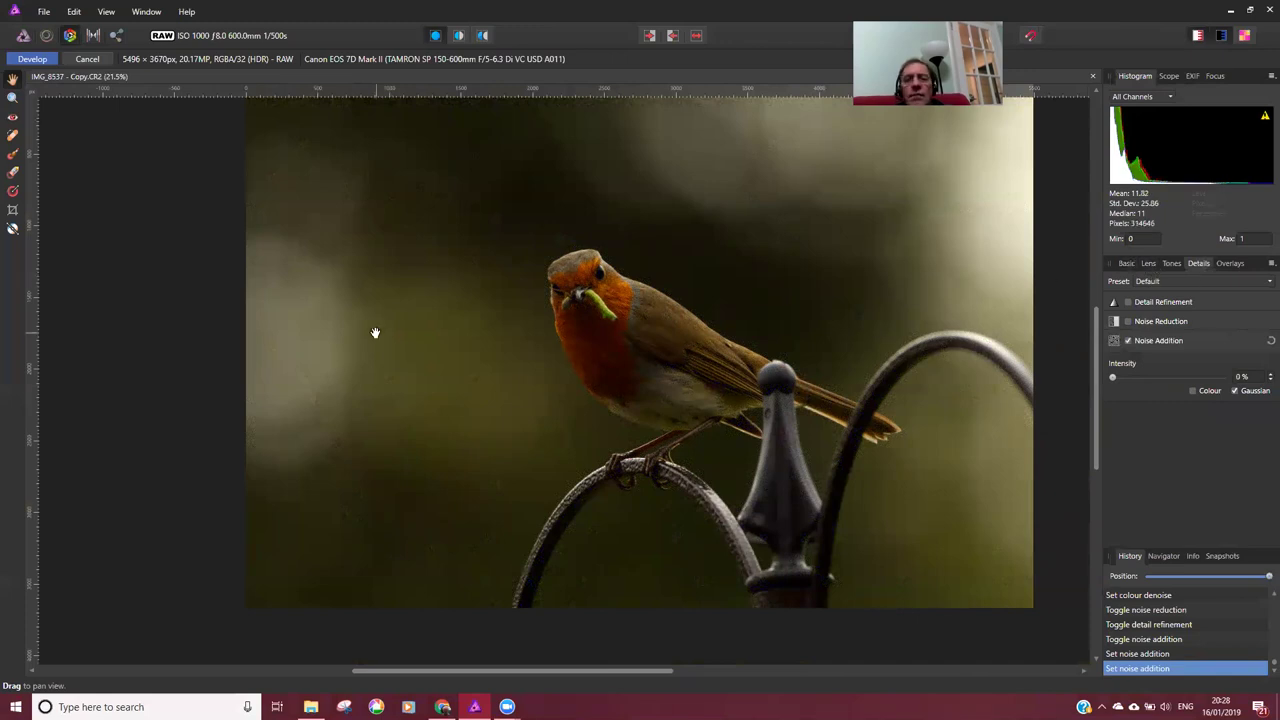
pyautogui.moveTo(623, 323); pyautogui.dragTo(574, 275)
pyautogui.scroll(5, 568, 316)
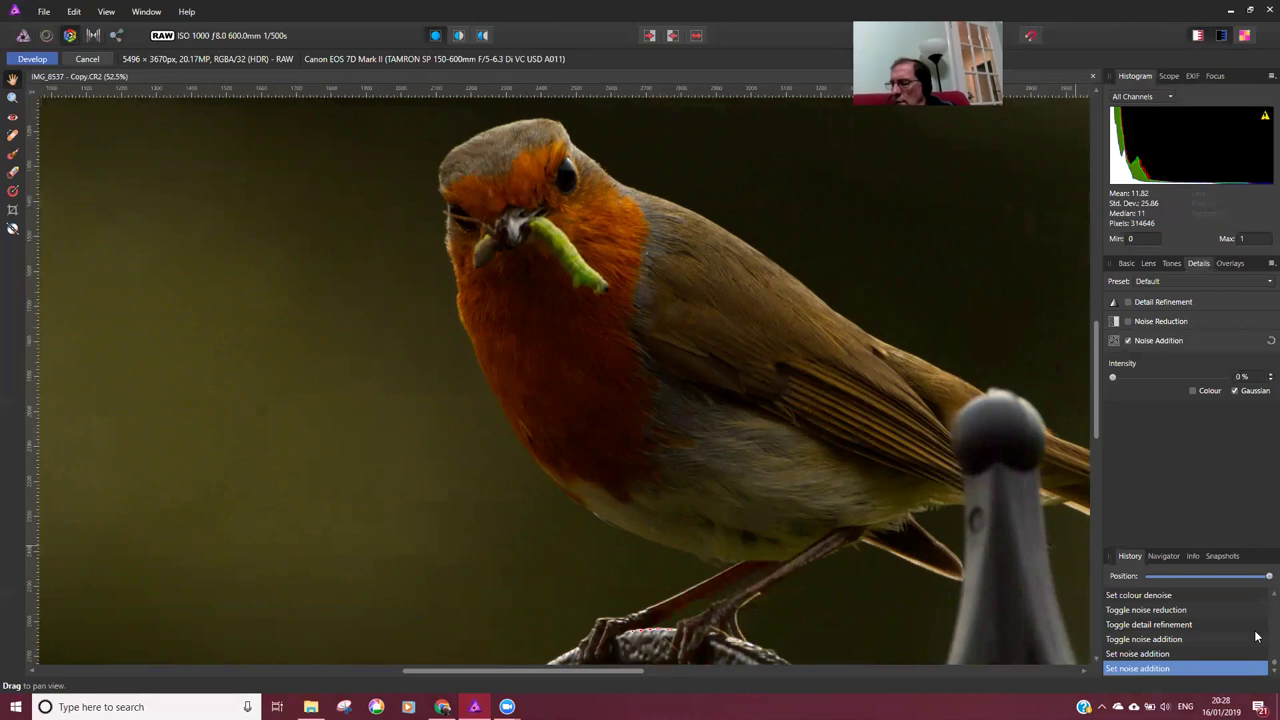
pyautogui.scroll(5, 1259, 657)
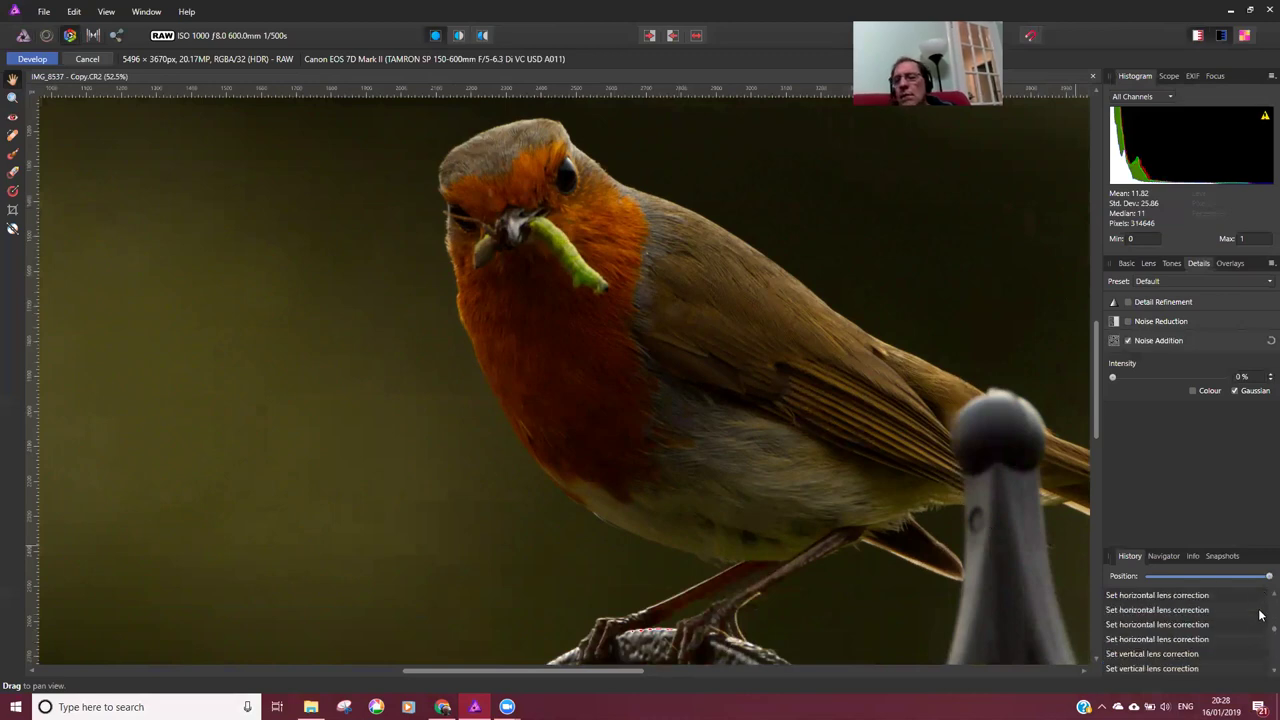
pyautogui.scroll(2, 1260, 640)
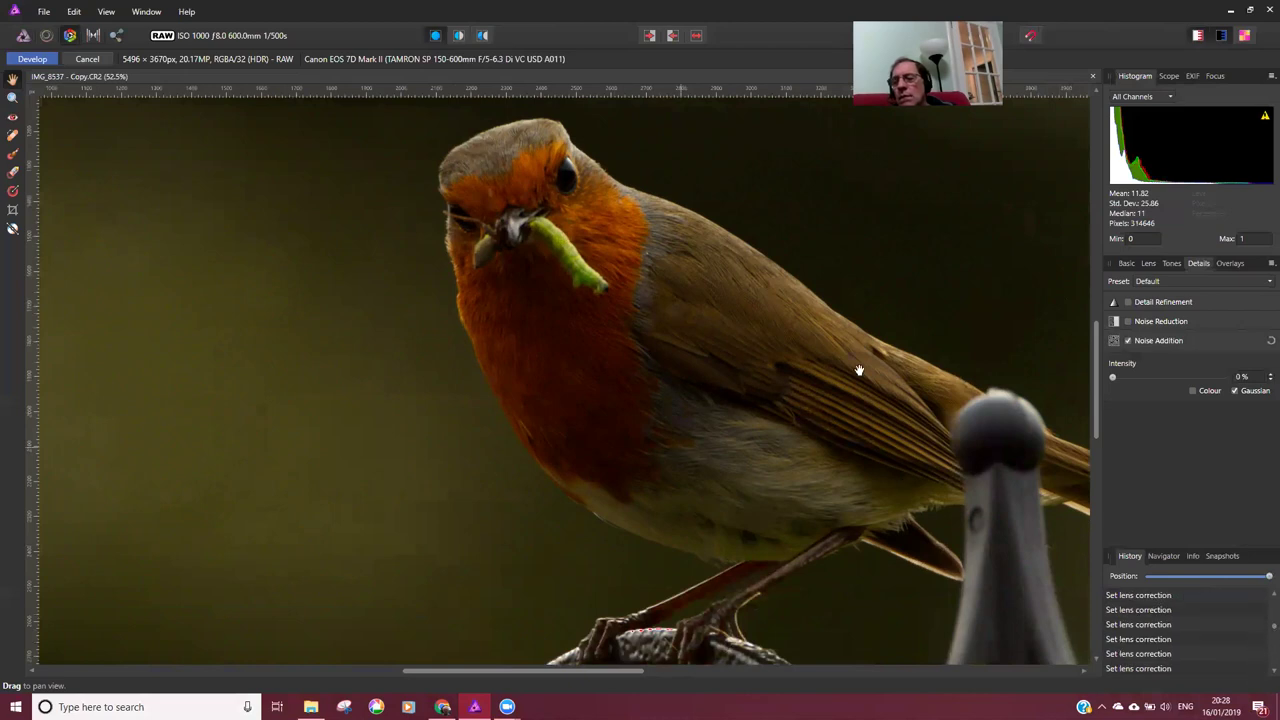
# Show the Overlays list with only Master, and zoom out to fit the whole robin photo
pyautogui.click(1228, 265)
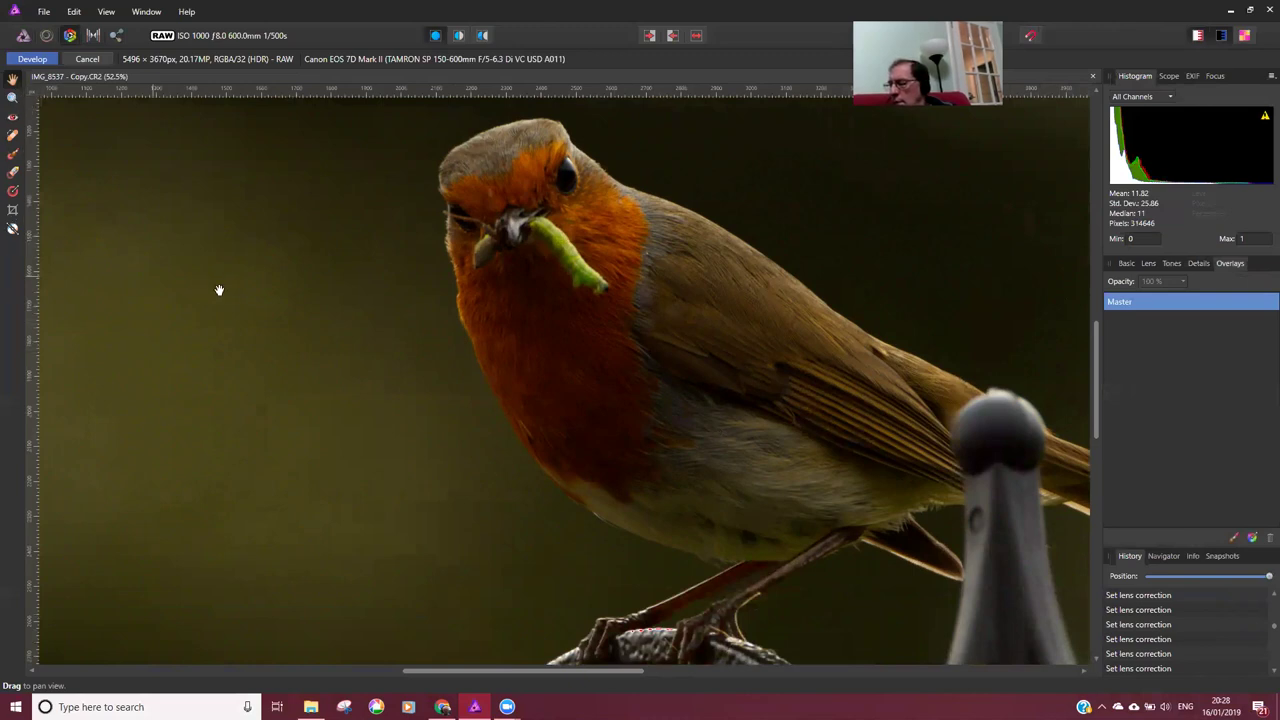
pyautogui.scroll(-3, 395, 335)
pyautogui.scroll(-1, 401, 346)
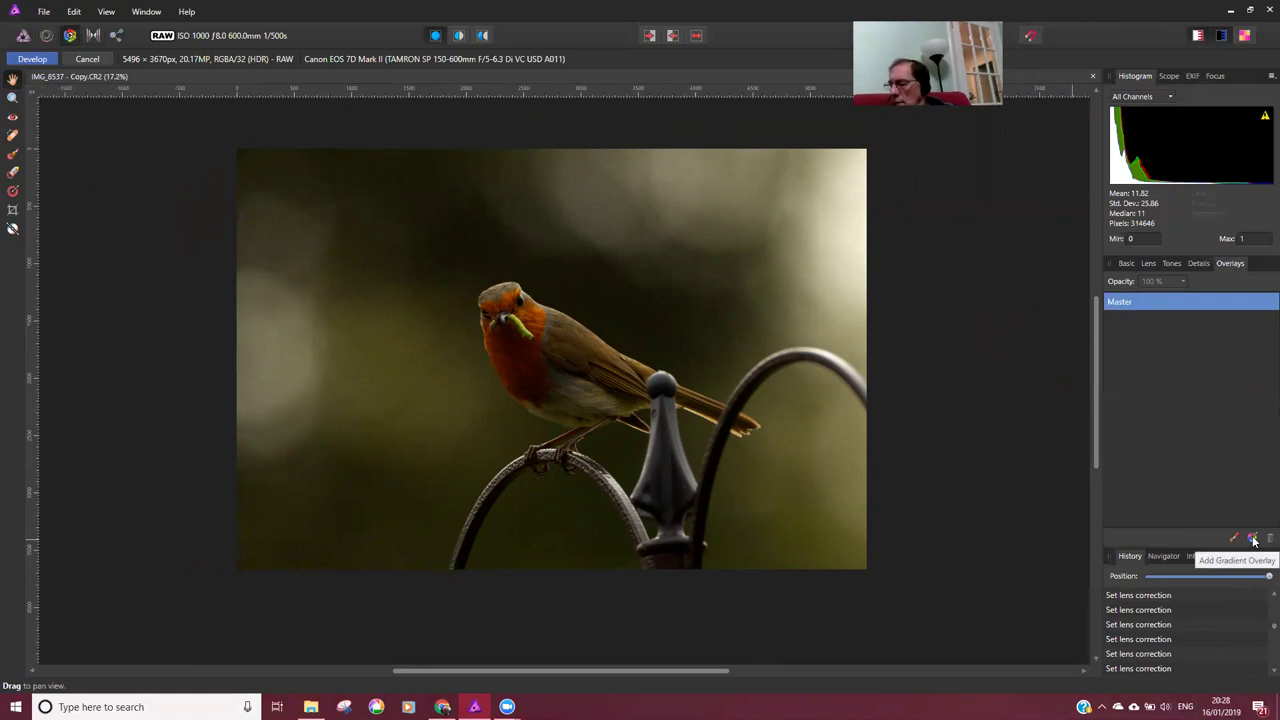
# Add a gradient overlay and drag an initial gradient down from the photo's top edge
pyautogui.click(1252, 538)
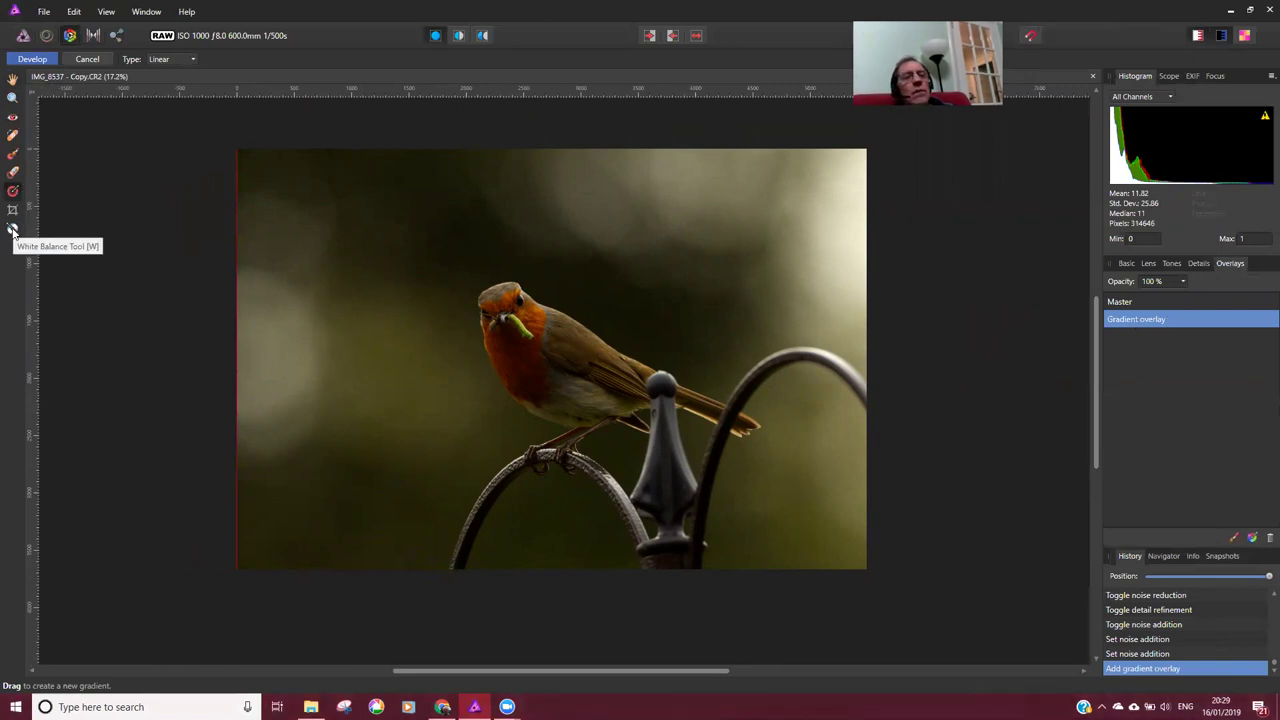
pyautogui.click(12, 157)
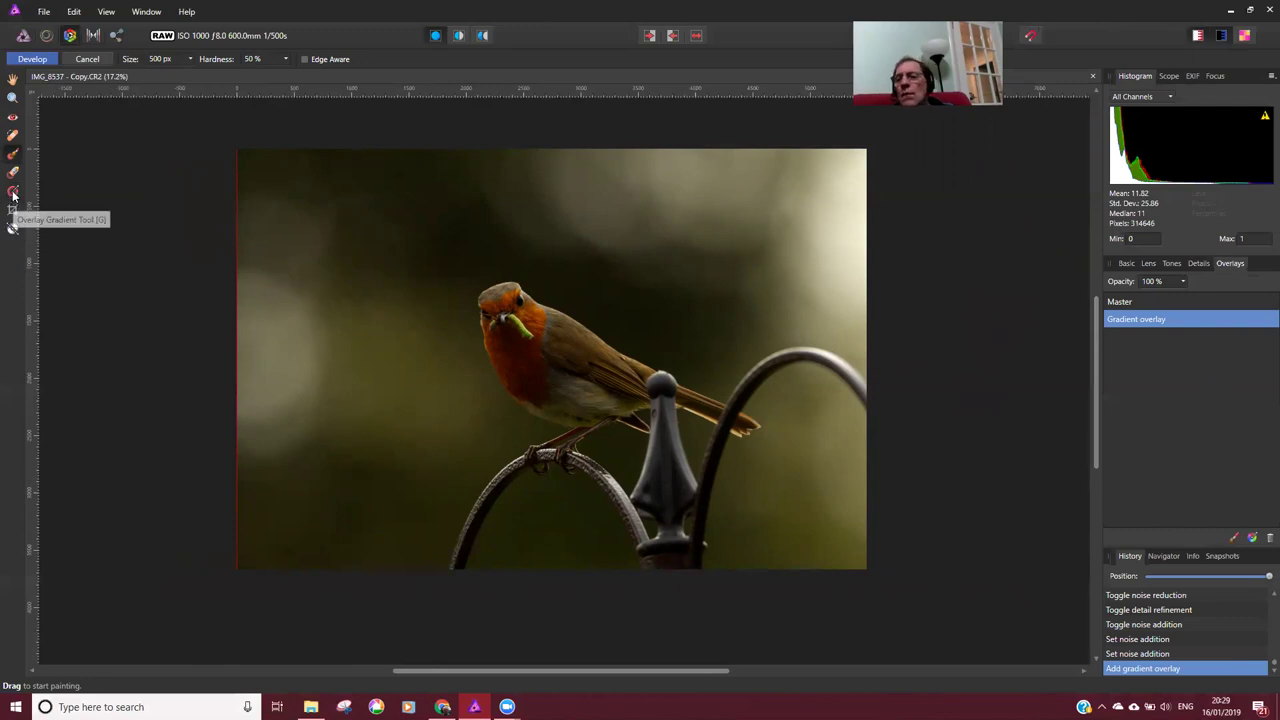
pyautogui.click(13, 228)
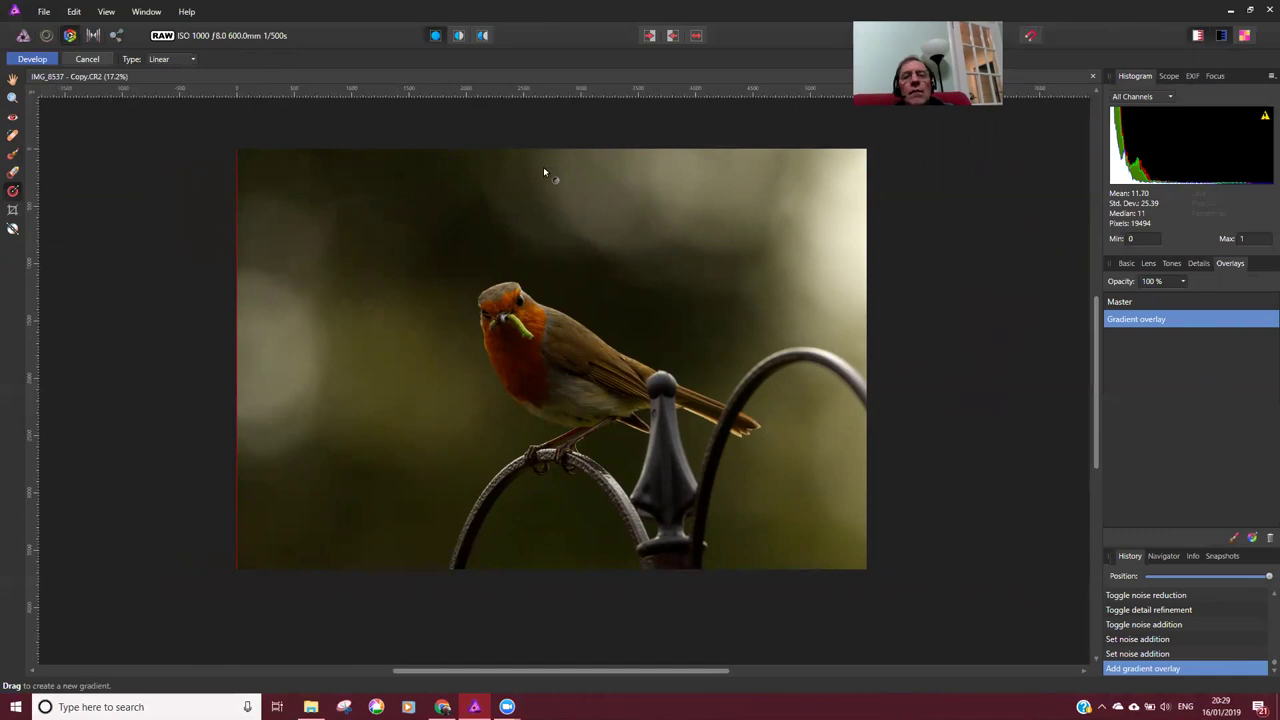
pyautogui.moveTo(541, 150); pyautogui.dragTo(544, 374)
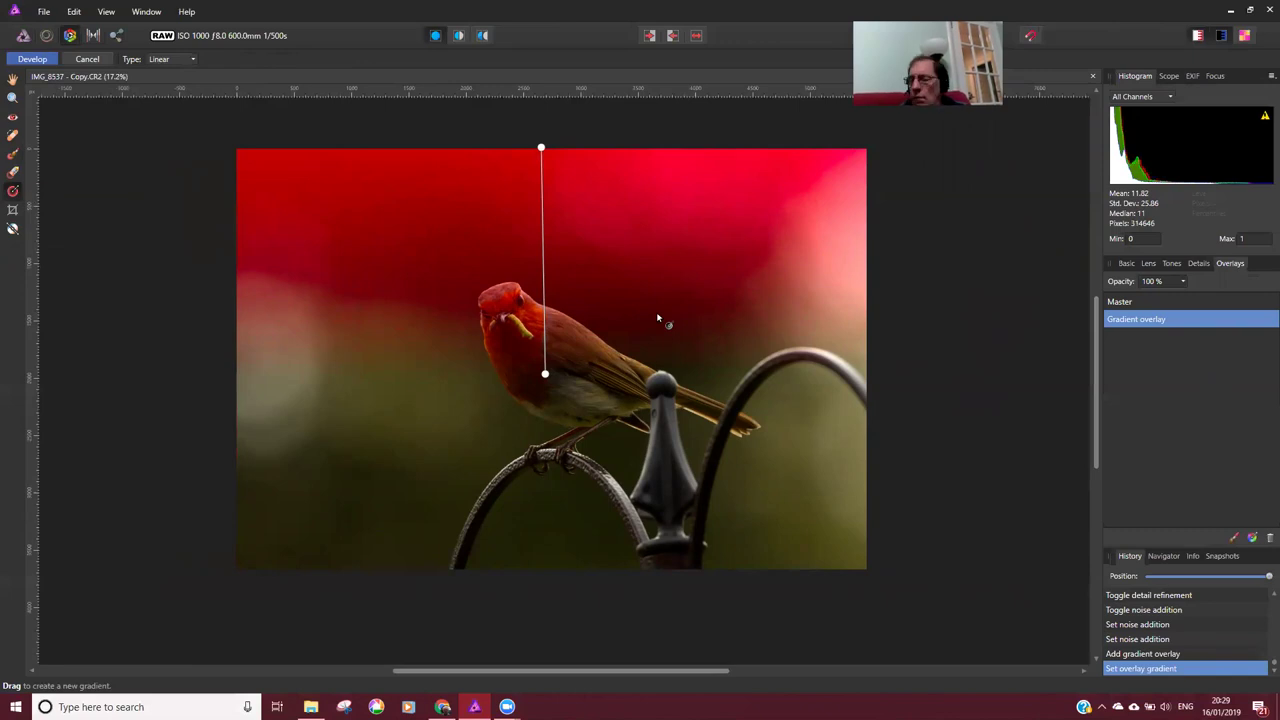
# Change the gradient to elliptical, then radial, and enlarge it over the robin's head and breast
pyautogui.click(165, 60)
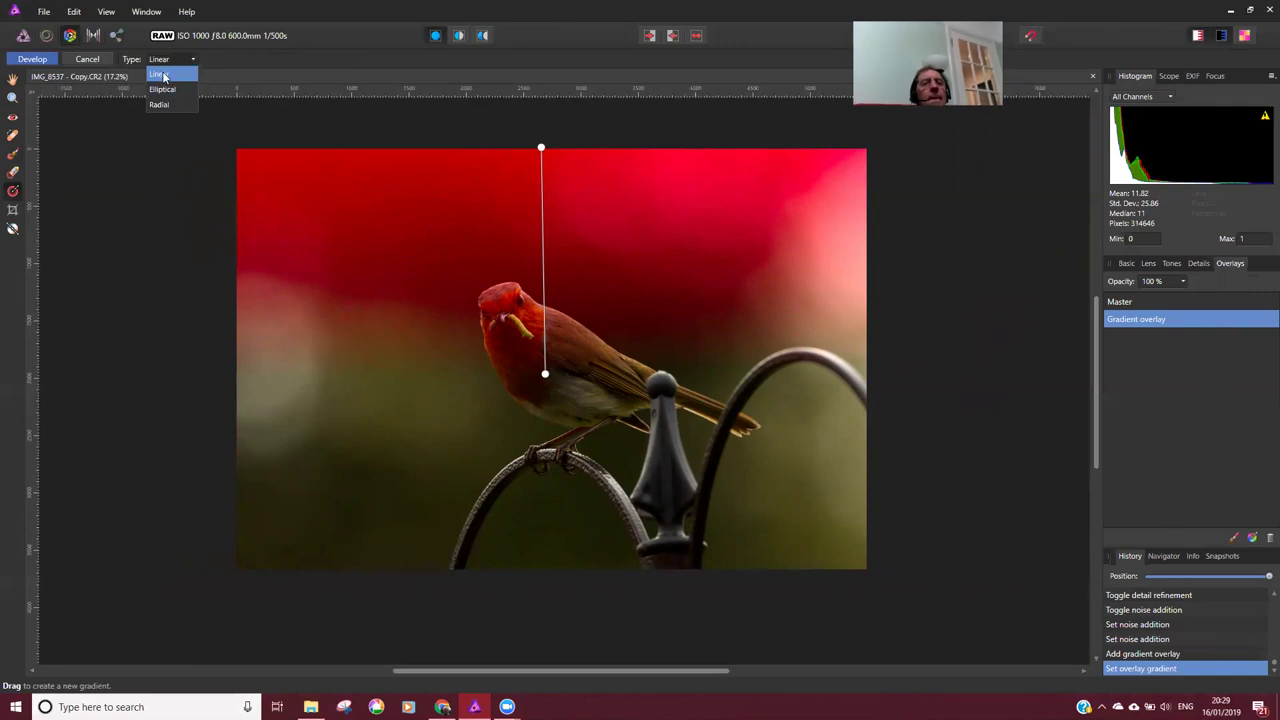
pyautogui.click(162, 89)
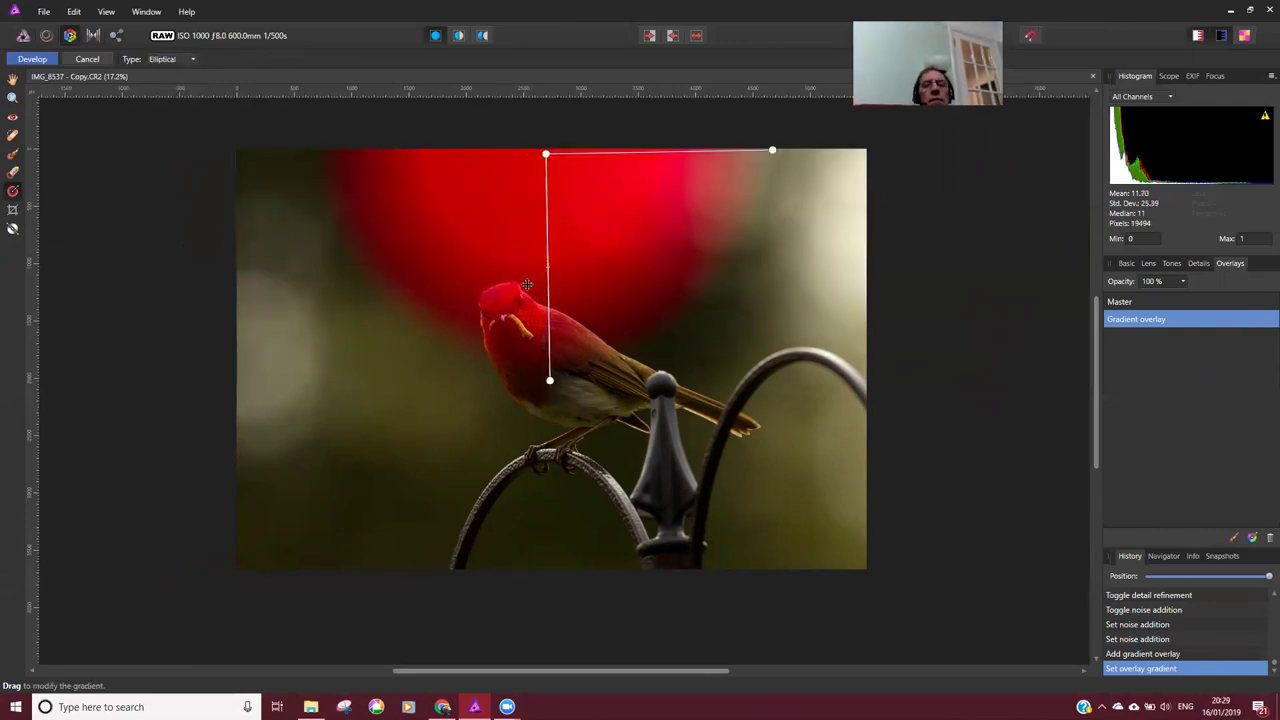
pyautogui.moveTo(541, 147); pyautogui.dragTo(514, 301)
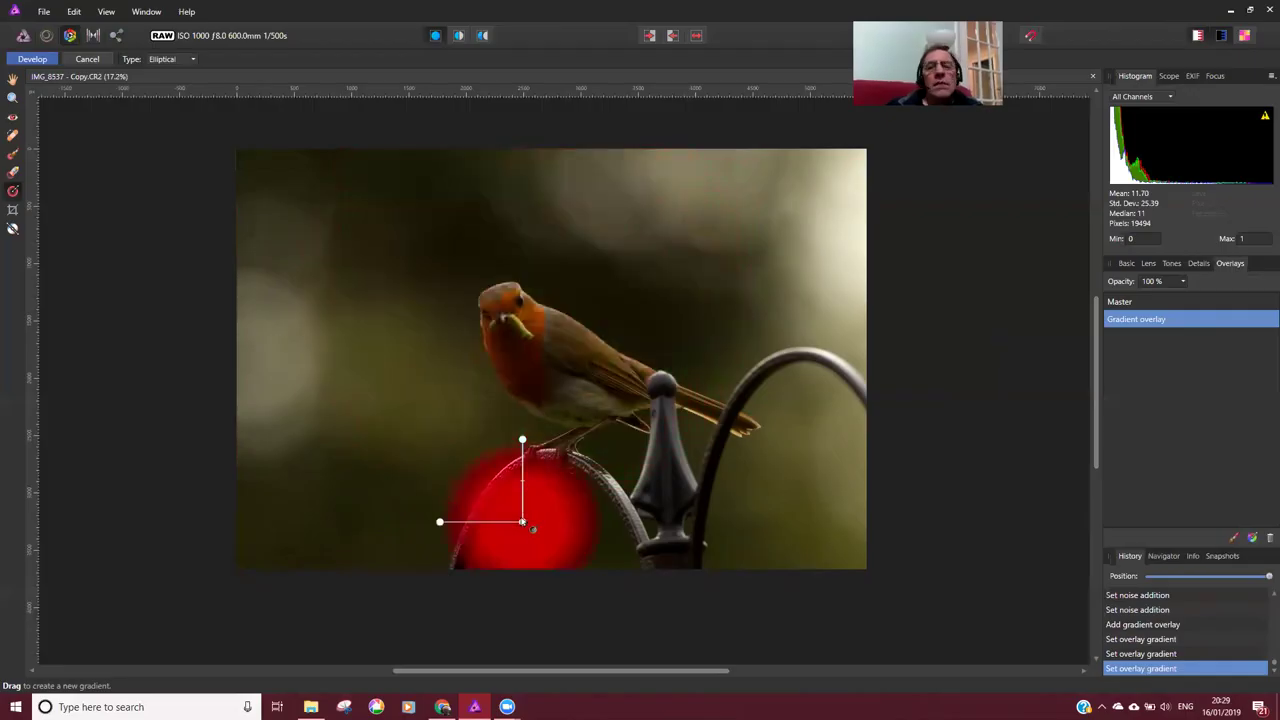
pyautogui.click(524, 344)
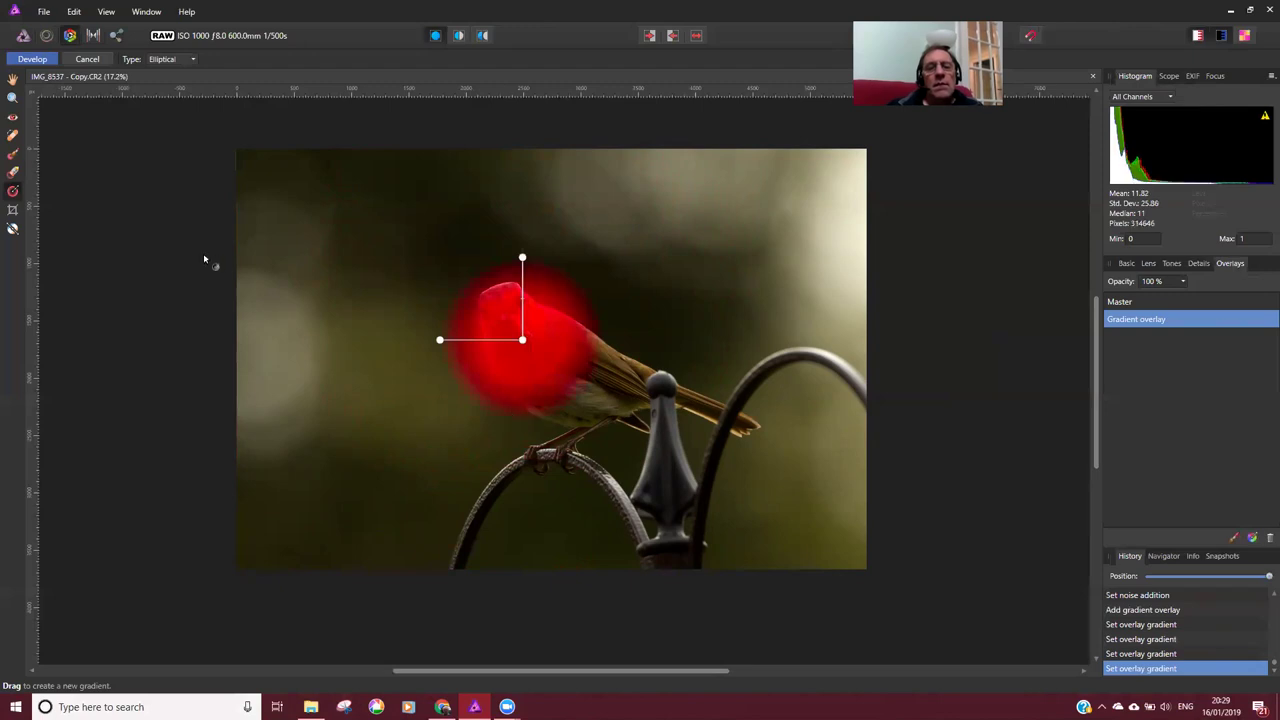
pyautogui.click(172, 62)
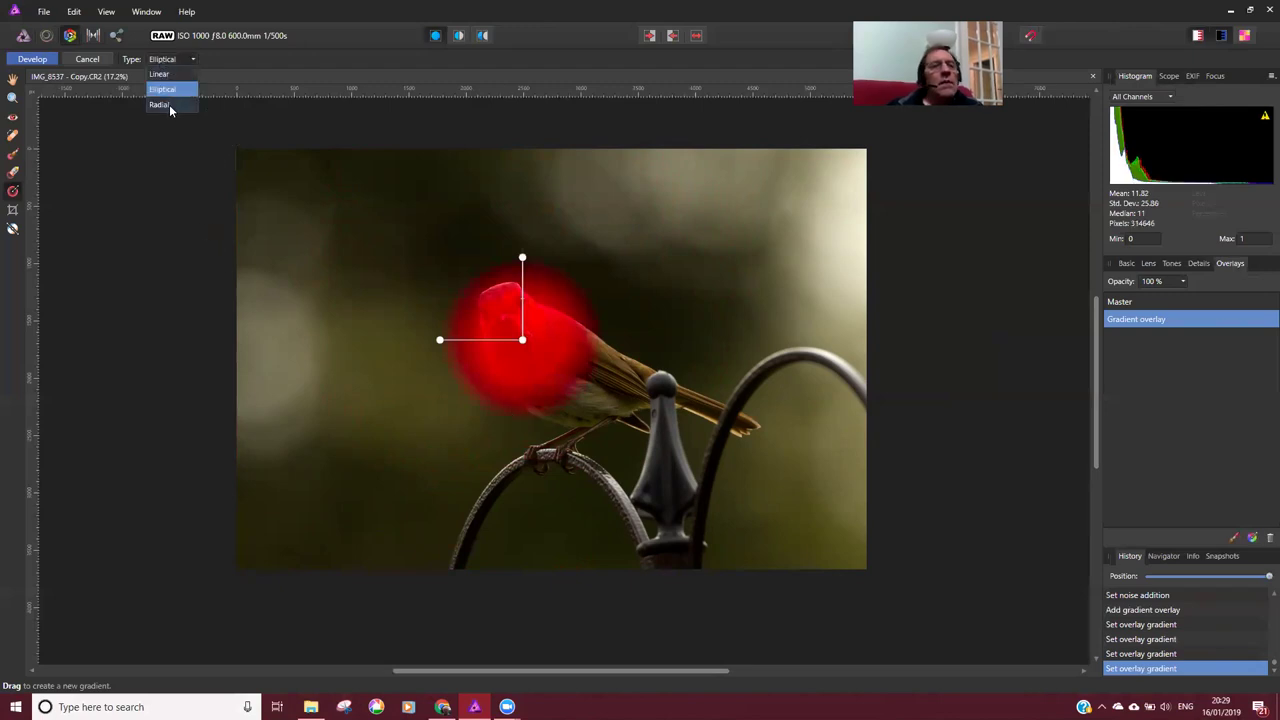
pyautogui.click(171, 107)
pyautogui.moveTo(518, 258); pyautogui.dragTo(521, 234)
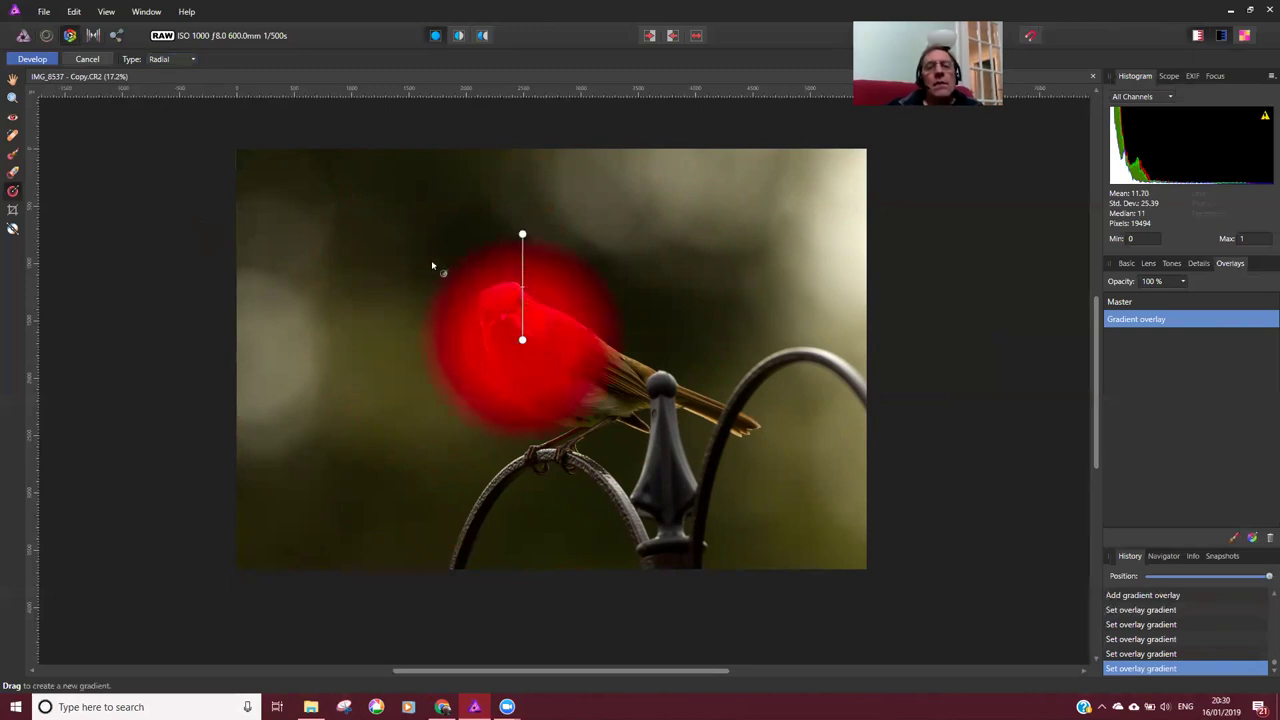
pyautogui.scroll(1, 543, 300)
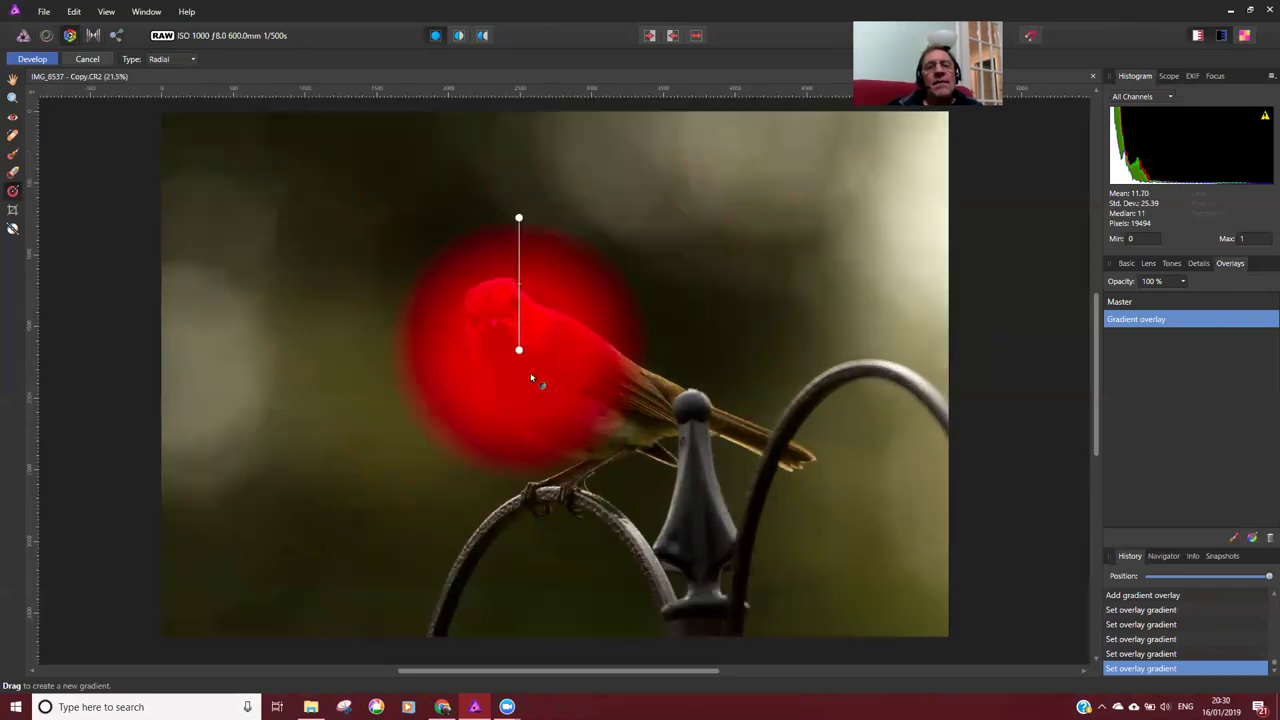
# Raise the radial gradient overlay's Saturation to 50% in its Basic adjustments
pyautogui.click(1128, 264)
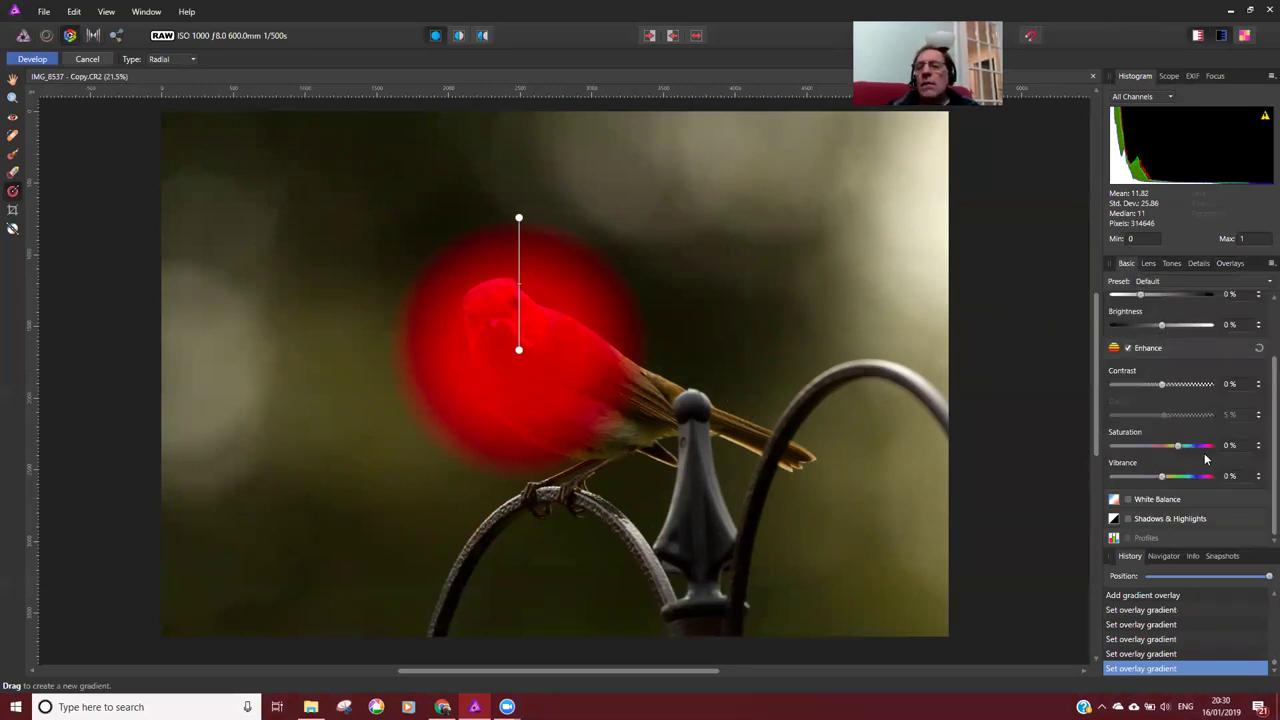
pyautogui.moveTo(1177, 450); pyautogui.dragTo(1222, 449)
pyautogui.scroll(2, 499, 365)
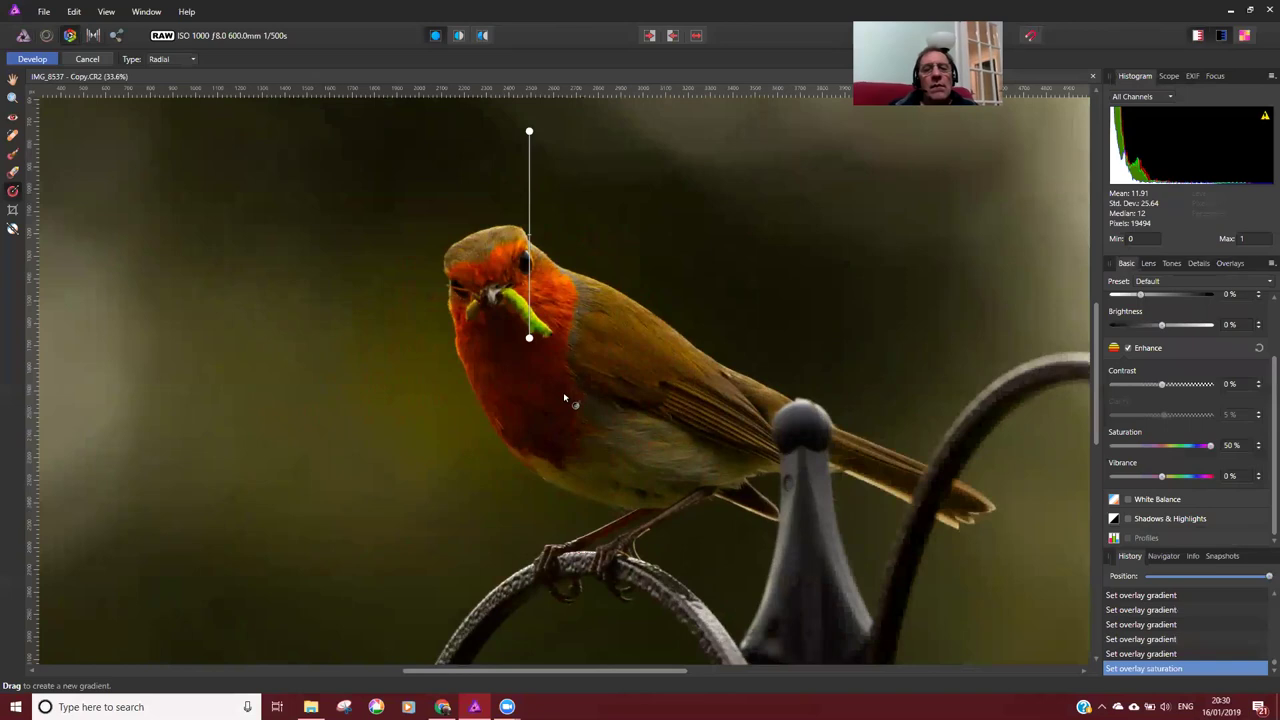
pyautogui.scroll(-1, 556, 410)
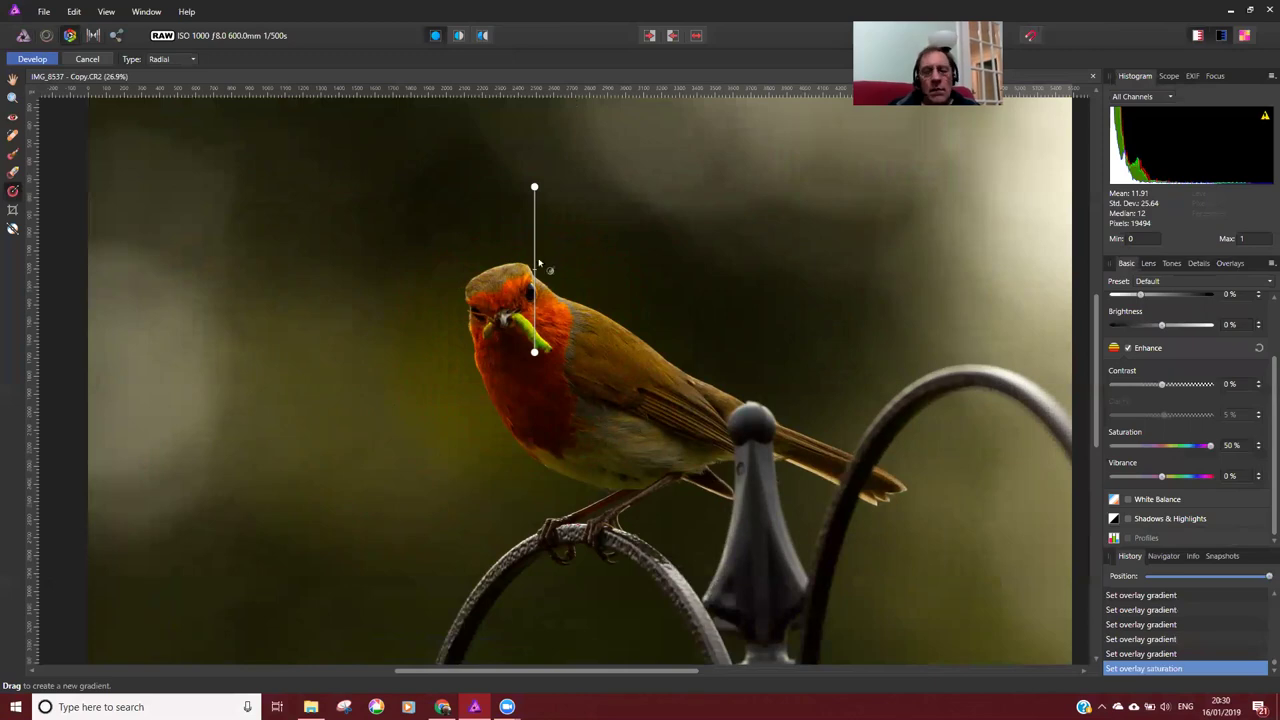
pyautogui.scroll(3, 1178, 630)
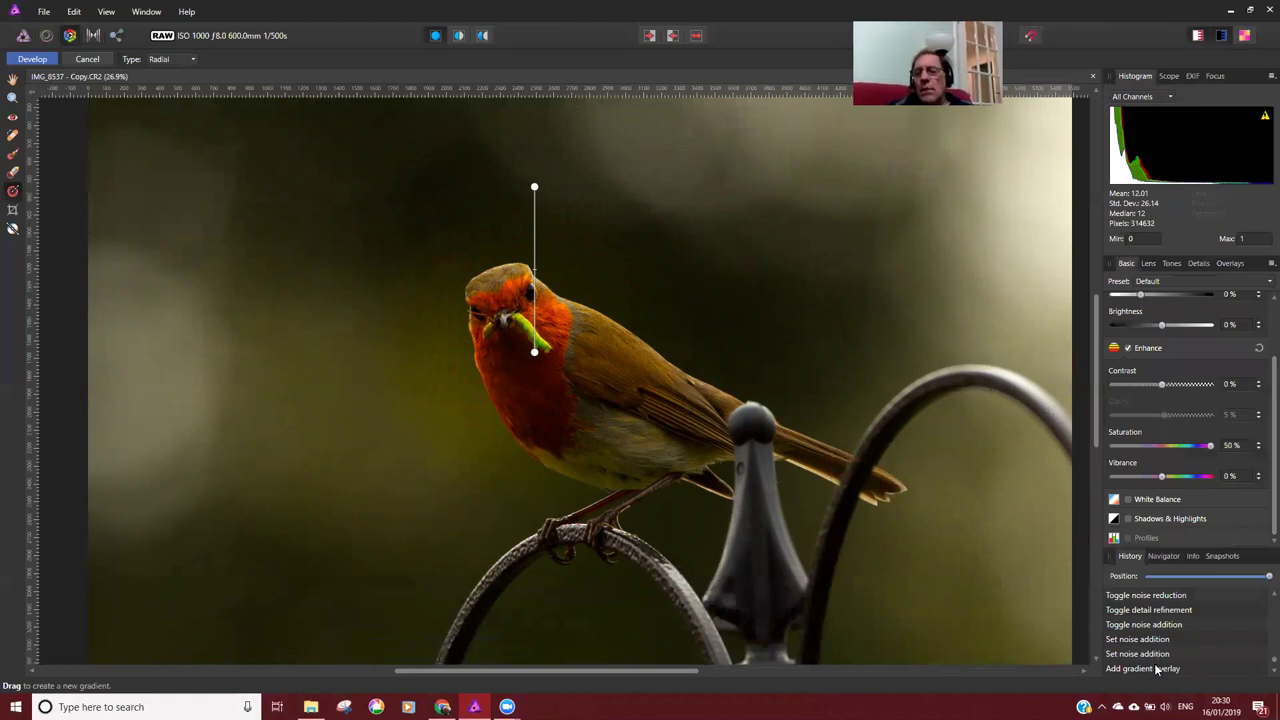
# Revert to the freshly added overlay and redraw it as a linear gradient from the top edge
pyautogui.click(1157, 668)
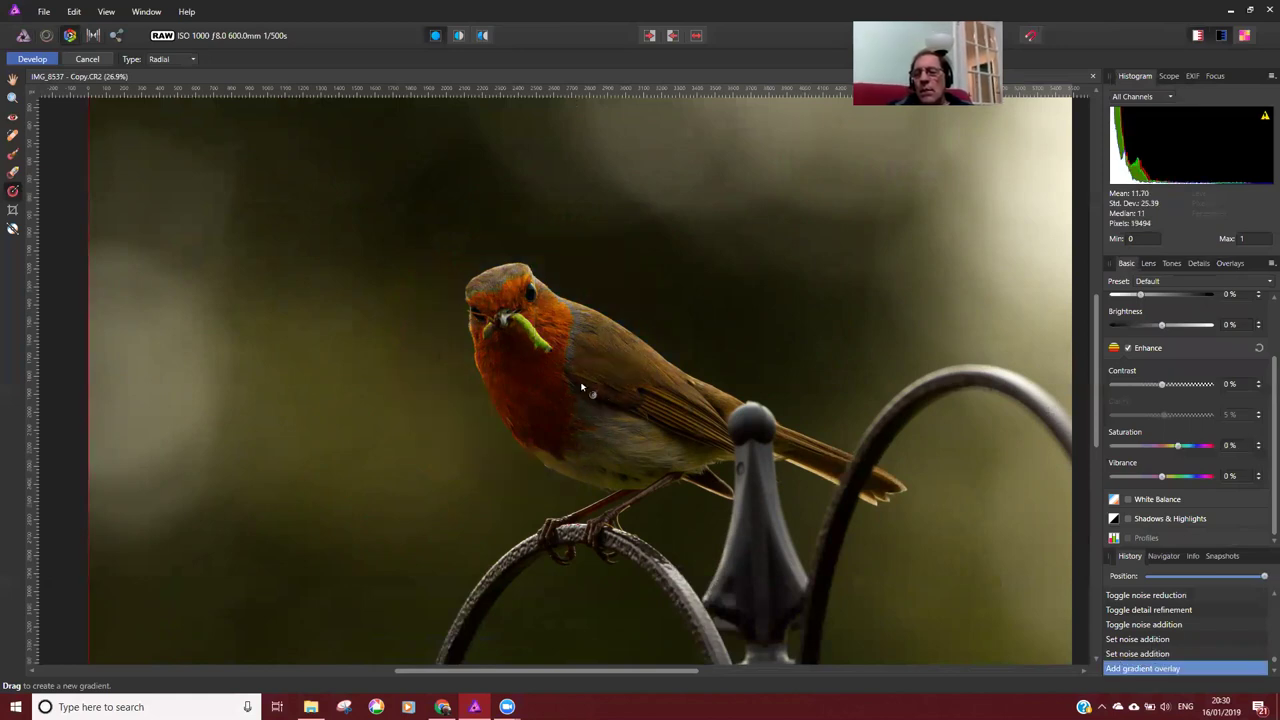
pyautogui.hotkey('ctrl', '-')
pyautogui.hotkey('ctrl', '-')
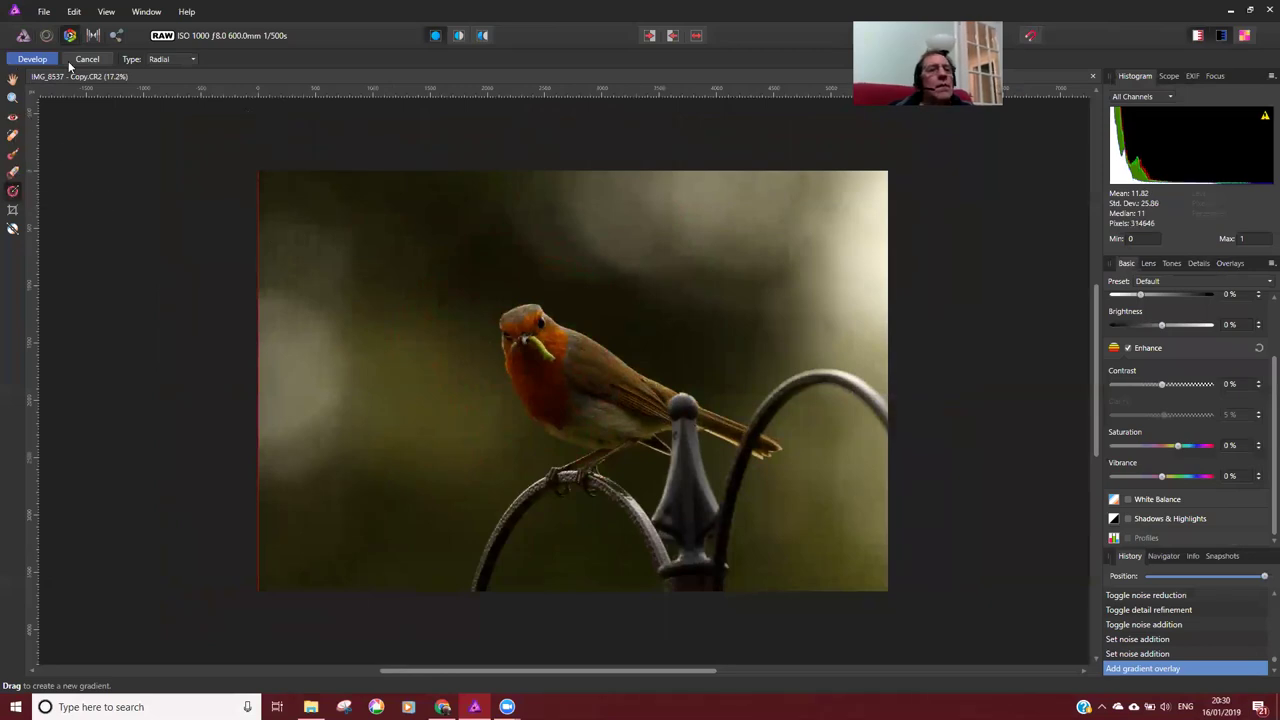
pyautogui.click(164, 59)
pyautogui.click(160, 74)
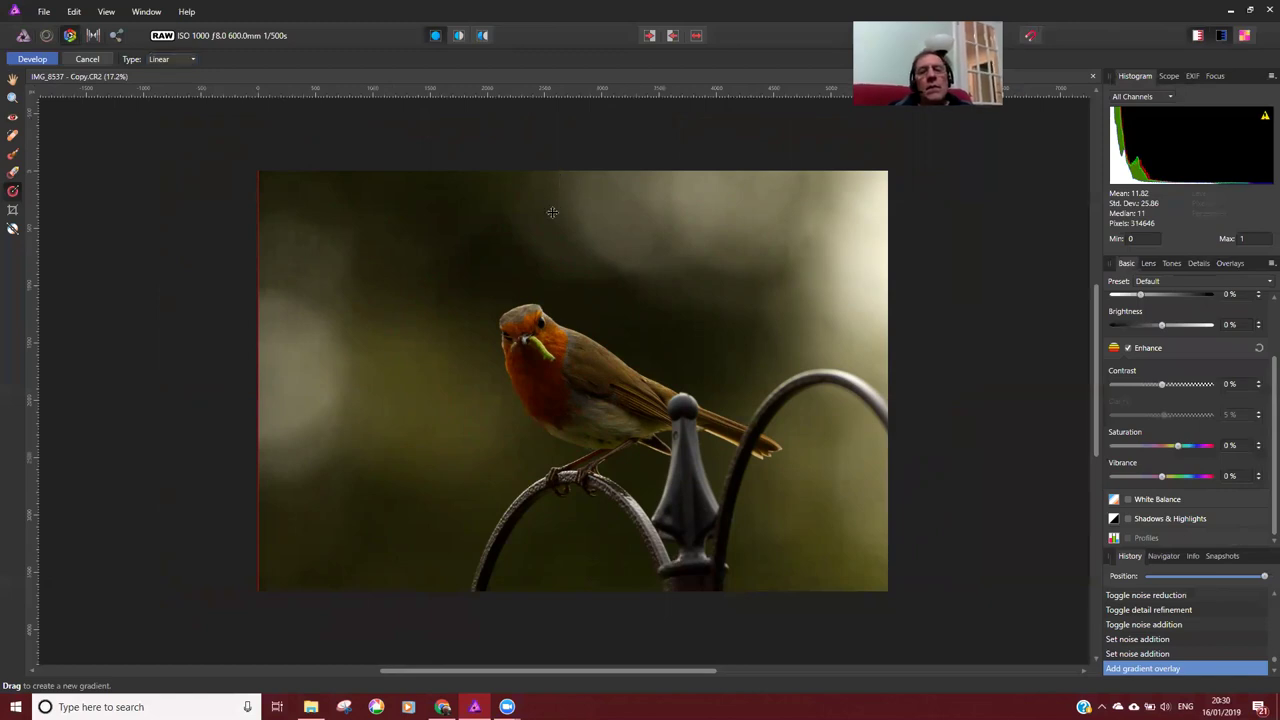
pyautogui.moveTo(559, 170); pyautogui.dragTo(559, 323)
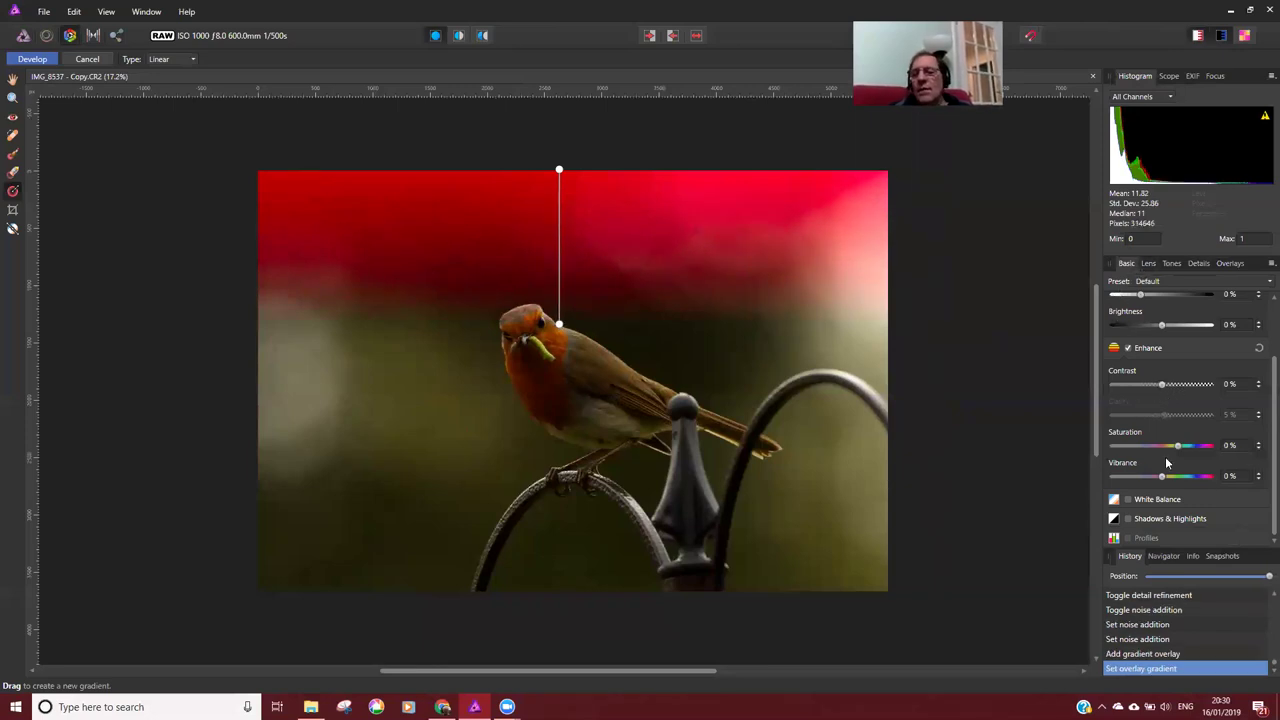
# Lower the gradient overlay's saturation and vibrance (-40%) and raise its blackpoint to darken the top
pyautogui.moveTo(1177, 446); pyautogui.dragTo(1126, 448)
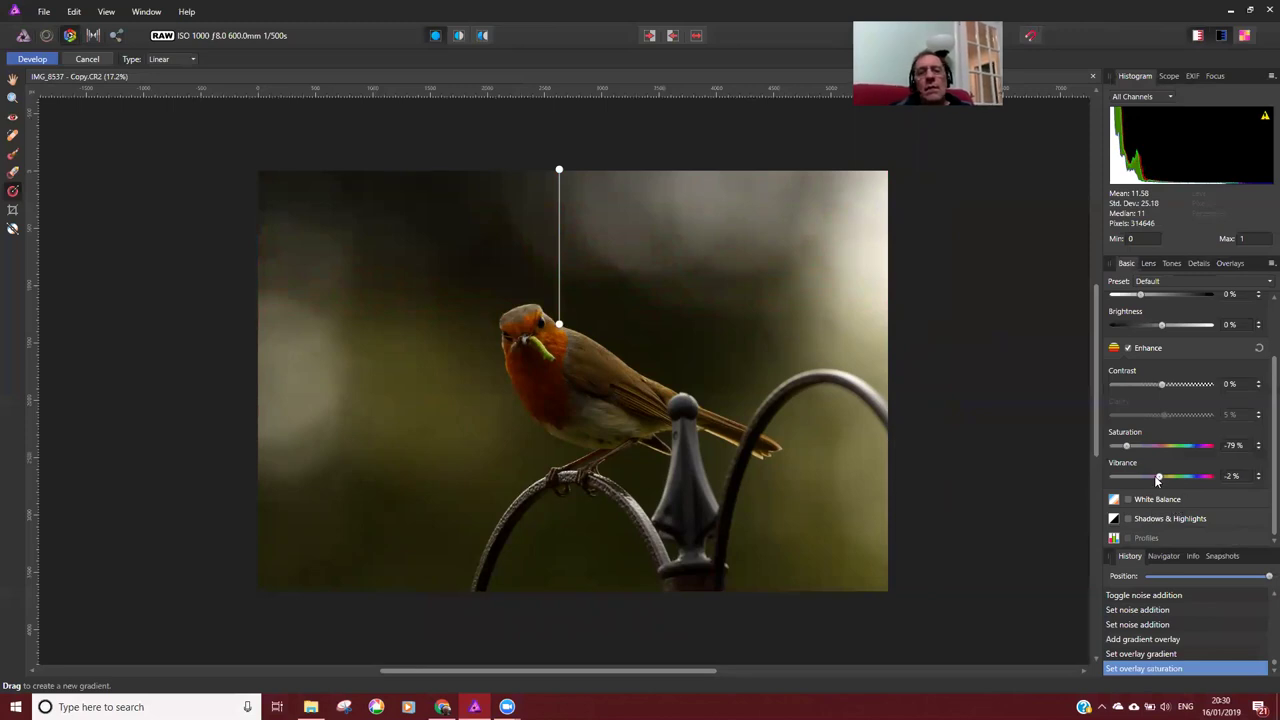
pyautogui.moveTo(1151, 478); pyautogui.dragTo(1121, 477)
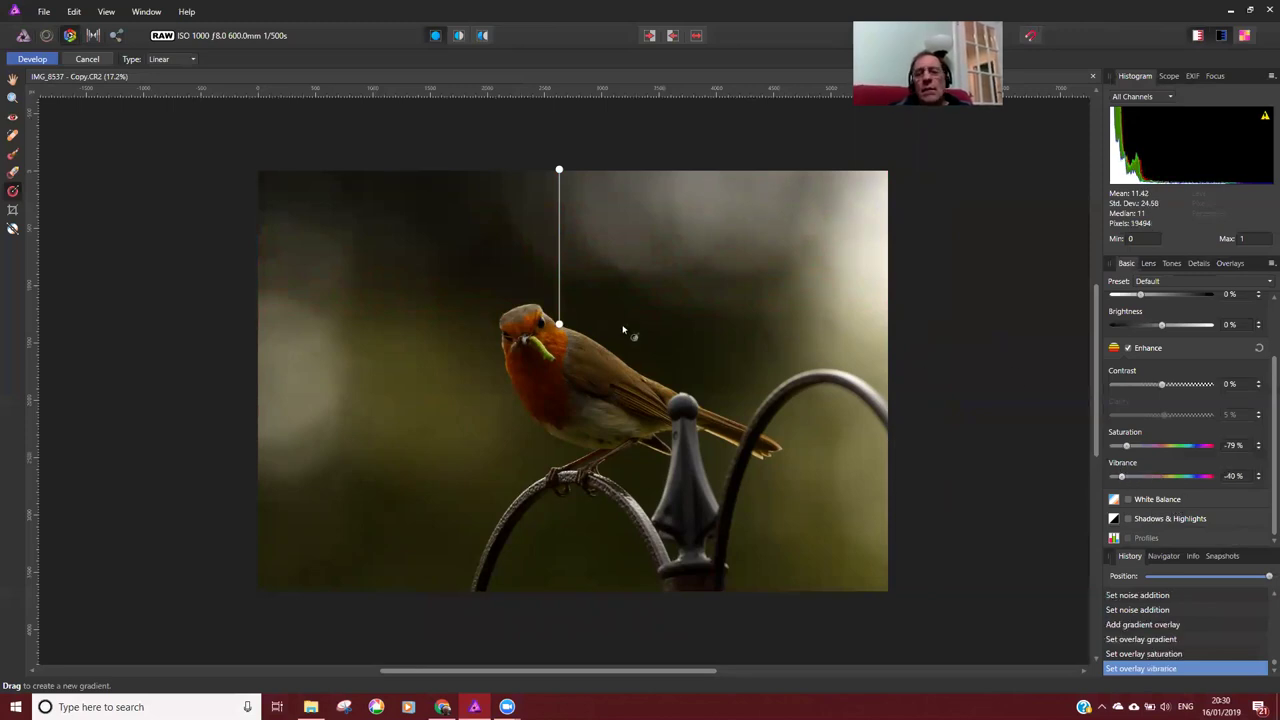
pyautogui.scroll(-1, 622, 330)
pyautogui.scroll(3, 615, 328)
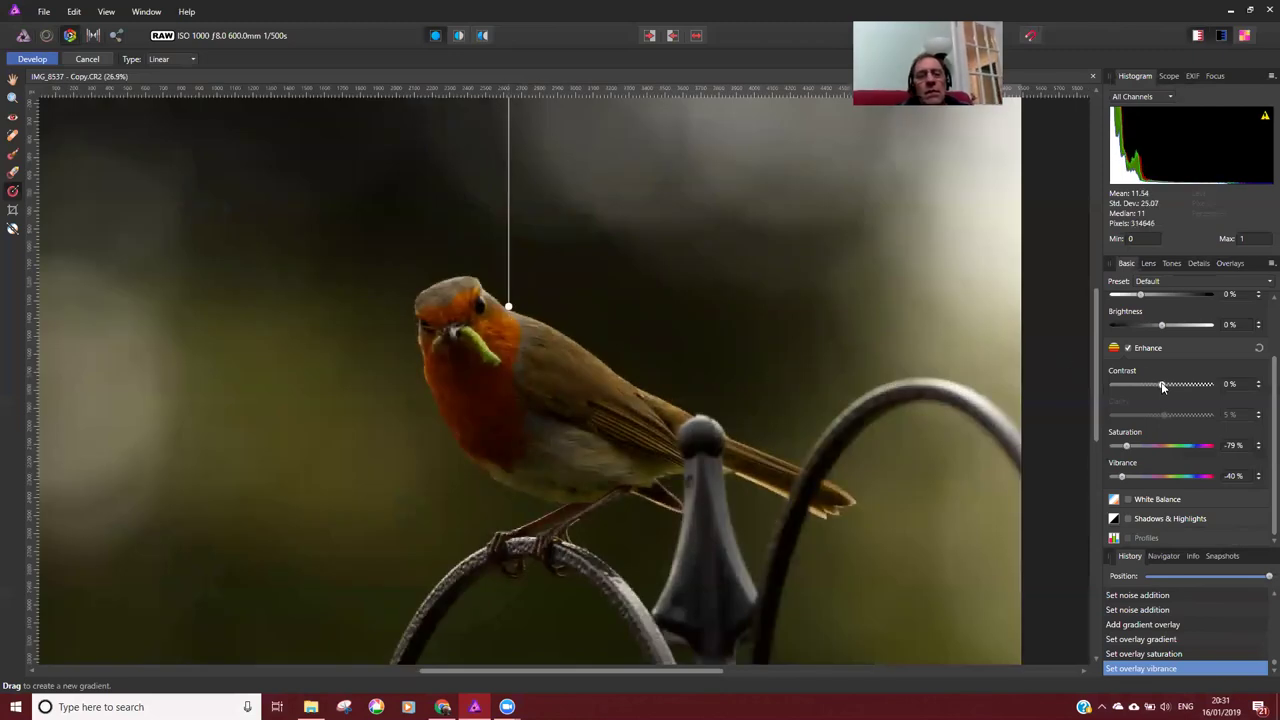
pyautogui.scroll(2, 1160, 385)
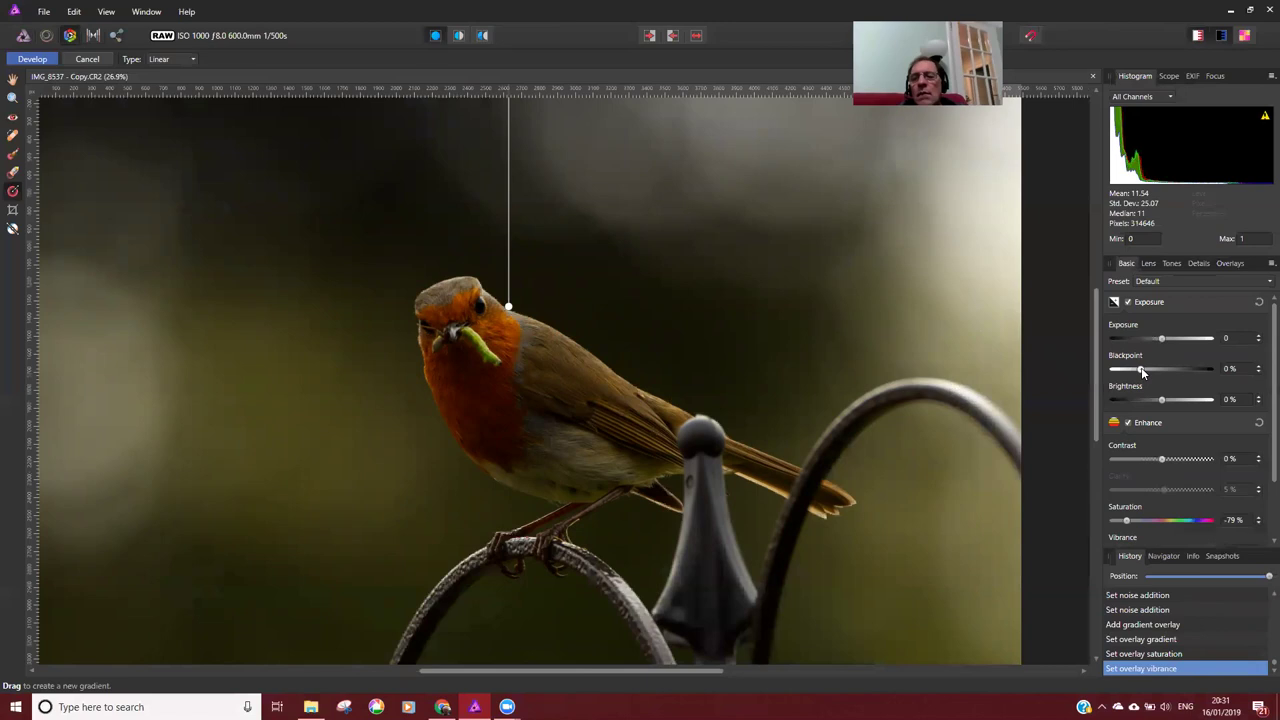
pyautogui.moveTo(1142, 370); pyautogui.dragTo(1171, 372)
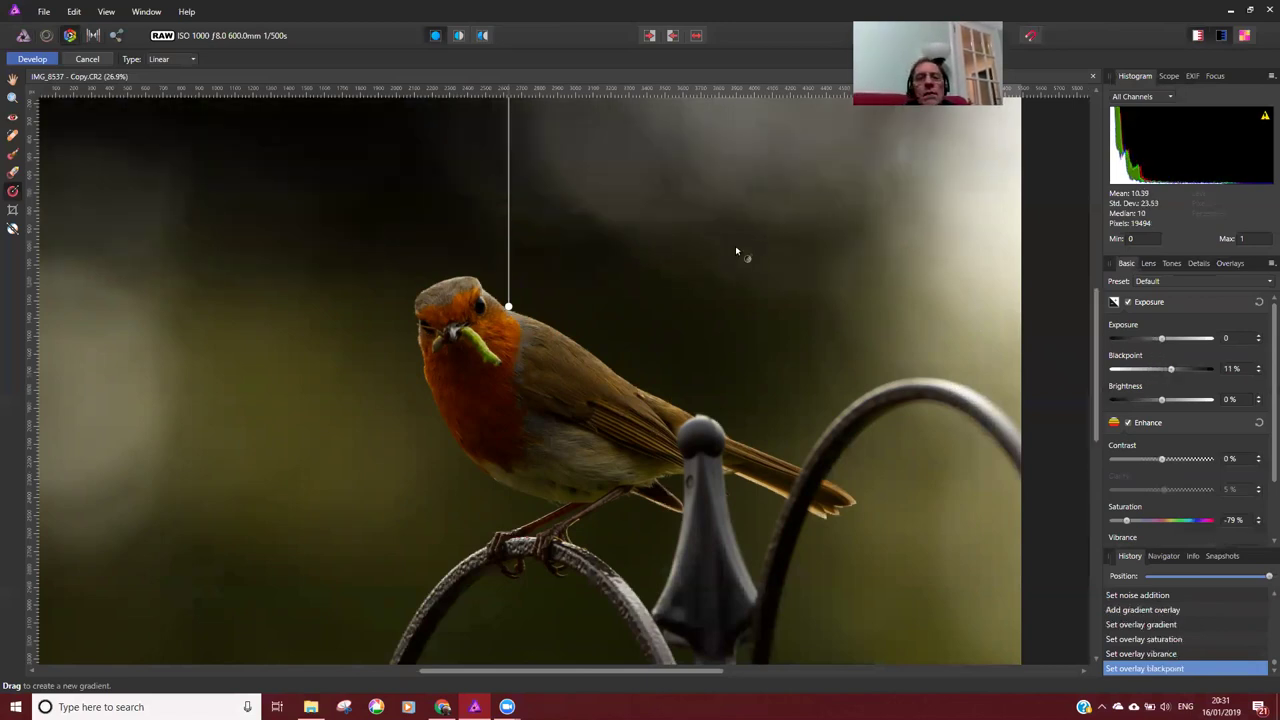
pyautogui.scroll(-3, 718, 257)
pyautogui.scroll(1, 617, 278)
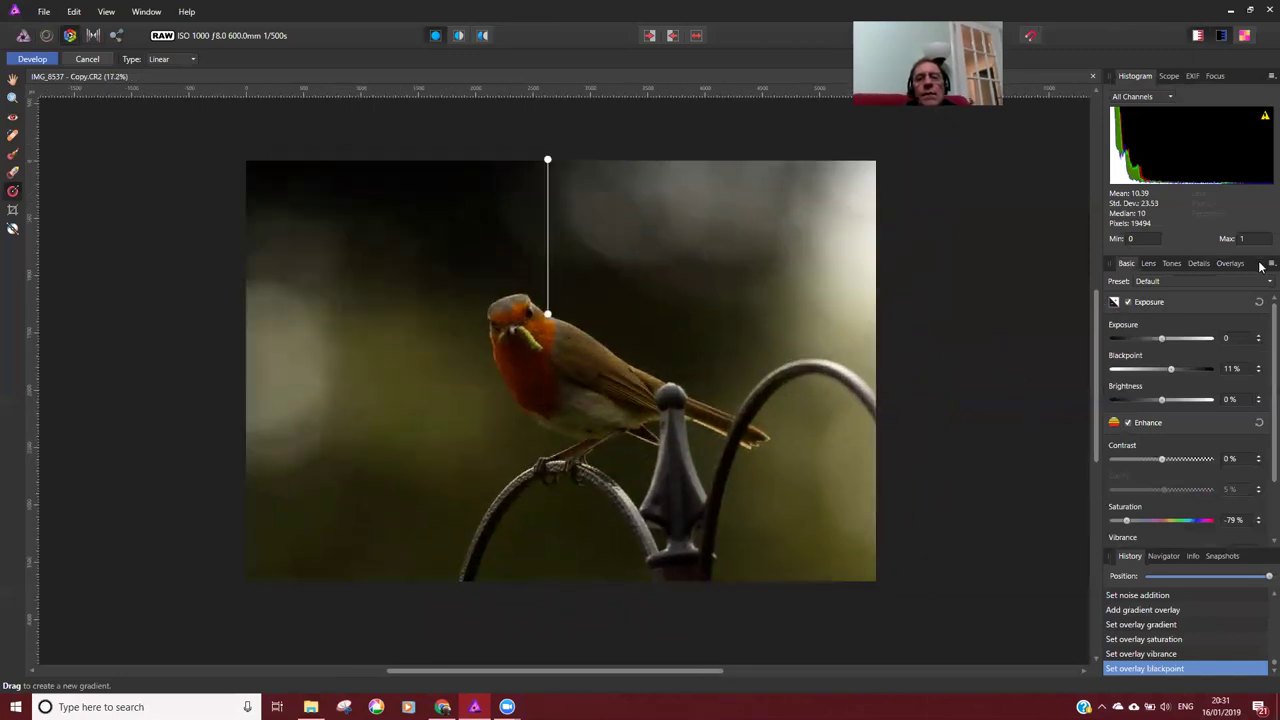
# Return to the overlays list, select Master, then reselect the gradient overlay
pyautogui.click(1229, 263)
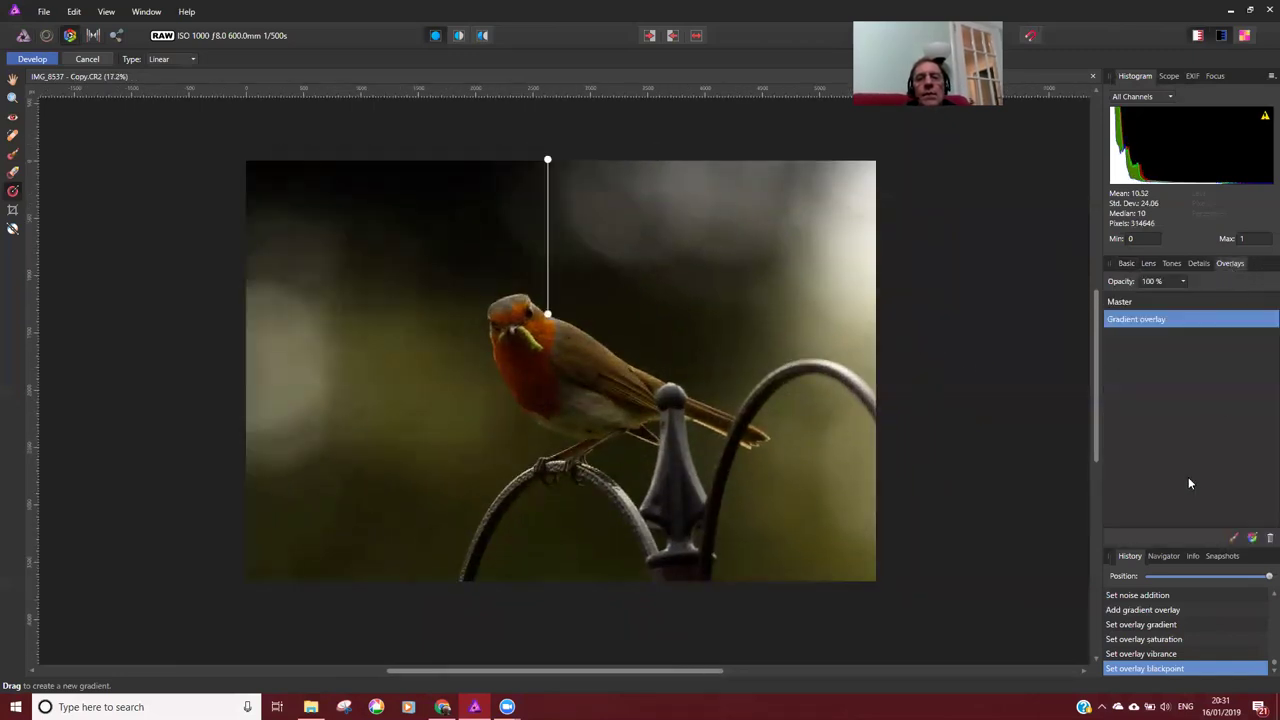
pyautogui.click(1121, 304)
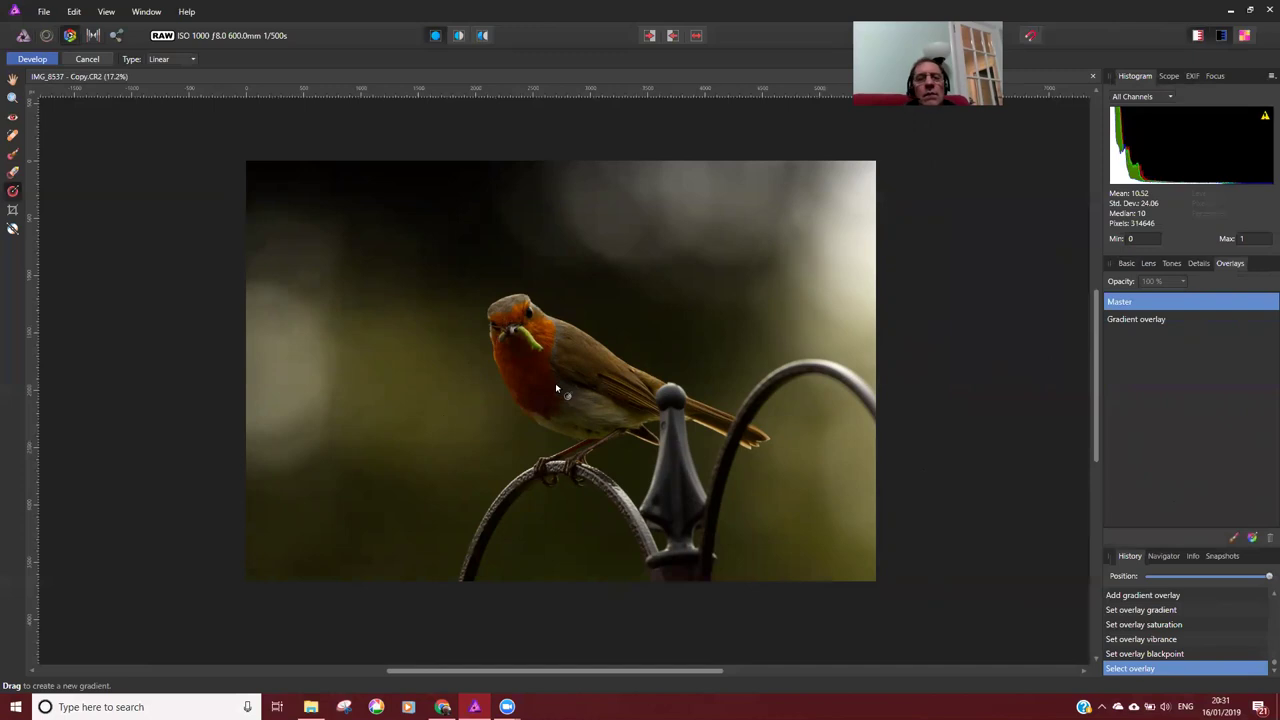
pyautogui.click(1142, 320)
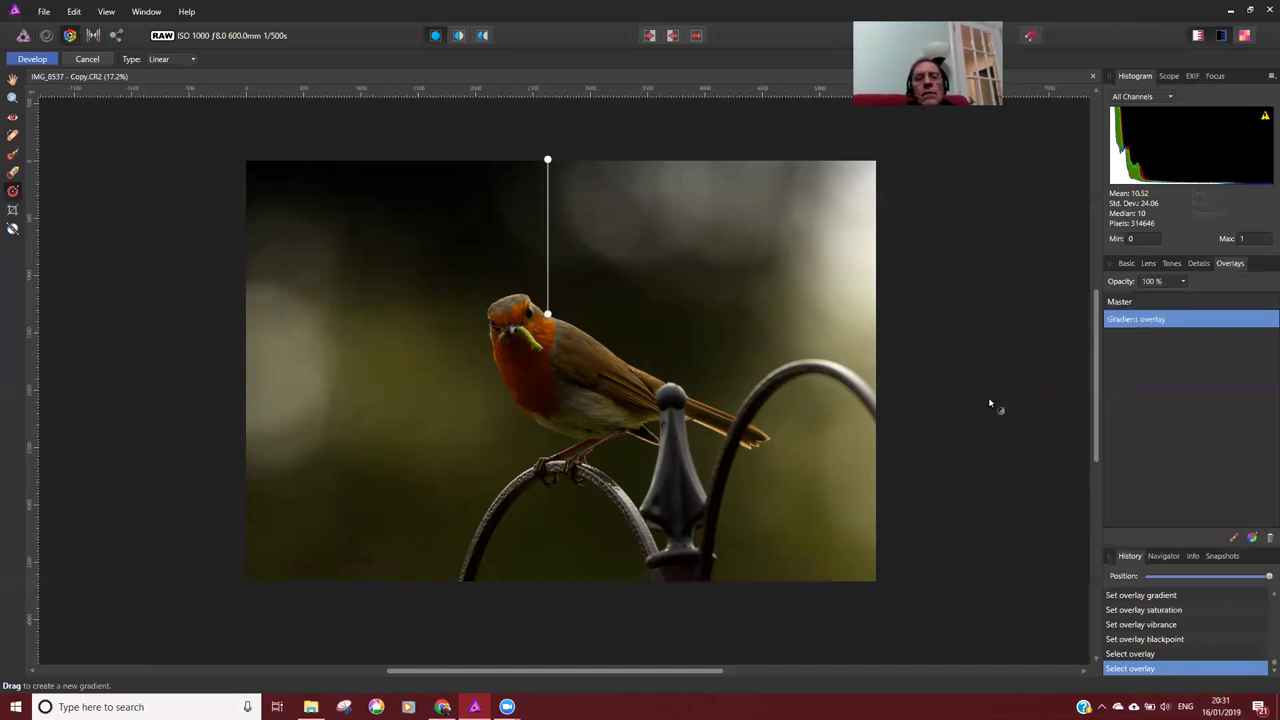
pyautogui.scroll(1, 989, 406)
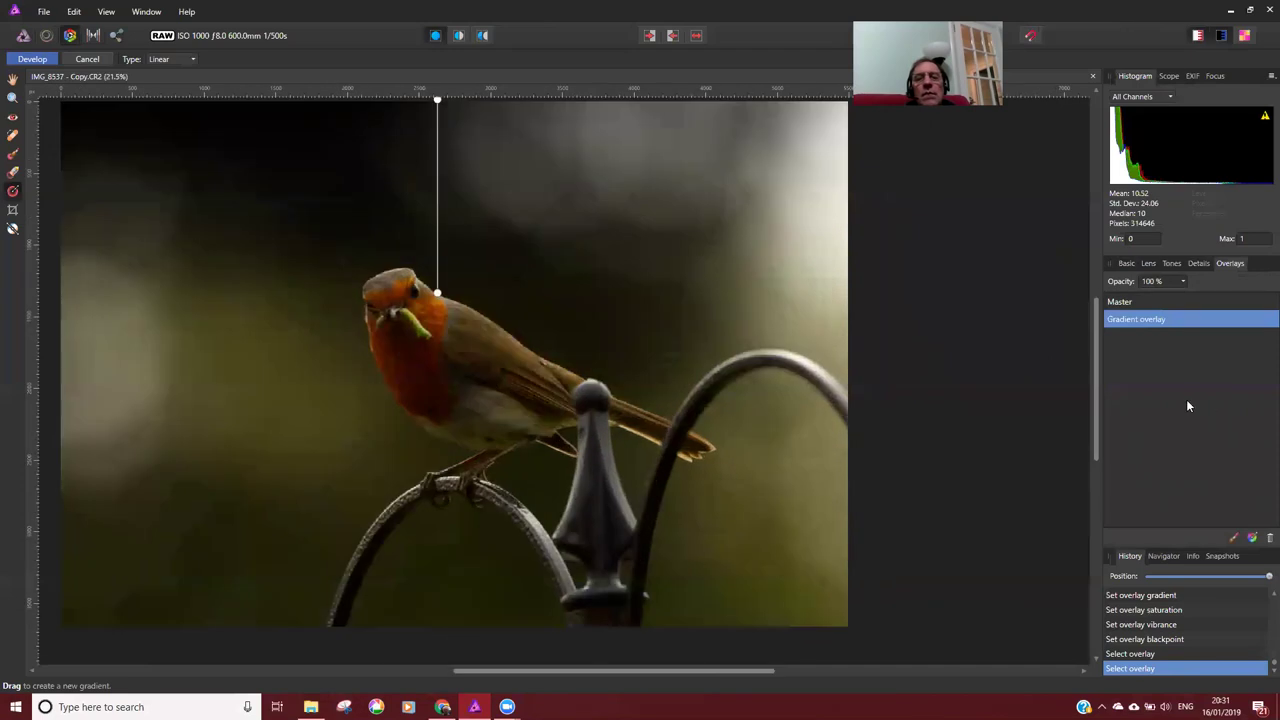
# Add a brush overlay, set a larger brush size, and paint over the robin's breast
pyautogui.click(1234, 538)
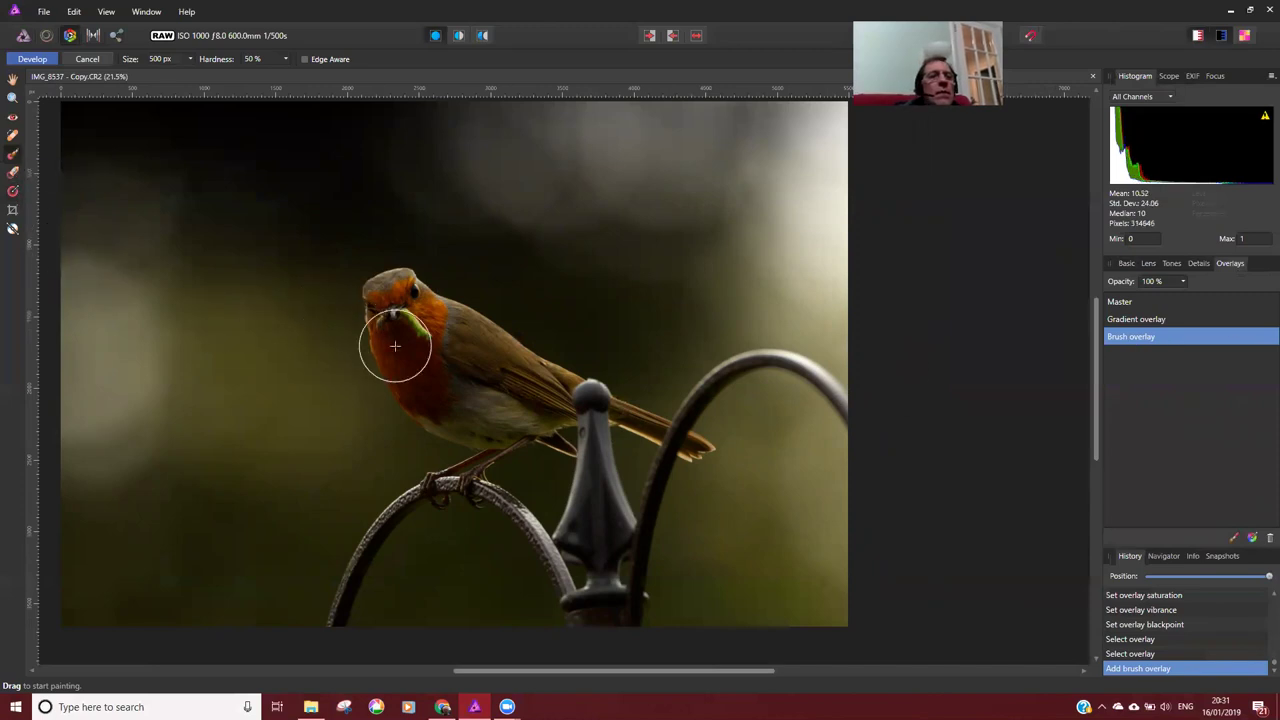
pyautogui.press('[')
pyautogui.press('[')
pyautogui.press('[')
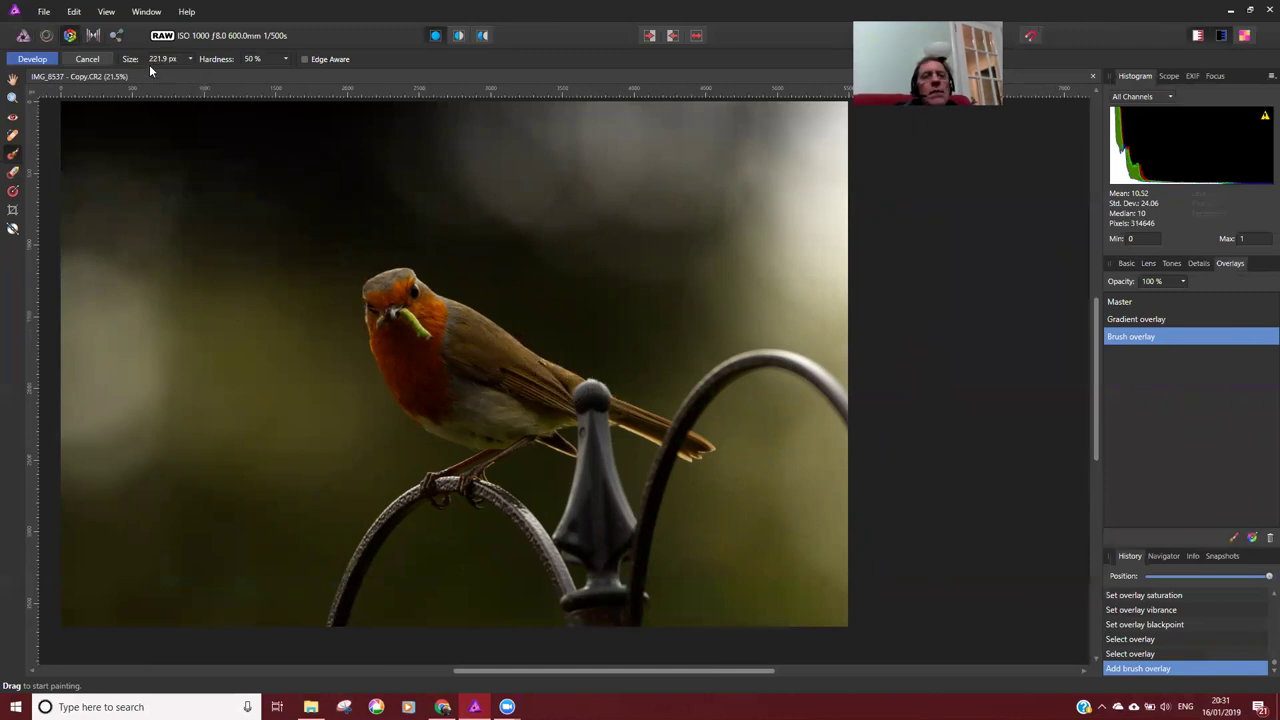
pyautogui.click(190, 61)
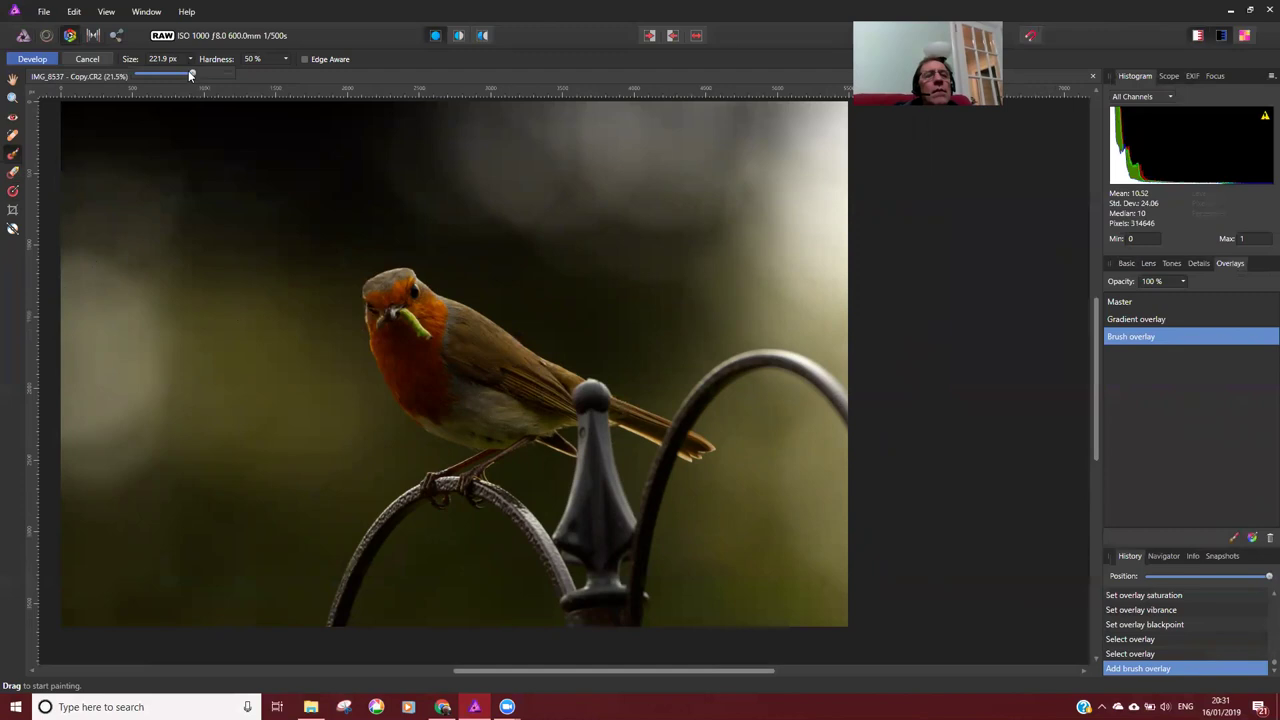
pyautogui.moveTo(198, 76)
pyautogui.mouseDown()
pyautogui.moveTo(178, 74)
pyautogui.moveTo(206, 75)
pyautogui.mouseUp()
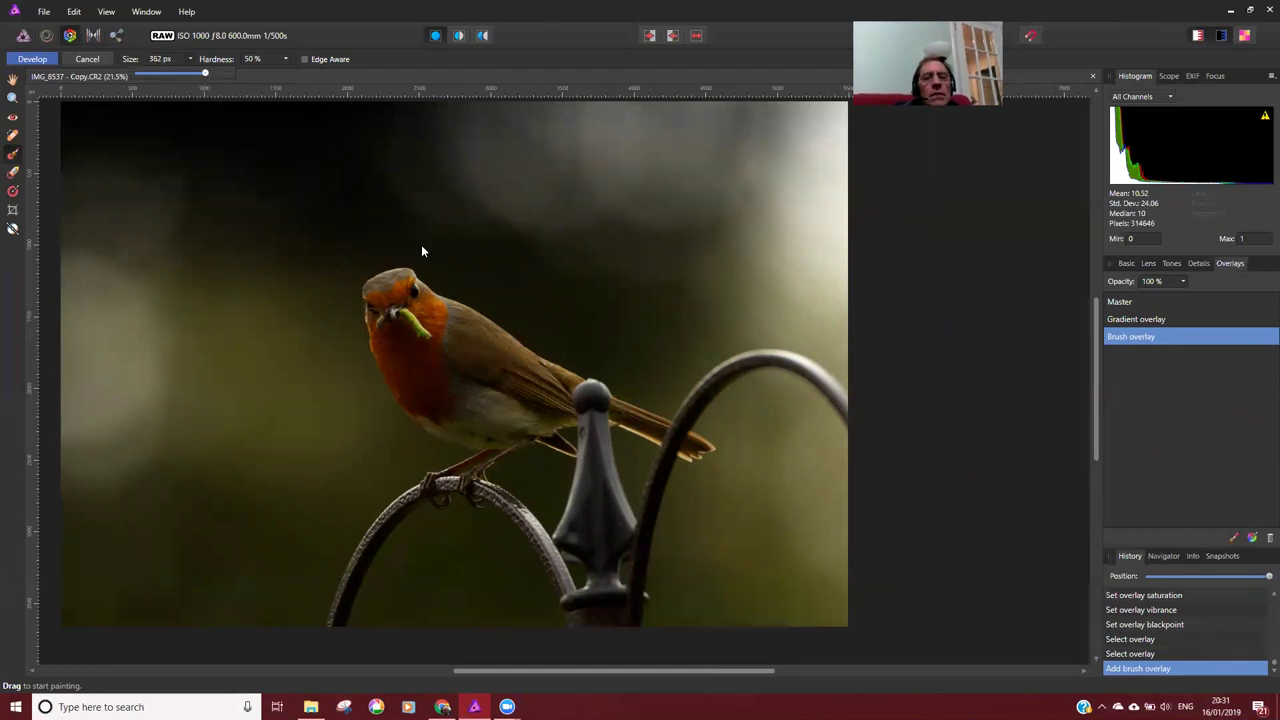
pyautogui.click(465, 284)
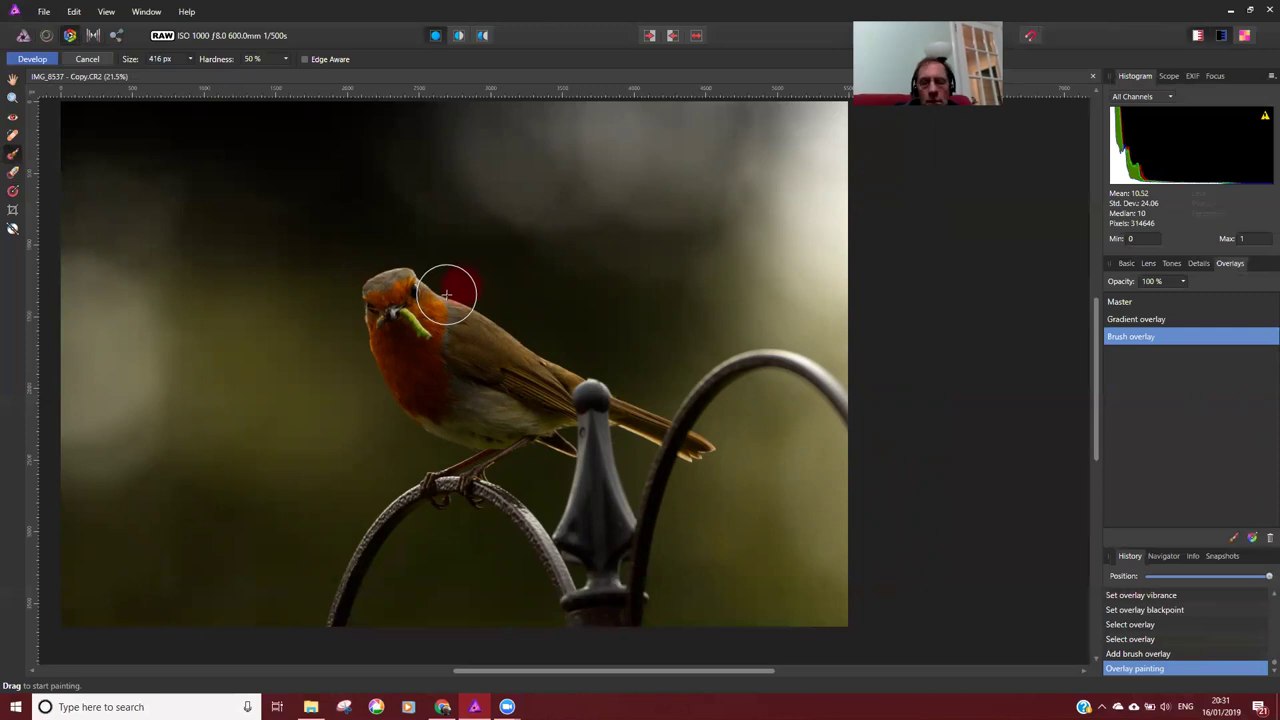
pyautogui.moveTo(453, 293)
pyautogui.mouseDown()
pyautogui.moveTo(357, 262)
pyautogui.moveTo(340, 330)
pyautogui.moveTo(392, 474)
pyautogui.moveTo(453, 506)
pyautogui.moveTo(478, 492)
pyautogui.moveTo(488, 448)
pyautogui.moveTo(472, 310)
pyautogui.moveTo(457, 264)
pyautogui.moveTo(399, 227)
pyautogui.moveTo(372, 233)
pyautogui.moveTo(356, 286)
pyautogui.moveTo(424, 442)
pyautogui.moveTo(440, 402)
pyautogui.moveTo(426, 300)
pyautogui.moveTo(343, 256)
pyautogui.moveTo(405, 423)
pyautogui.moveTo(452, 484)
pyautogui.moveTo(457, 409)
pyautogui.moveTo(429, 325)
pyautogui.moveTo(400, 313)
pyautogui.moveTo(400, 349)
pyautogui.mouseUp()
pyautogui.scroll(5, 414, 343)
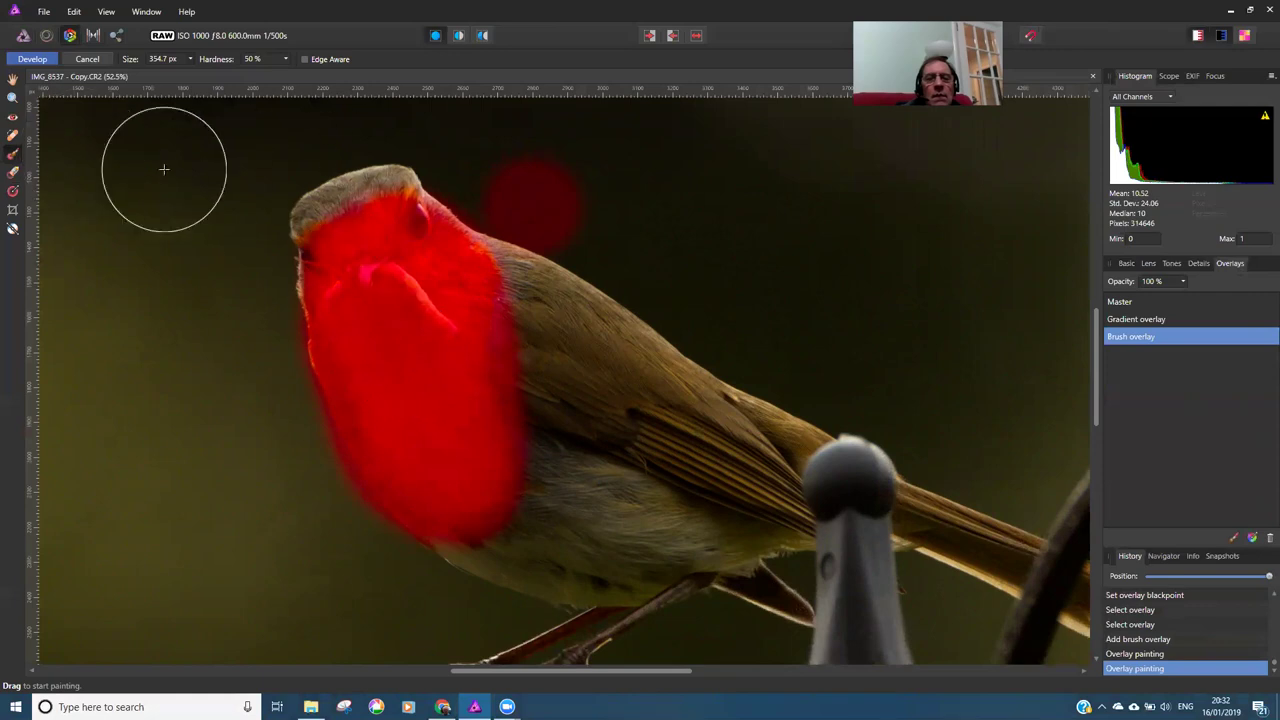
# Raise the brush overlay's Brightness to 22%, then go back to the overlays list and select Master
pyautogui.click(1129, 265)
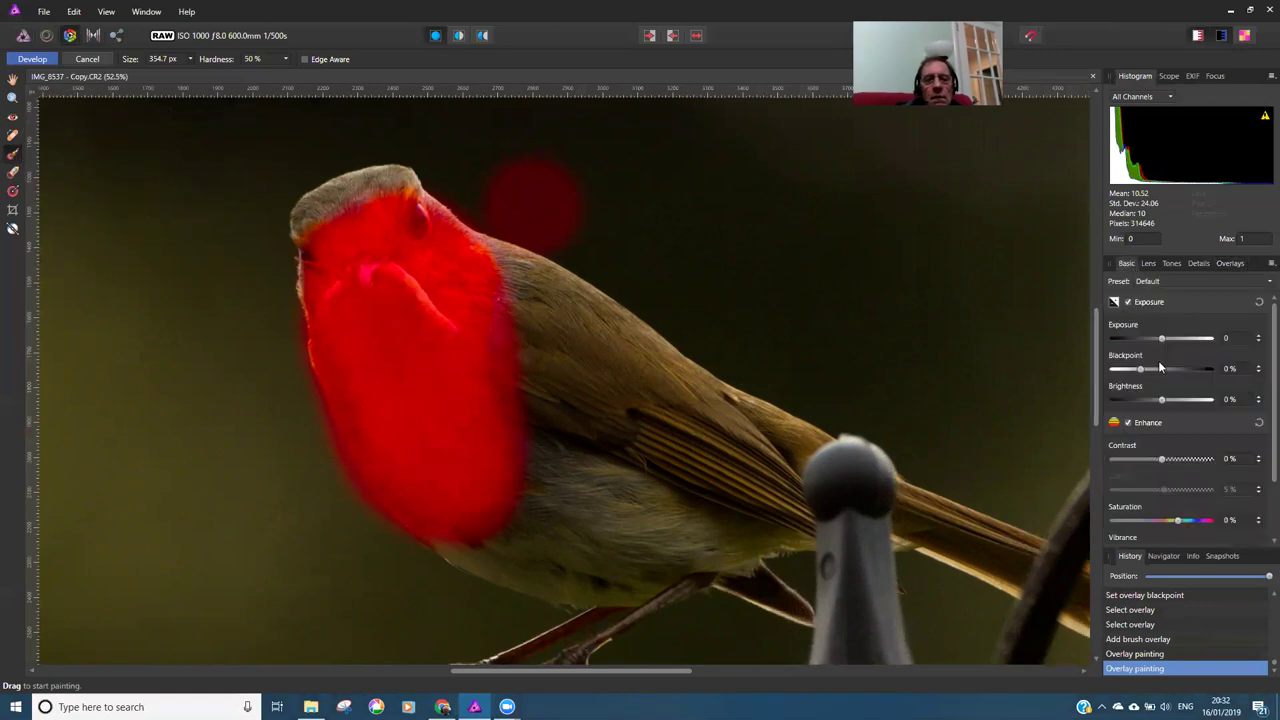
pyautogui.moveTo(1161, 399)
pyautogui.mouseDown()
pyautogui.moveTo(1198, 404)
pyautogui.moveTo(1152, 405)
pyautogui.moveTo(1201, 400)
pyautogui.mouseUp()
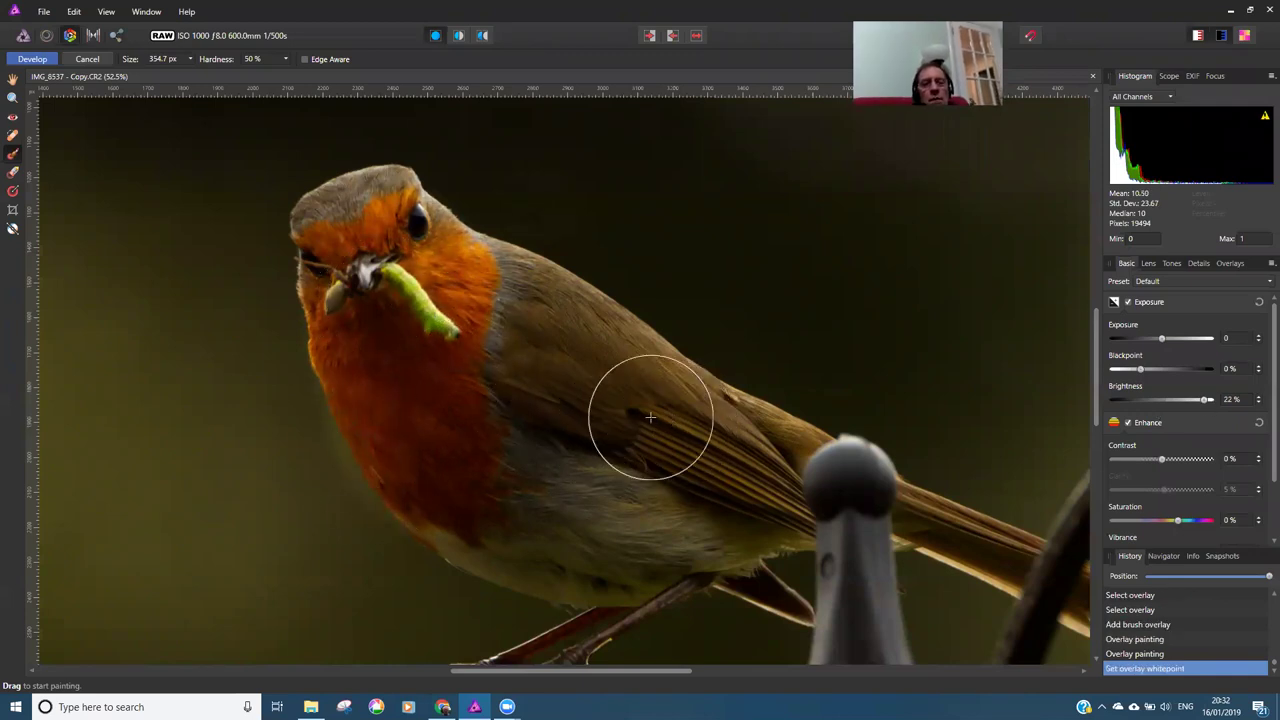
pyautogui.scroll(-2, 575, 405)
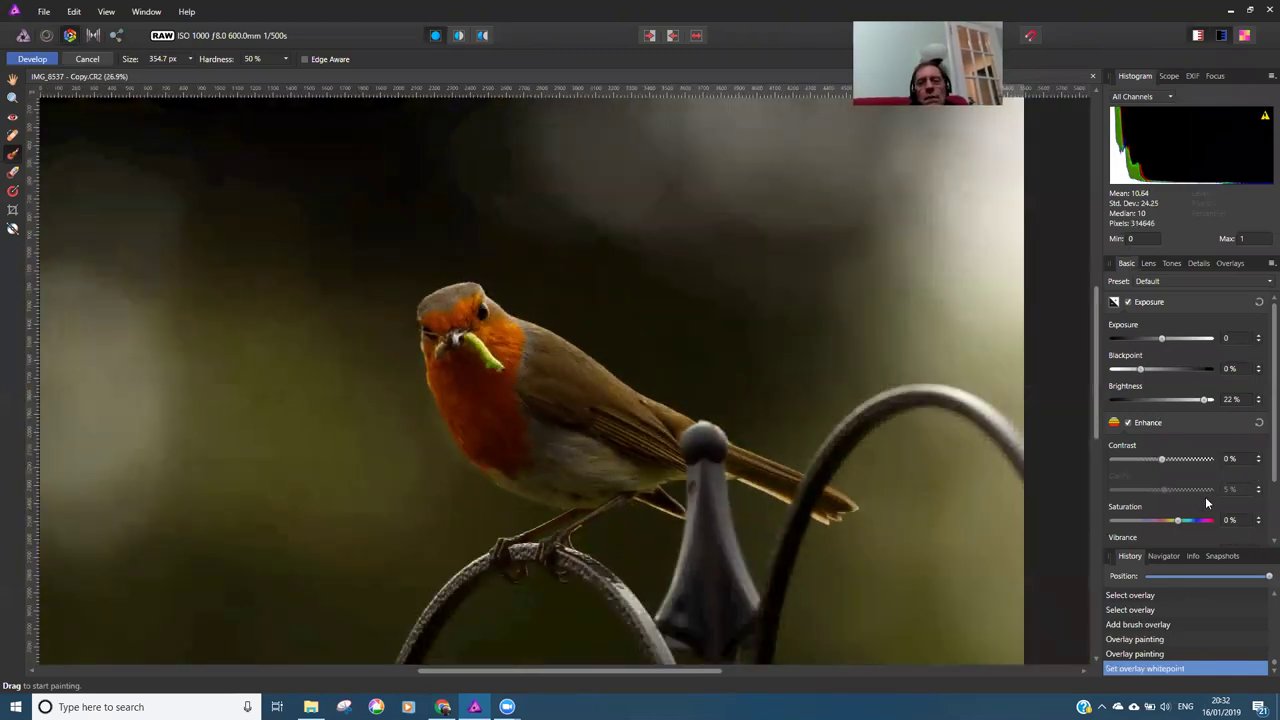
pyautogui.click(1230, 264)
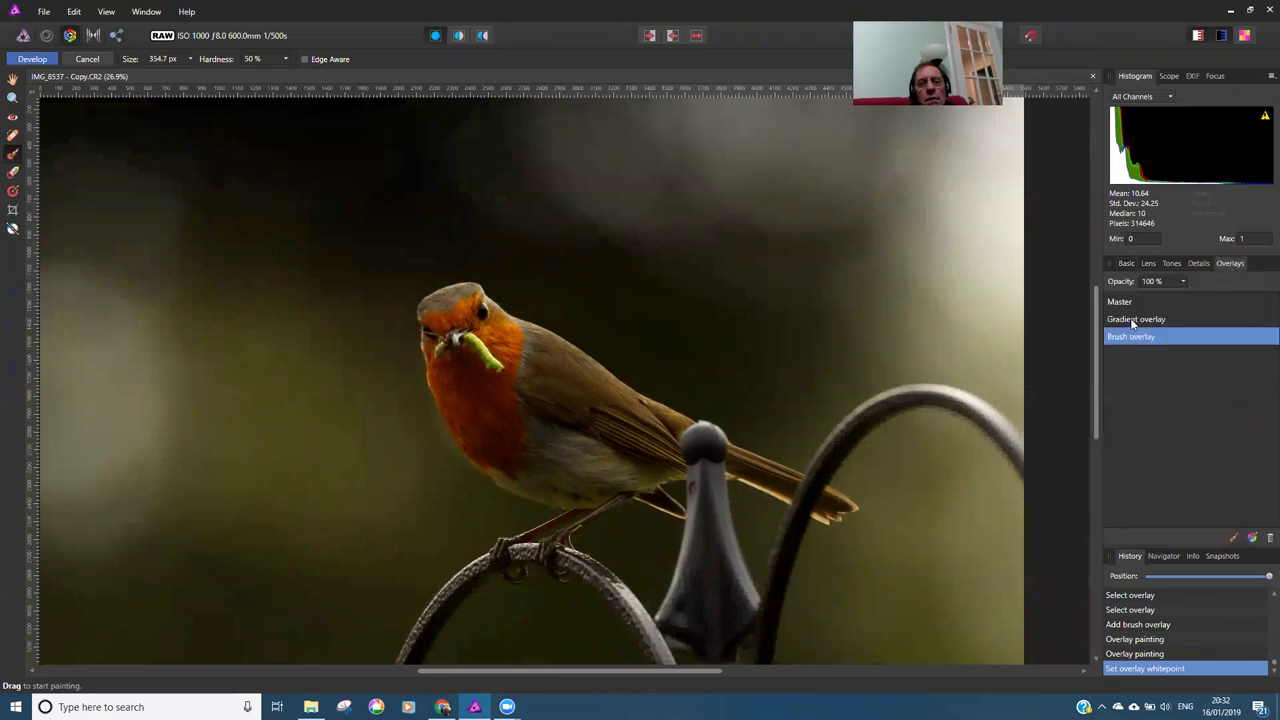
pyautogui.click(1122, 302)
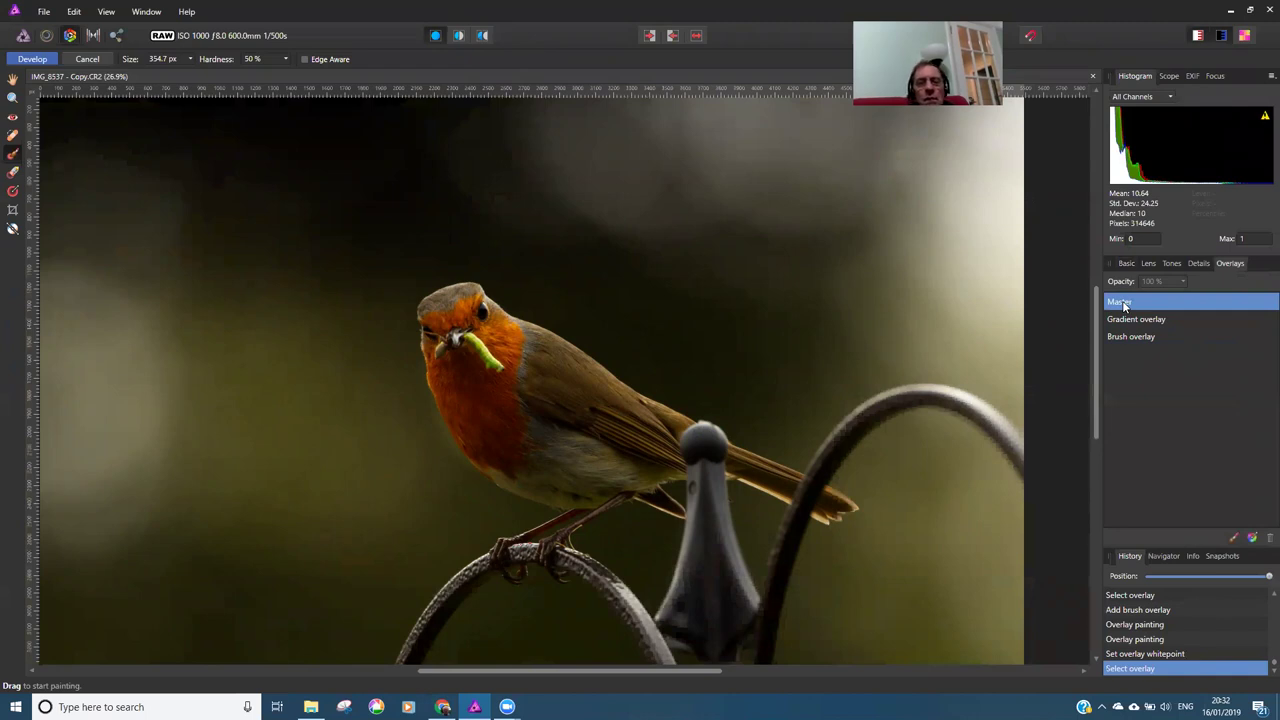
pyautogui.scroll(-2, 606, 346)
pyautogui.scroll(1, 552, 370)
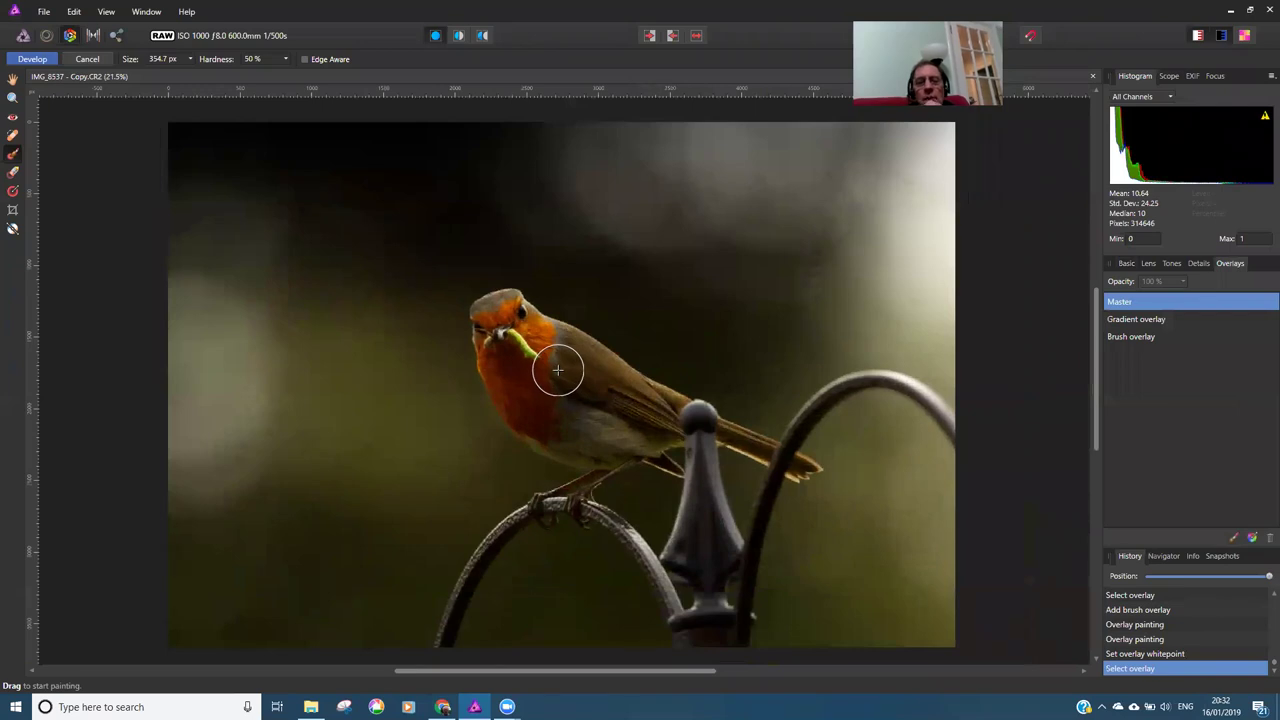
# Apply the raw development, turning the robin photo into a single Background pixel layer
pyautogui.click(32, 59)
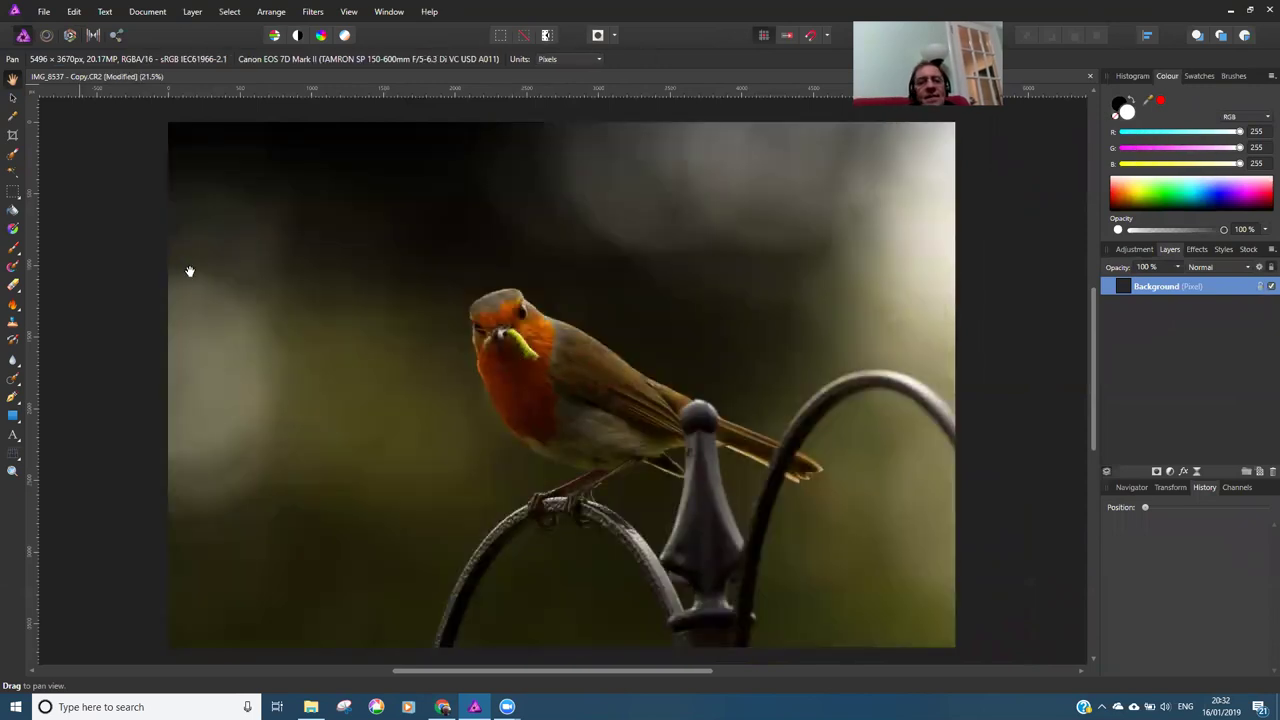
pyautogui.scroll(2, 510, 355)
pyautogui.scroll(-3, 518, 298)
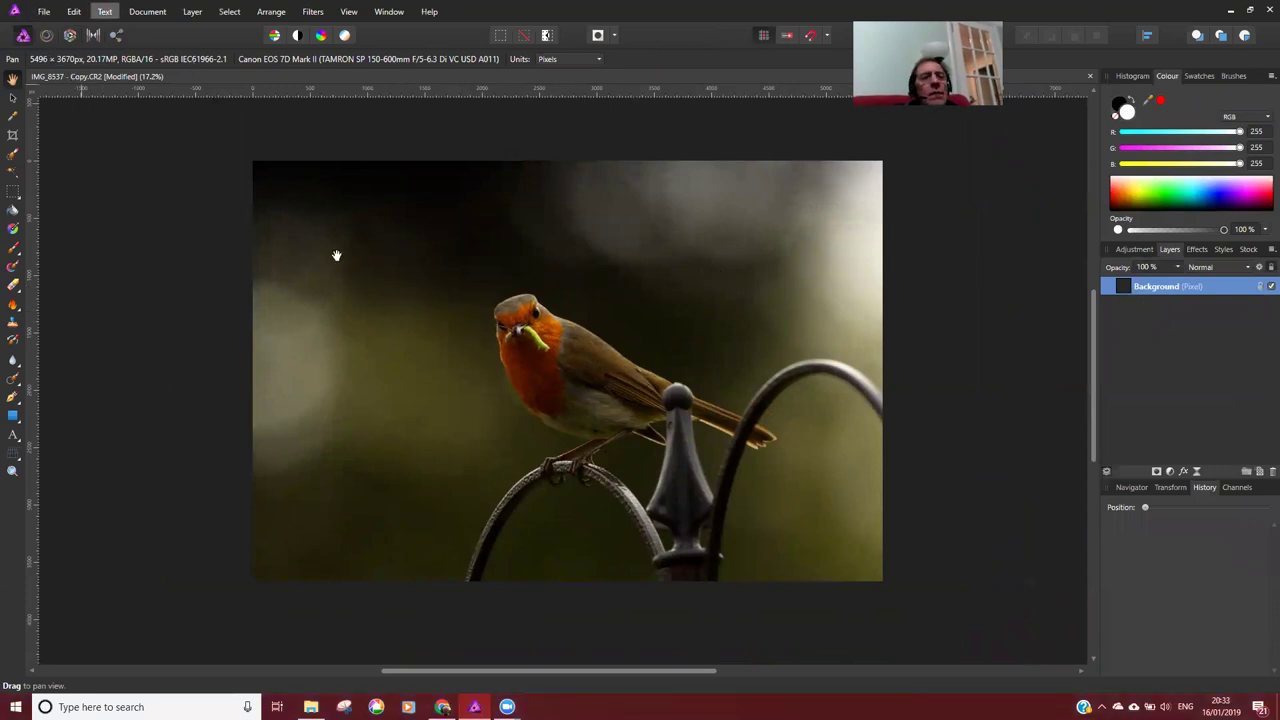
pyautogui.scroll(1, 632, 358)
pyautogui.scroll(-1, 520, 398)
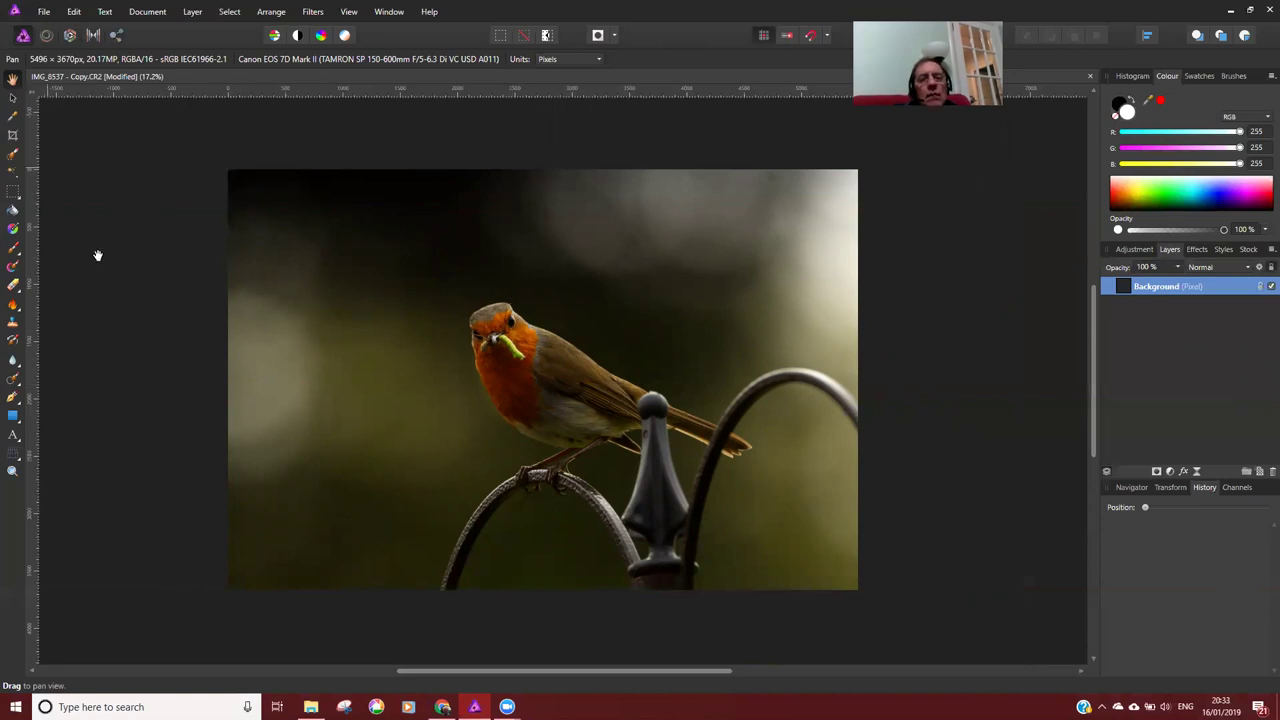
pyautogui.scroll(1, 451, 331)
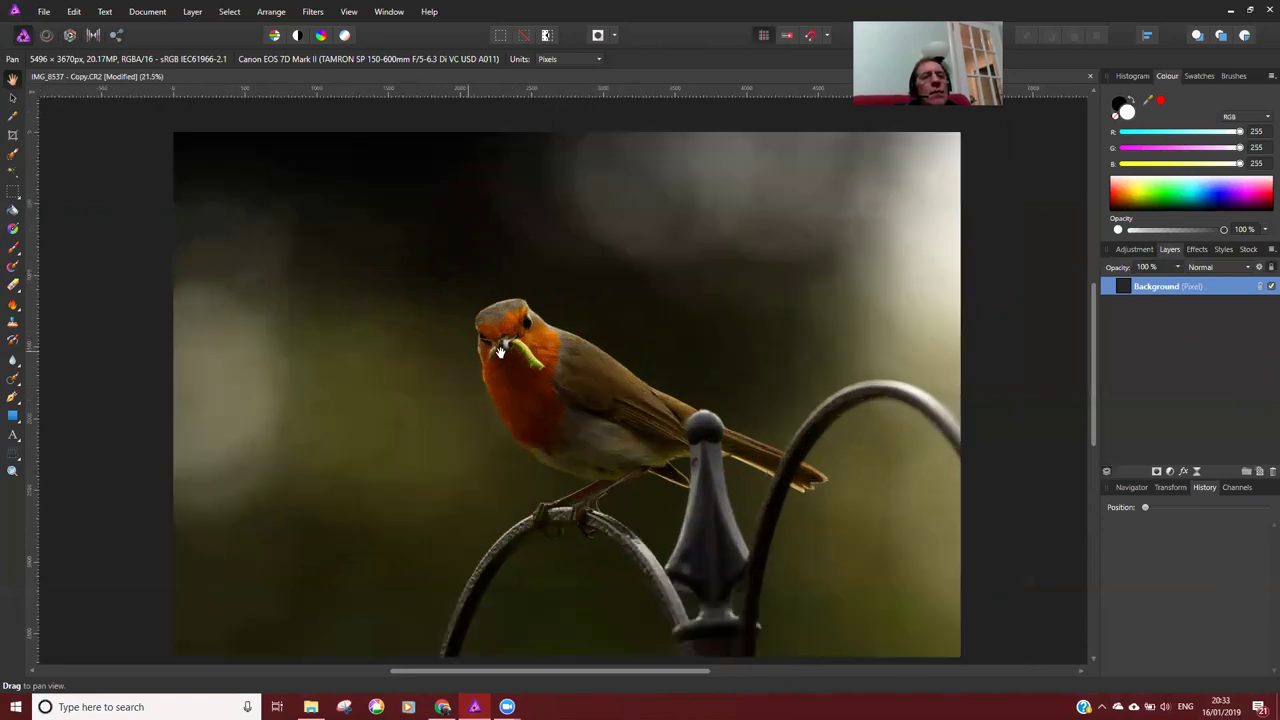
pyautogui.scroll(-1, 483, 350)
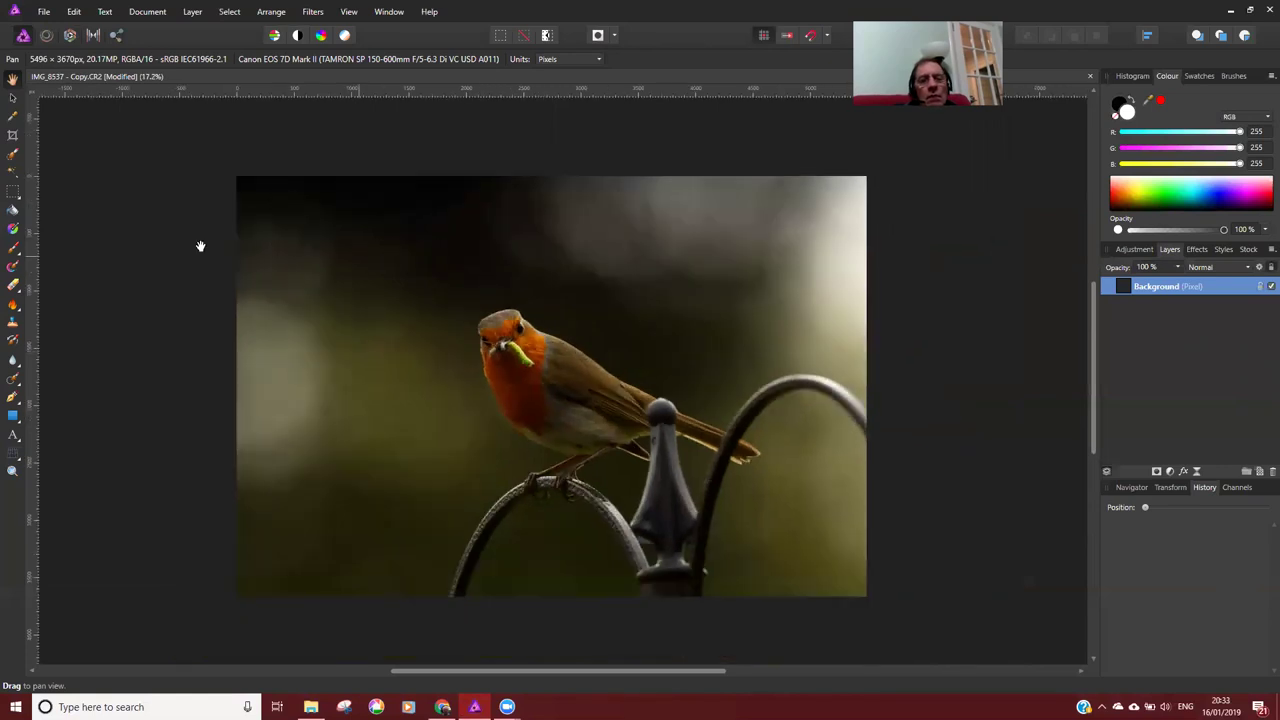
# Select the Crop tool and drag the crop frame's corners in around the robin
pyautogui.click(13, 135)
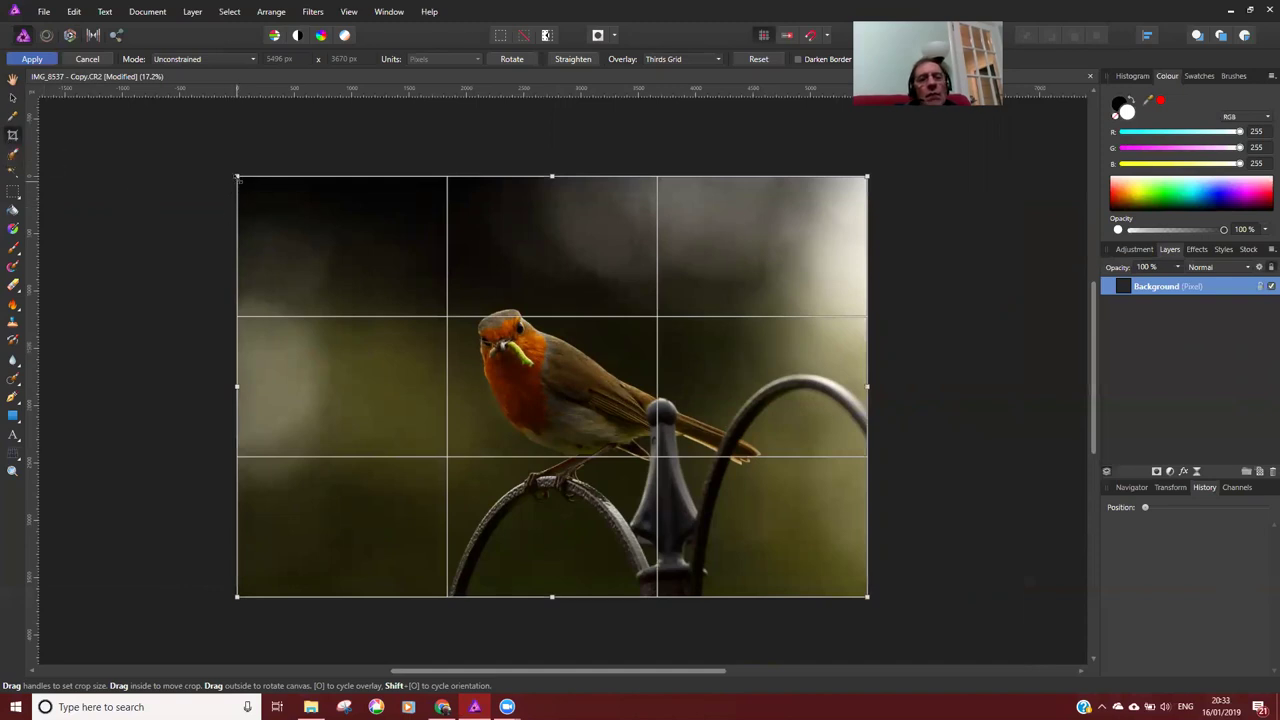
pyautogui.moveTo(237, 177); pyautogui.dragTo(348, 245)
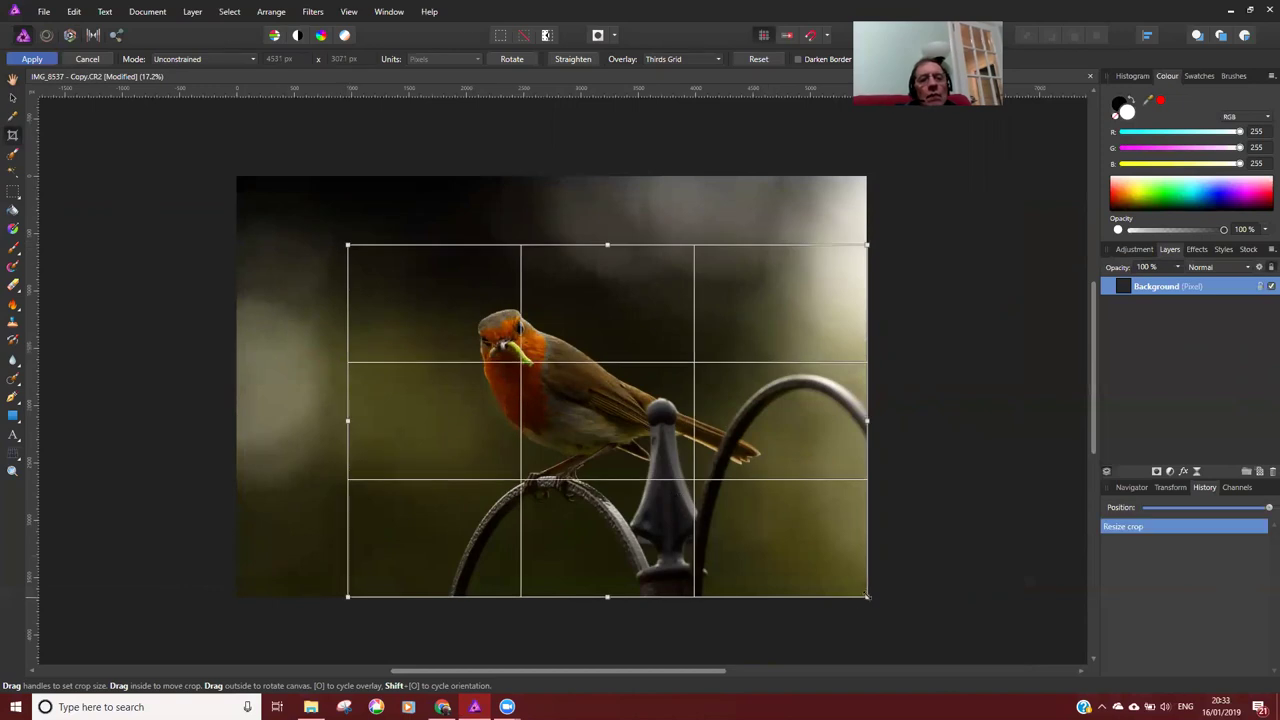
pyautogui.moveTo(867, 597); pyautogui.dragTo(779, 556)
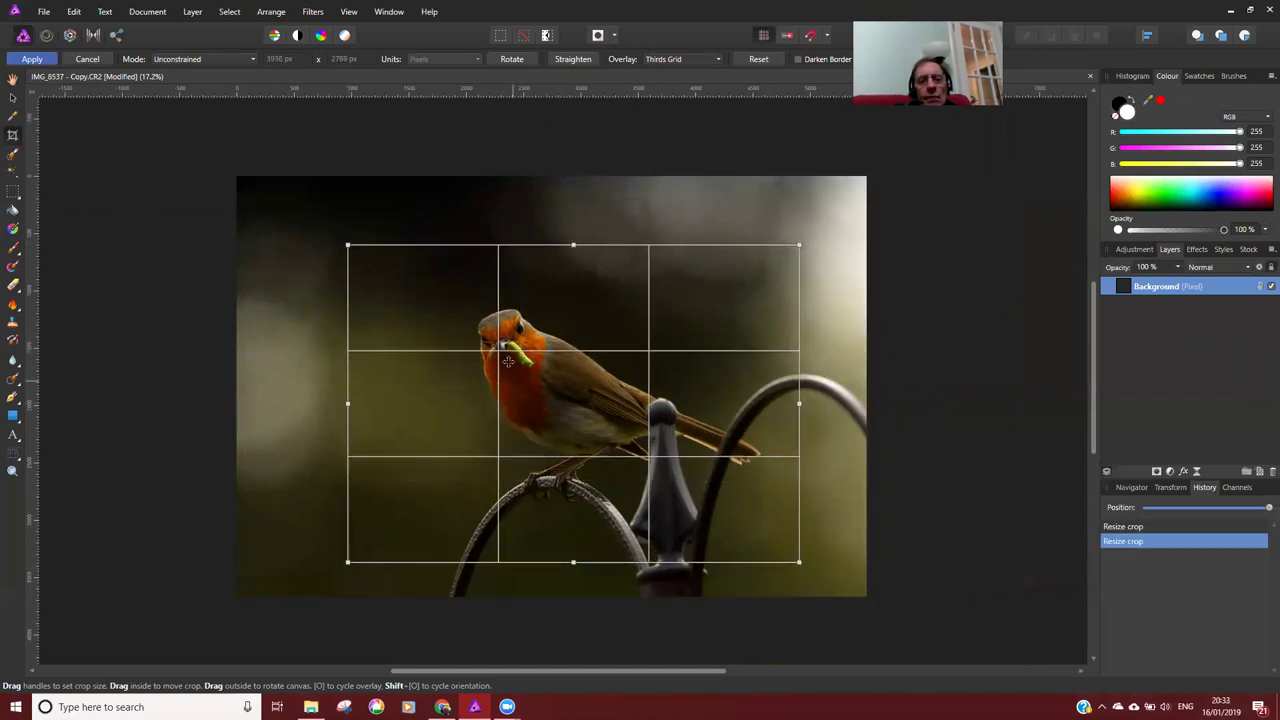
pyautogui.moveTo(510, 357); pyautogui.dragTo(512, 339)
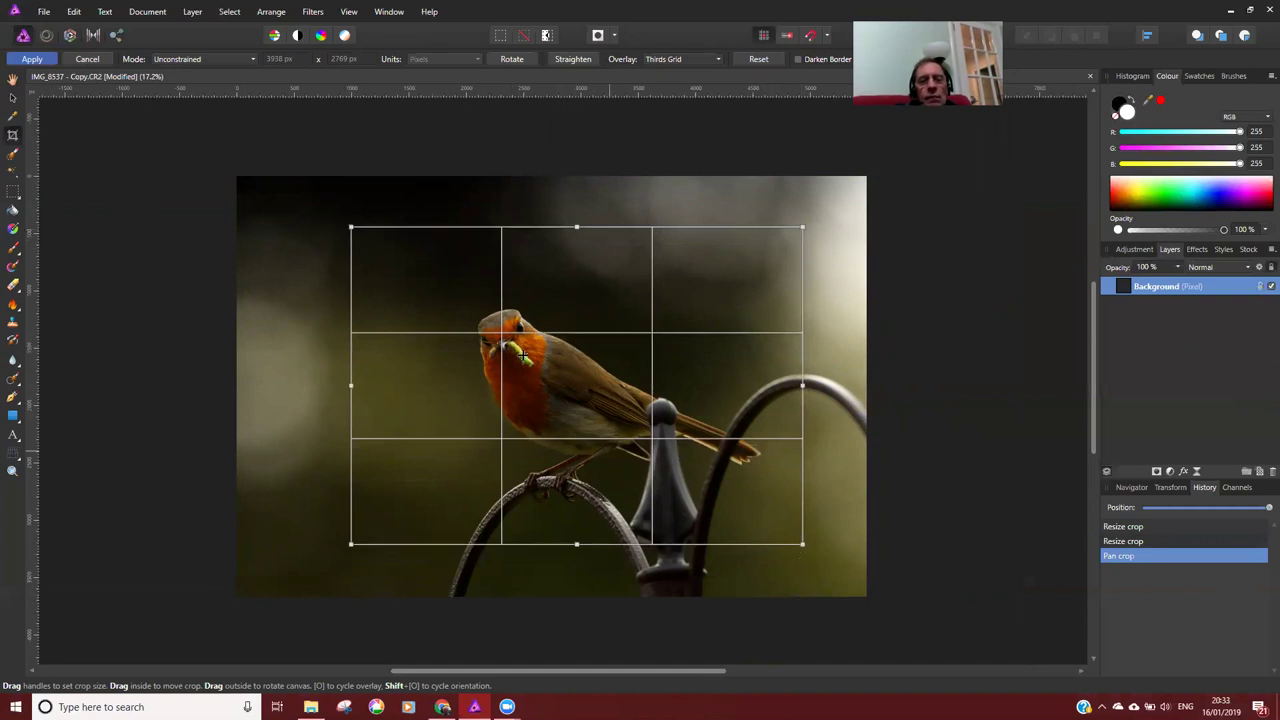
pyautogui.moveTo(523, 356); pyautogui.dragTo(502, 322)
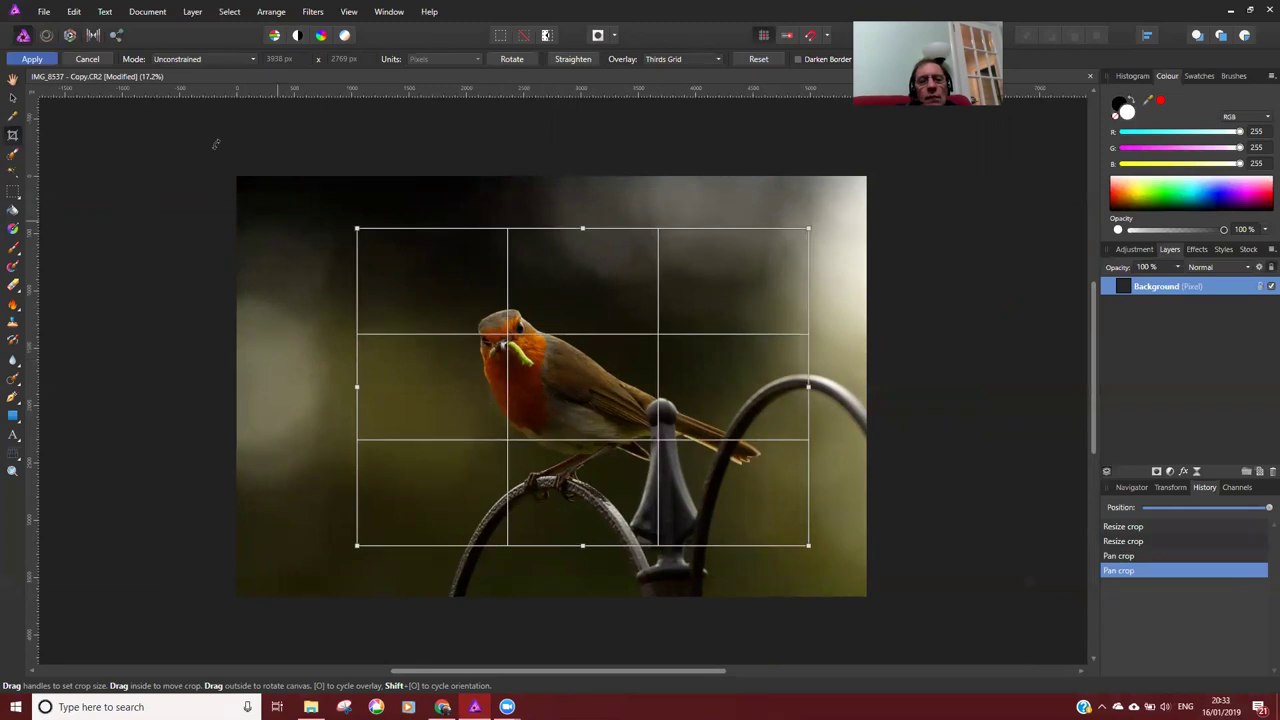
# Constrain the crop to Original Ratio, then A3 (420 x 297), and frame the robin
pyautogui.click(204, 60)
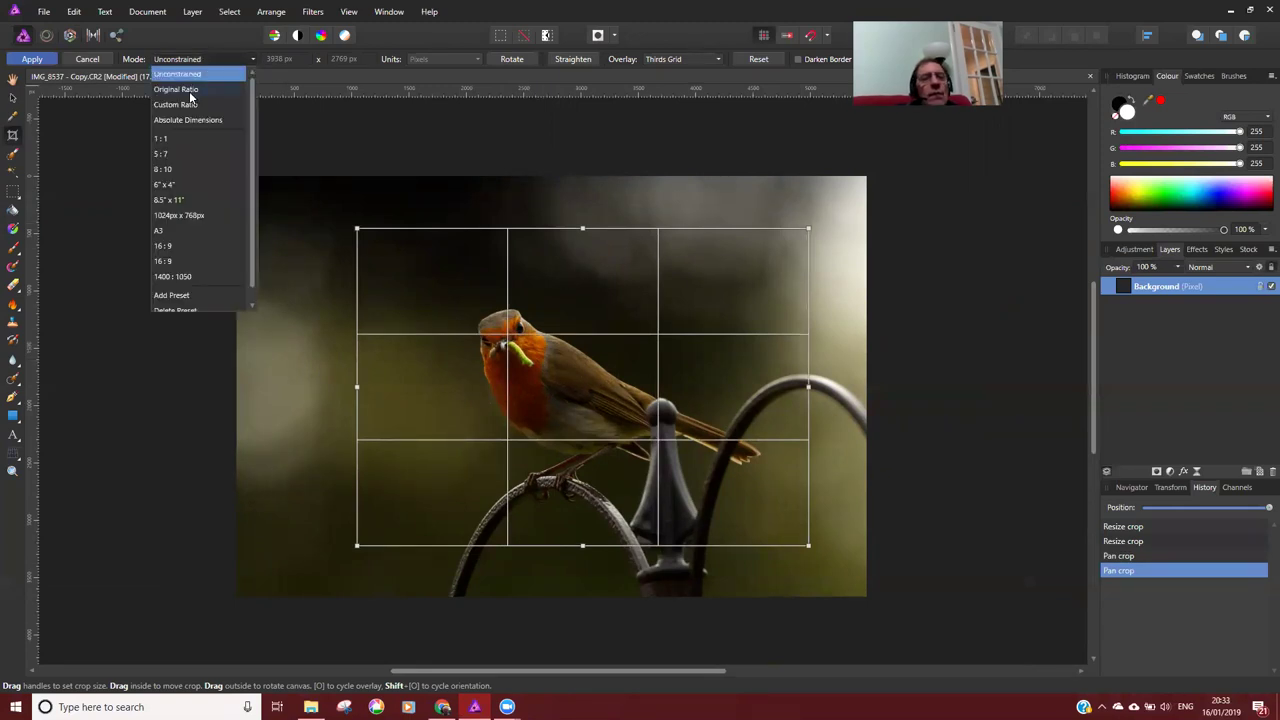
pyautogui.click(189, 90)
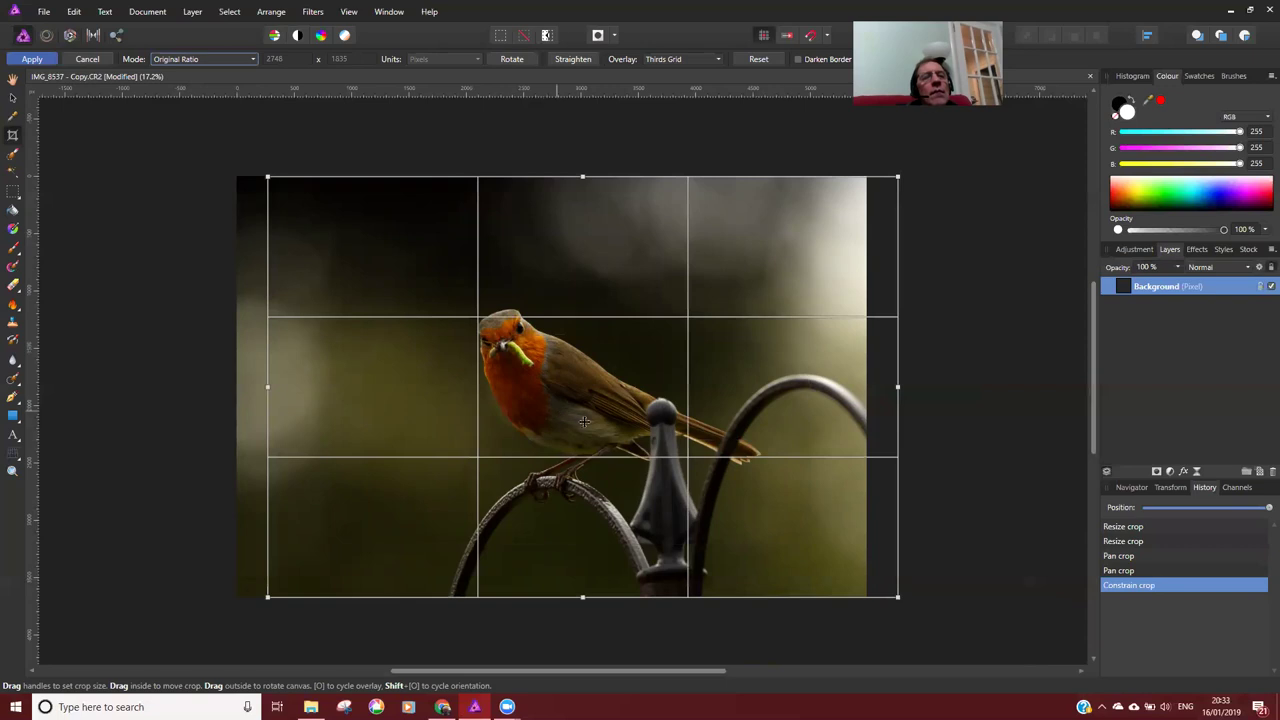
pyautogui.moveTo(897, 597); pyautogui.dragTo(682, 454)
pyautogui.moveTo(466, 358); pyautogui.dragTo(563, 421)
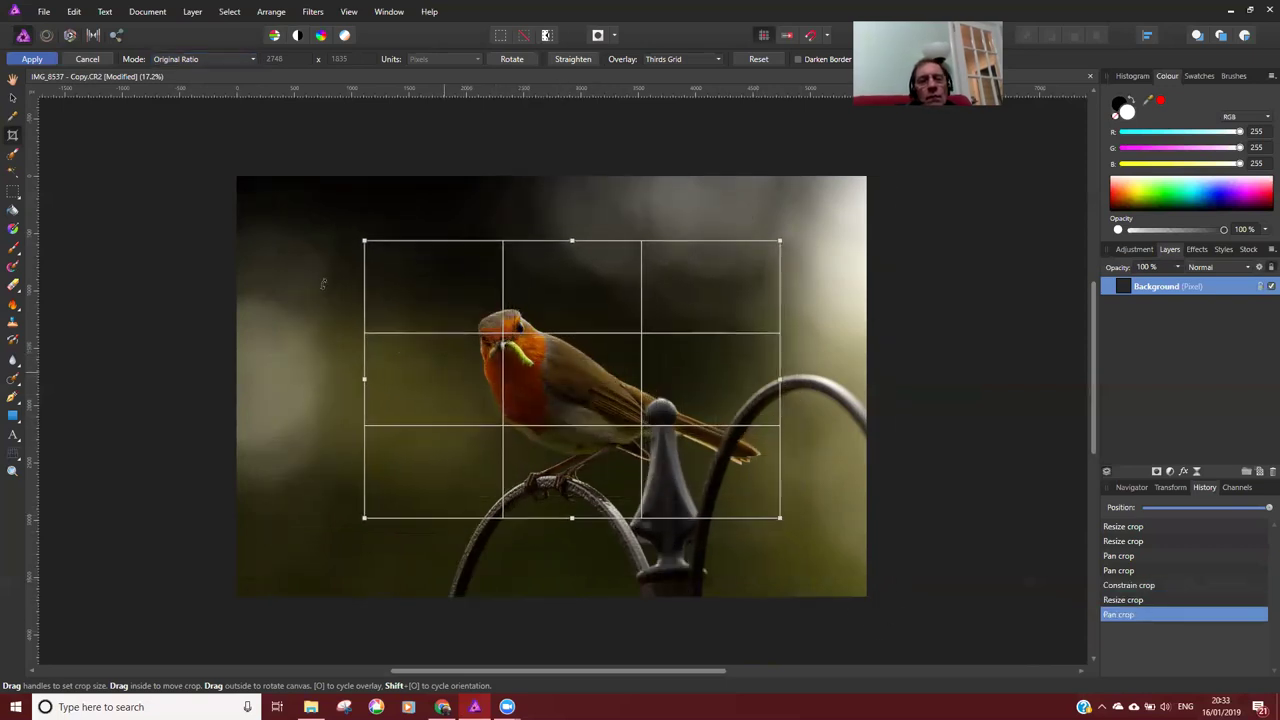
pyautogui.click(189, 58)
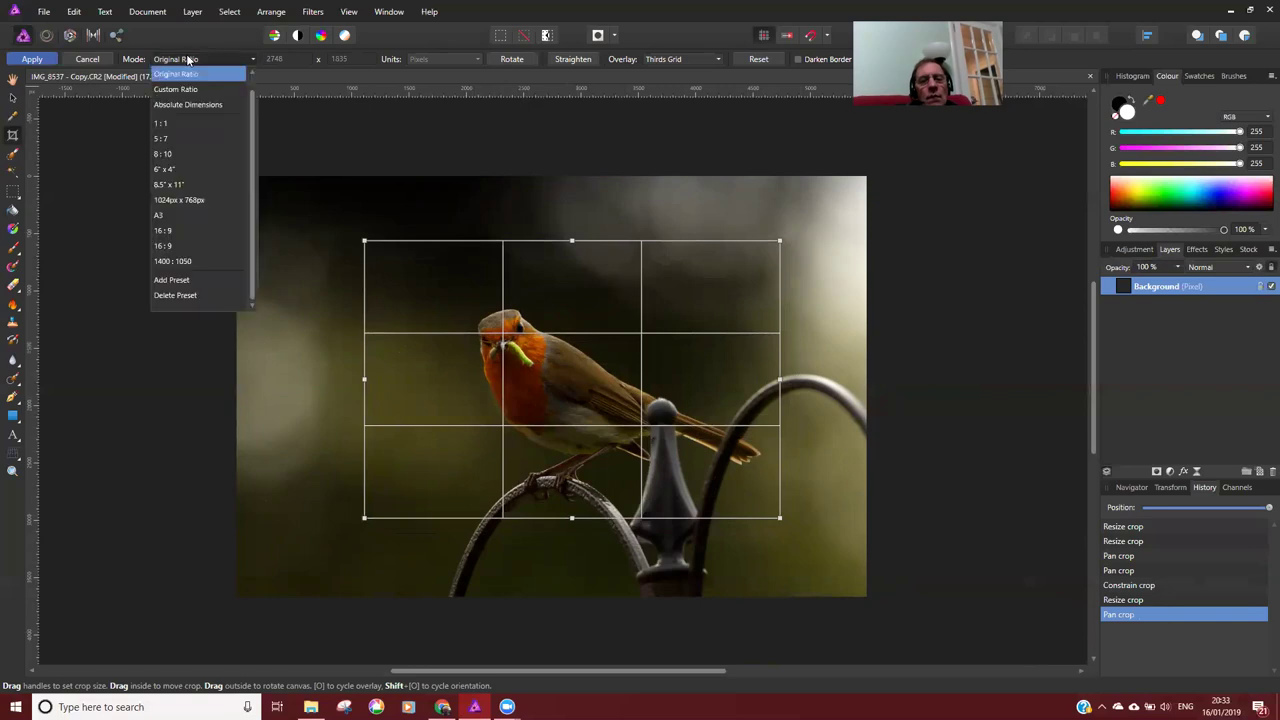
pyautogui.click(160, 215)
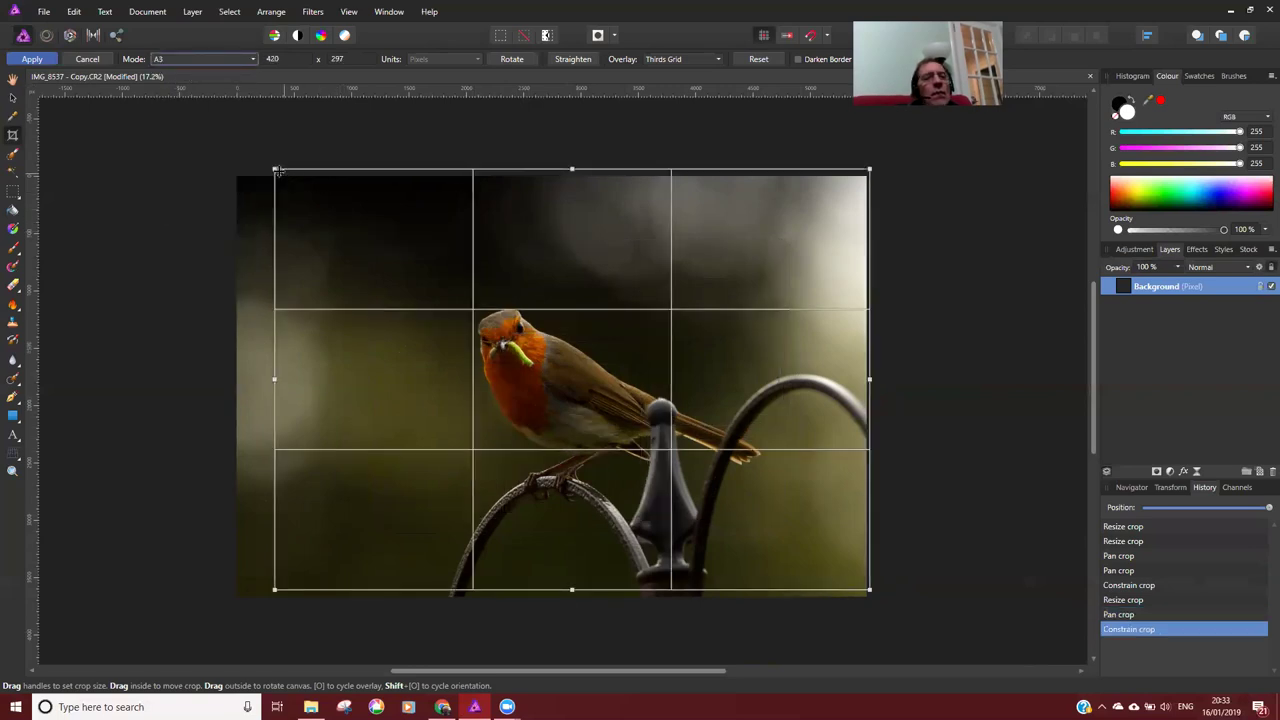
pyautogui.moveTo(277, 171); pyautogui.dragTo(477, 314)
pyautogui.moveTo(597, 407); pyautogui.dragTo(548, 376)
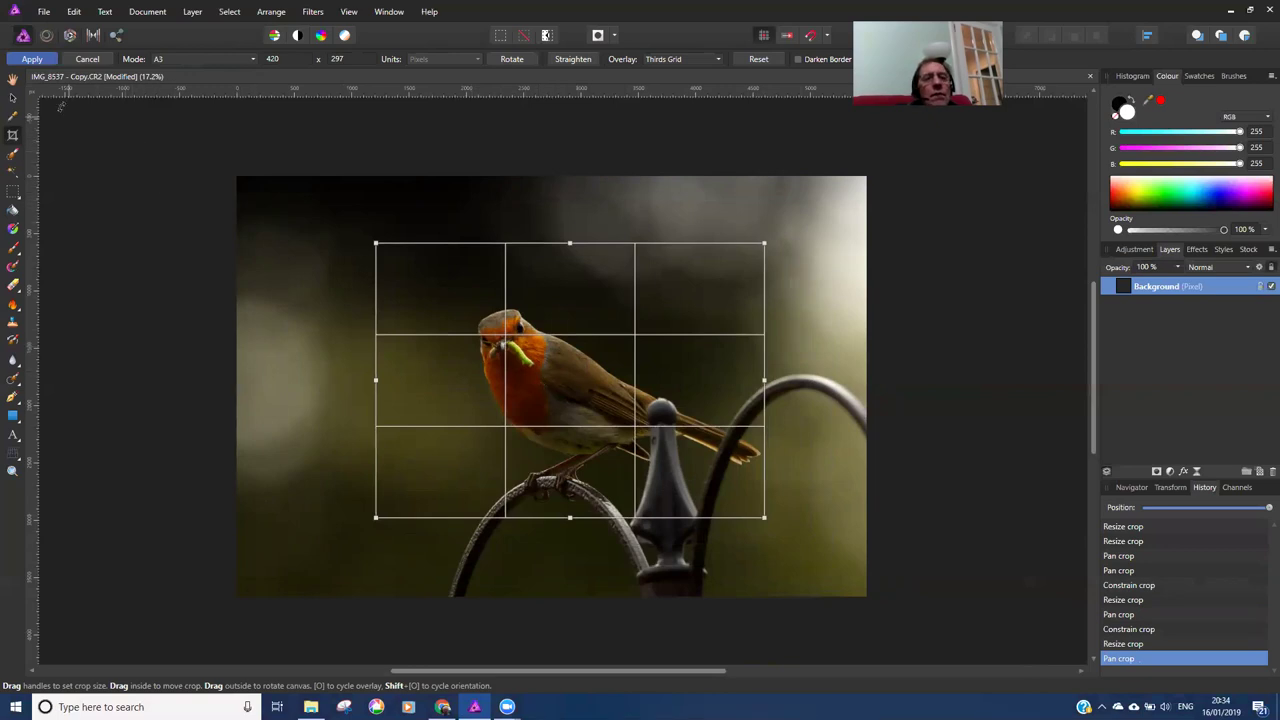
# Apply the A3 crop and Save As 'my test file' in the Robin raw folder
pyautogui.click(32, 59)
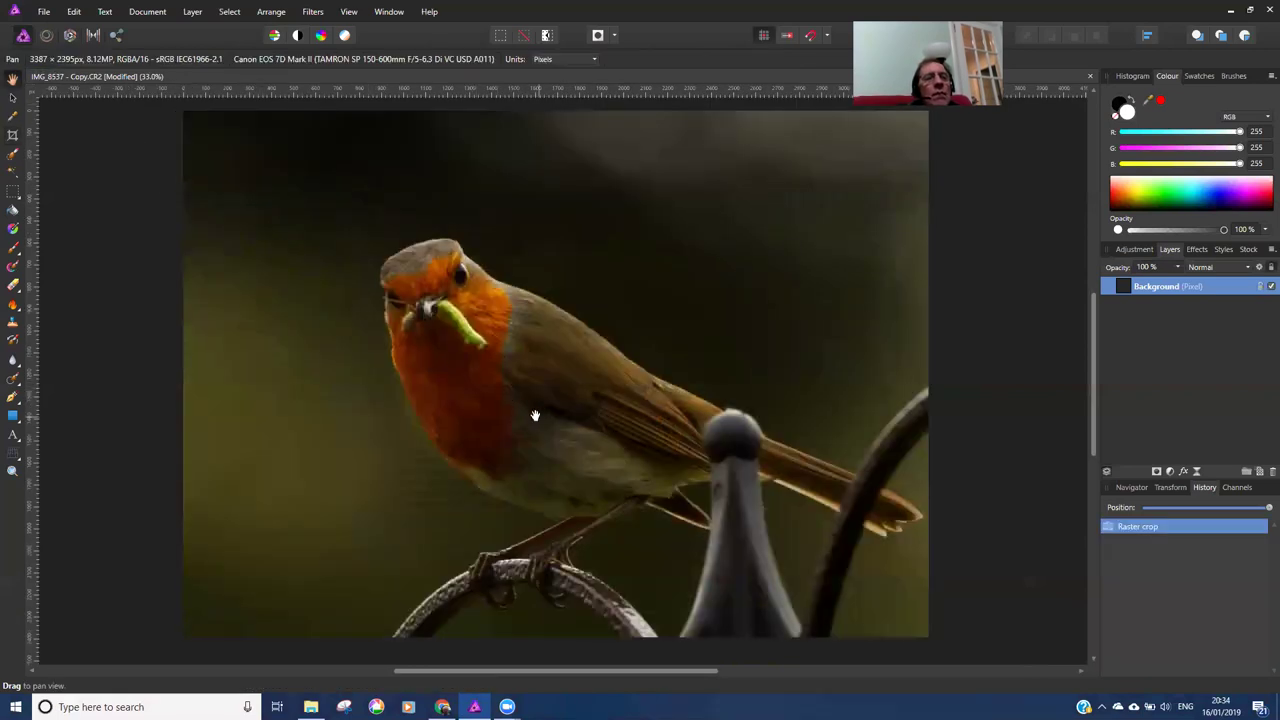
pyautogui.scroll(-2, 535, 415)
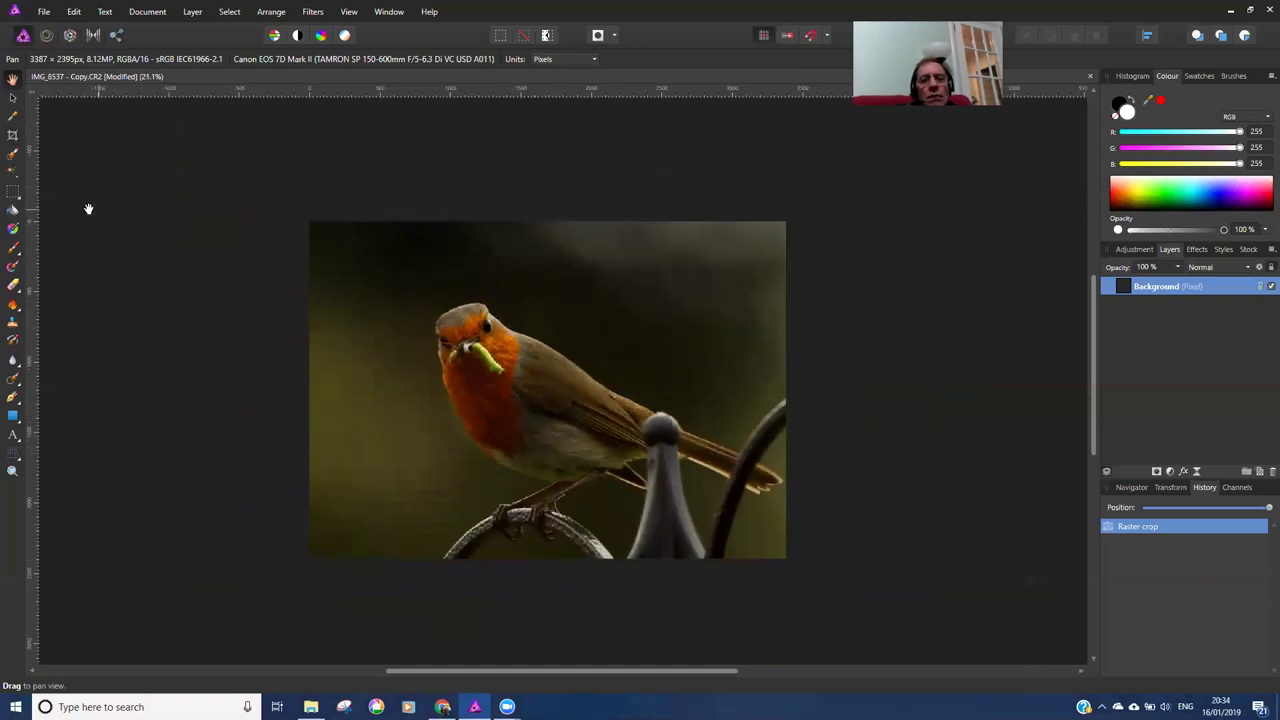
pyautogui.click(44, 14)
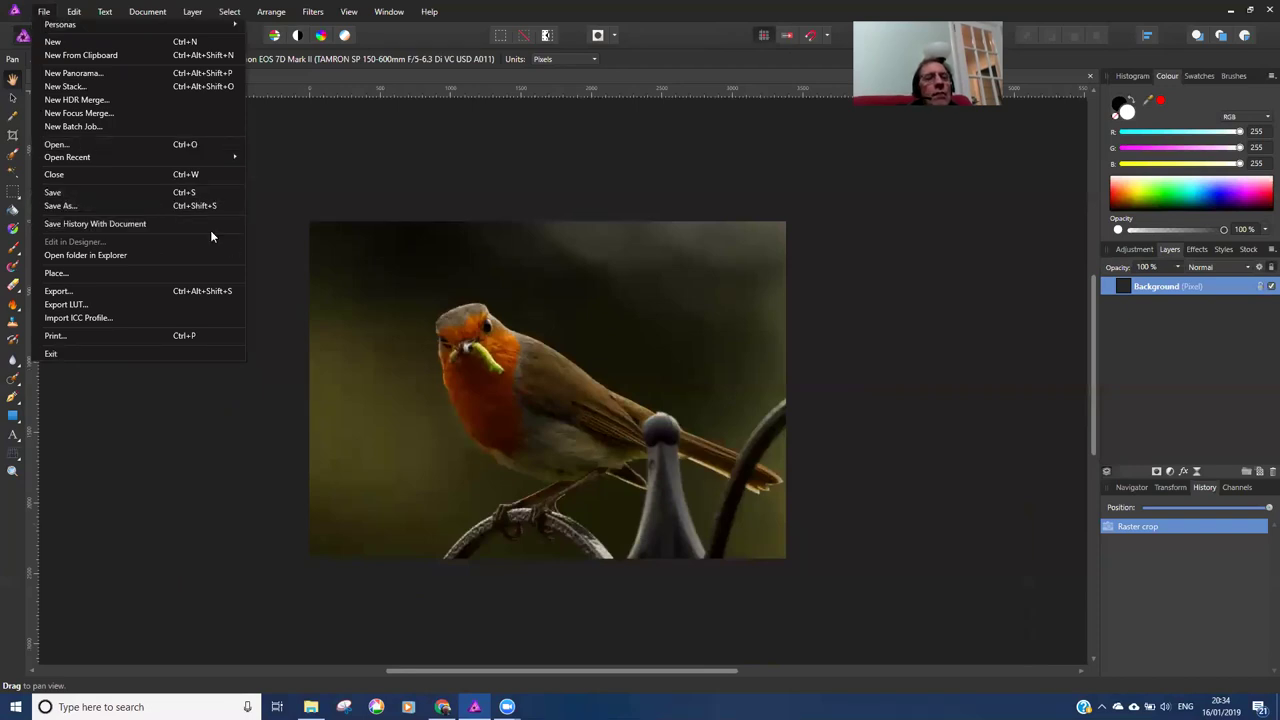
pyautogui.click(255, 149)
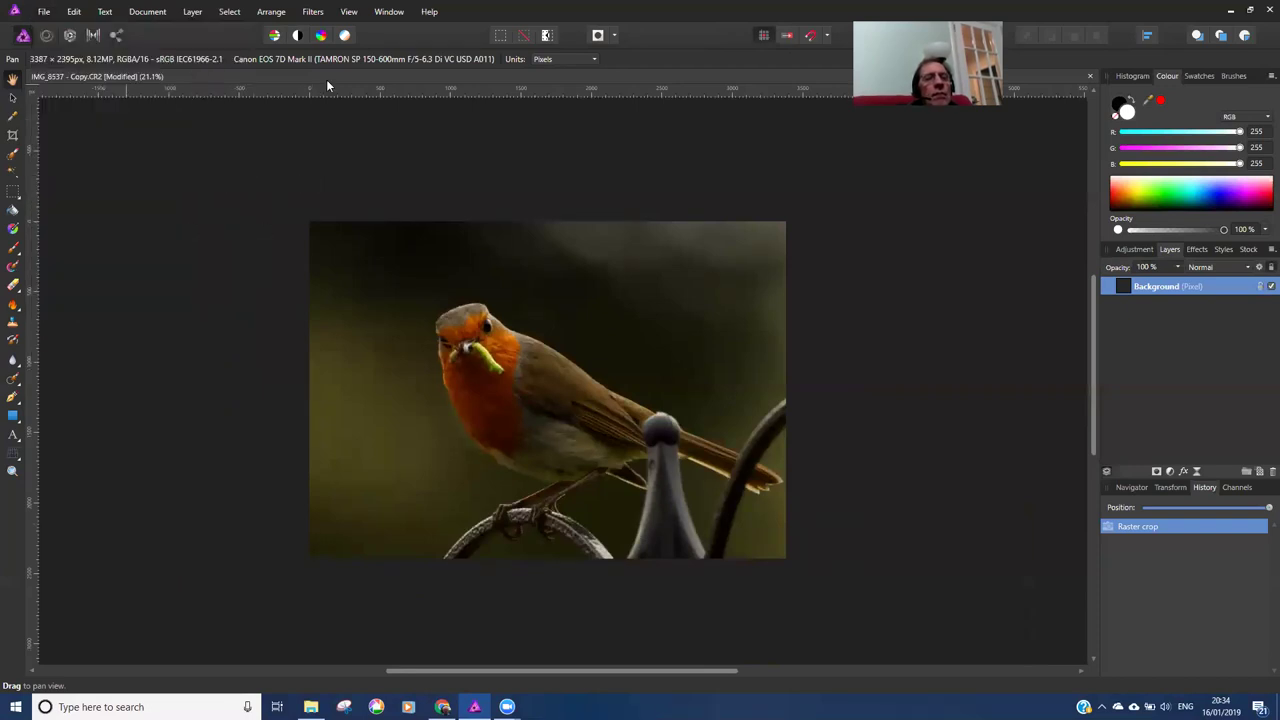
pyautogui.click(44, 11)
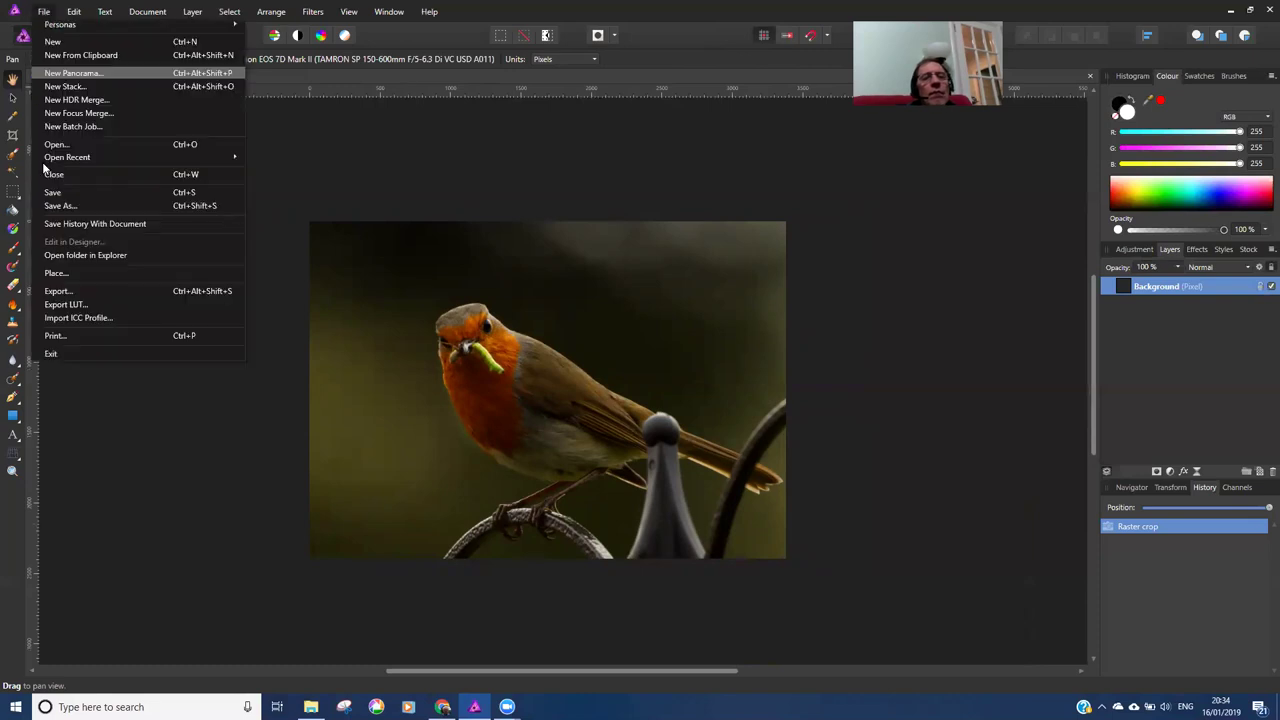
pyautogui.click(79, 192)
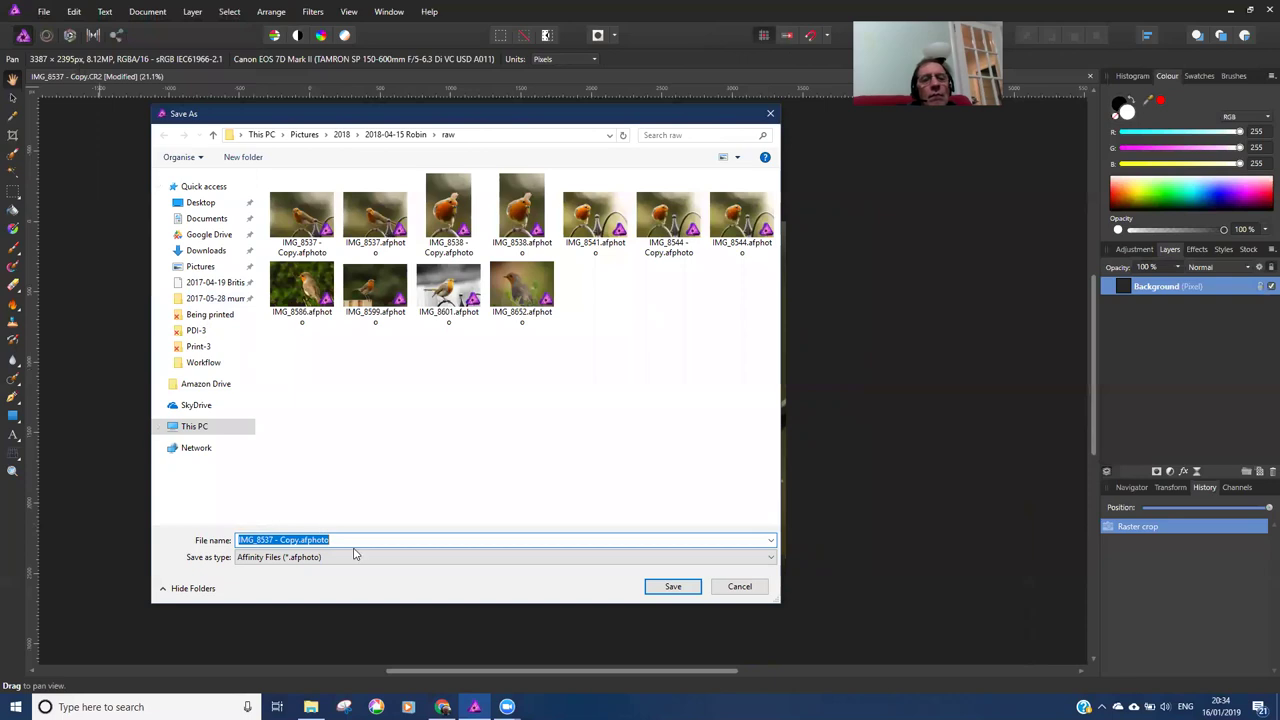
pyautogui.click(349, 541)
pyautogui.moveTo(330, 541); pyautogui.dragTo(220, 548)
pyautogui.write('my test file')
pyautogui.click(669, 589)
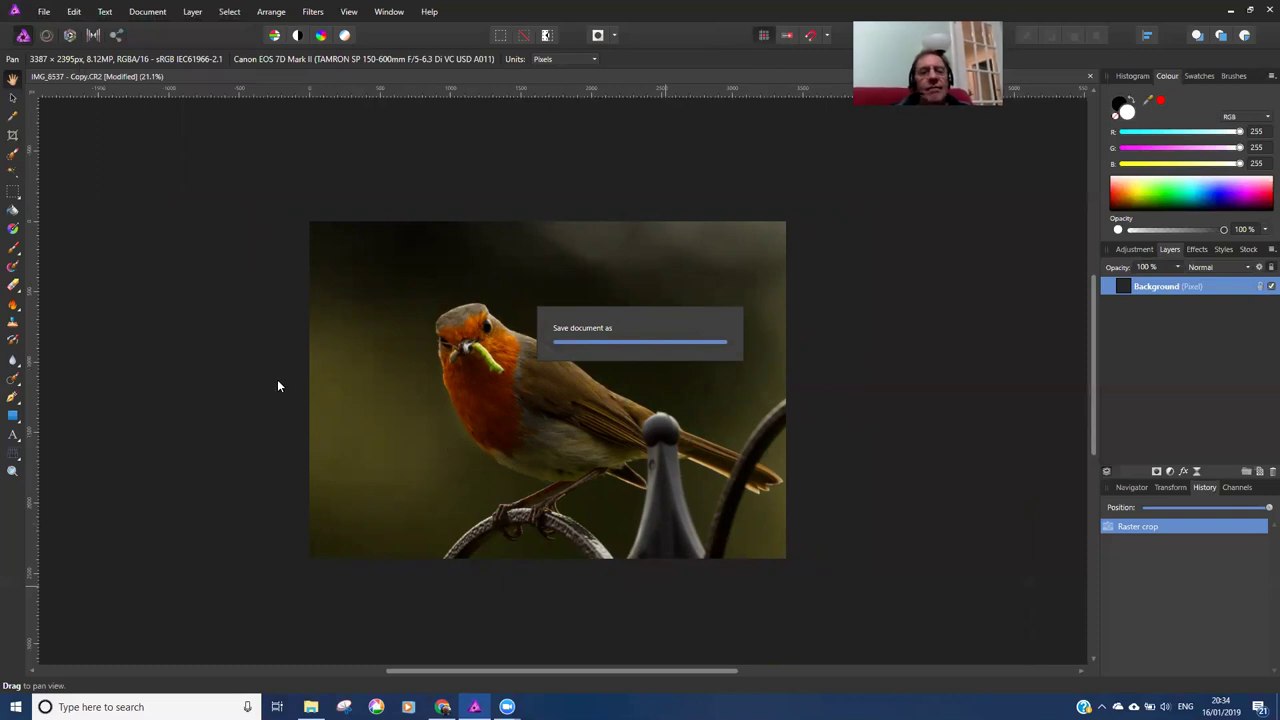
# Open the Export dialog and pick JPEG format (Best quality, 3387 × 2395 px)
pyautogui.click(44, 12)
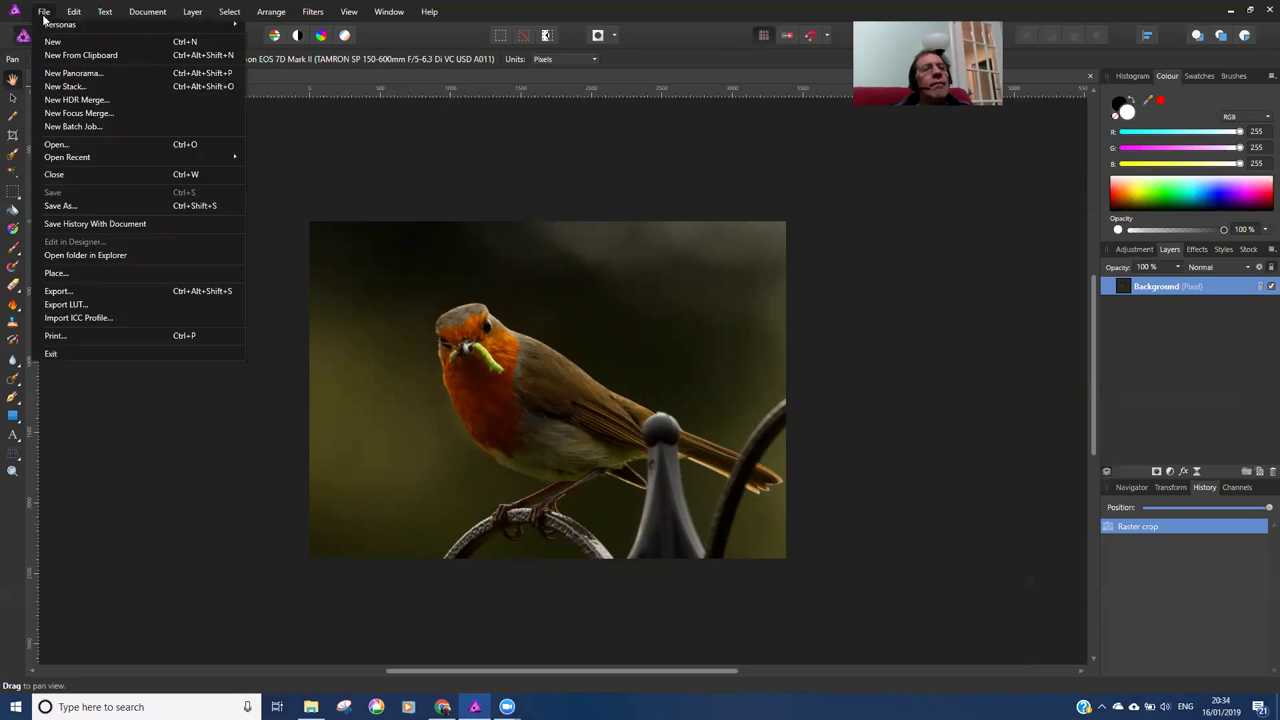
pyautogui.click(84, 290)
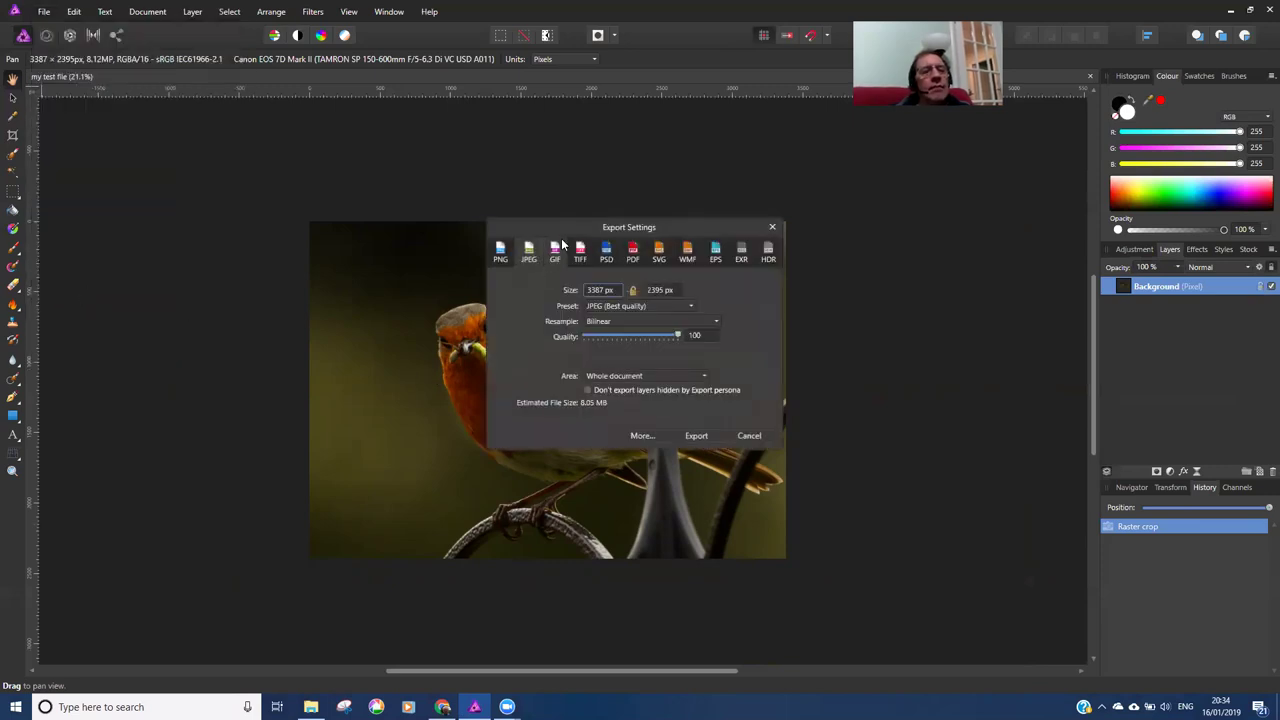
pyautogui.moveTo(565, 227); pyautogui.dragTo(536, 197)
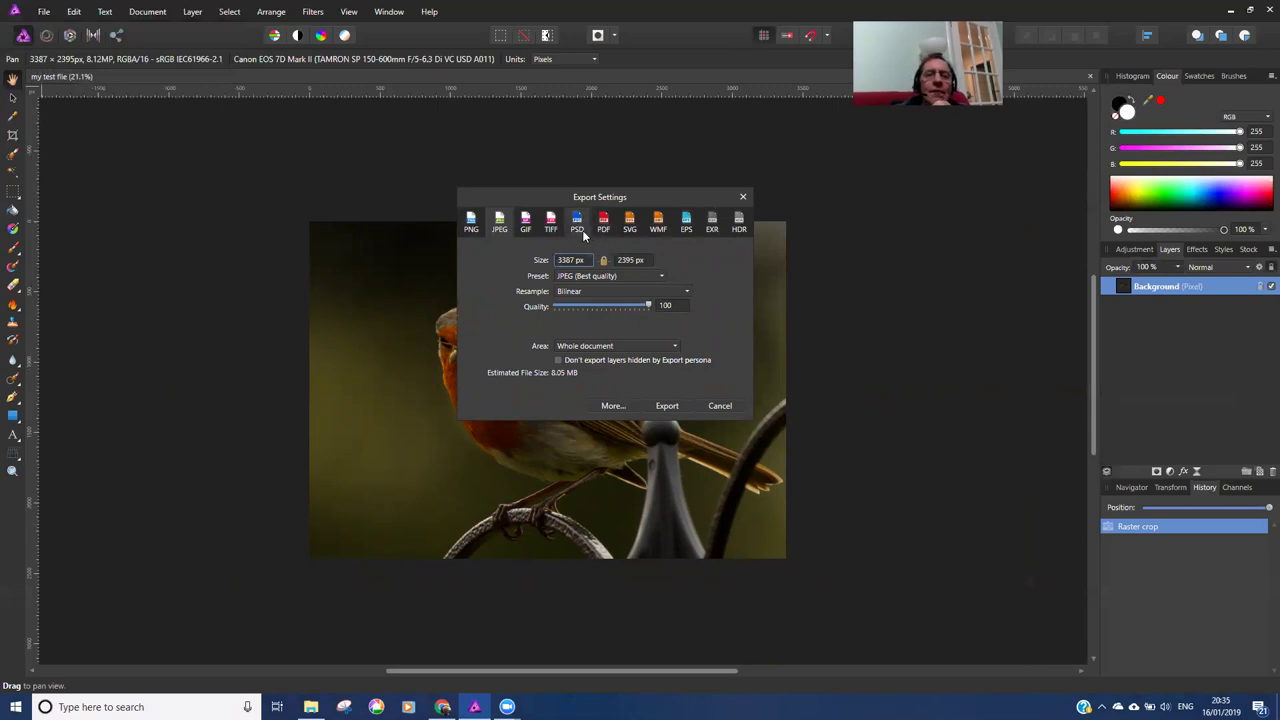
pyautogui.click(580, 234)
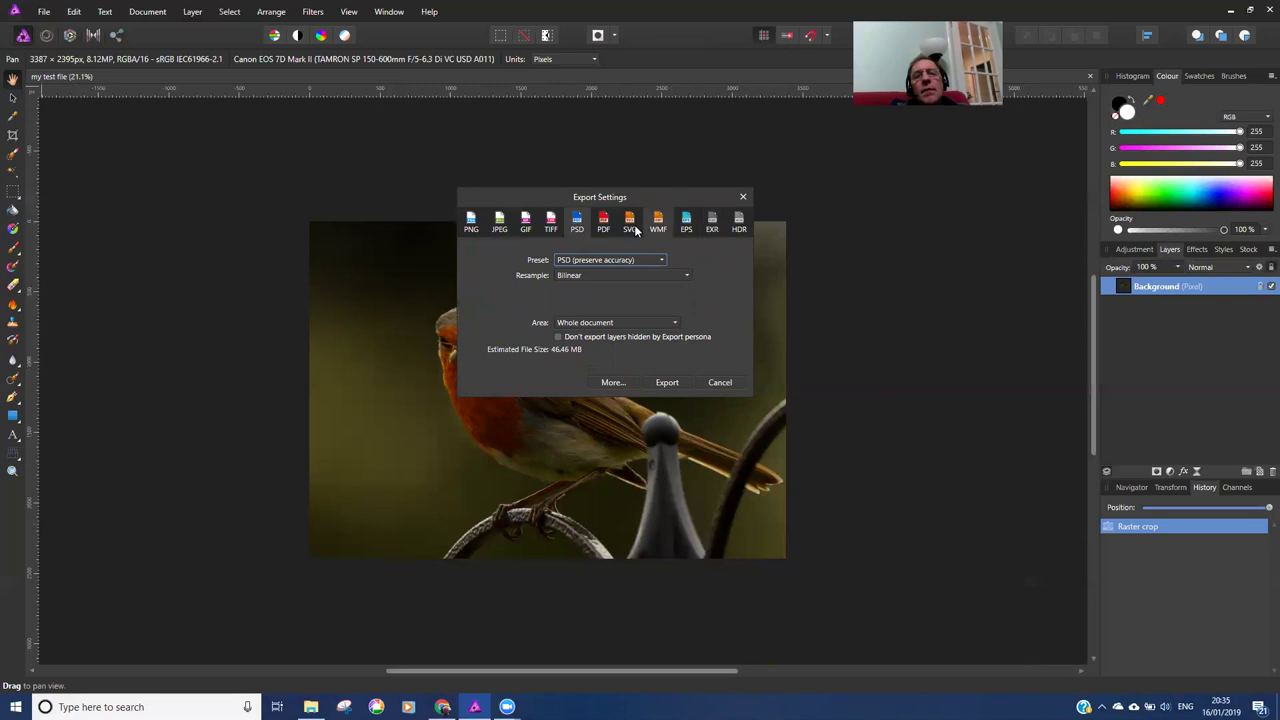
pyautogui.click(499, 222)
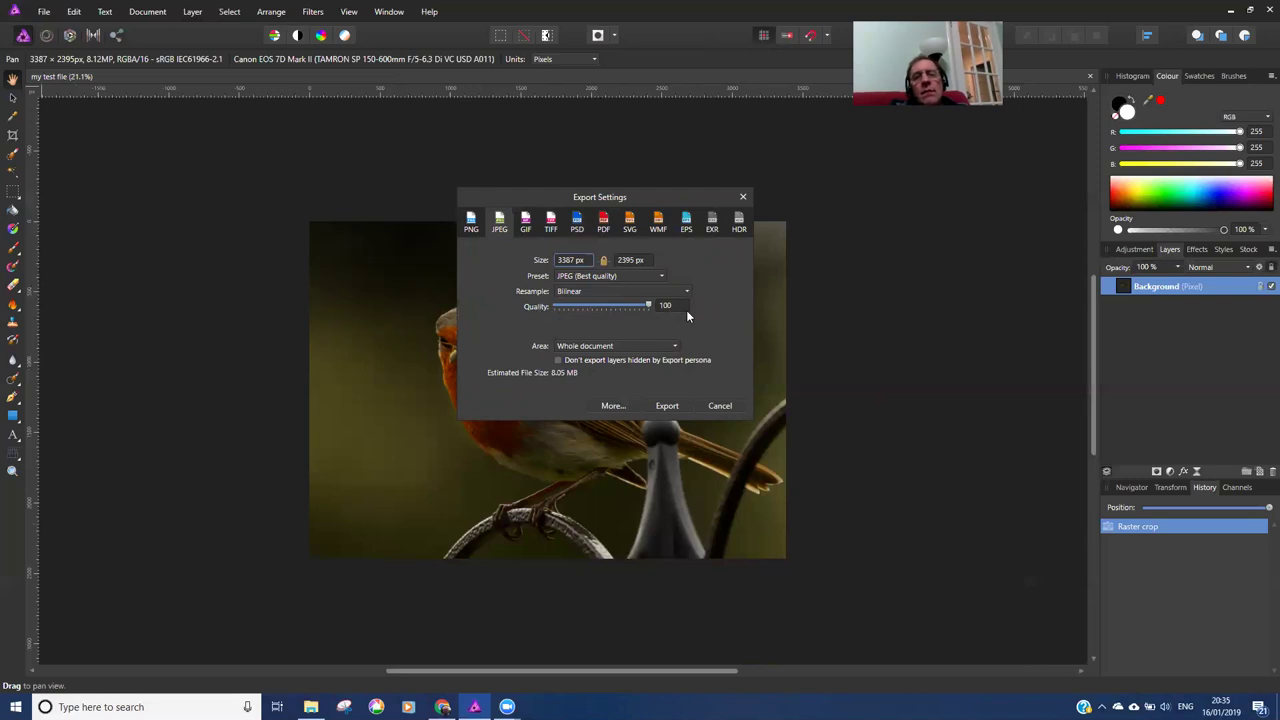
# In the JPEG advanced options, set the ICC profile to sRGB IEC61966-2.1 and close them
pyautogui.click(618, 405)
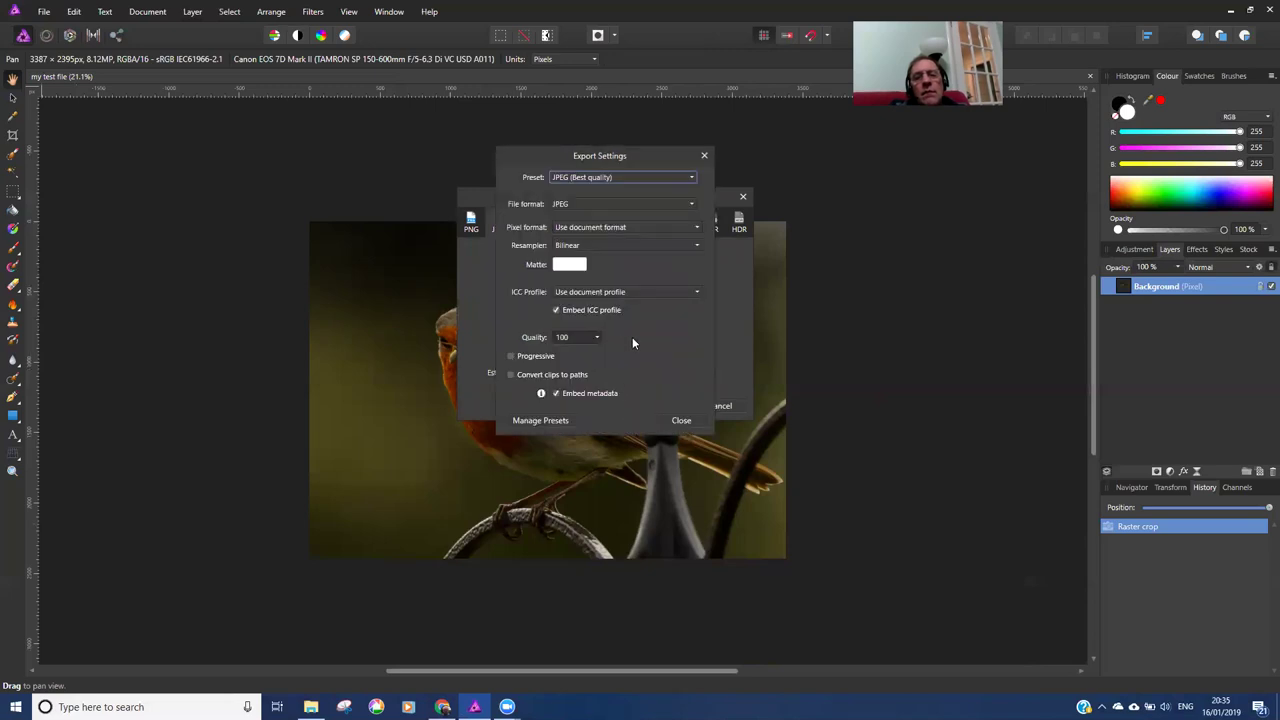
pyautogui.click(680, 420)
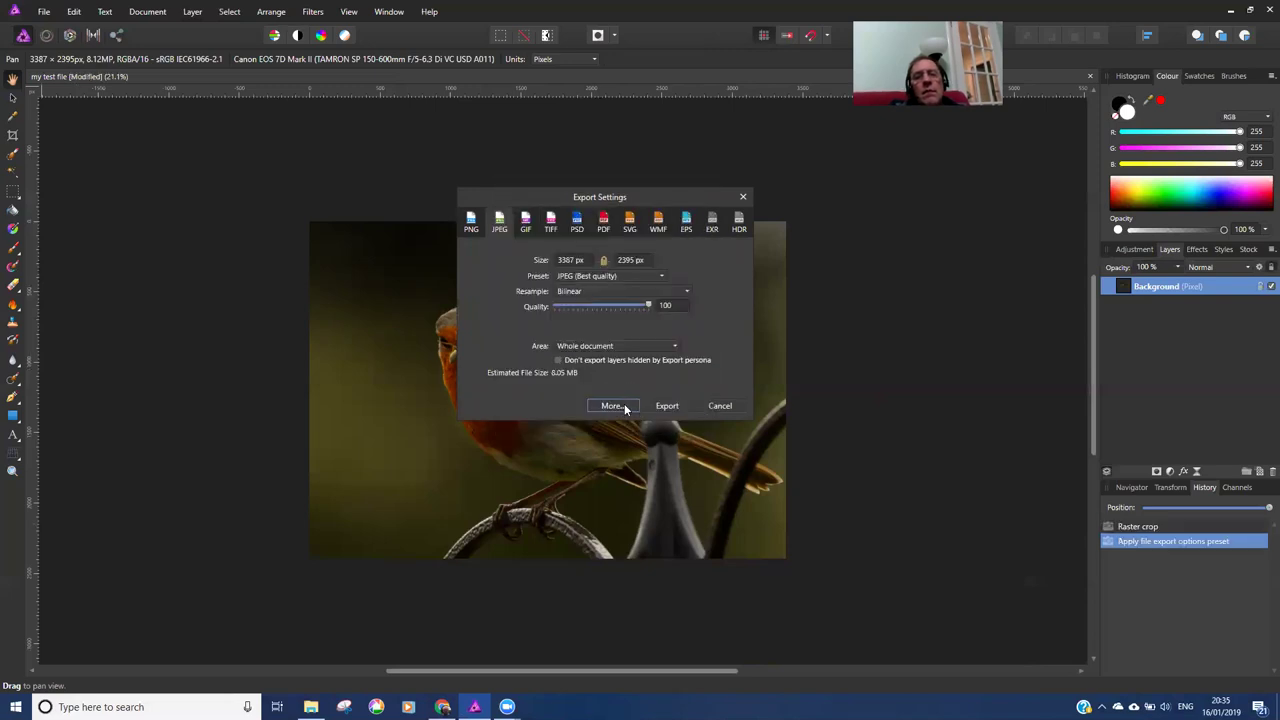
pyautogui.click(618, 404)
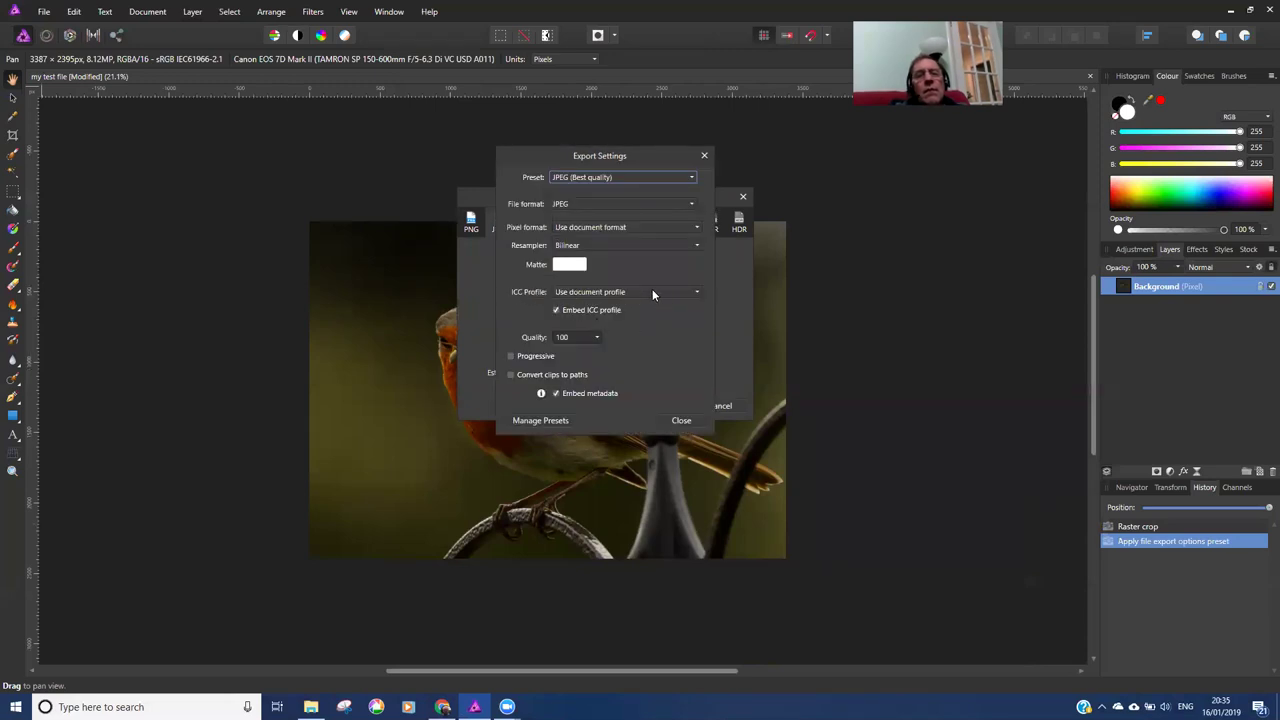
pyautogui.click(650, 290)
pyautogui.scroll(-2, 684, 470)
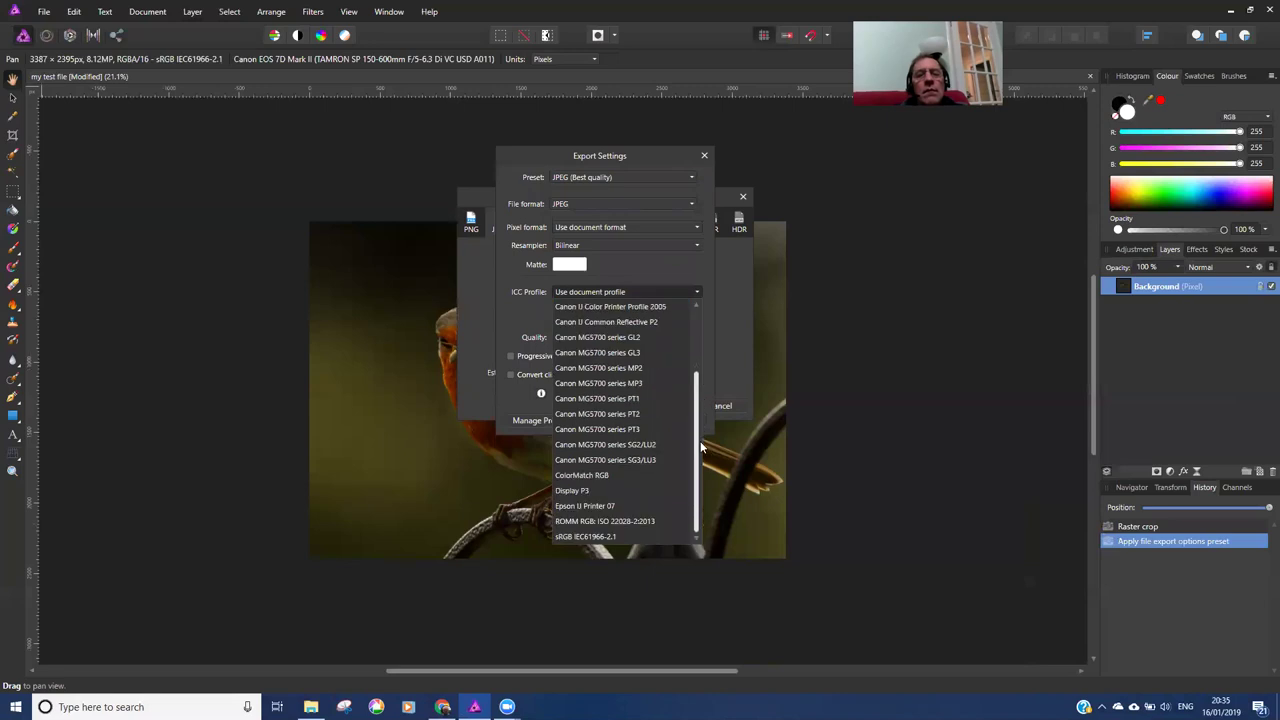
pyautogui.click(593, 538)
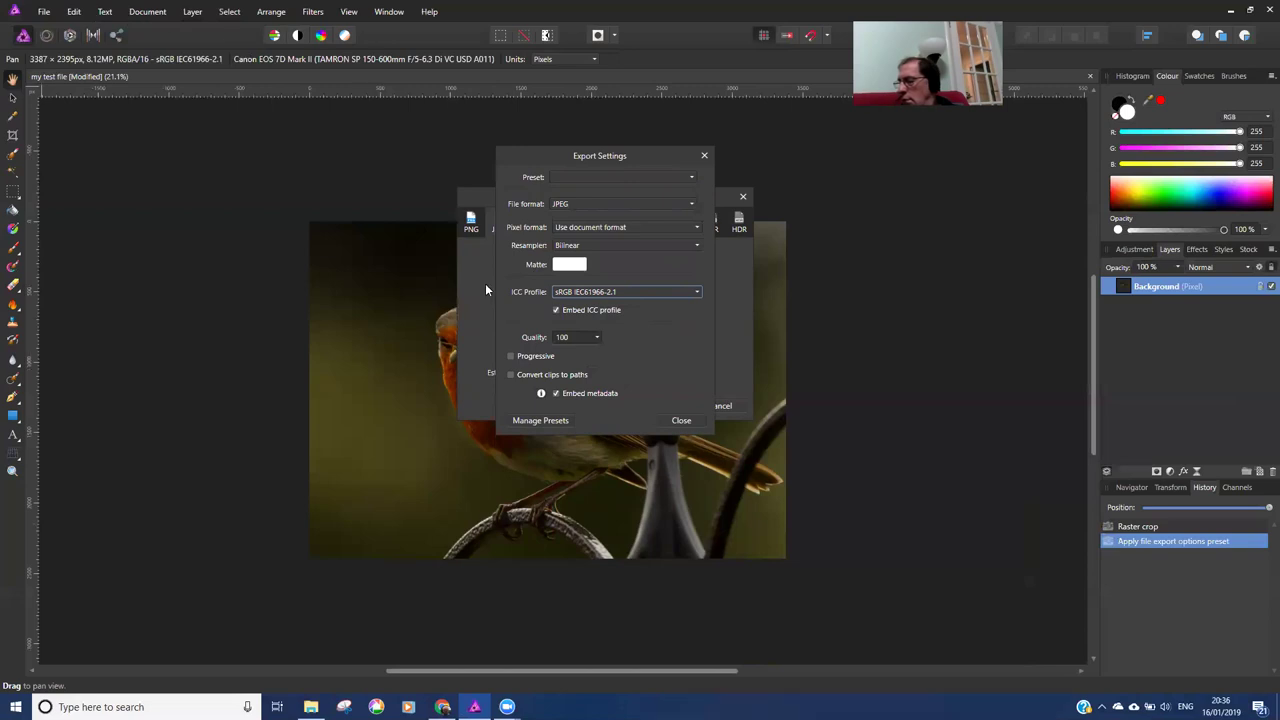
pyautogui.click(685, 419)
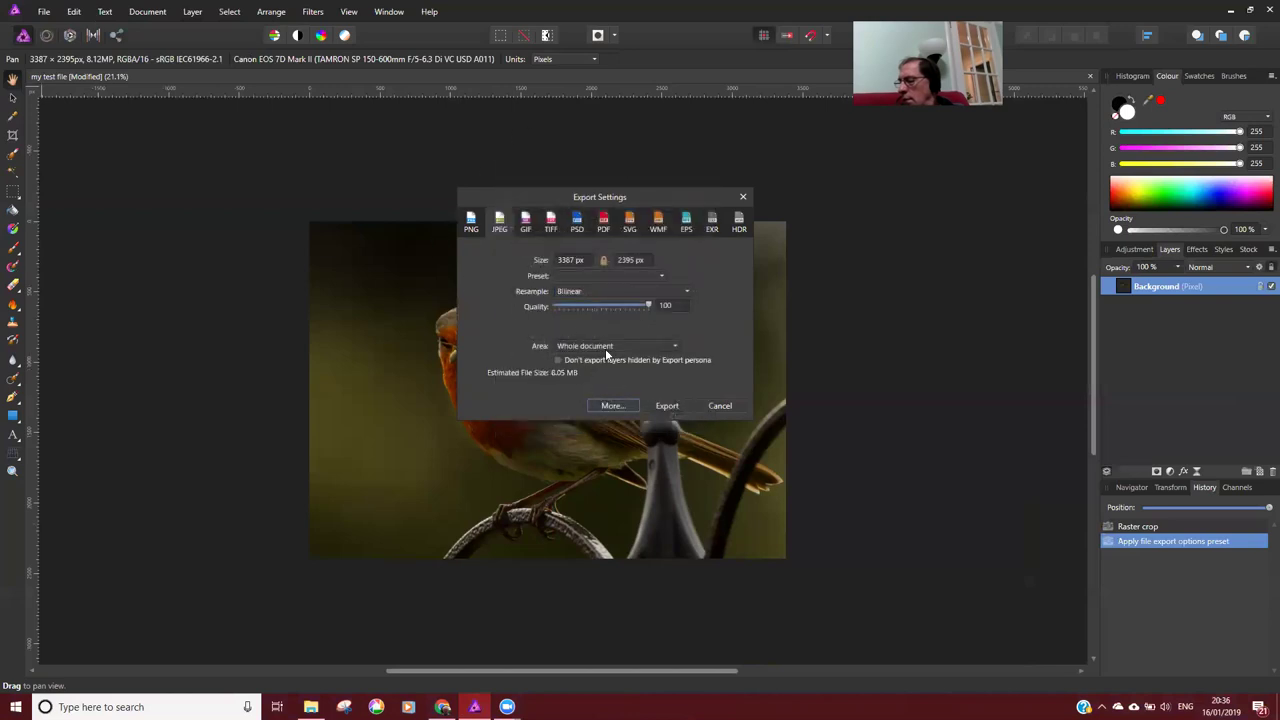
# Export the robin image as 'my test file.jpg' into the Robin raw folder
pyautogui.click(666, 406)
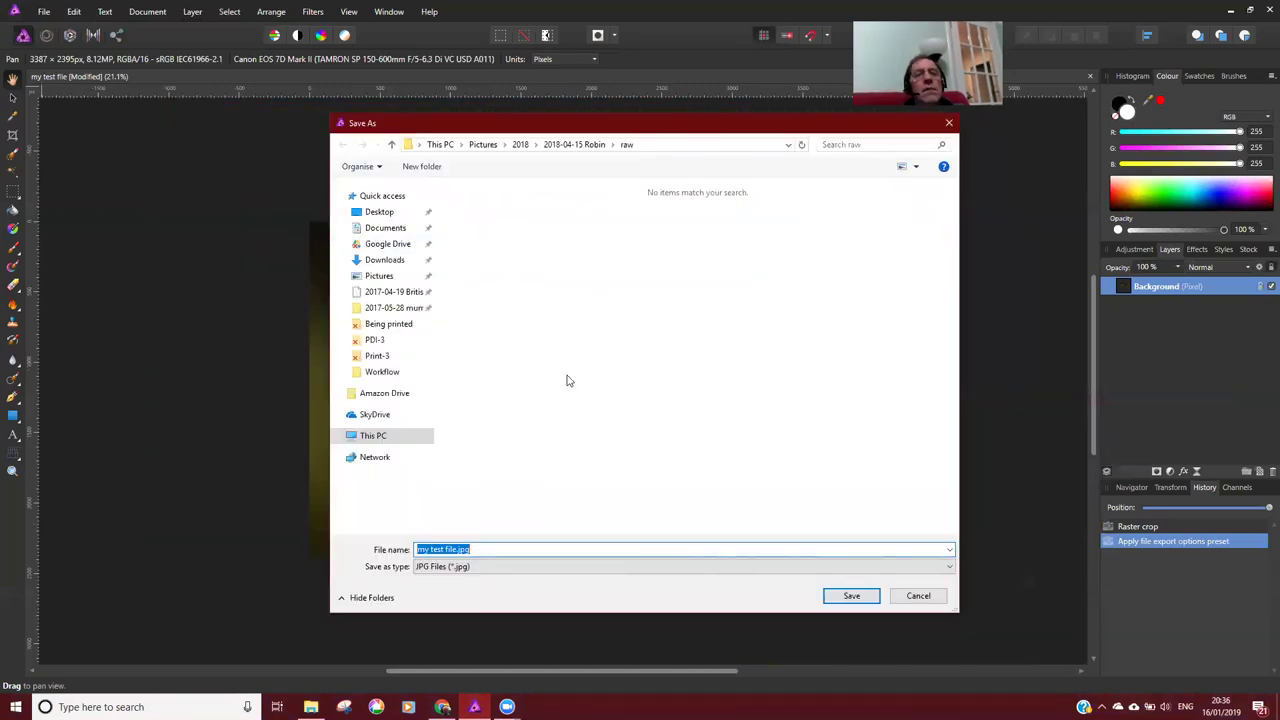
pyautogui.click(498, 549)
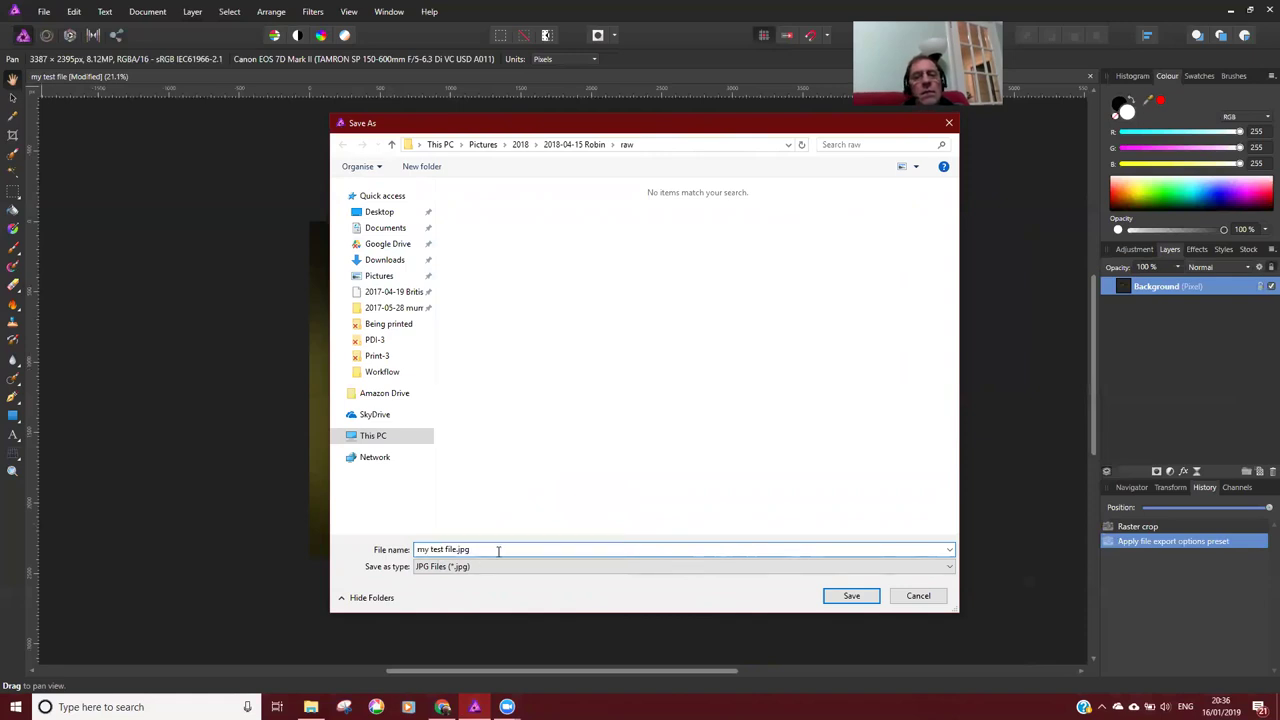
pyautogui.click(851, 596)
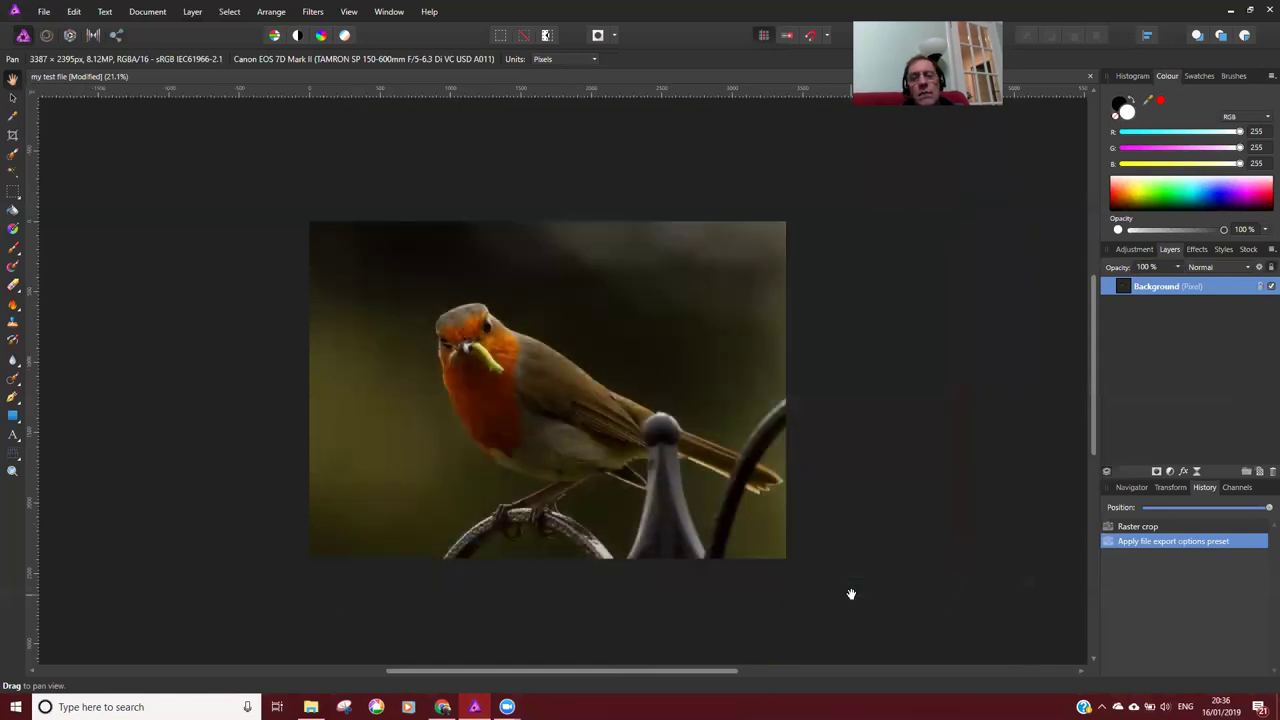